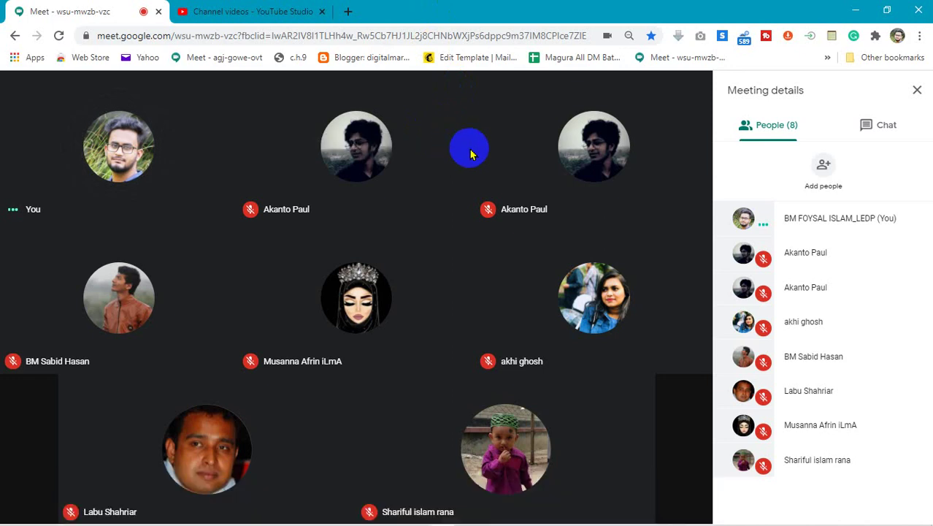
Step: Present the entire screen to everyone in the meeting, and switch the microphone off and back on
mouse_move(577, 402)
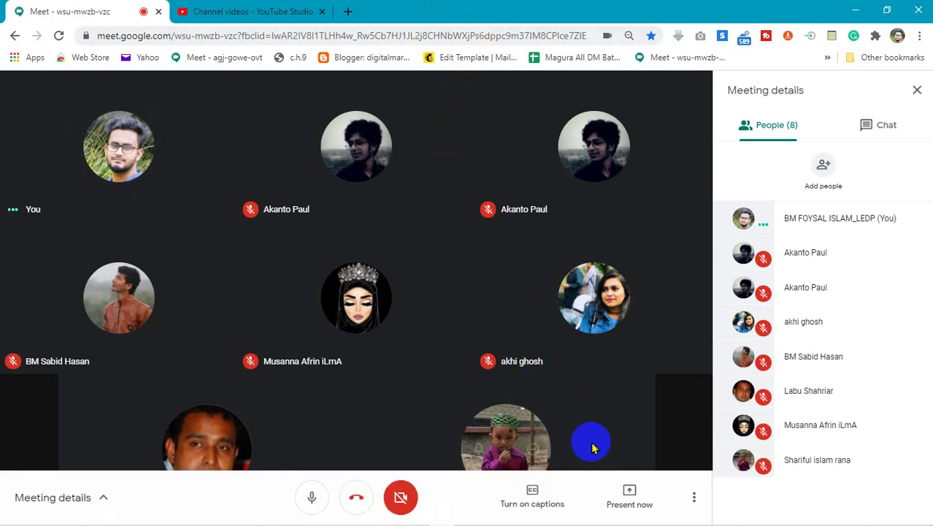
click(620, 496)
click(616, 387)
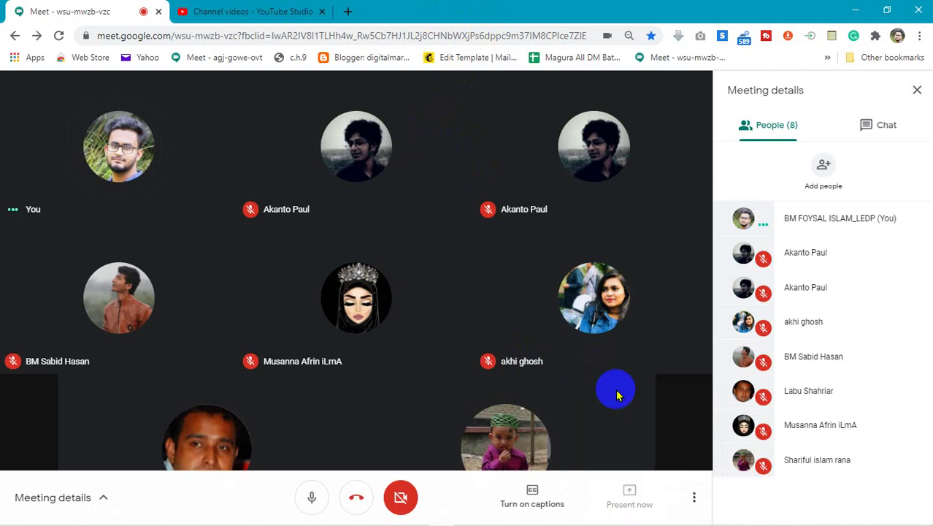
click(375, 219)
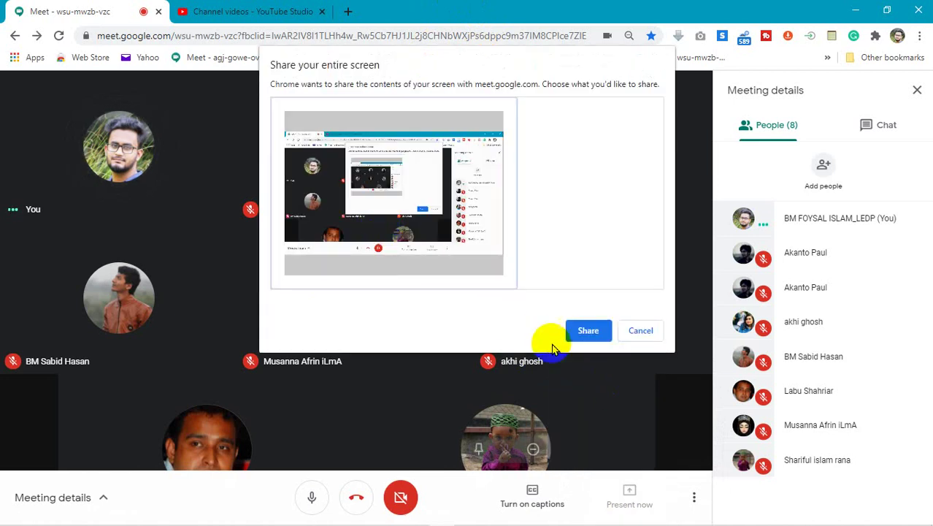
click(574, 338)
click(590, 500)
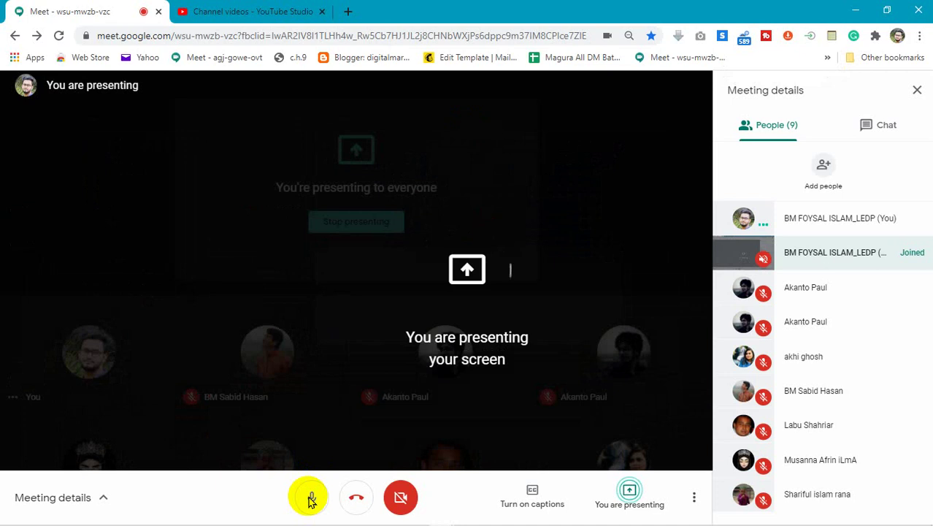
click(310, 500)
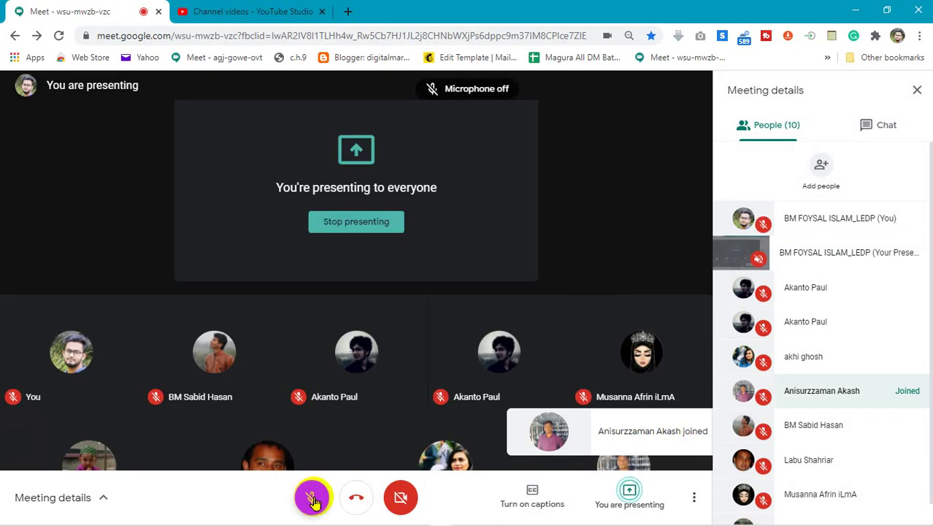
click(313, 501)
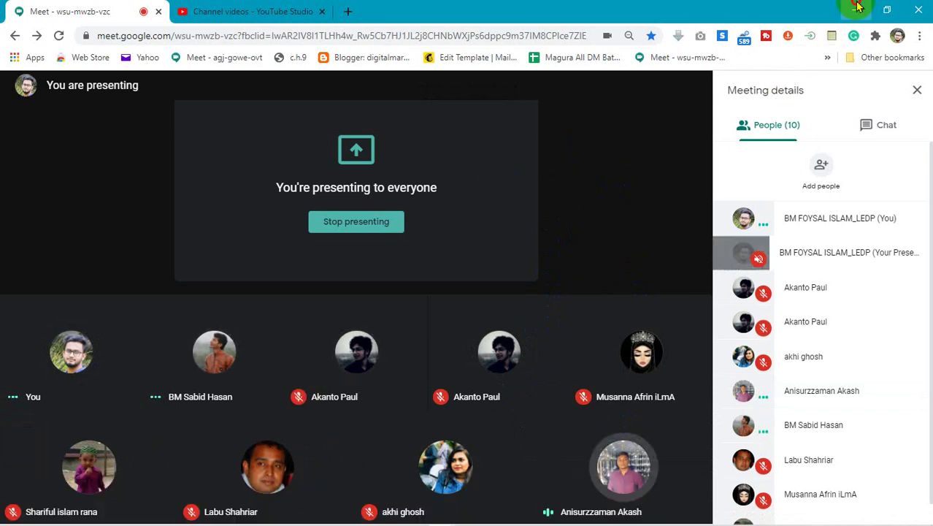
Step: Dismiss the presenting notification on the desktop, switch to Camtasia and add a second track to the untitled project's timeline
click(855, 10)
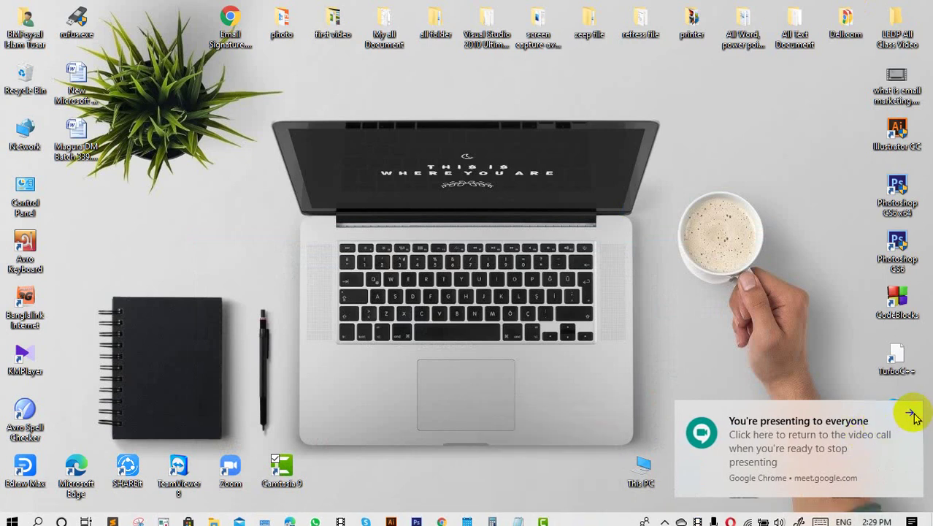
click(910, 412)
click(543, 515)
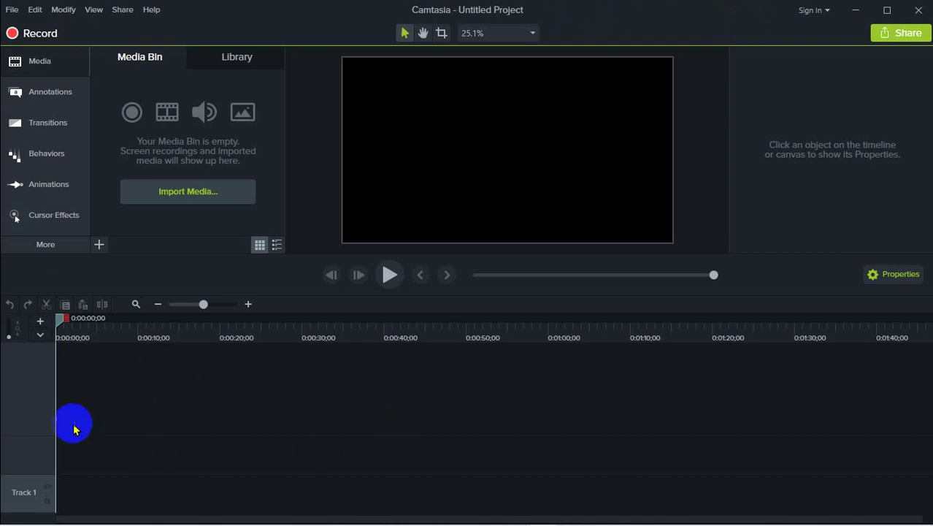
mouse_move(42, 430)
mouse_down()
mouse_move(49, 393)
mouse_move(49, 415)
mouse_up()
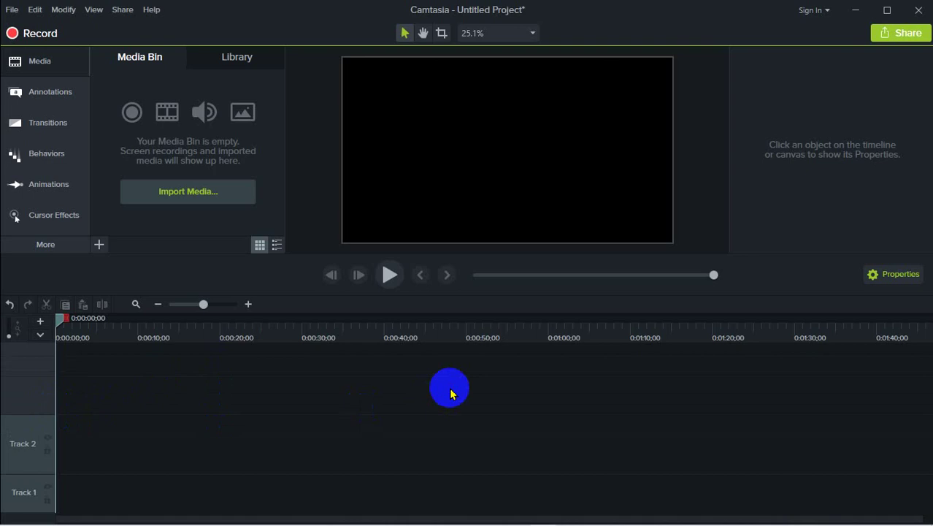
Step: Switch back to the meeting in Chrome and open a new browser tab, dismissing the presenting notification
click(855, 10)
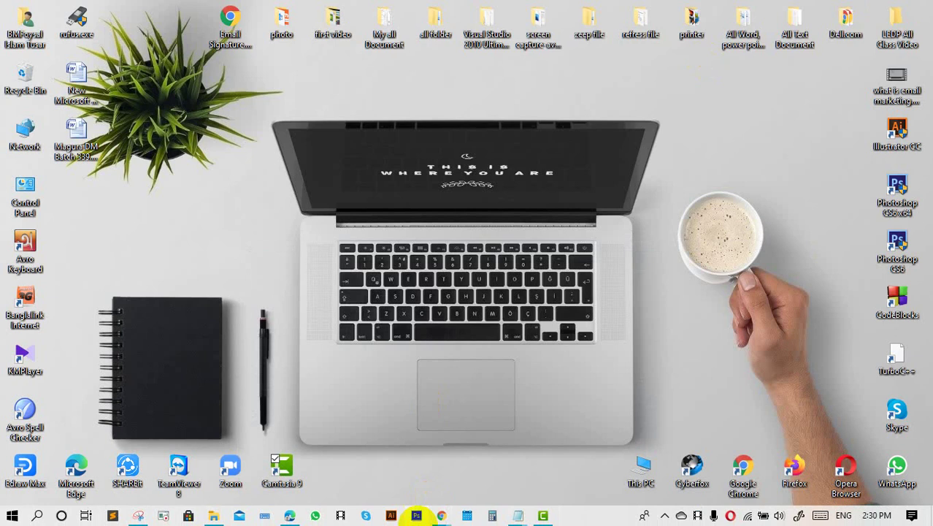
mouse_move(438, 514)
click(396, 470)
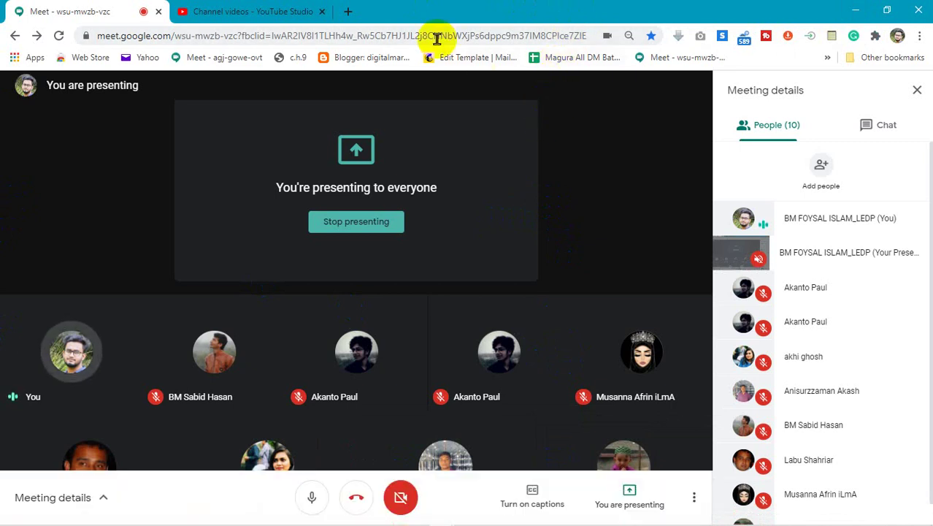
click(352, 12)
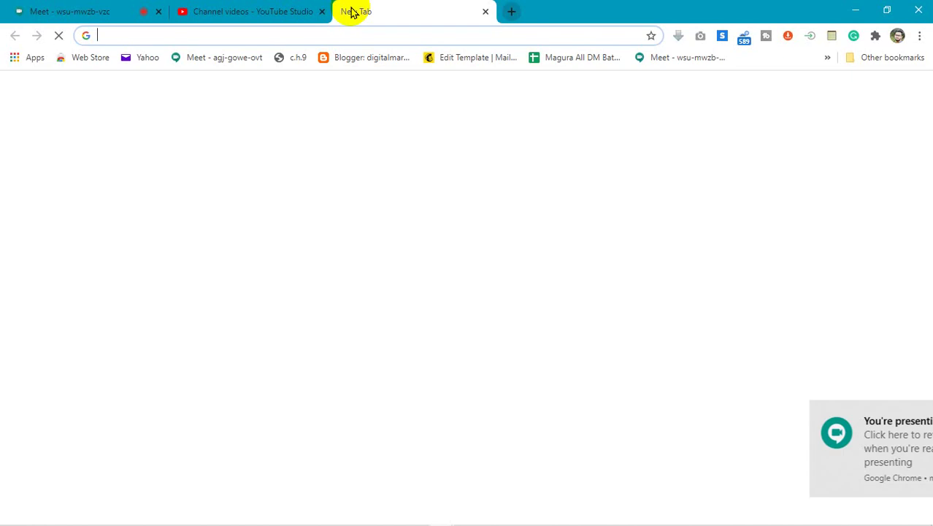
click(911, 415)
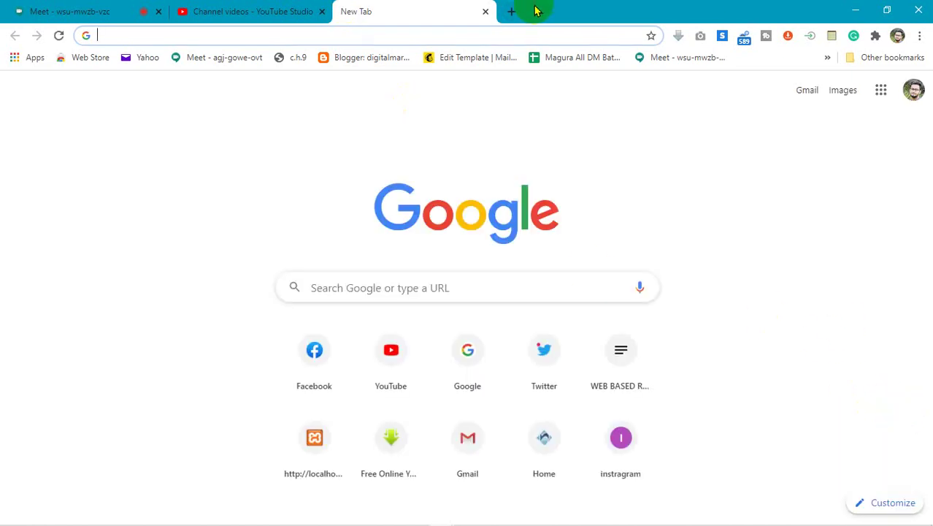
Step: Go to Google, run the recent search "pixels" and open the Pexels website
click(464, 361)
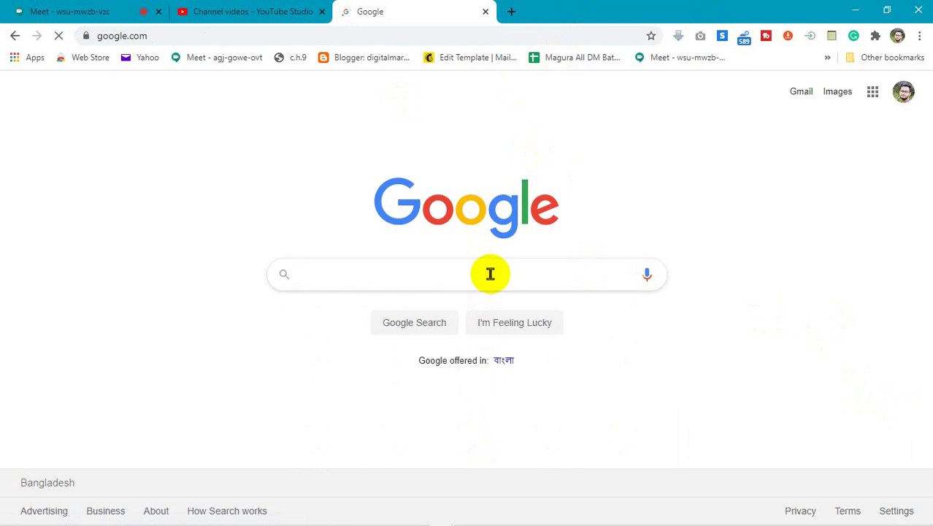
click(485, 274)
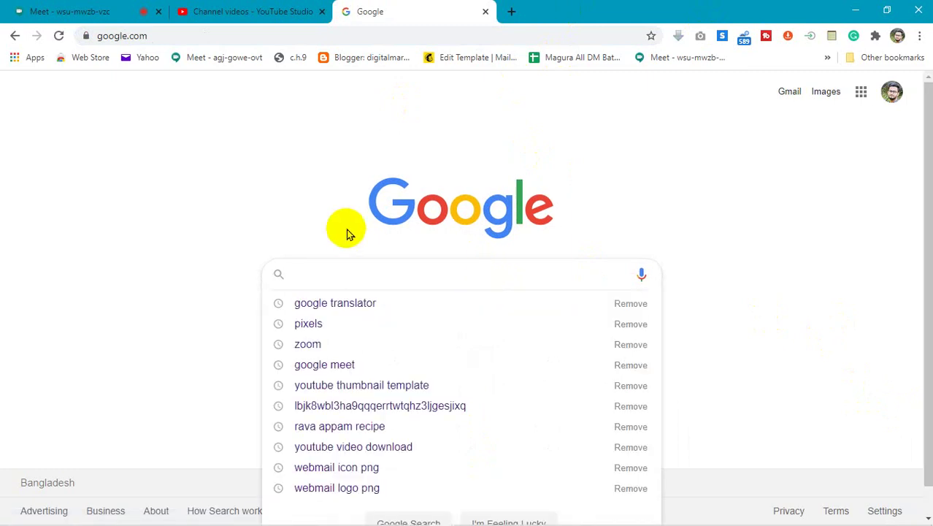
click(315, 329)
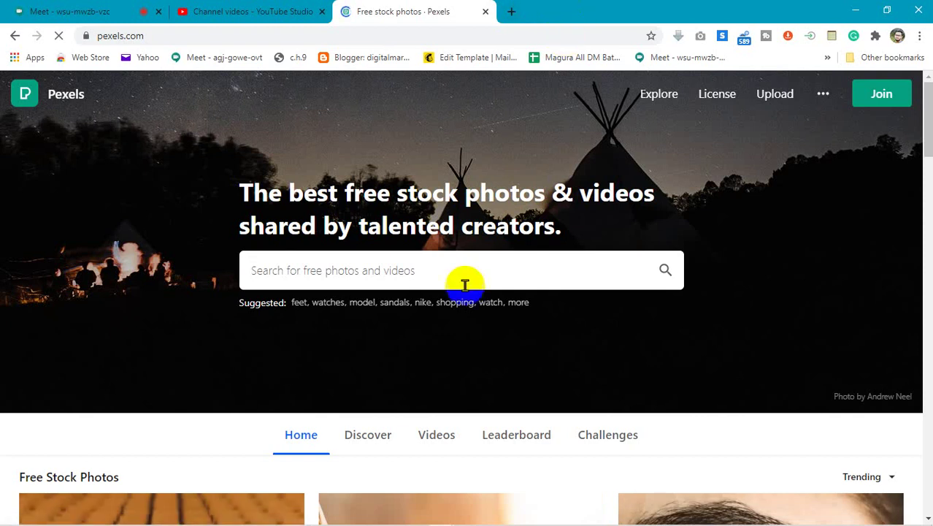
mouse_move(928, 126)
mouse_down()
mouse_move(928, 169)
mouse_move(927, 110)
mouse_up()
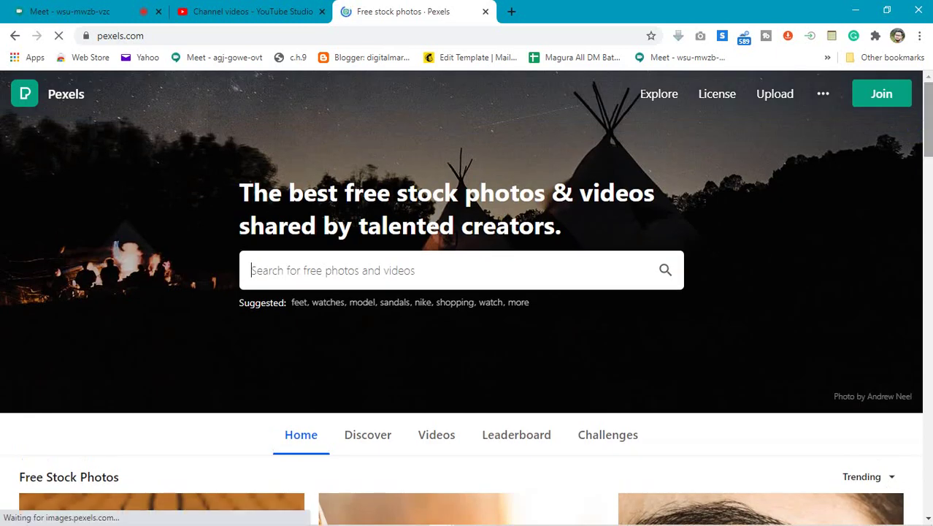
click(494, 34)
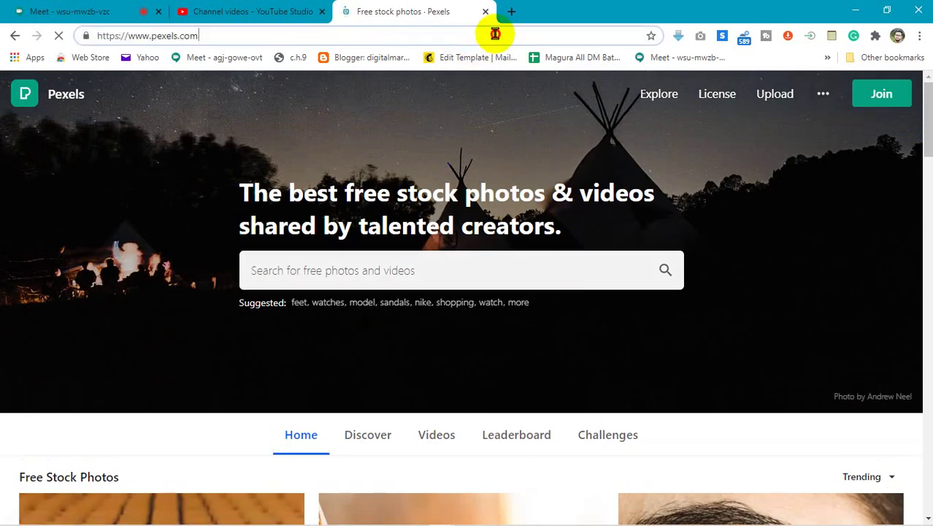
click(479, 125)
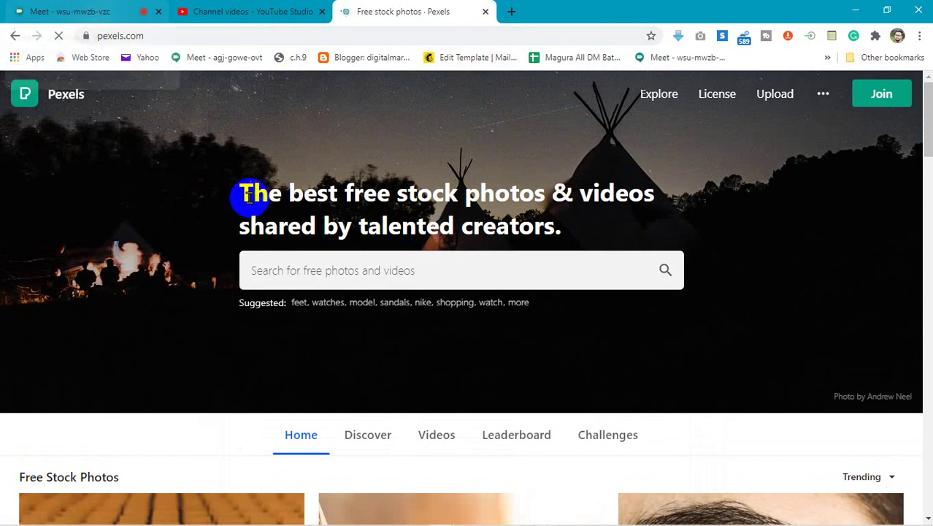
click(314, 267)
click(63, 241)
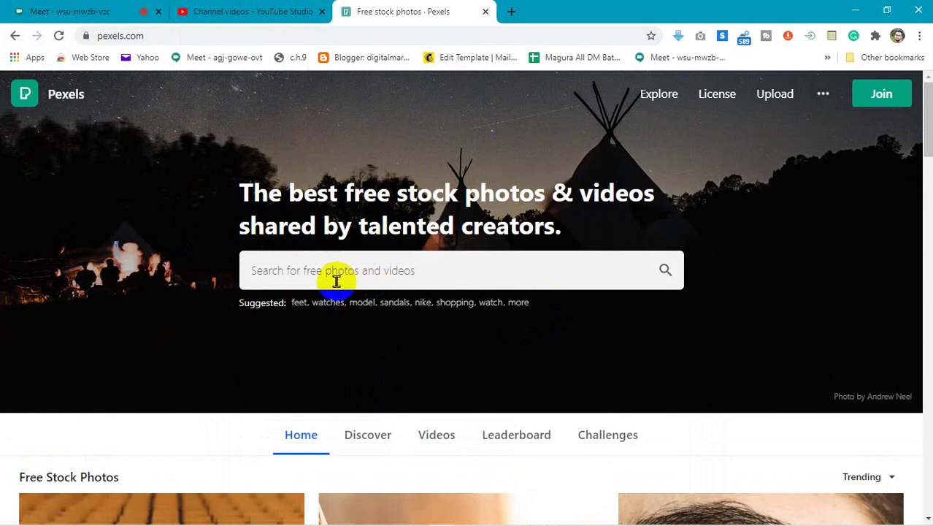
Step: Search Pexels for "Digital Marketing" and look through the photo results
click(448, 270)
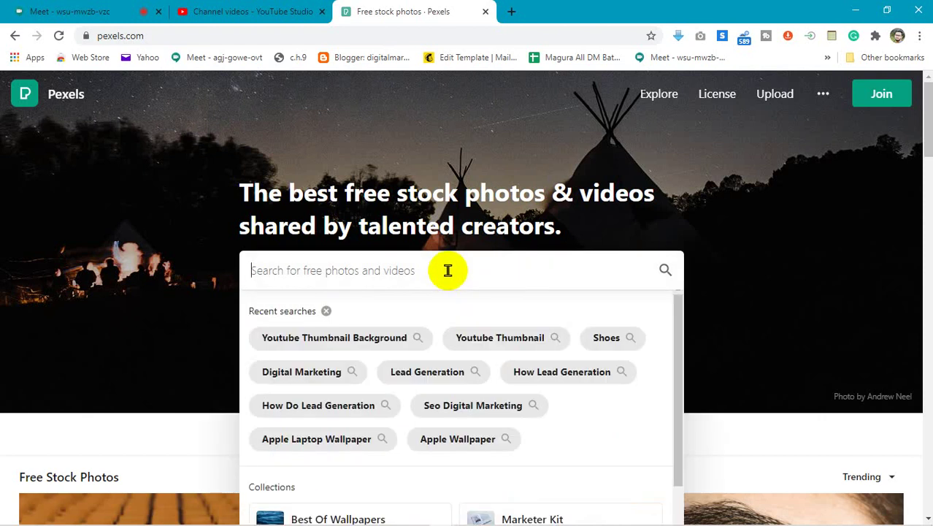
text(Digital Marketing)
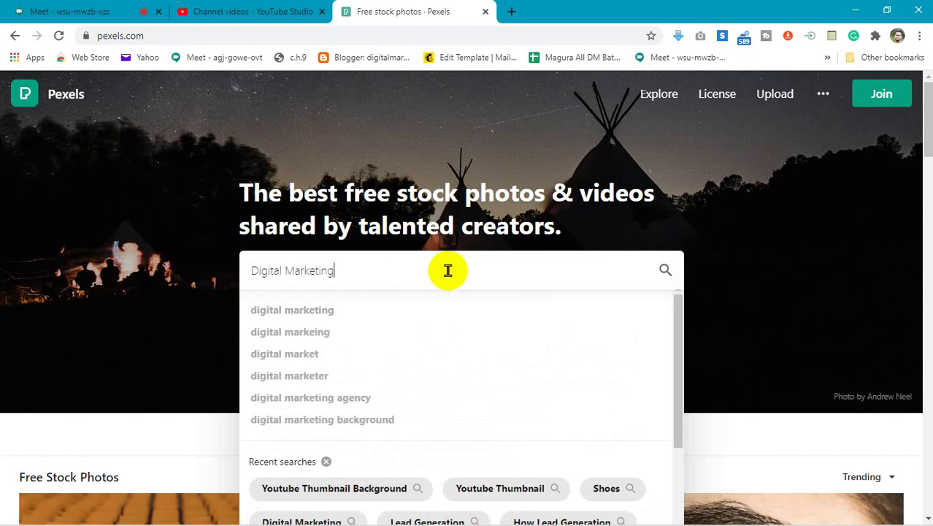
key(Return)
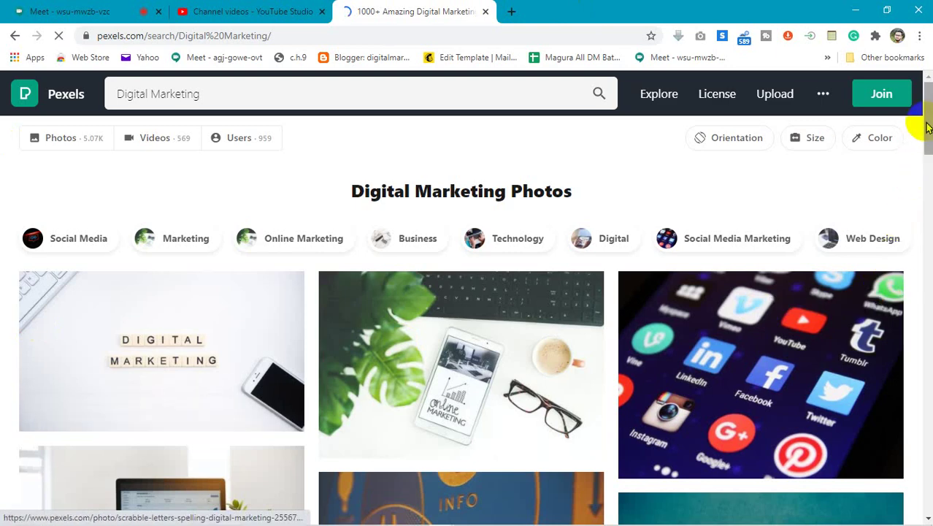
drag(927, 124, 901, 414)
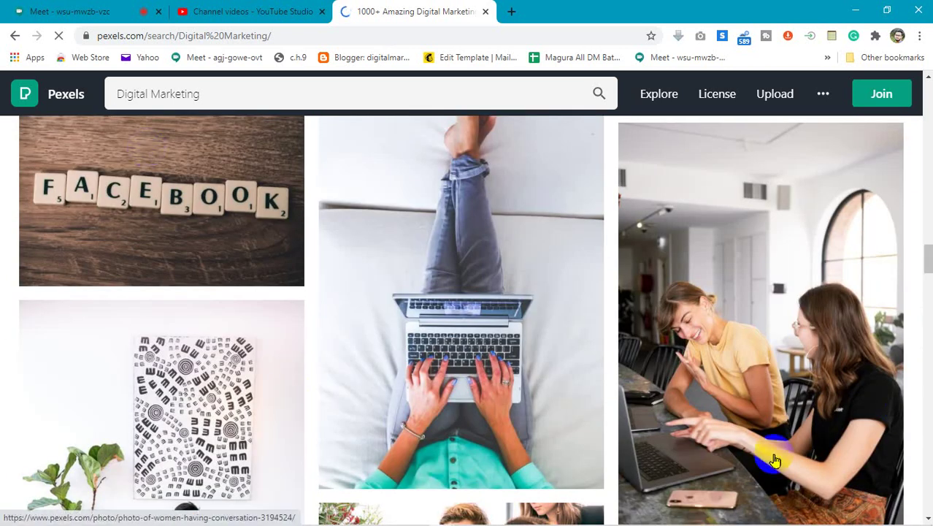
drag(927, 254, 927, 95)
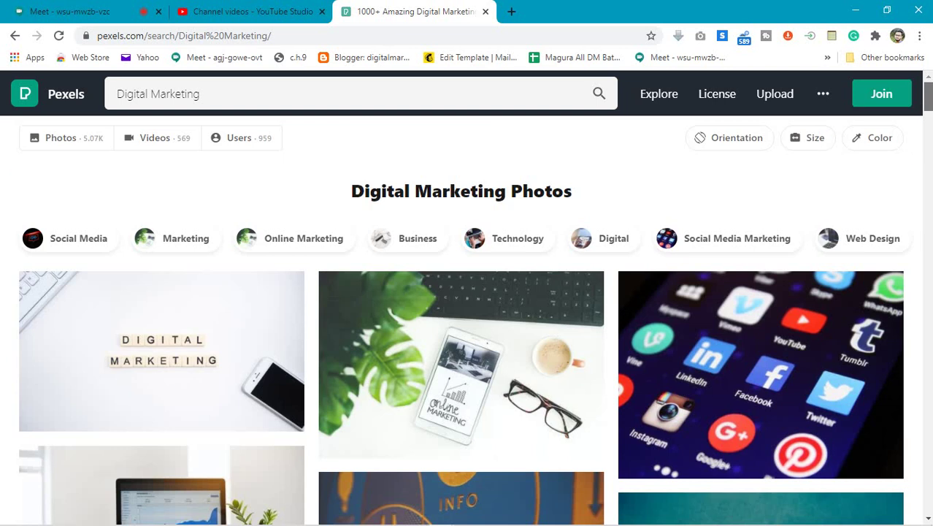
scroll(467, 321, down, 3)
scroll(467, 321, up, 2)
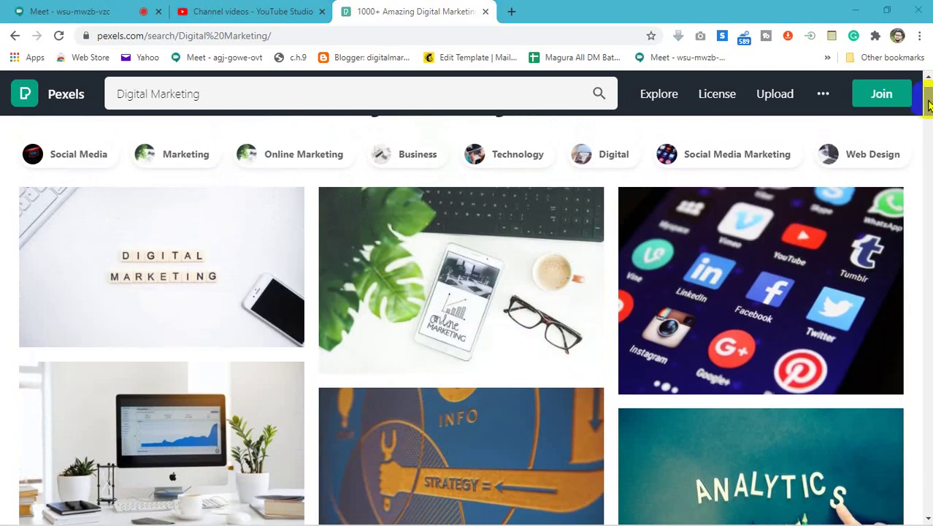
drag(928, 106, 928, 93)
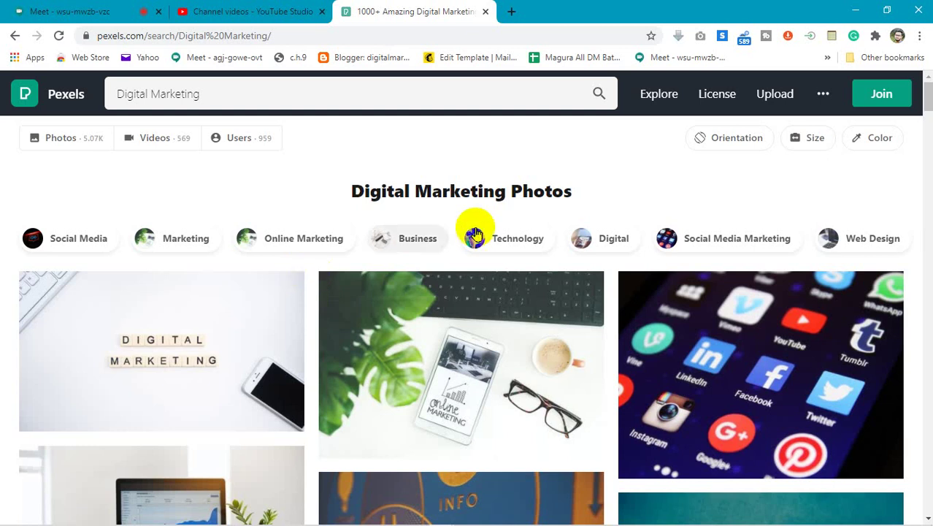
Step: Open the related Technology category and look through its images
click(502, 239)
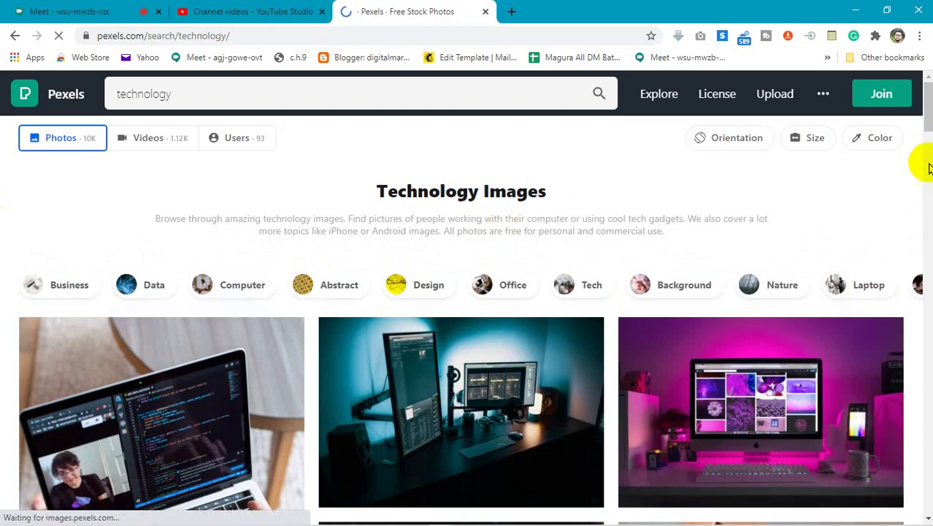
drag(926, 120, 929, 208)
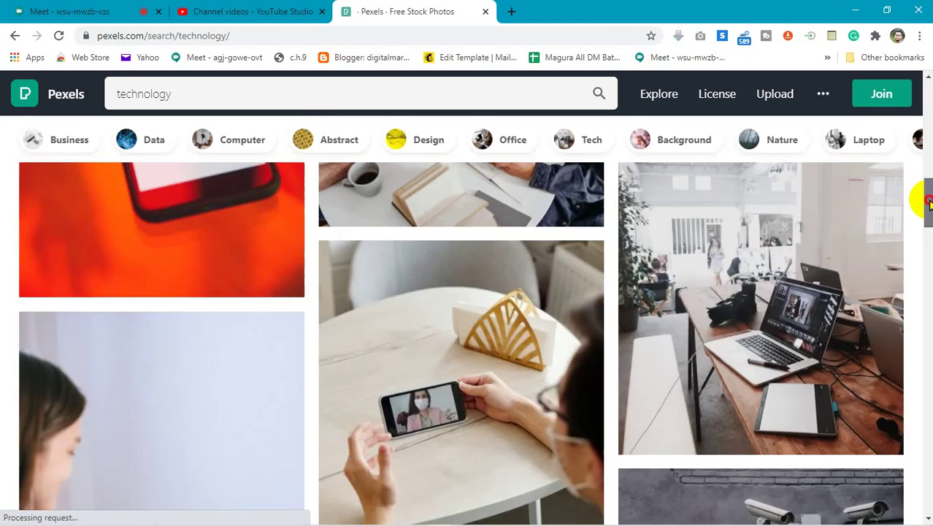
drag(925, 198, 927, 102)
Step: Open the related Computer category and look through its images
click(247, 290)
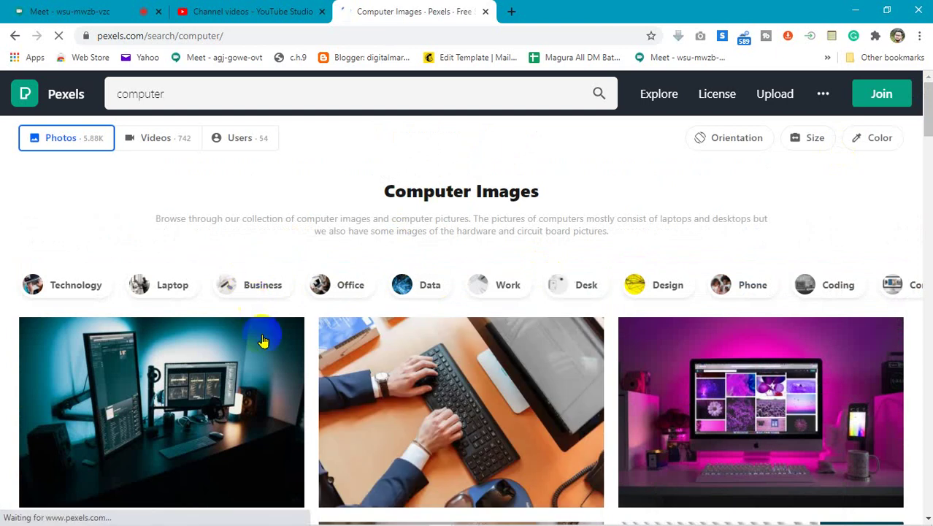
drag(928, 116, 916, 188)
click(638, 373)
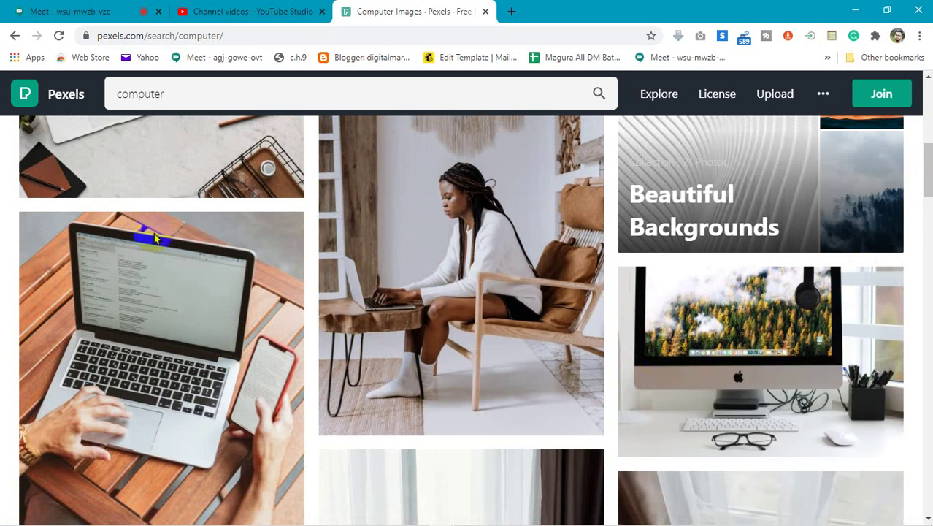
drag(928, 165, 927, 84)
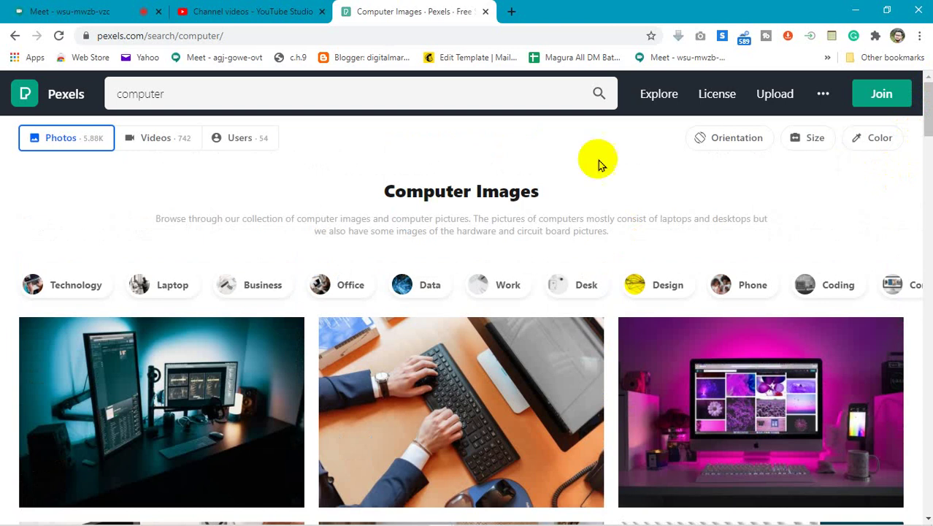
Step: Return to the Digital Marketing photo results, filter them by blue and look through the matching photos
click(13, 37)
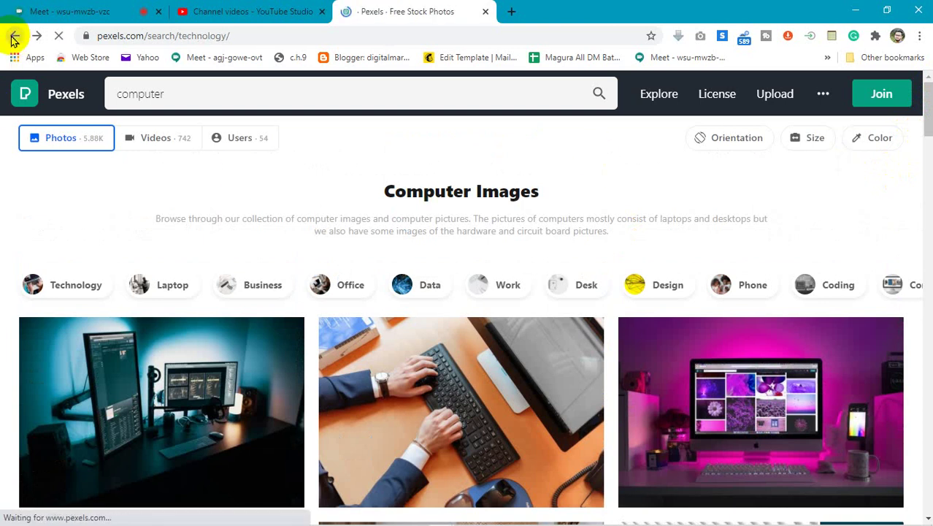
click(13, 37)
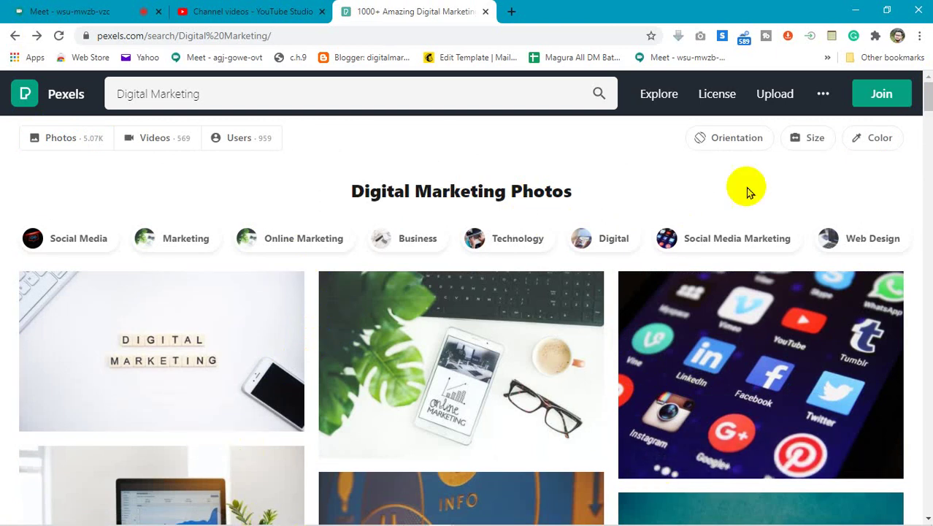
click(888, 137)
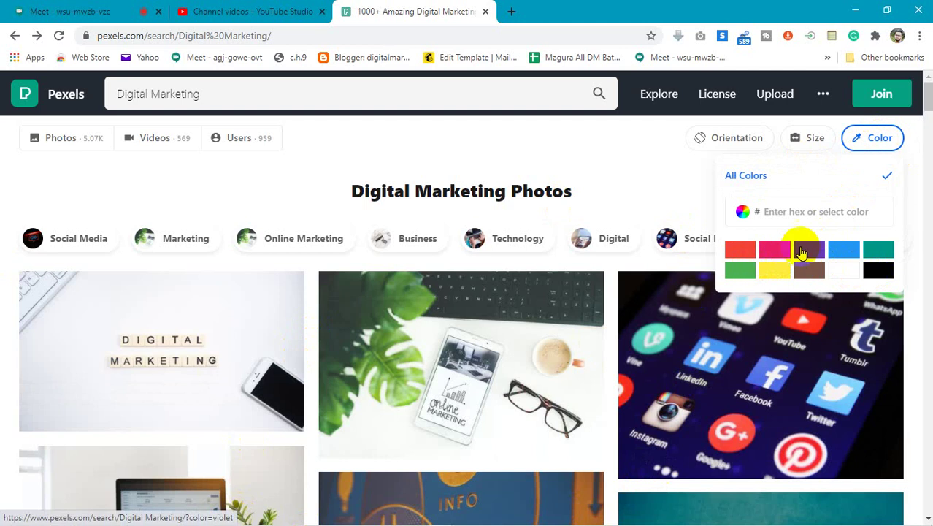
click(839, 252)
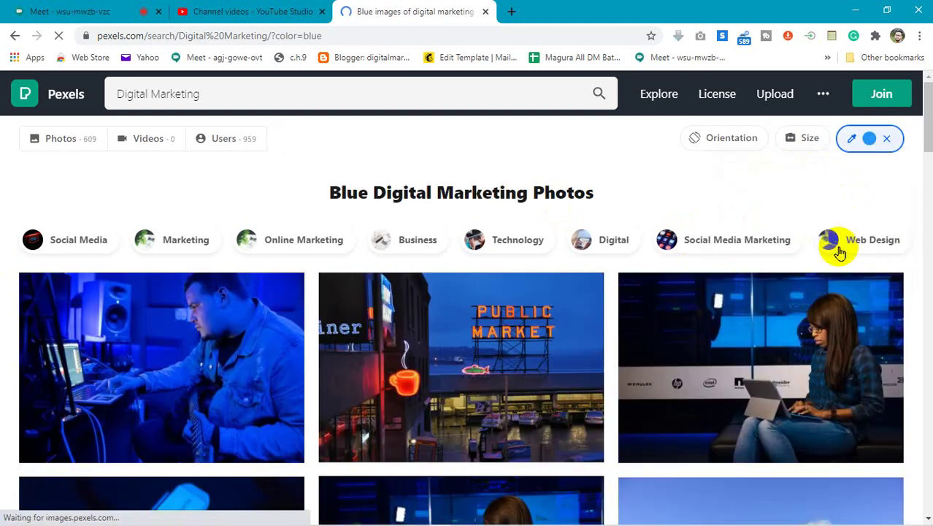
drag(927, 133, 927, 293)
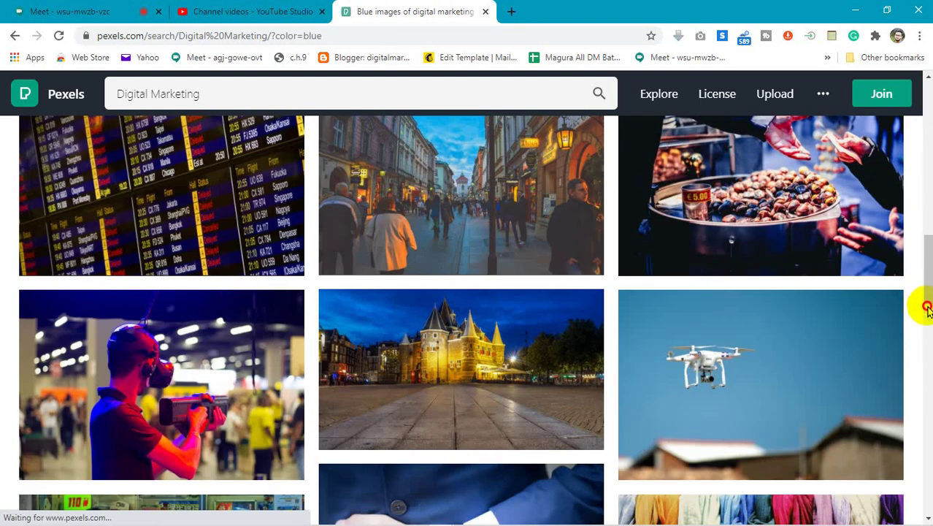
drag(928, 210, 926, 110)
Step: Change the color filter to green and look through the matching Digital Marketing photos
click(880, 138)
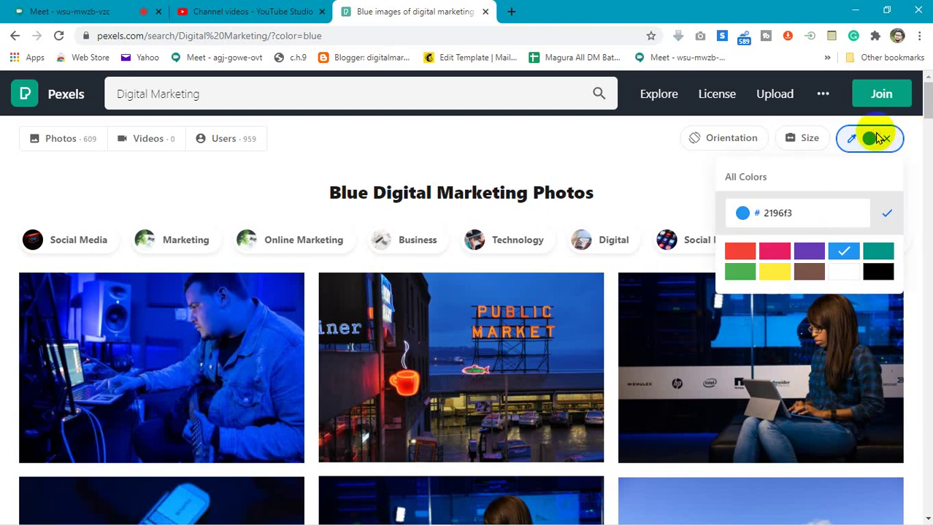
click(745, 274)
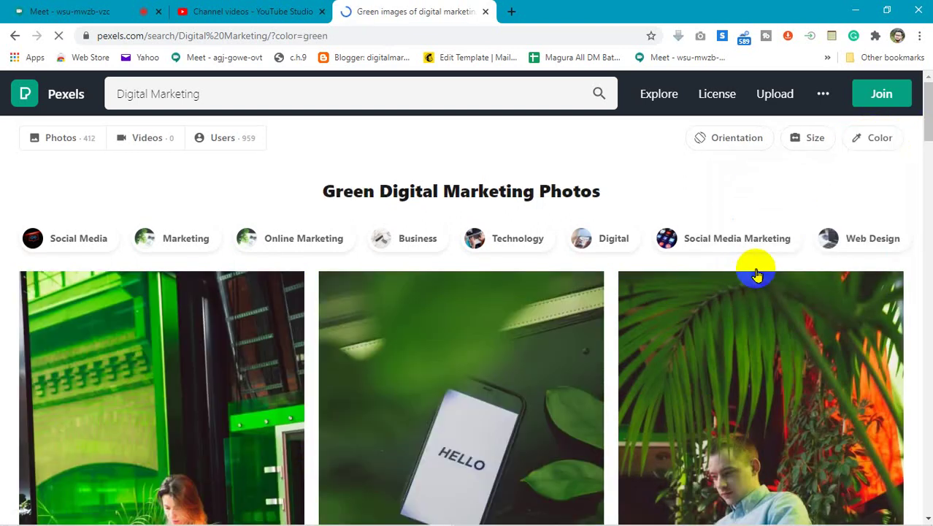
drag(923, 129, 926, 103)
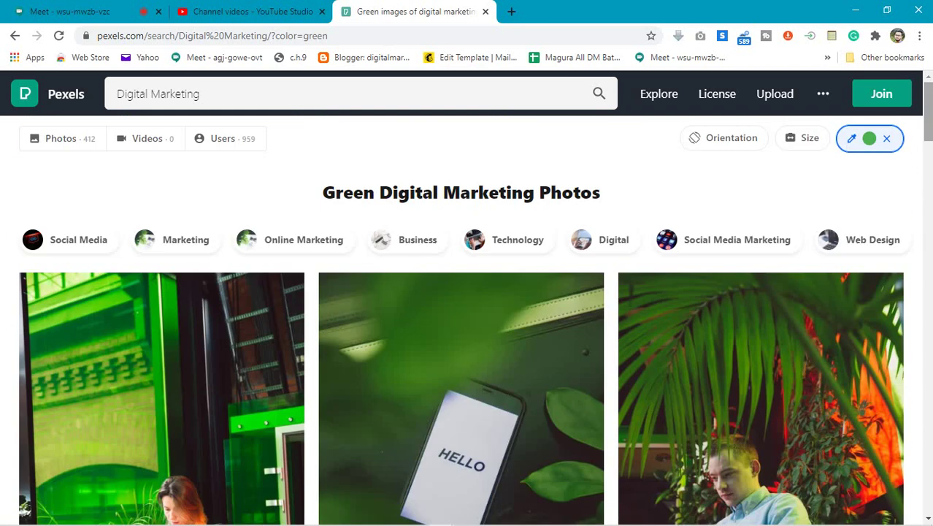
Step: Change the color filter to black and look through the matching Digital Marketing photos
click(871, 138)
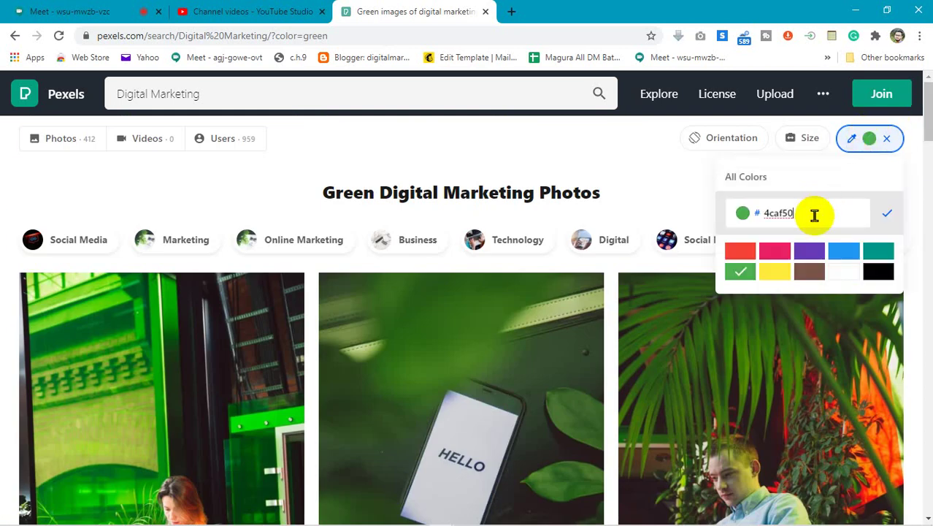
click(640, 196)
click(878, 144)
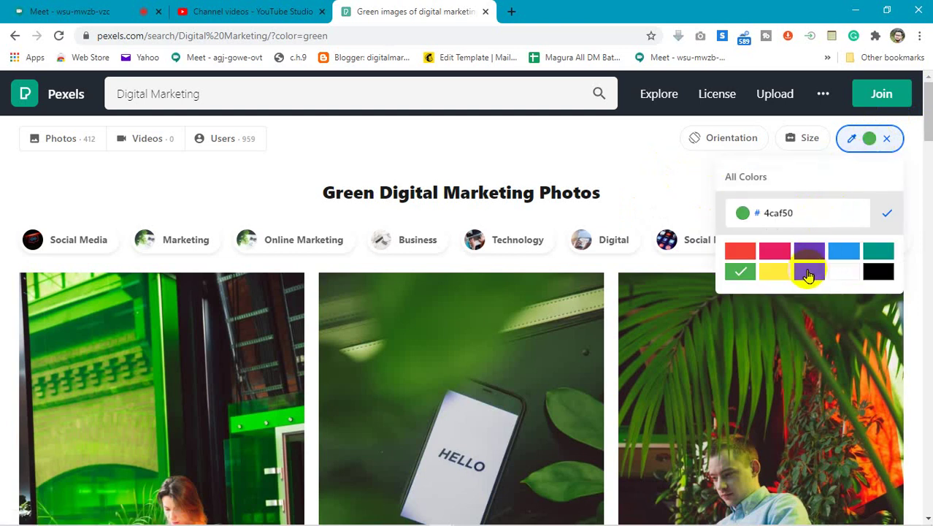
click(859, 144)
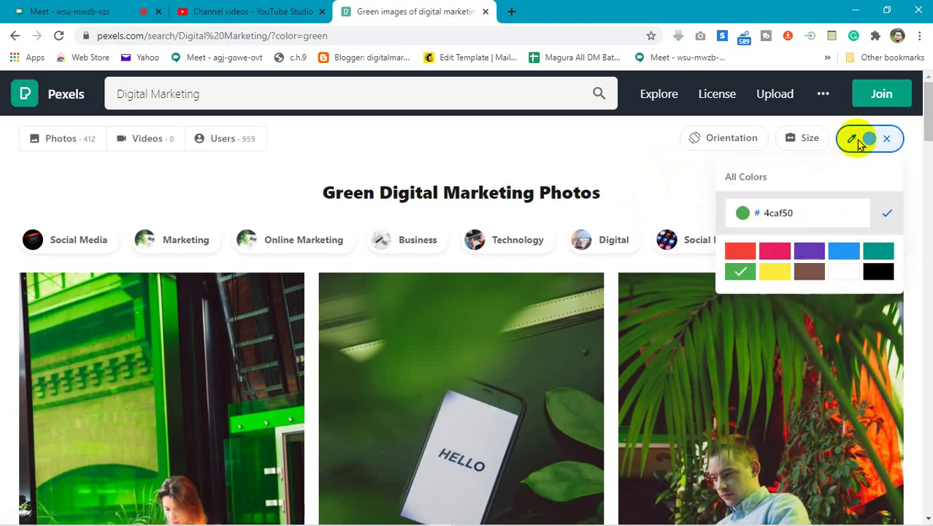
click(883, 270)
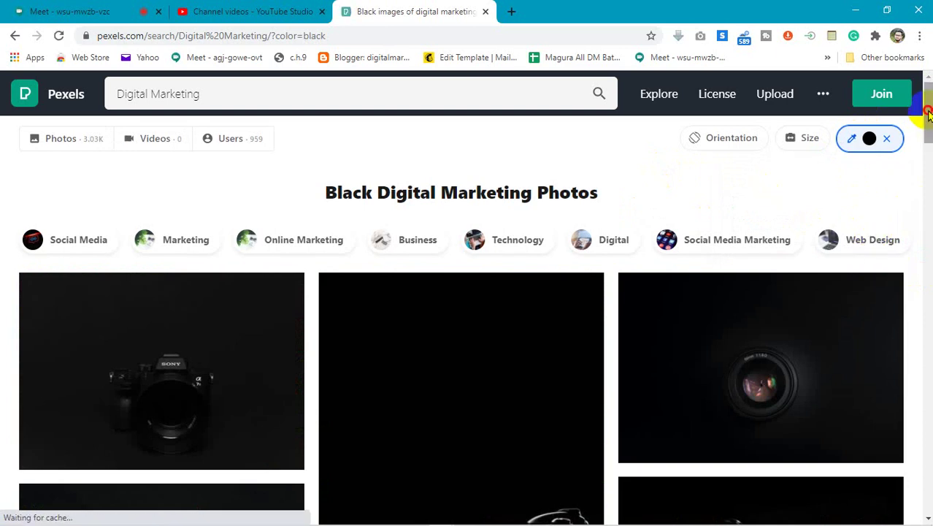
drag(928, 117, 927, 91)
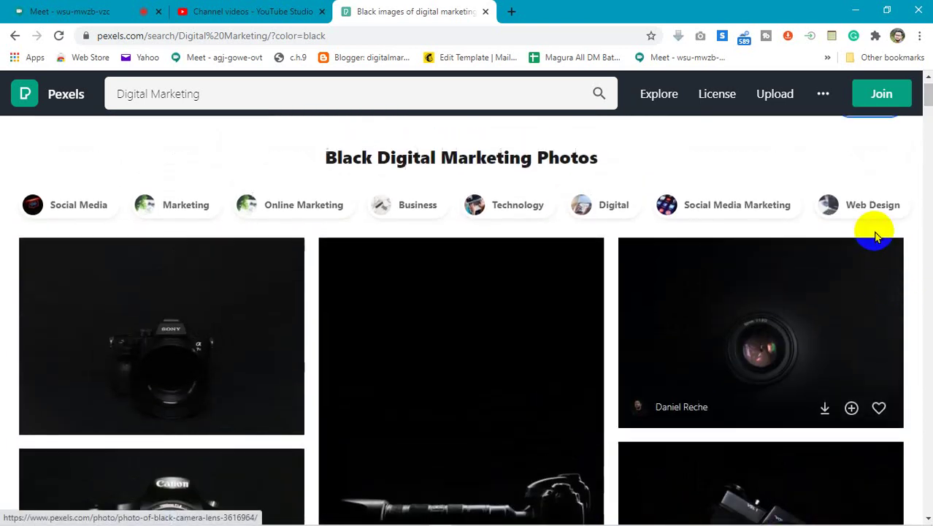
scroll(876, 236, up, 1)
Step: Reset the color filter to All Colors and look through the full set of Digital Marketing photos
click(869, 138)
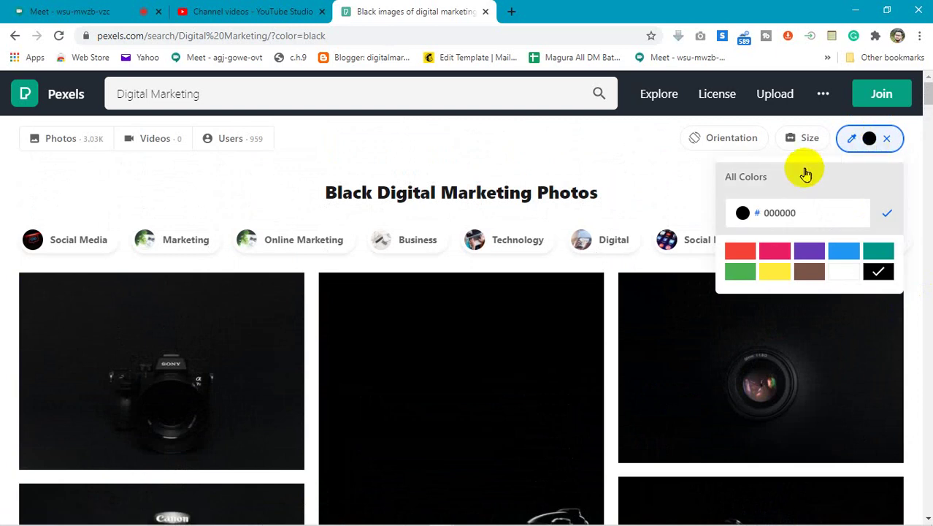
click(737, 177)
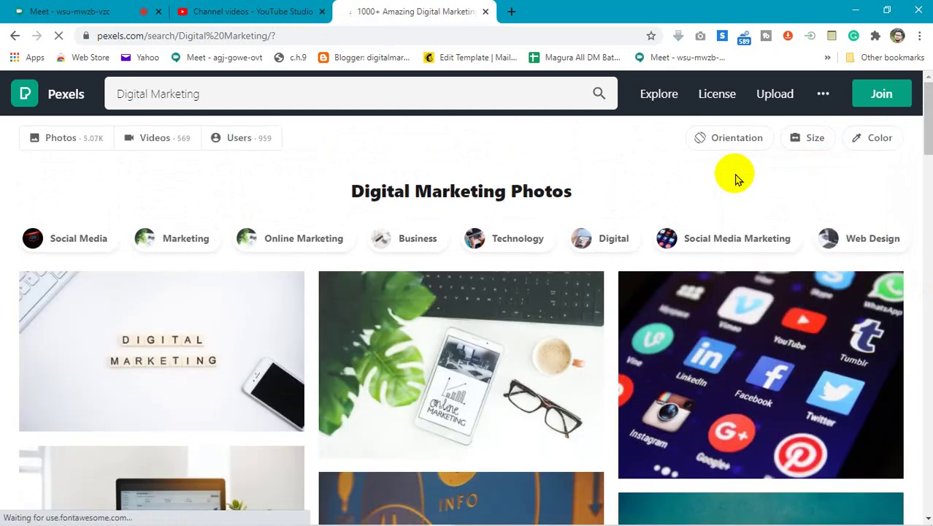
drag(921, 125, 921, 327)
scroll(461, 344, up, 3)
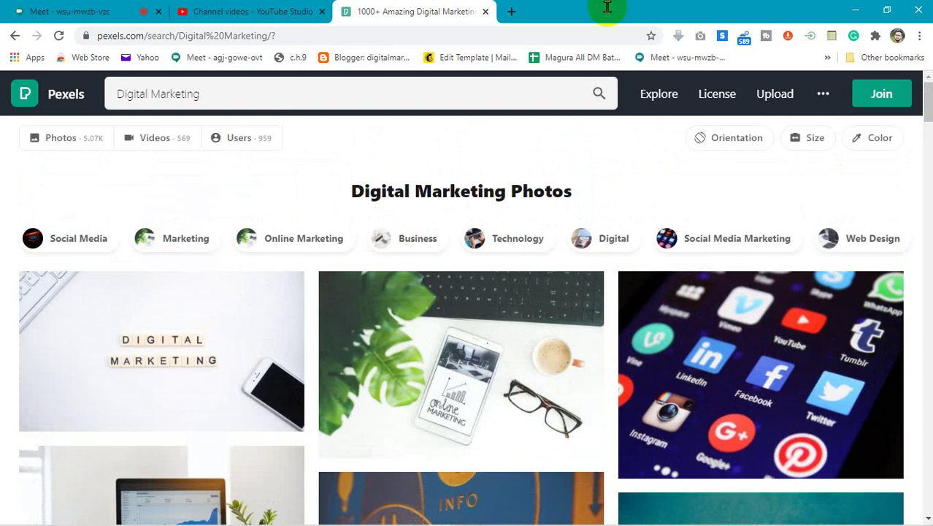
Step: Look over the available color filter options and browse the unfiltered Digital Marketing photos
click(870, 138)
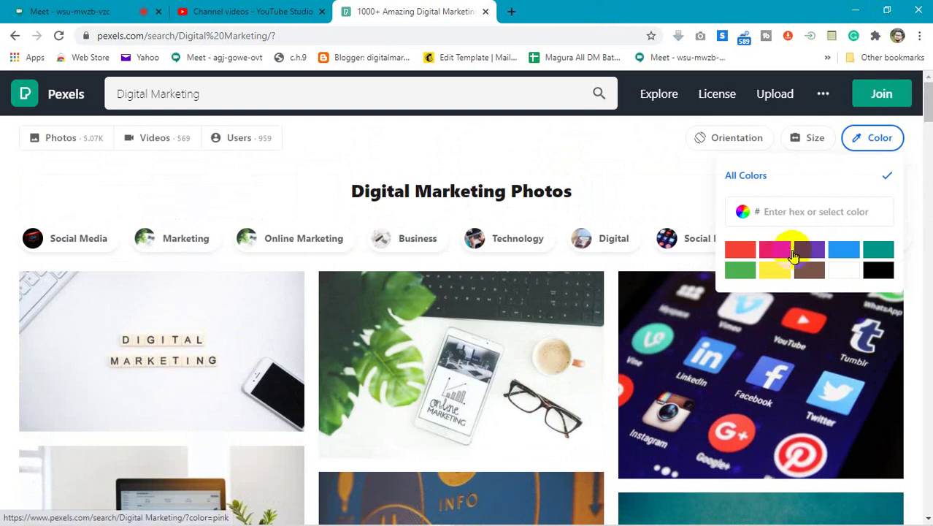
click(869, 139)
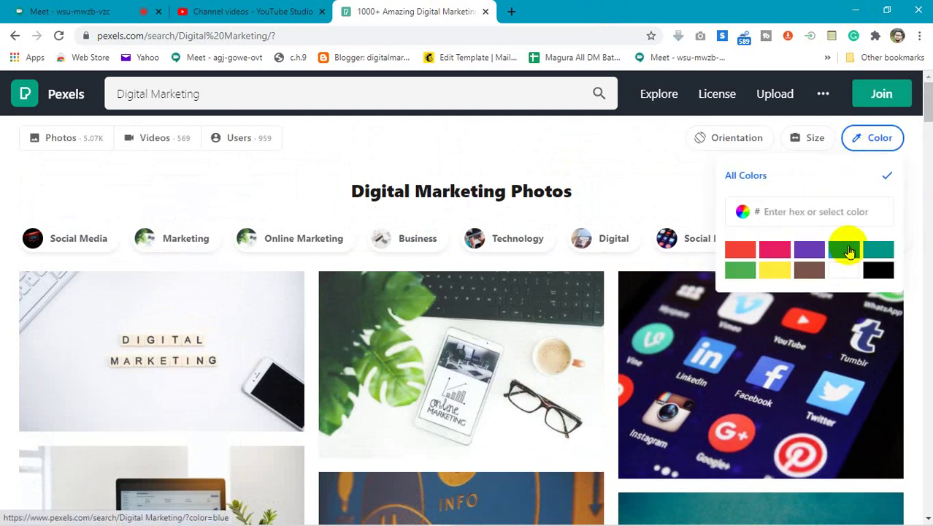
click(657, 173)
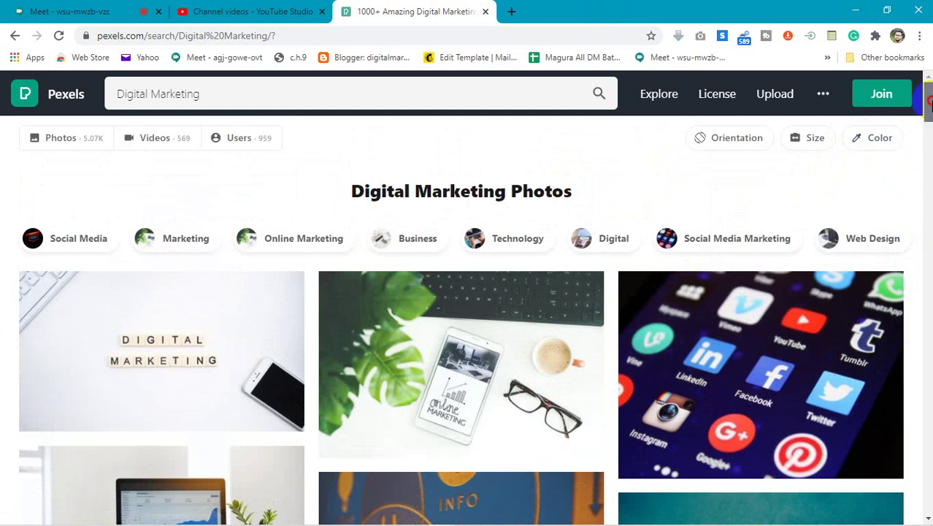
mouse_move(926, 100)
mouse_down()
mouse_move(926, 161)
mouse_move(926, 102)
mouse_up()
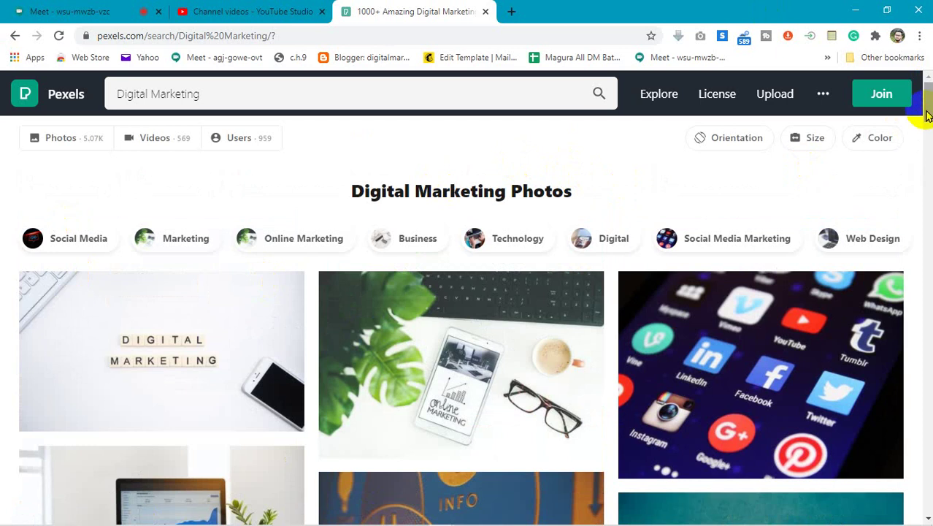
scroll(926, 117, down, 3)
scroll(462, 321, up, 3)
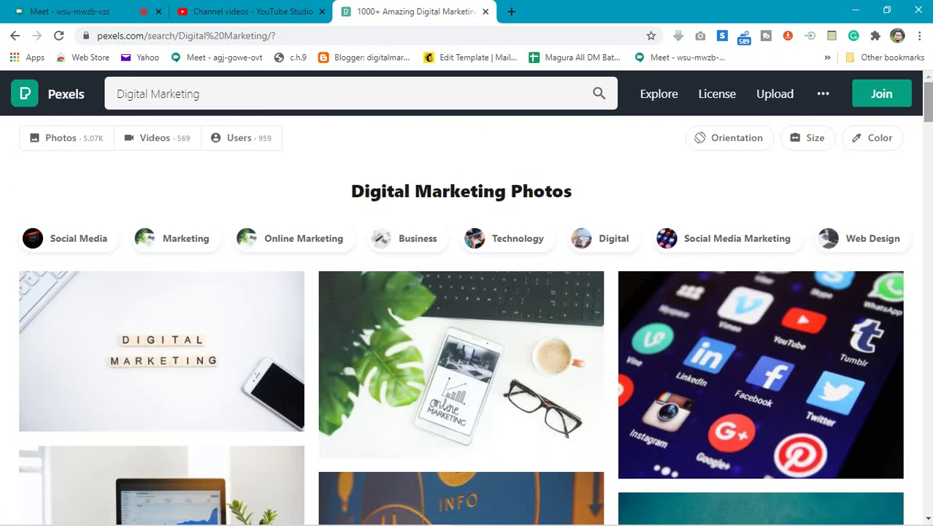
mouse_move(929, 114)
mouse_down()
mouse_move(928, 202)
mouse_move(928, 102)
mouse_up()
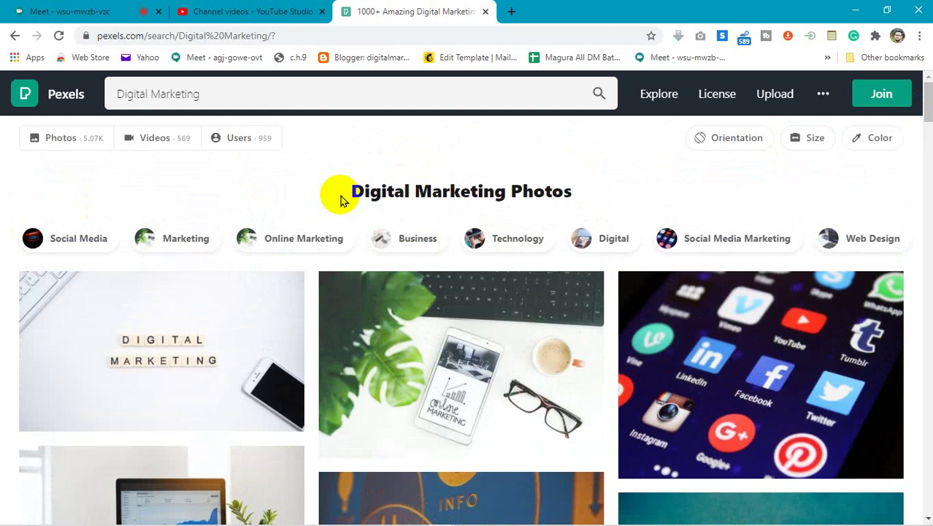
Step: Filter the Digital Marketing photos by Small size and change the size filter to Large
click(855, 137)
click(815, 138)
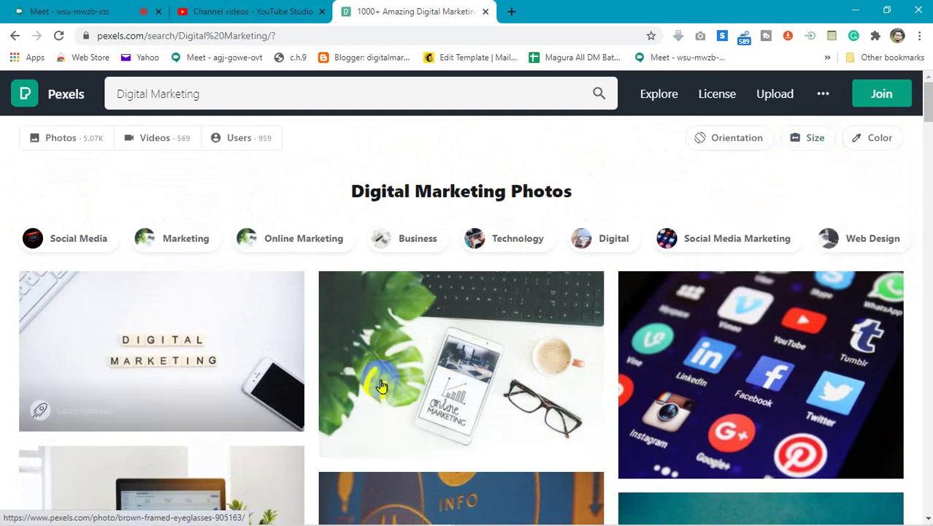
click(811, 137)
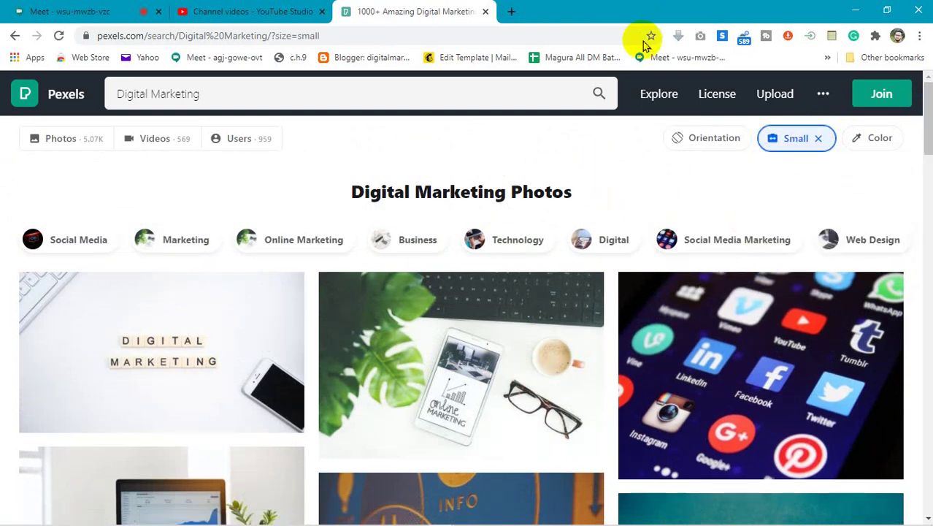
click(801, 145)
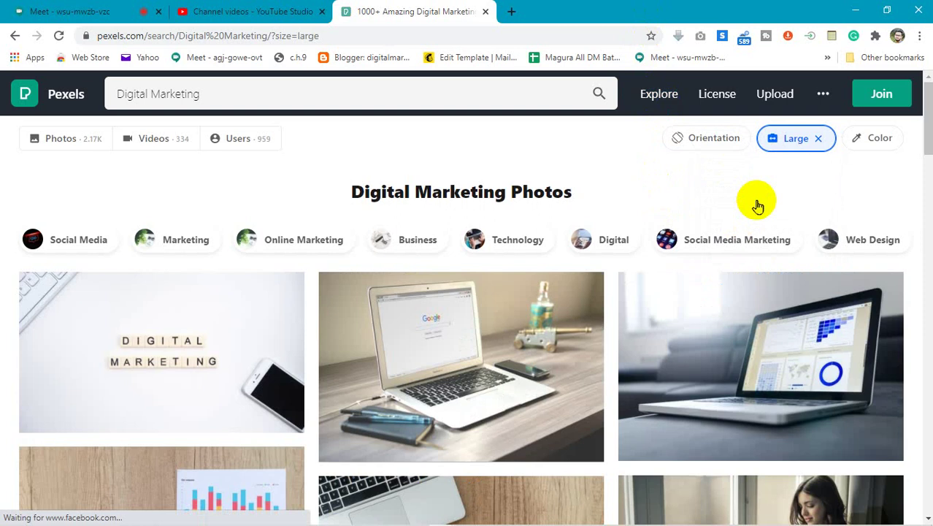
Step: Examine the orientation, color and size filter options for the large Digital Marketing photos without changing them
click(719, 133)
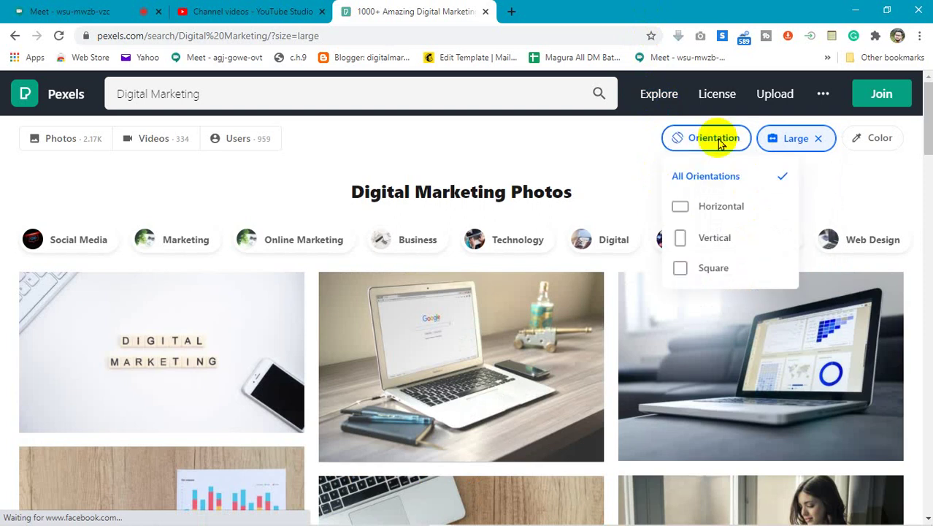
click(614, 169)
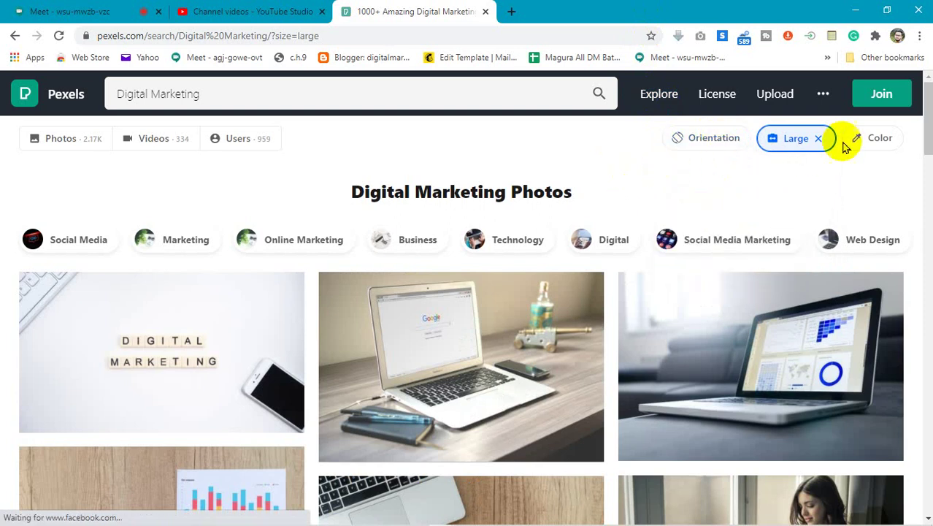
click(880, 138)
click(814, 146)
click(622, 169)
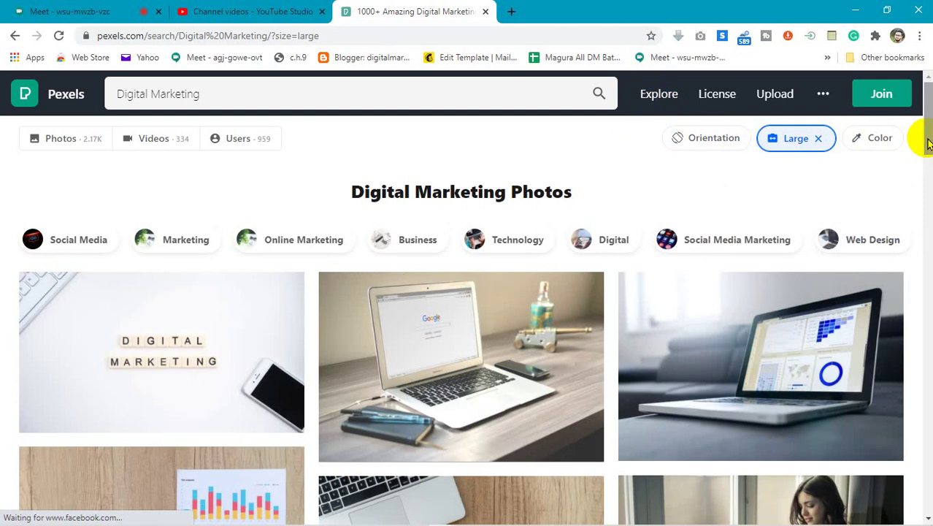
mouse_move(928, 142)
mouse_down()
mouse_move(925, 149)
mouse_move(929, 130)
mouse_move(916, 137)
mouse_up()
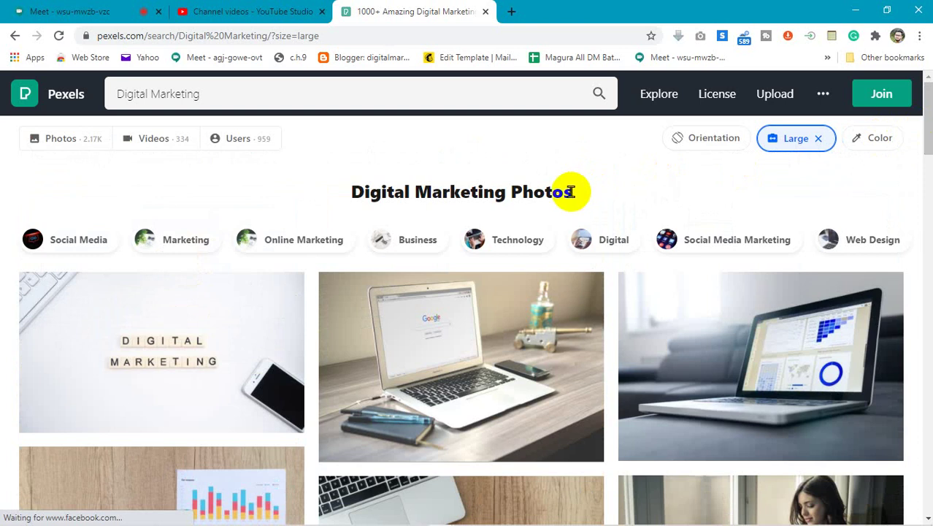
Step: Switch the Digital Marketing results to videos and look through the available clips
click(146, 139)
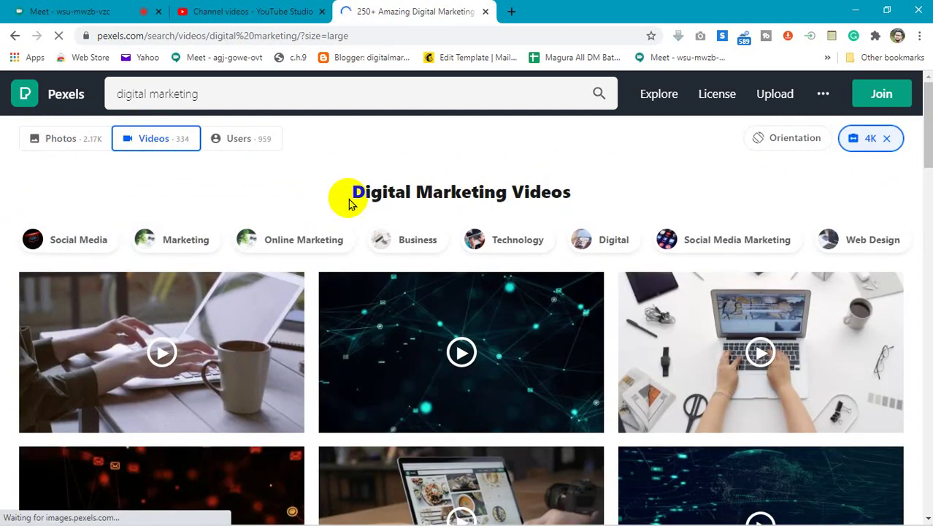
drag(354, 194, 576, 194)
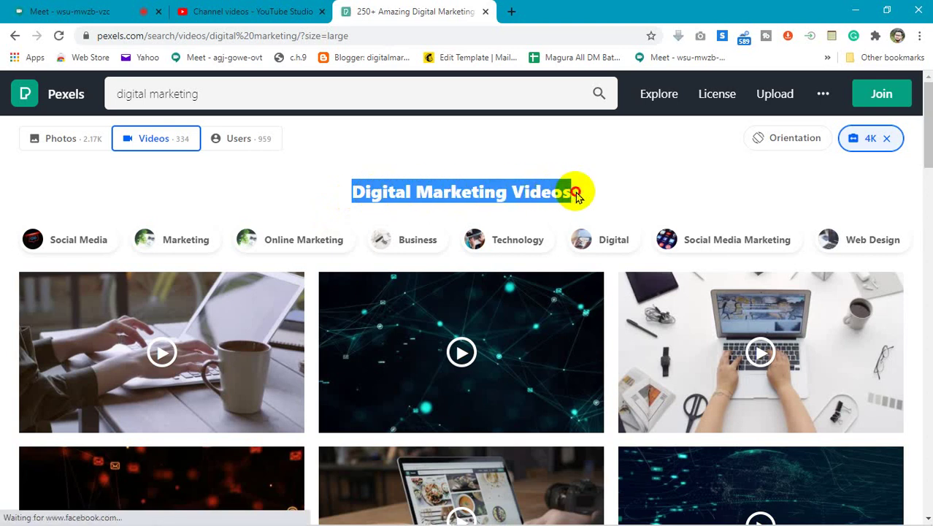
click(576, 196)
drag(930, 121, 925, 212)
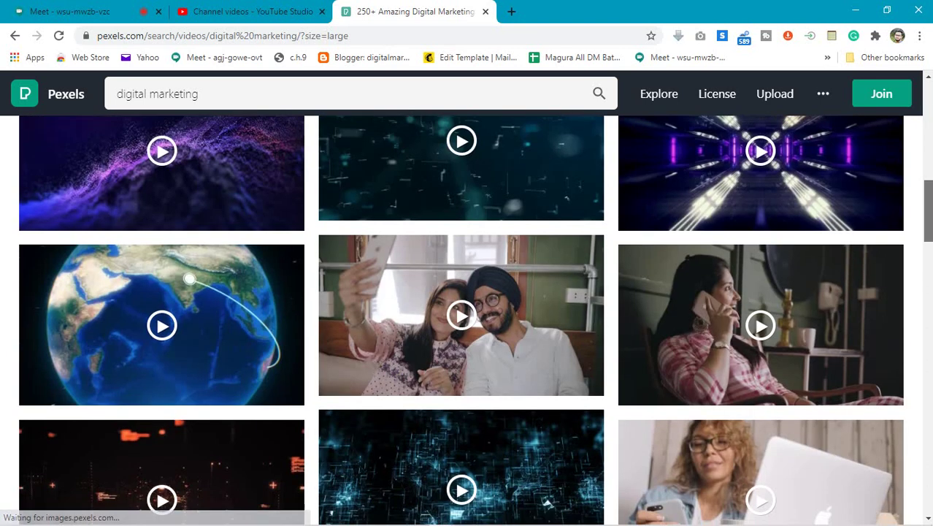
scroll(468, 321, down, 6)
scroll(467, 321, up, 10)
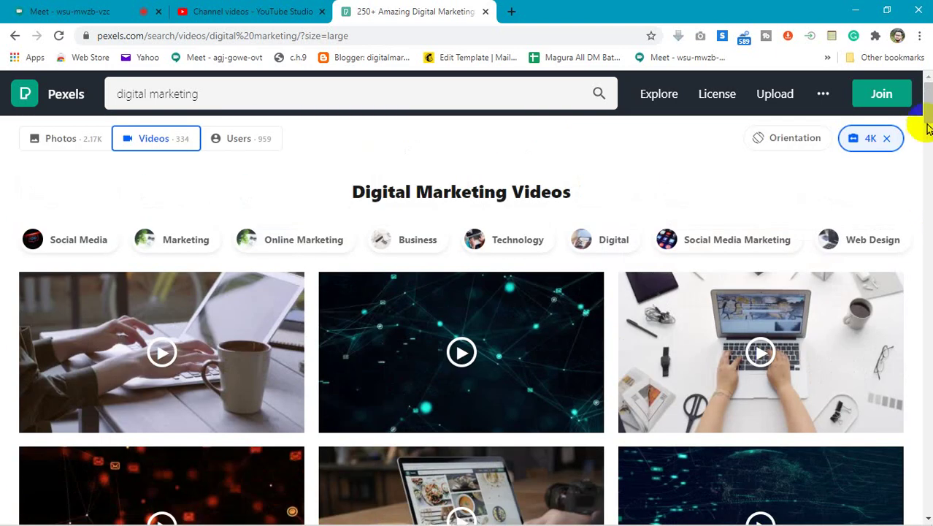
mouse_move(928, 102)
mouse_down()
mouse_move(929, 178)
mouse_move(919, 135)
mouse_move(927, 105)
mouse_up()
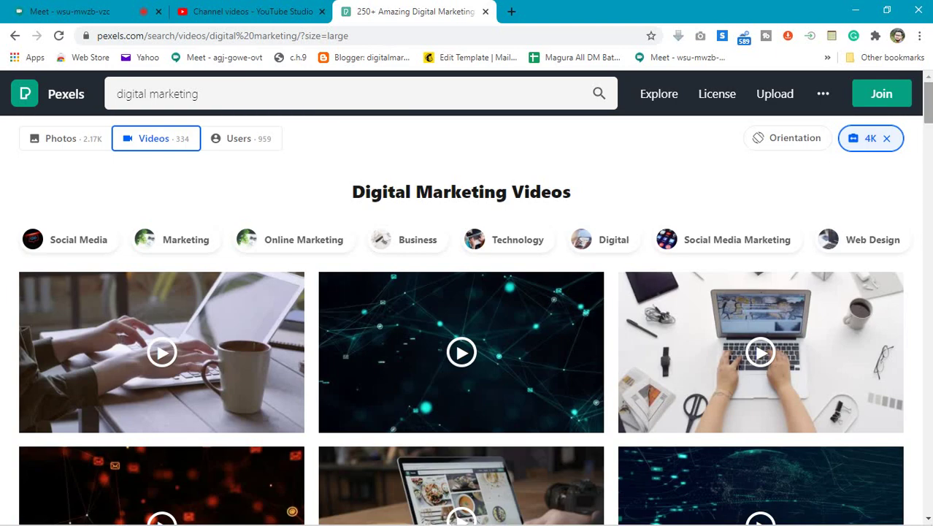
Step: Find the close-up video of a person using her laptop and open its detail page
drag(925, 105, 924, 209)
click(462, 203)
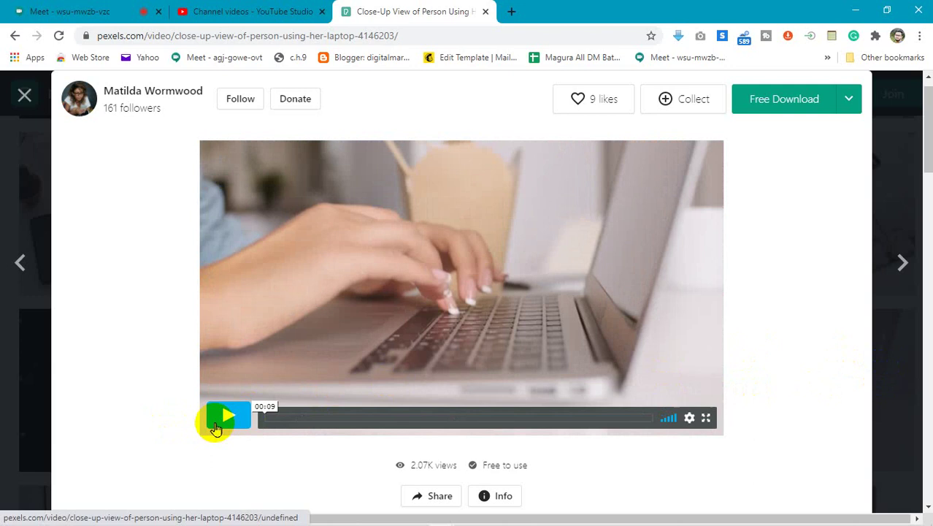
Step: Preview the close-up laptop clip and the Person Using Her Laptop video, closing each detail page
click(227, 415)
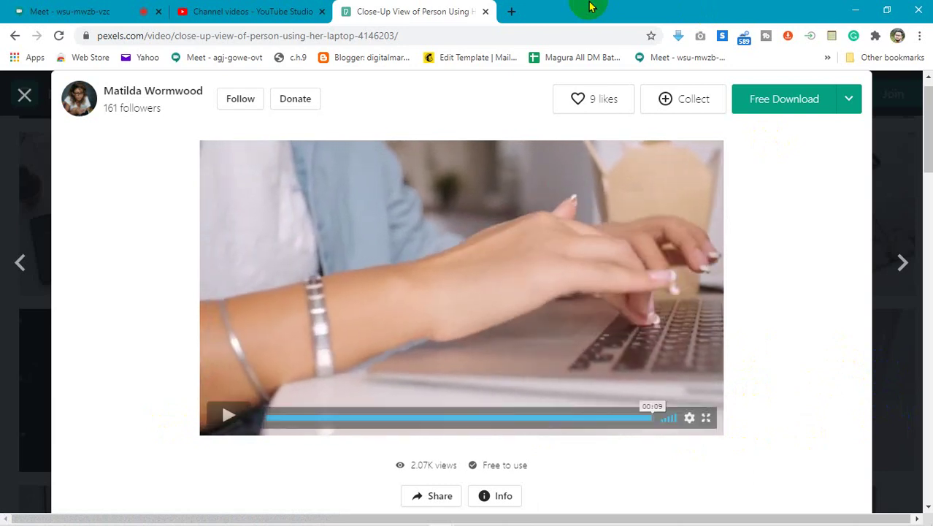
click(23, 96)
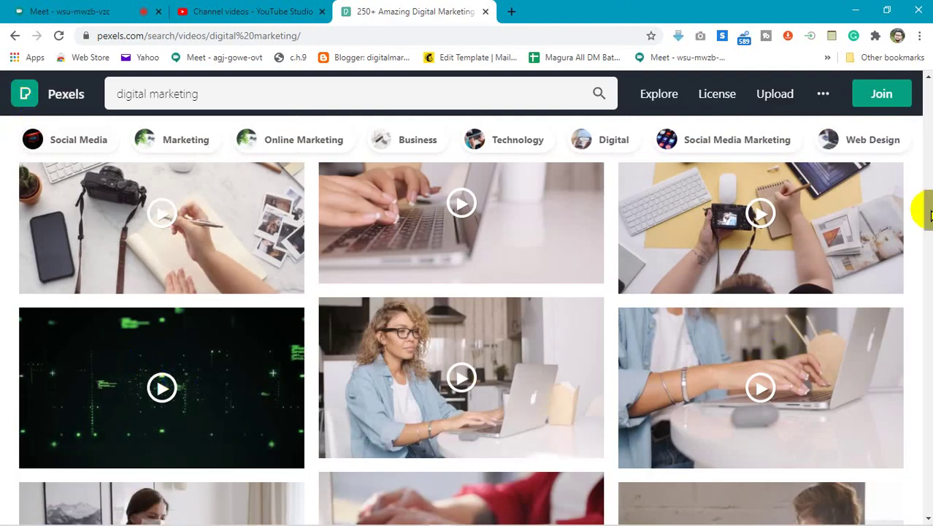
mouse_move(828, 359)
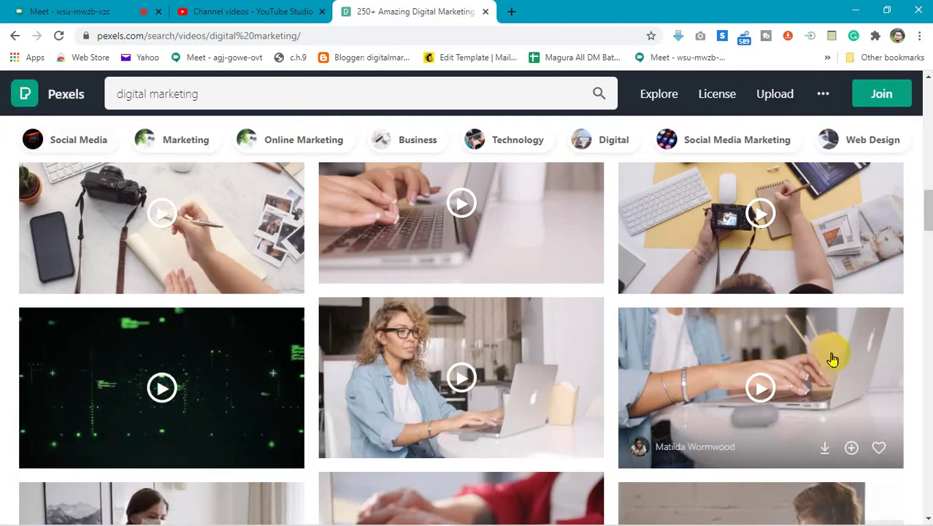
click(767, 392)
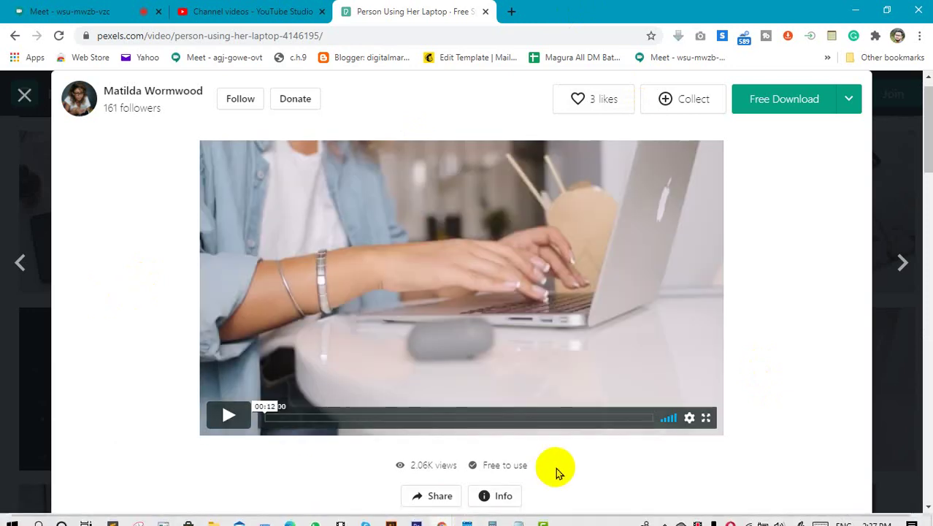
click(264, 423)
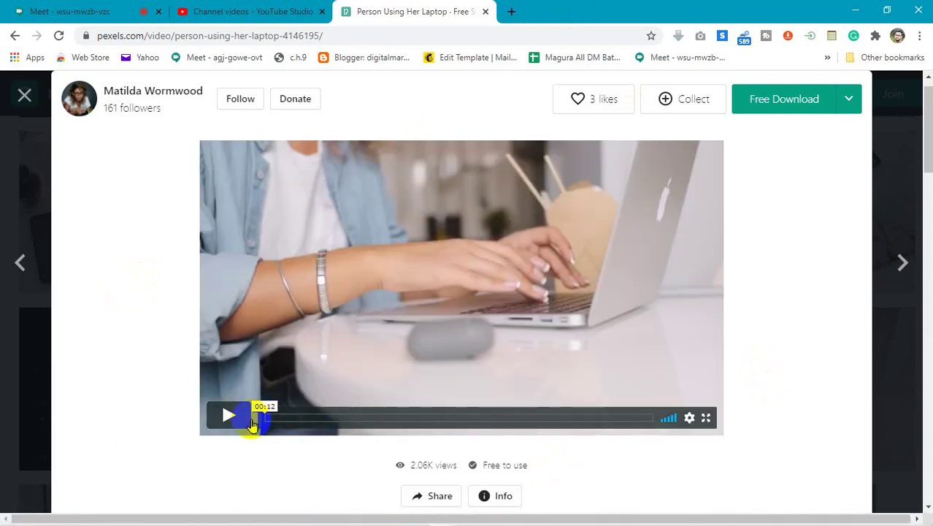
click(229, 415)
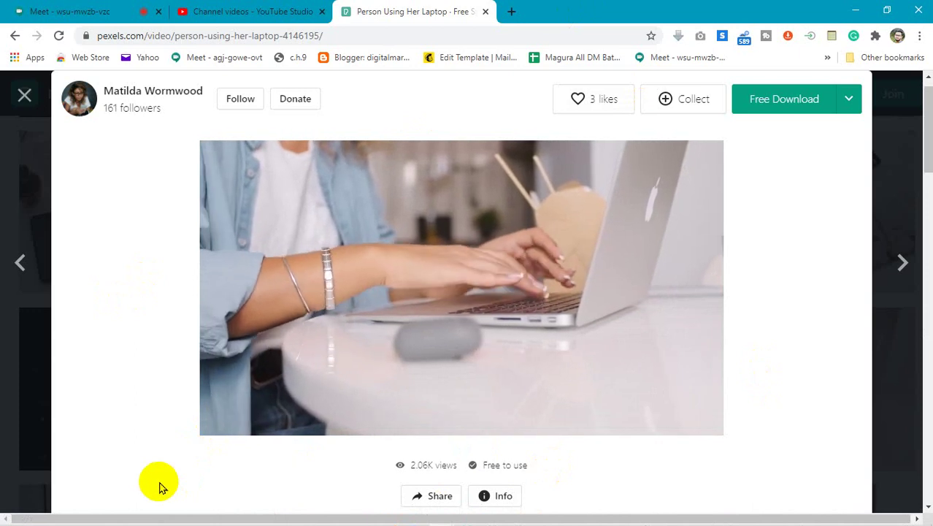
click(24, 94)
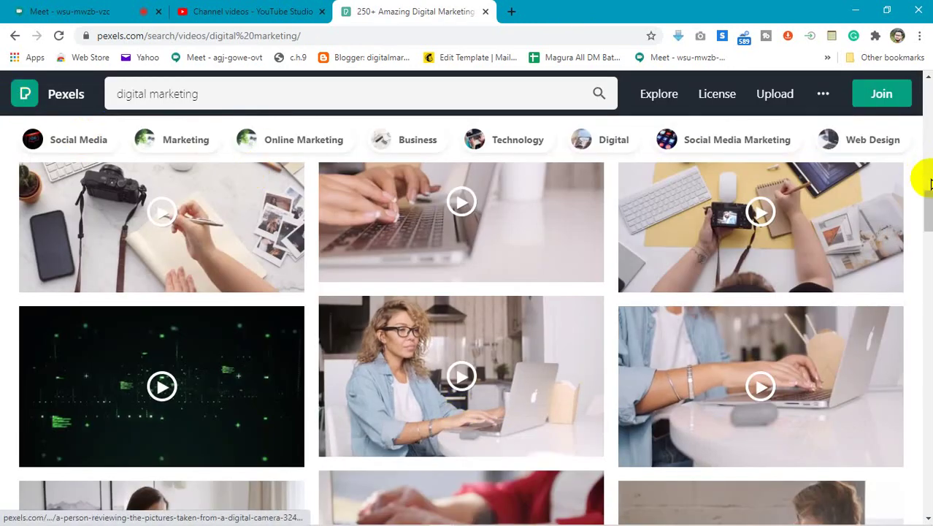
Step: Look through the Digital Marketing video results and reopen the Person Using Her Laptop video
drag(928, 212, 929, 353)
scroll(460, 321, up, 5)
scroll(461, 320, down, 5)
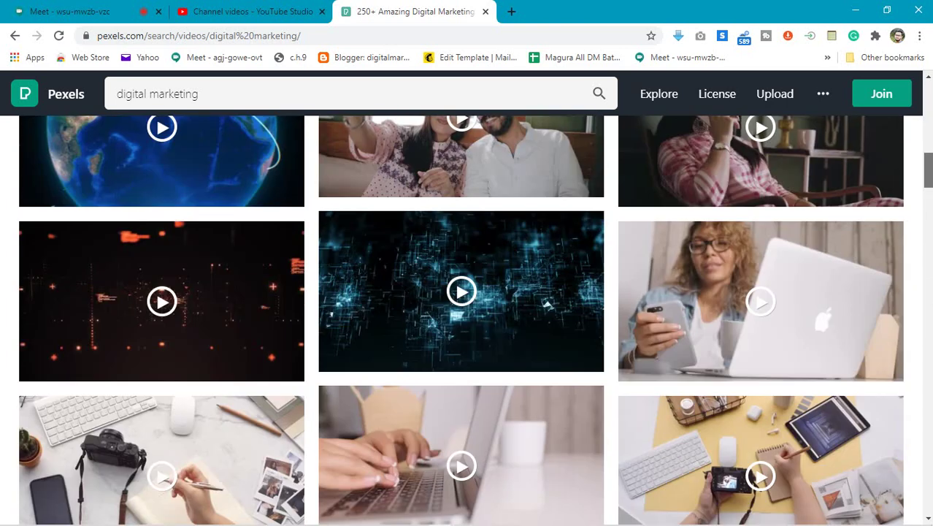
scroll(829, 438, down, 2)
scroll(829, 439, up, 3)
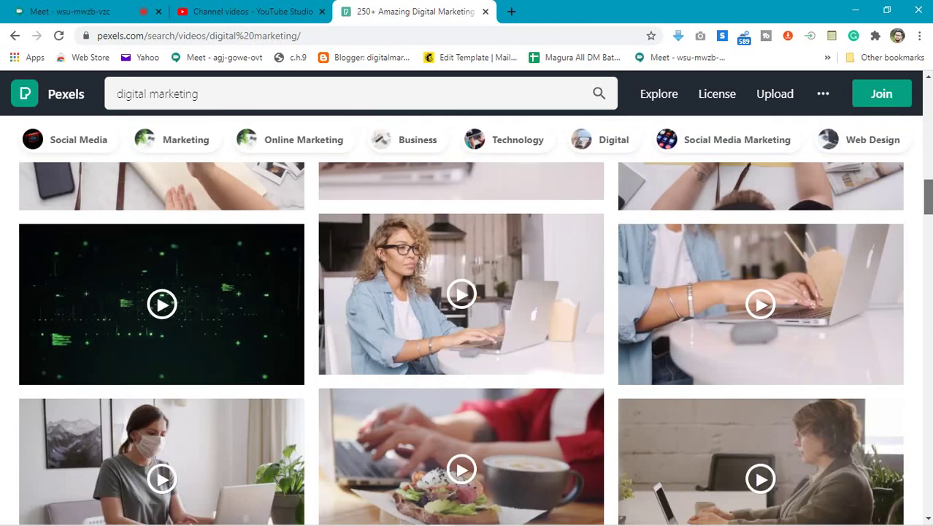
click(829, 438)
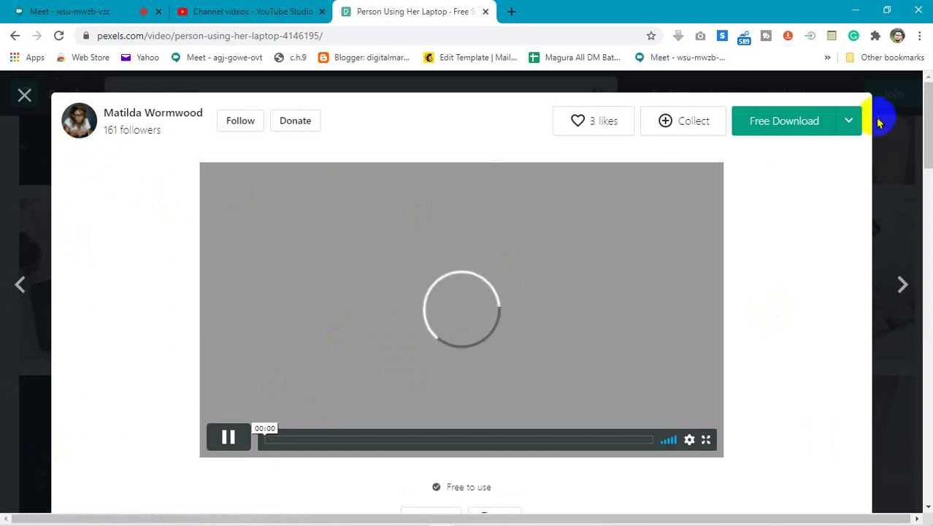
Step: Review the available download sizes and download the video for free at the Original size (3840 x 2160)
click(850, 123)
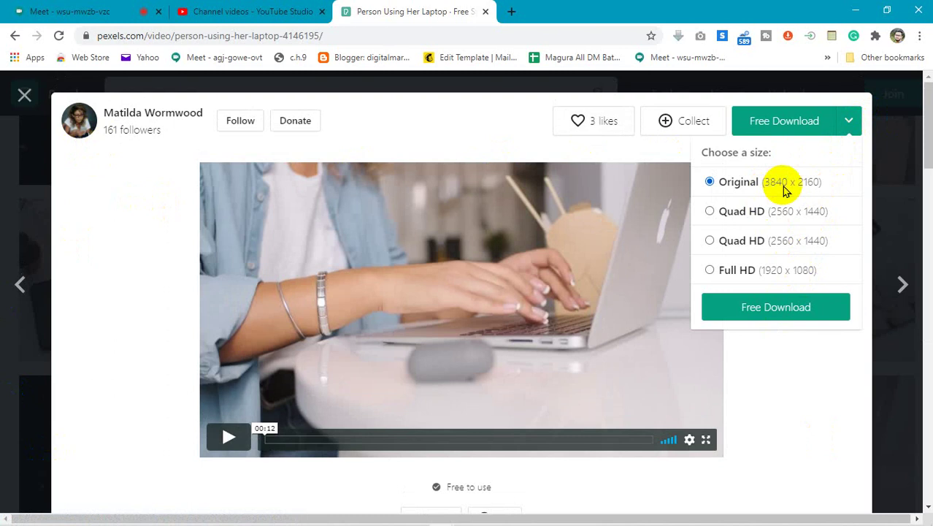
click(788, 274)
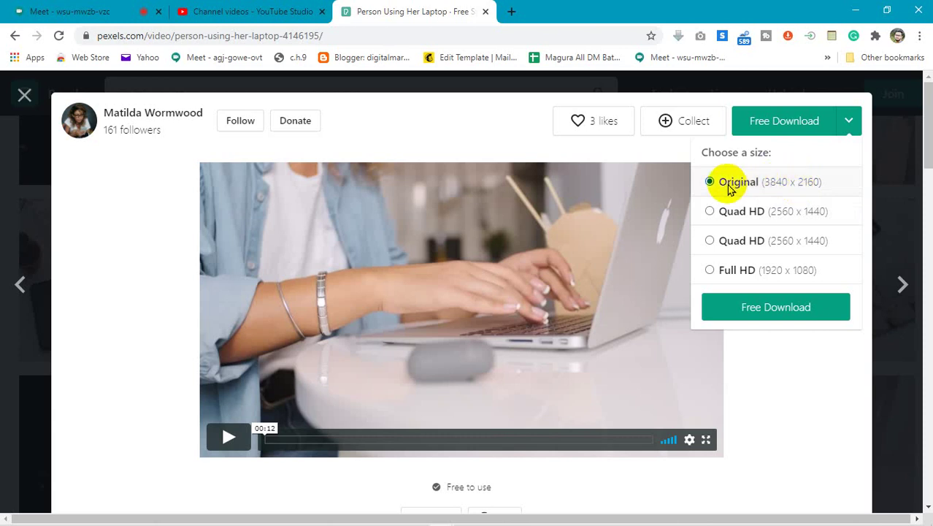
click(764, 358)
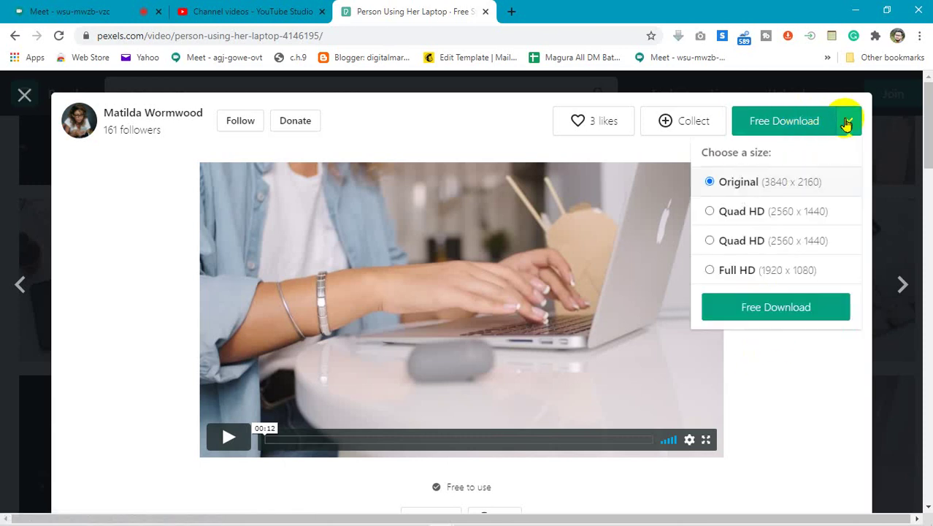
click(773, 308)
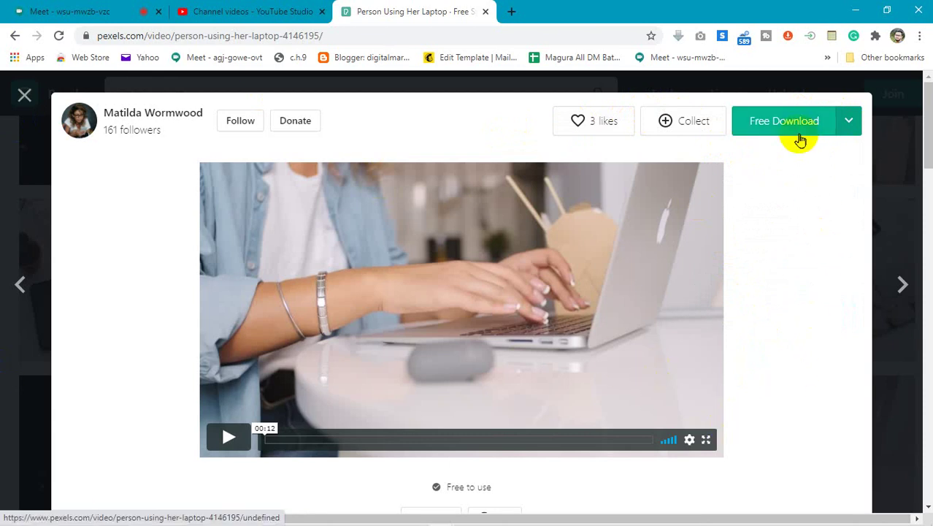
click(784, 125)
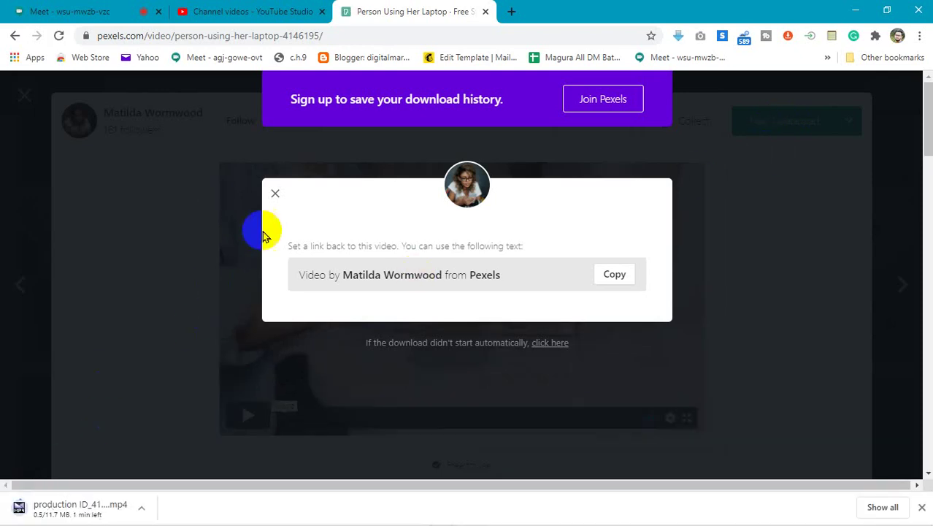
Step: Close the attribution dialog and the video page, and return to the start of the Digital Marketing video results
click(274, 195)
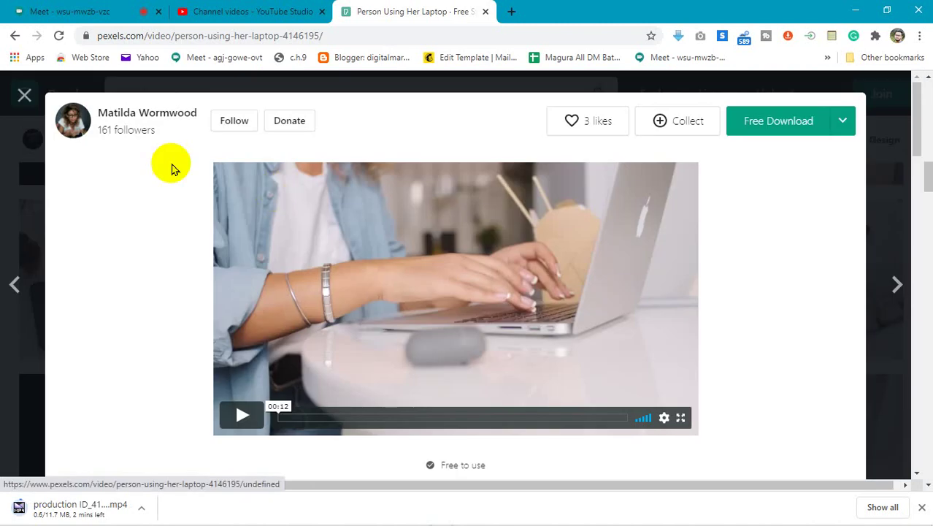
click(24, 94)
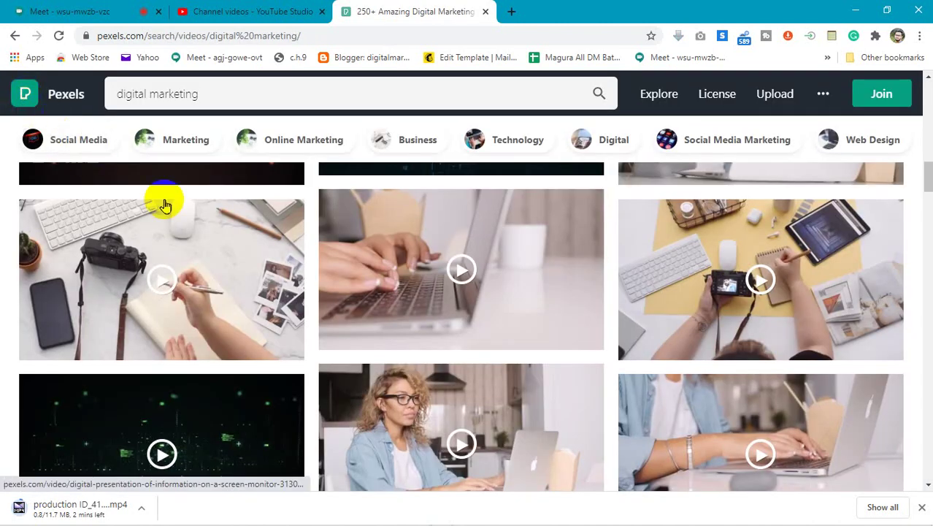
drag(929, 190, 929, 95)
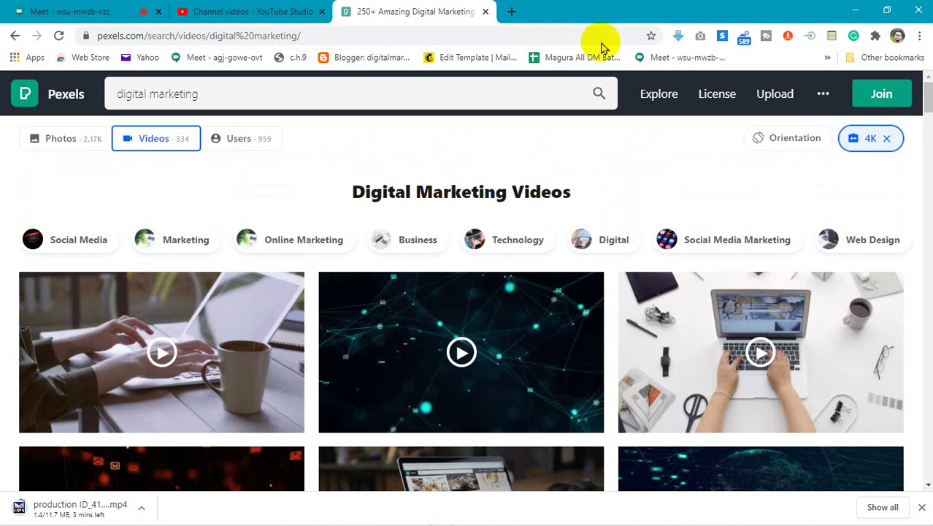
Step: Check the Google Meet call, return to the Pexels video results and dismiss the presenting notification
click(21, 10)
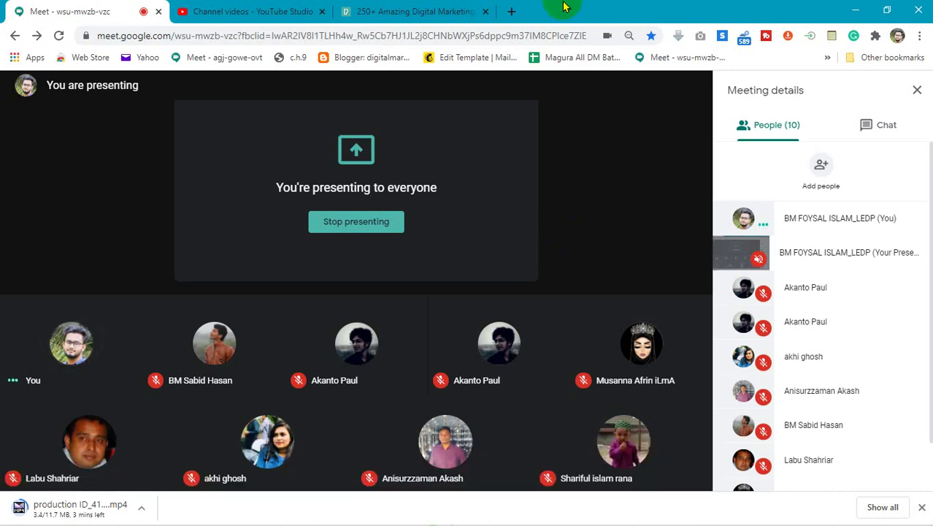
click(365, 7)
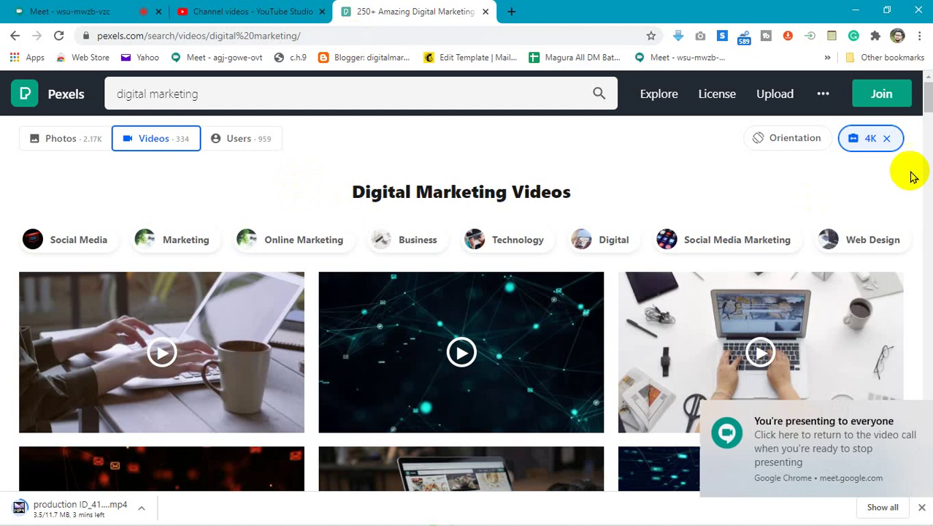
click(910, 413)
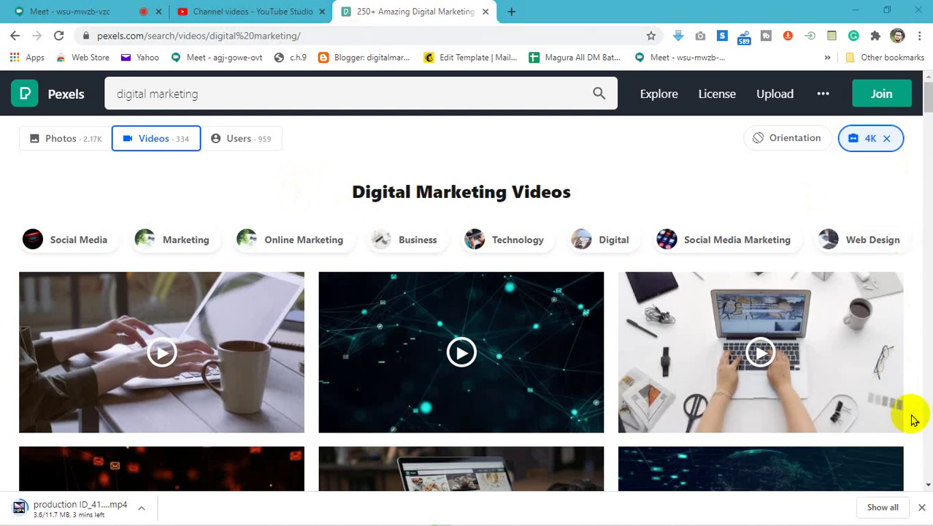
Step: Browse the 4K Digital Marketing video results down the page and return to the start of the list
scroll(917, 154, down, 10)
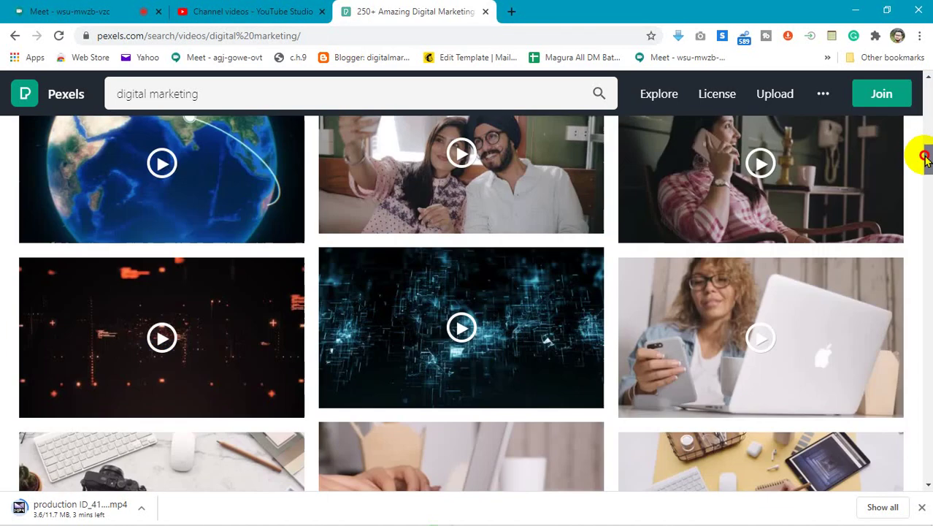
scroll(467, 303, down, 5)
scroll(467, 303, down, 4)
scroll(466, 303, down, 15)
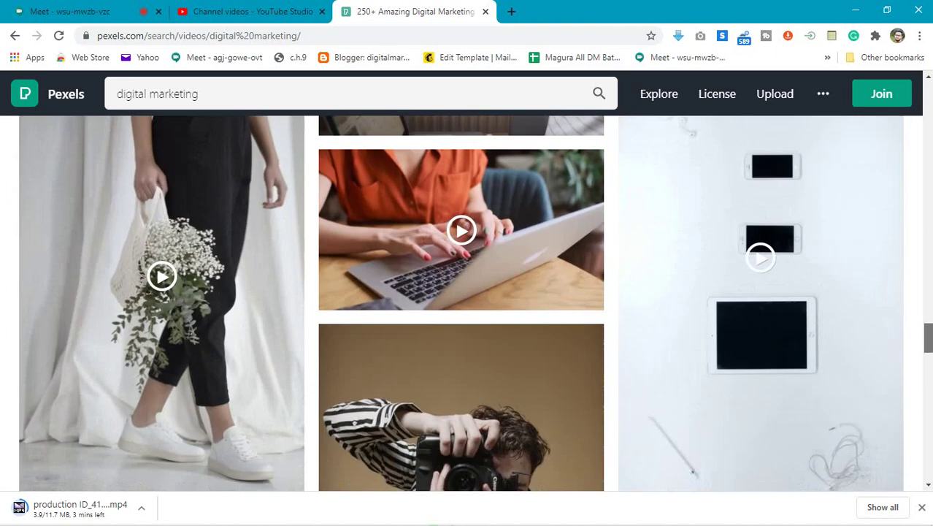
scroll(466, 303, down, 10)
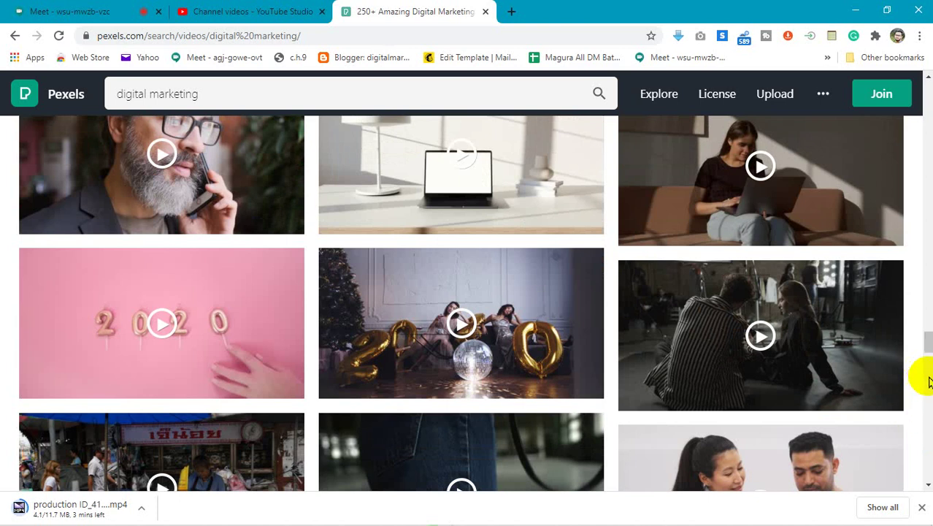
drag(928, 339, 927, 384)
scroll(467, 303, down, 15)
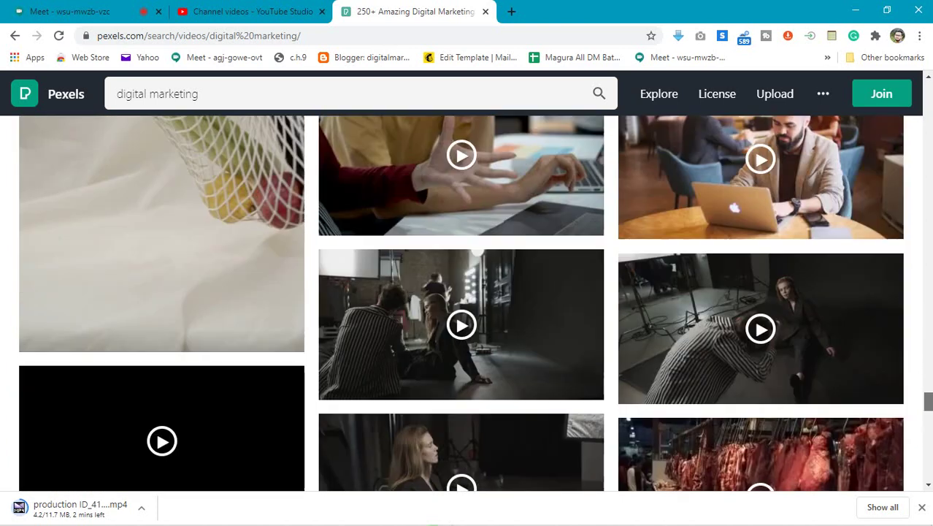
scroll(924, 471, down, 5)
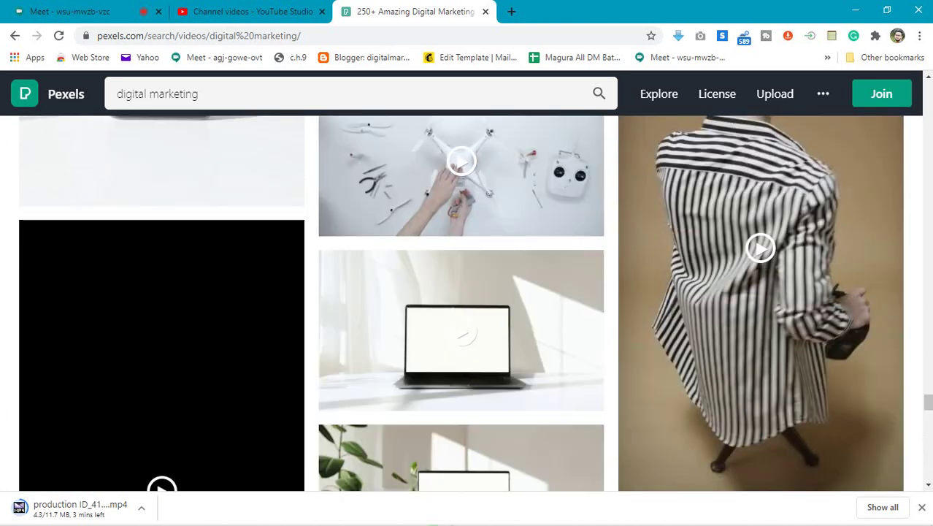
drag(925, 400, 927, 88)
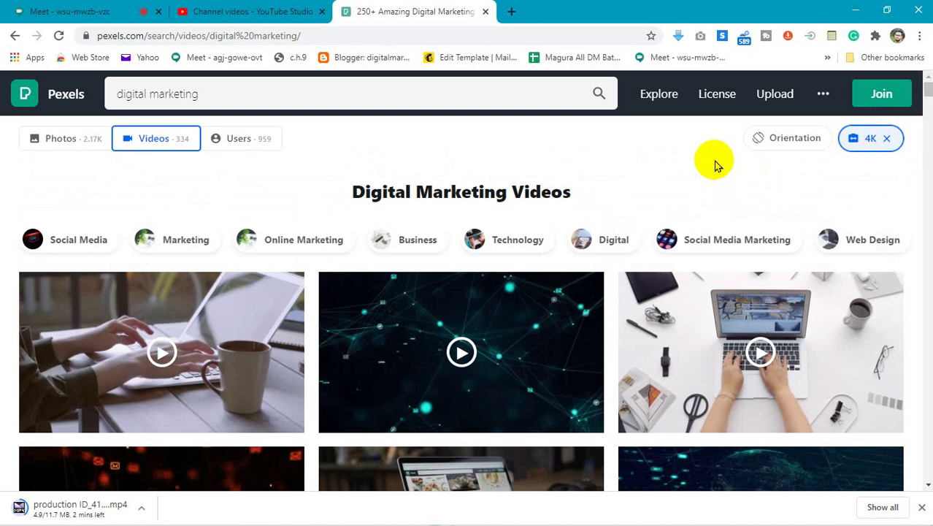
Step: Switch to the Google Meet call and view the class participants
click(117, 10)
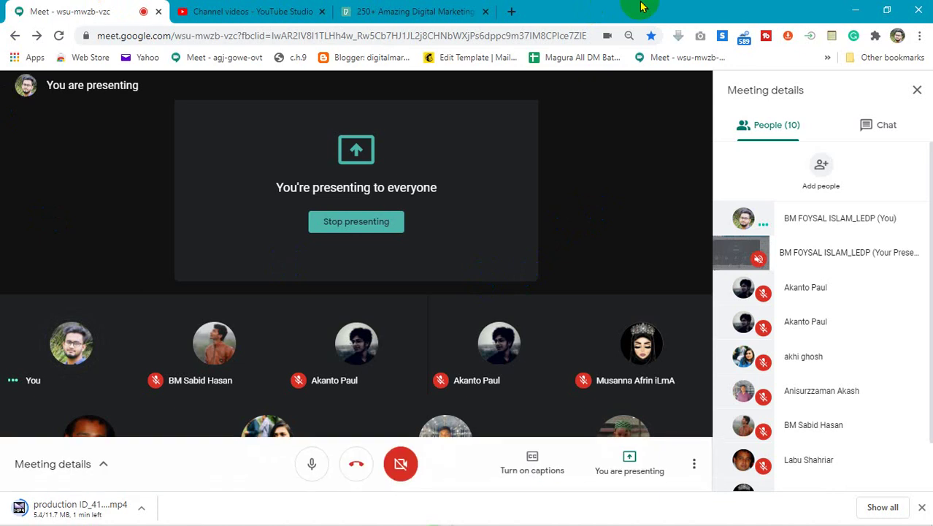
click(573, 186)
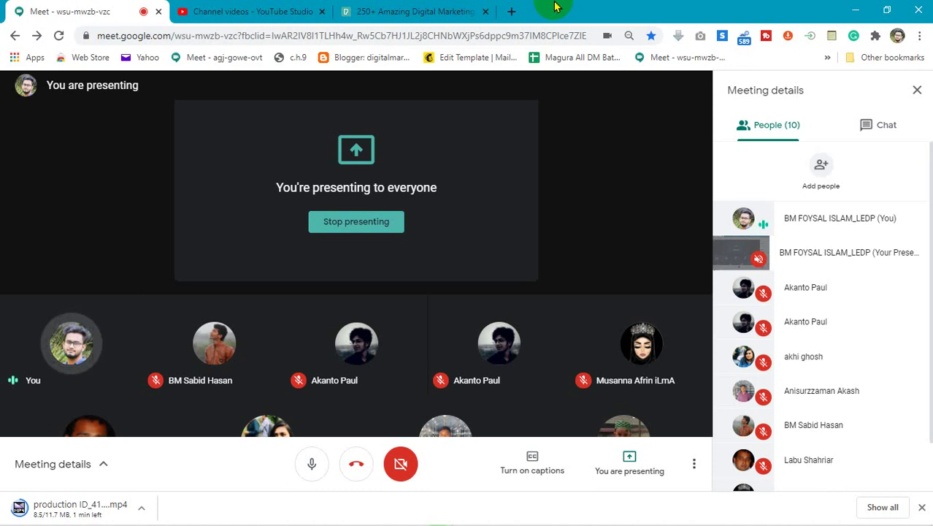
click(550, 172)
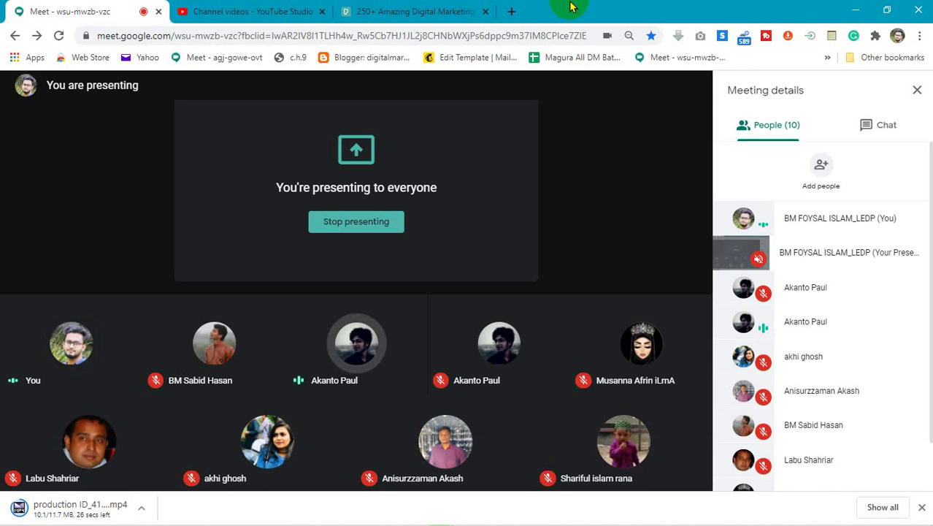
click(366, 10)
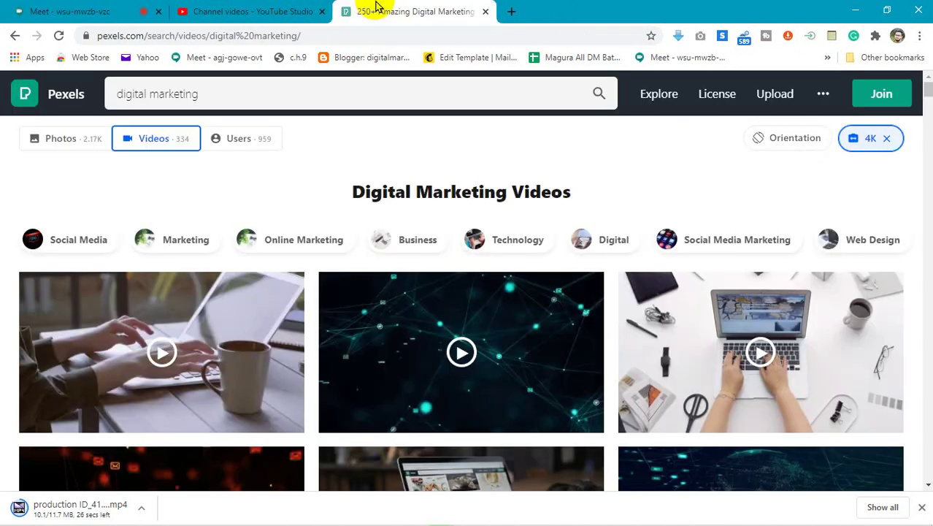
click(315, 38)
click(314, 37)
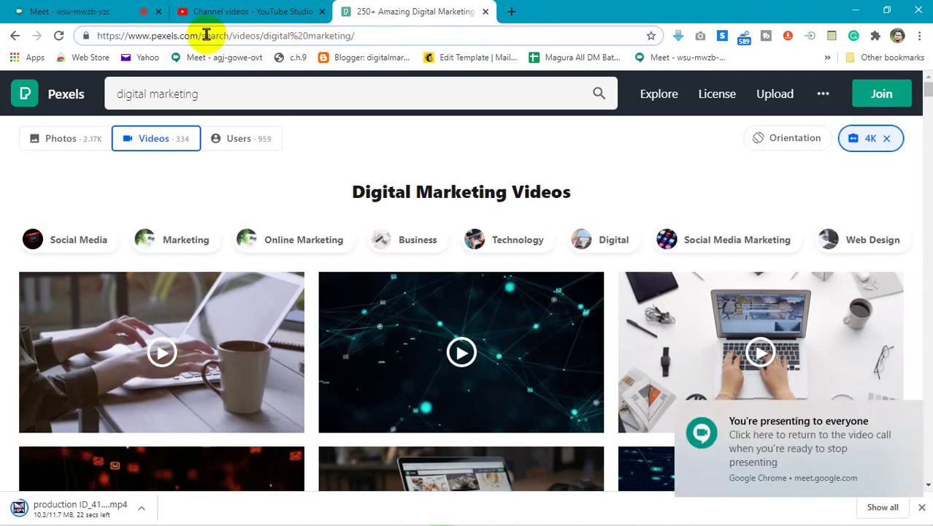
drag(197, 35, 55, 51)
key(ctrl+c)
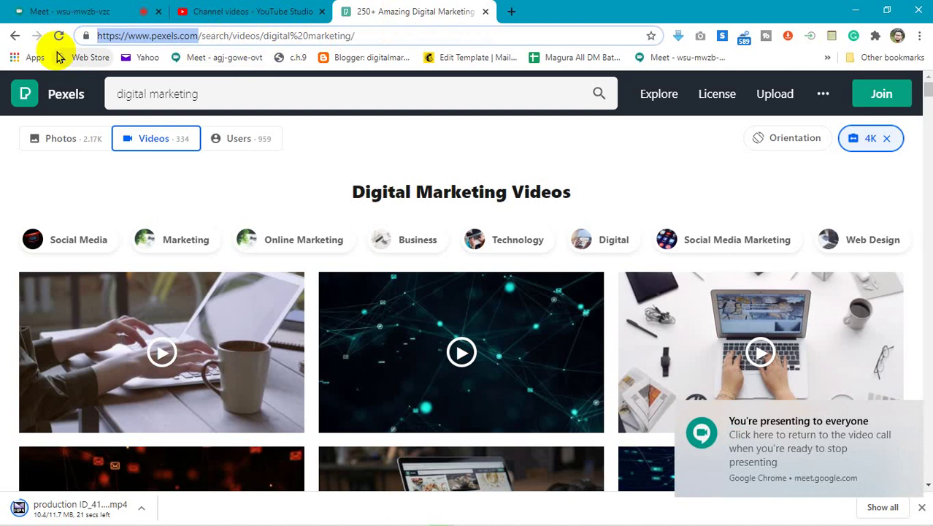
click(45, 13)
click(867, 141)
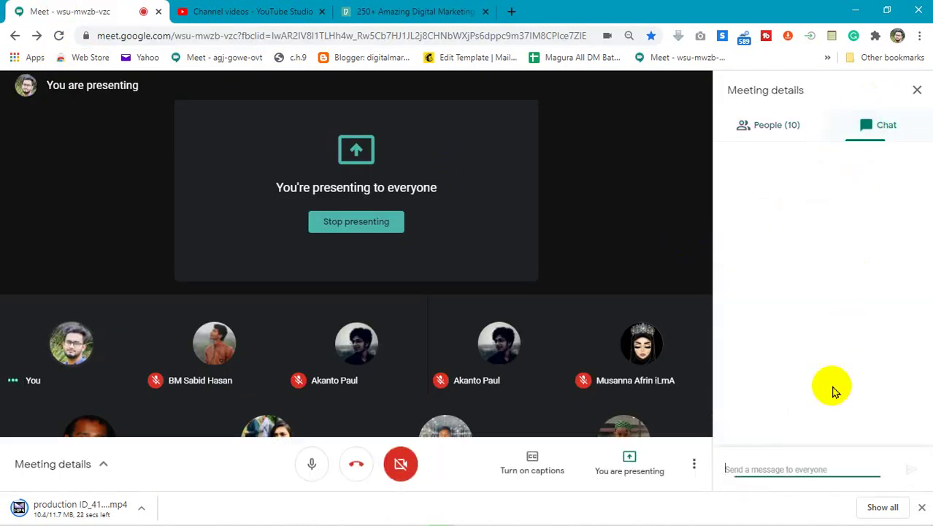
key(ctrl+v)
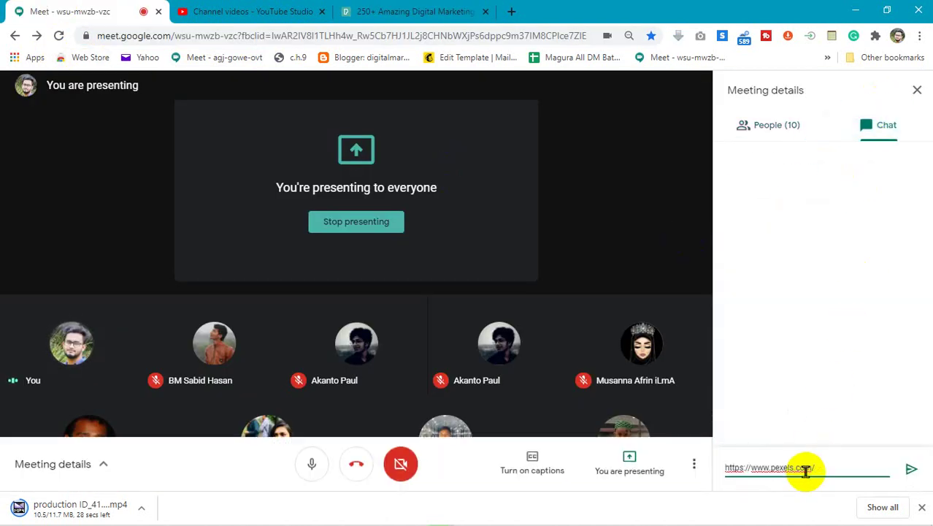
key(Return)
Step: Check the class participants and the chat replies in the meeting details, and close the browser's downloads bar
click(759, 126)
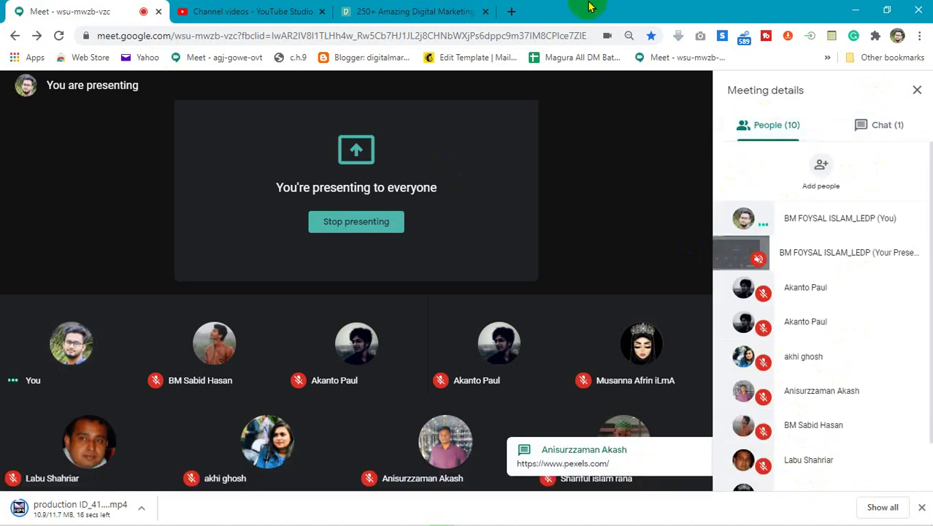
click(856, 125)
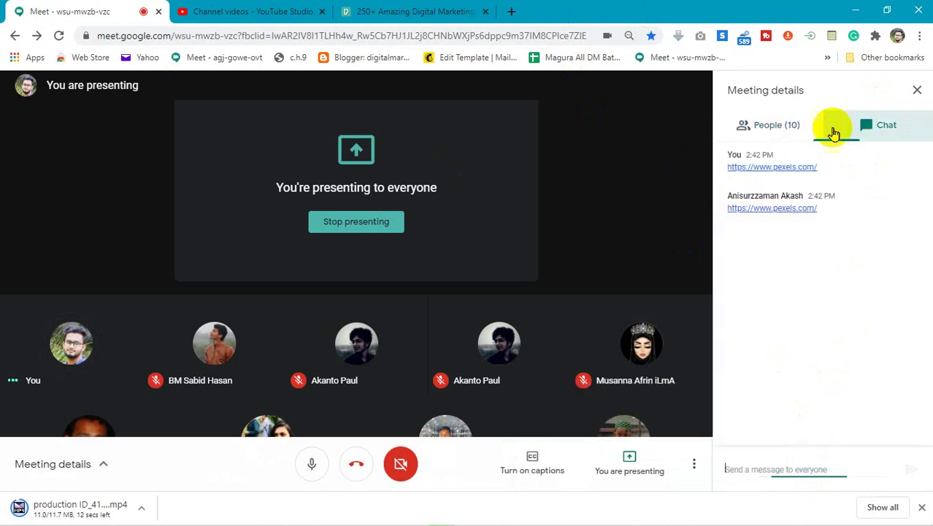
click(751, 137)
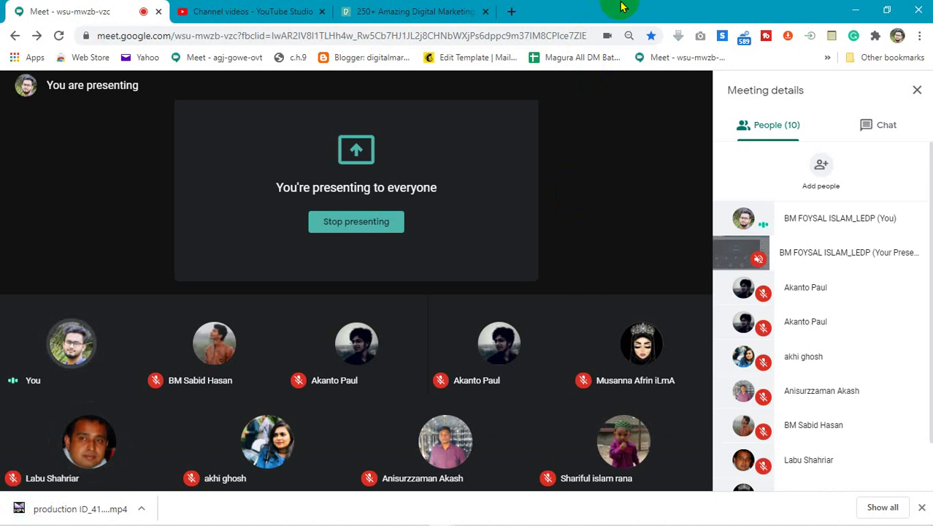
click(923, 504)
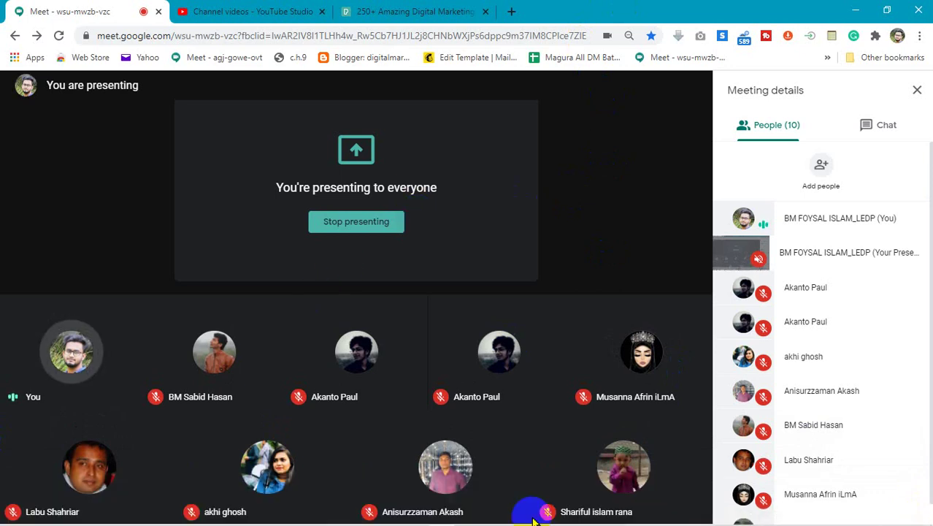
Step: Switch to Camtasia, dismiss the presenting notification and reduce the height of Track 2 in the timeline
click(546, 512)
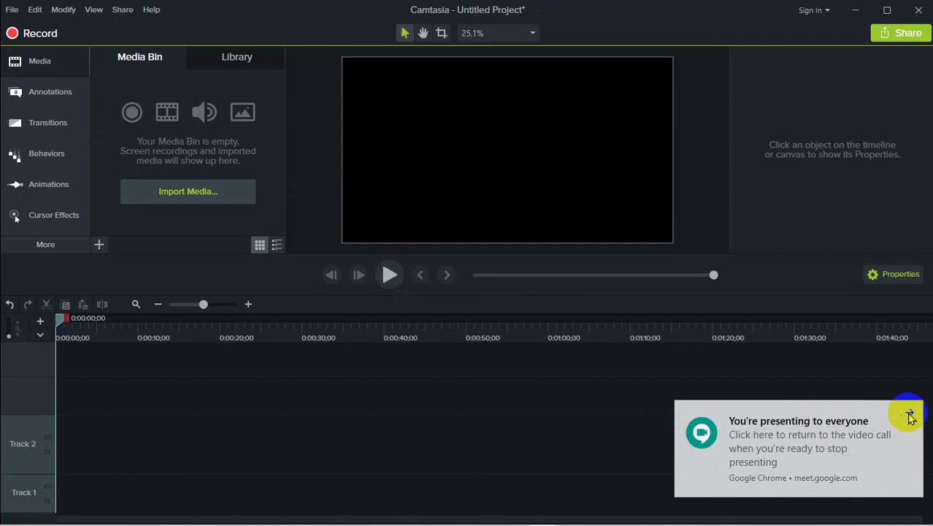
click(911, 414)
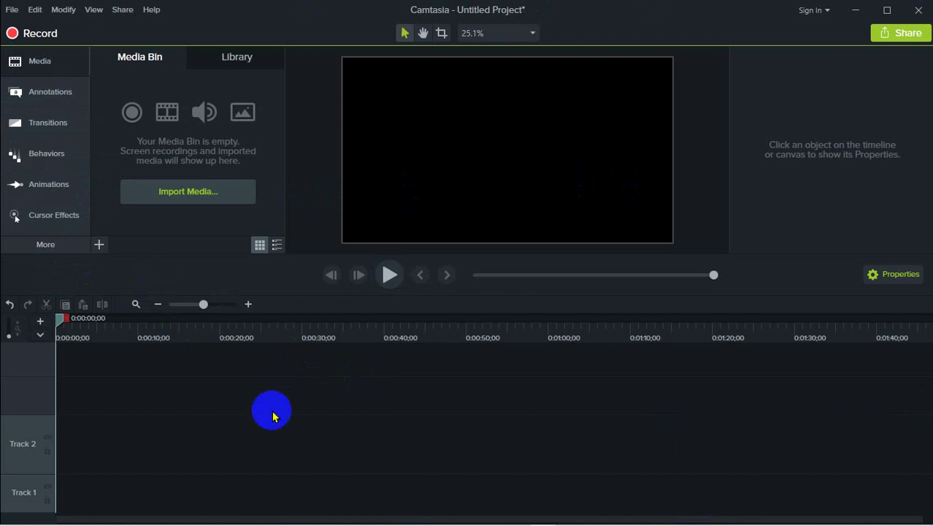
drag(34, 413, 41, 427)
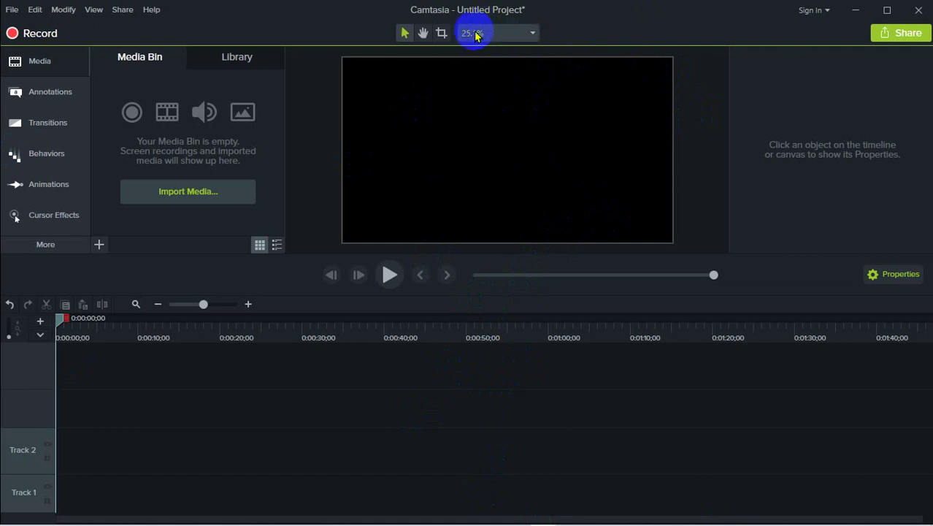
Step: Open the project settings, view the available canvas sizes and set the canvas dimensions to 720p HD (1280x720)
click(531, 37)
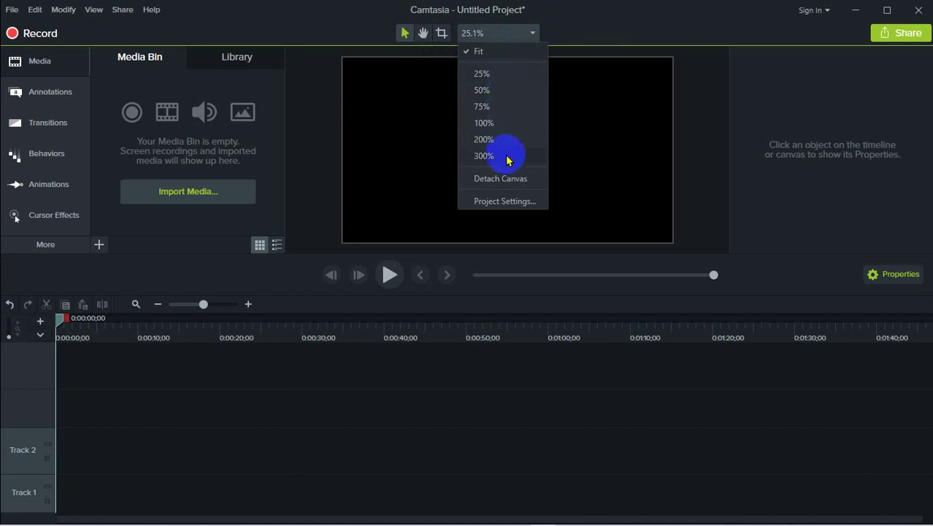
click(503, 207)
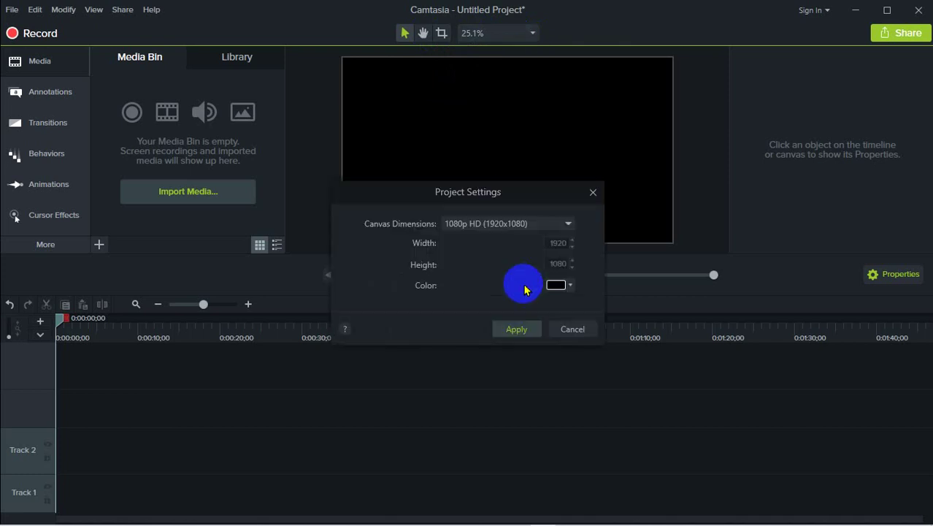
drag(537, 200, 553, 156)
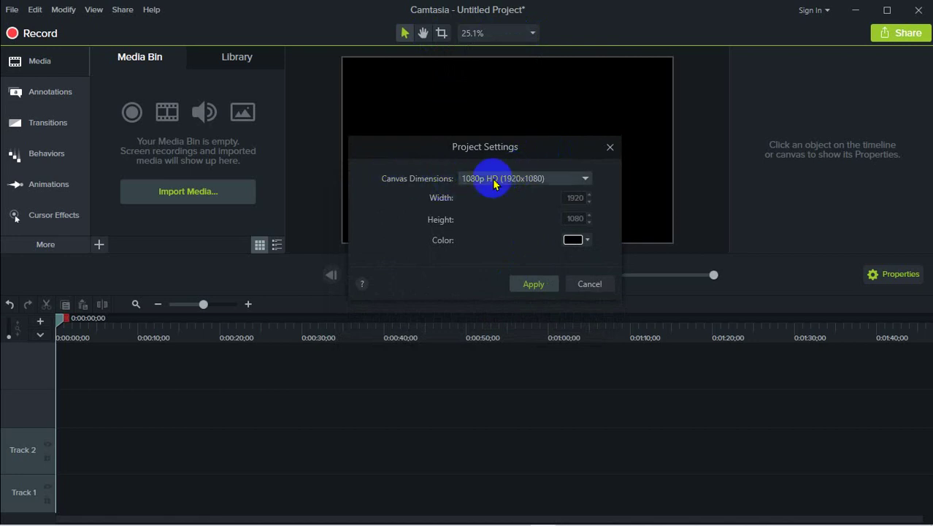
click(523, 181)
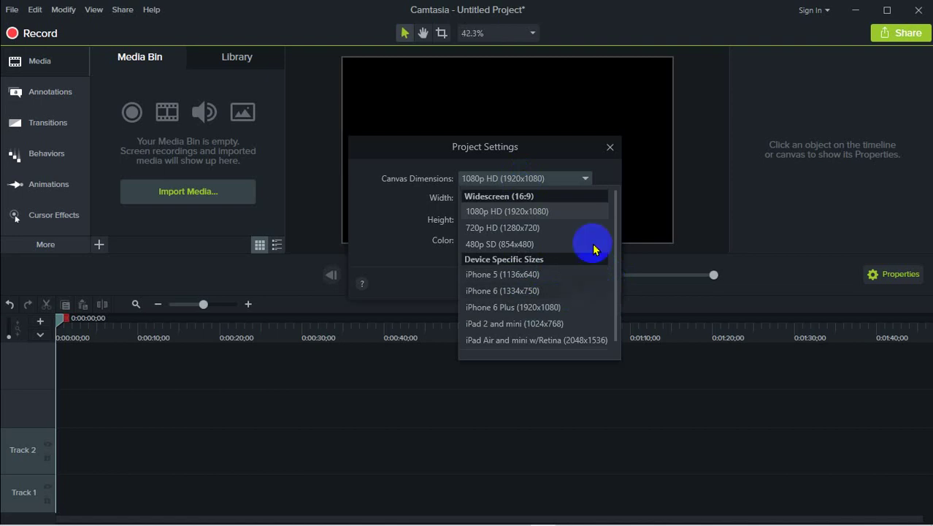
click(549, 213)
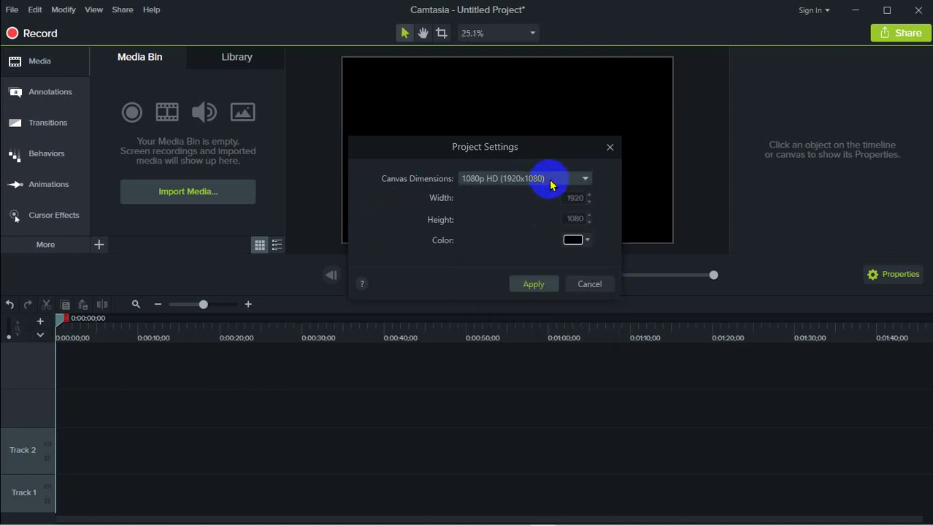
click(552, 183)
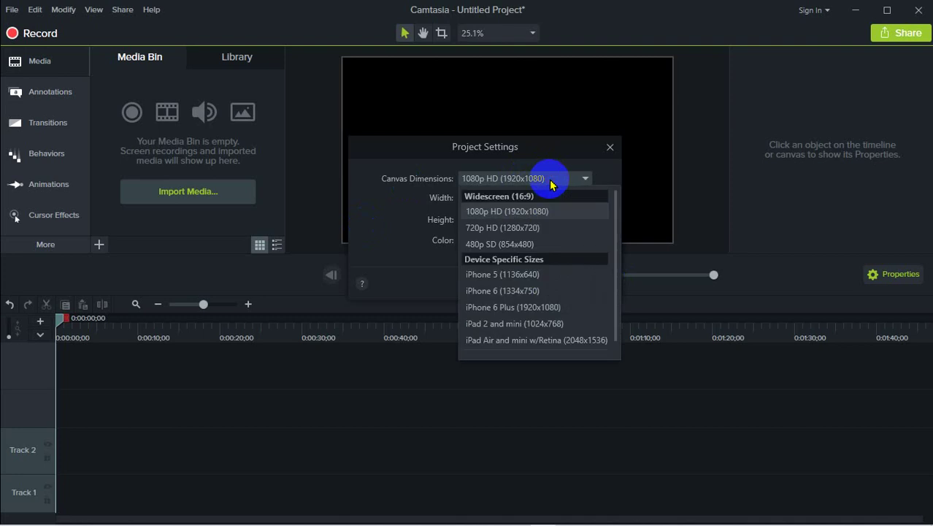
click(534, 230)
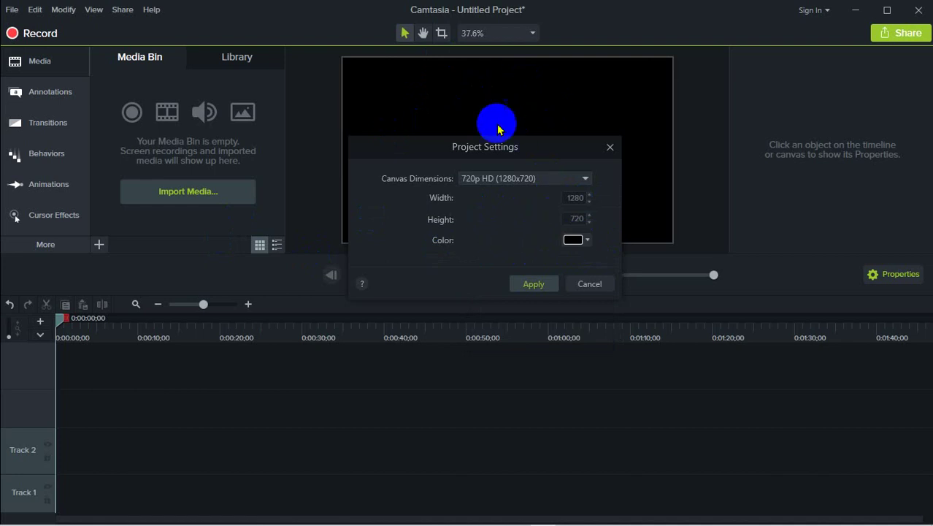
Step: Set the canvas color to white and apply the project settings
click(582, 245)
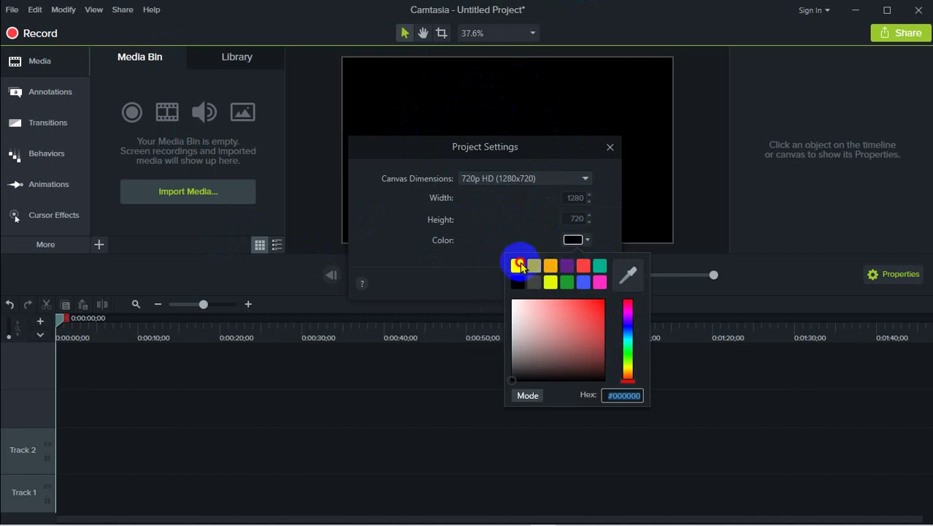
click(521, 266)
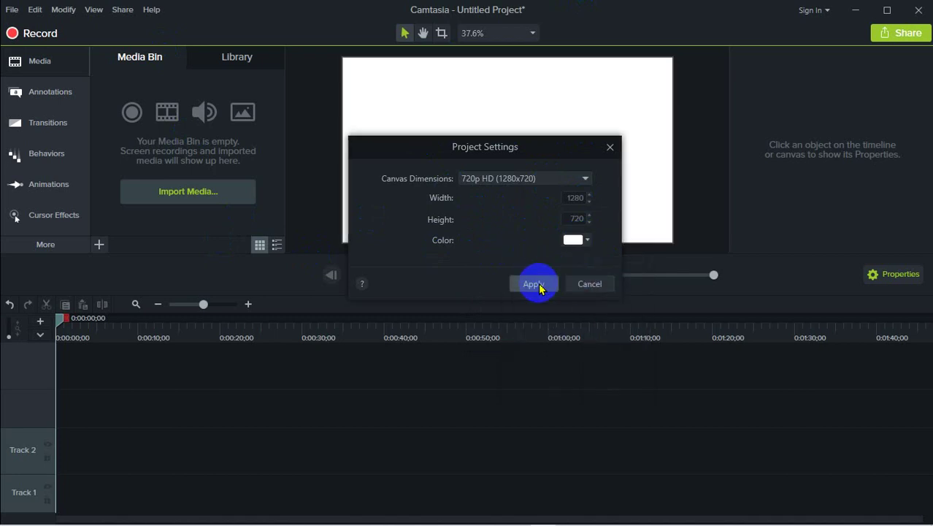
click(540, 289)
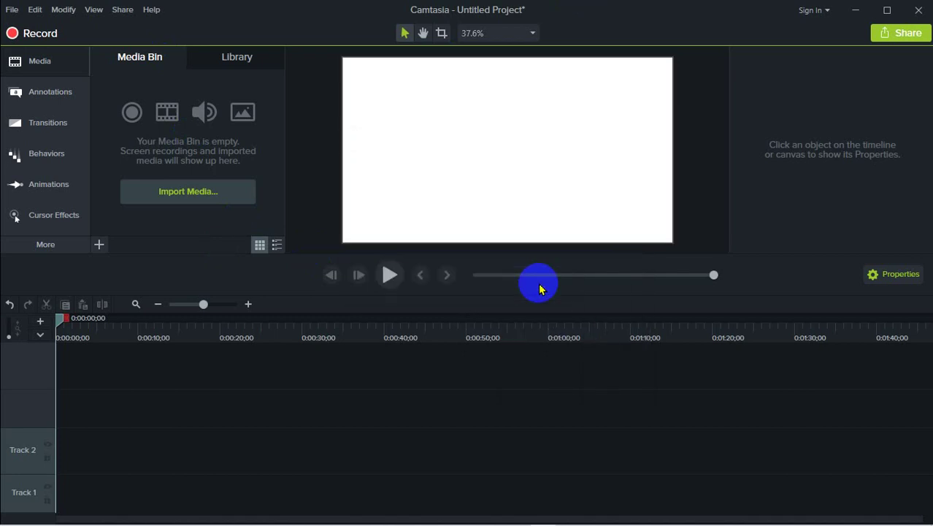
Step: Set the canvas zoom to 50%, and reopen the project settings to review and apply them
click(525, 33)
click(494, 94)
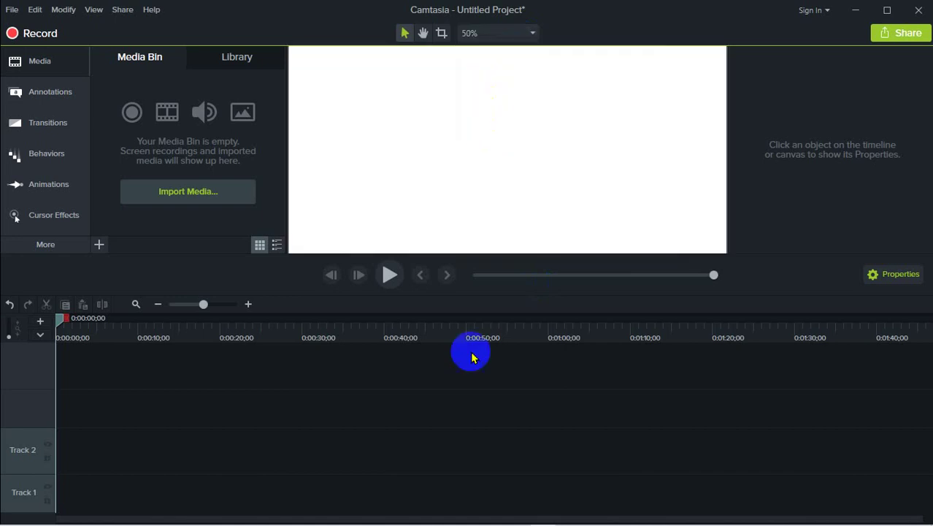
click(527, 33)
click(503, 202)
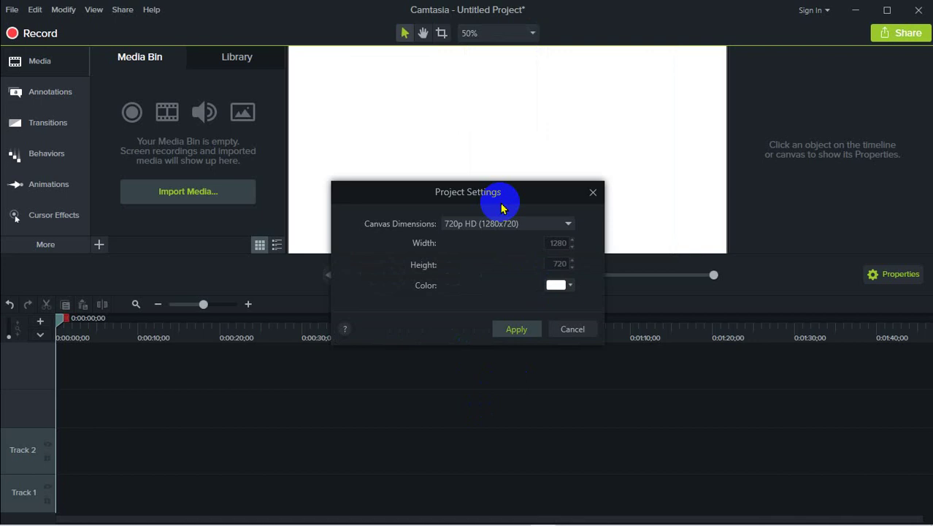
click(515, 327)
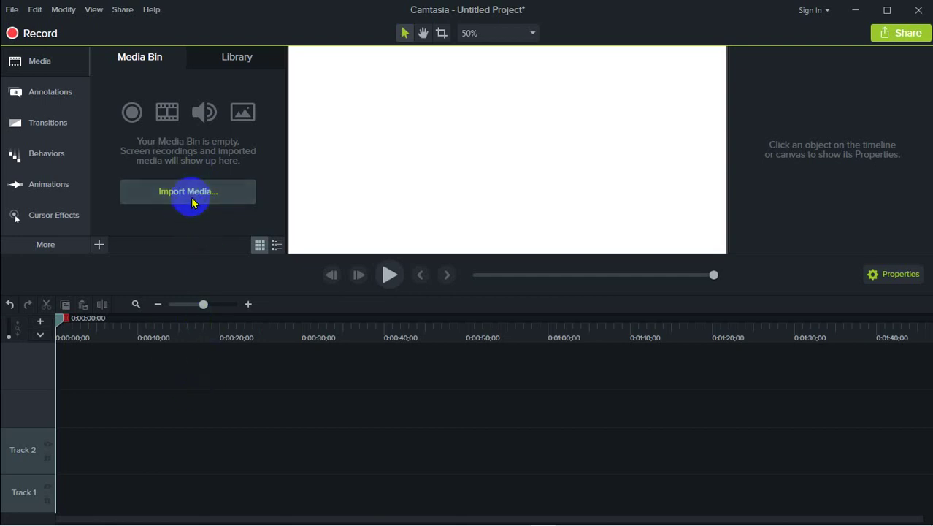
Step: Import the video production ID_4146195.mp4 from the Downloads folder into the Media Bin
click(194, 196)
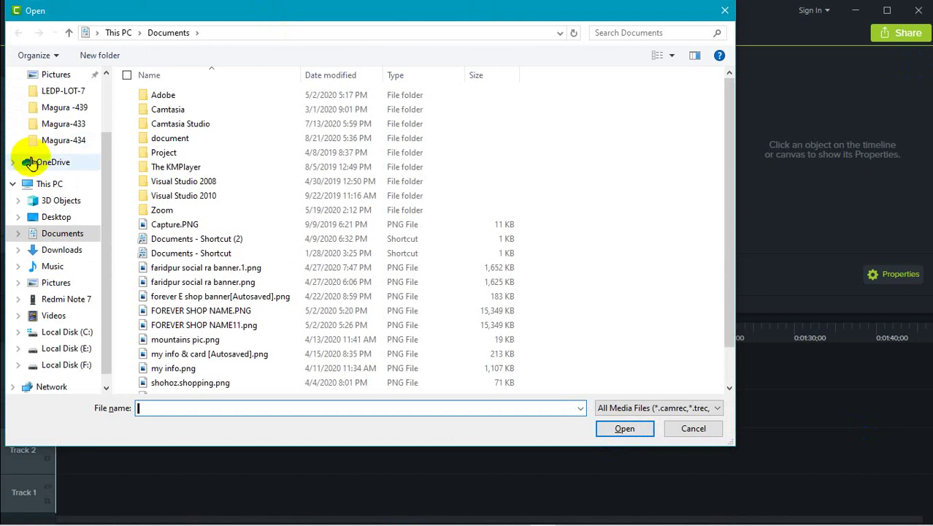
click(59, 251)
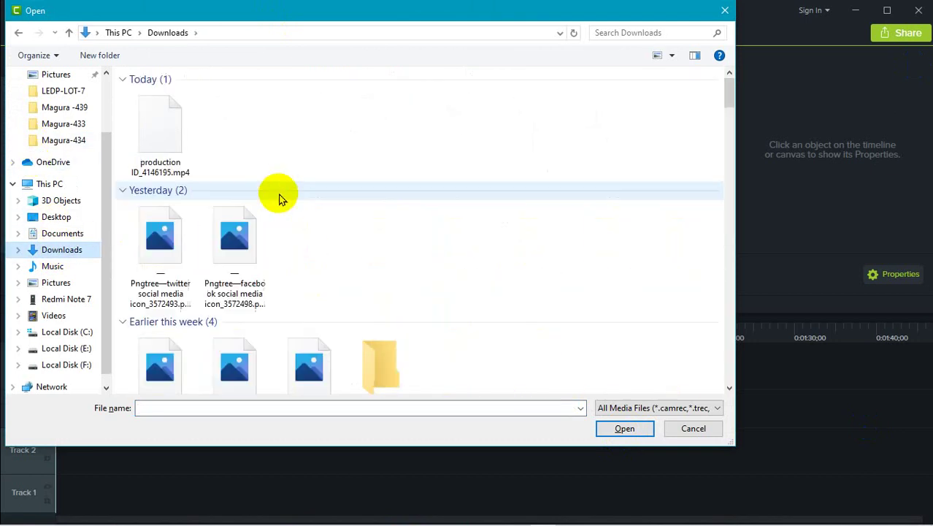
click(173, 130)
click(617, 431)
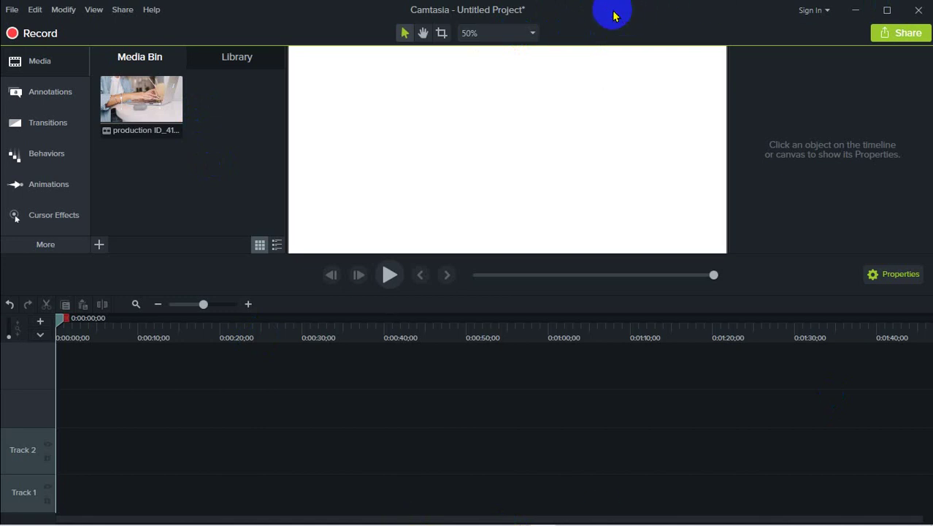
click(146, 96)
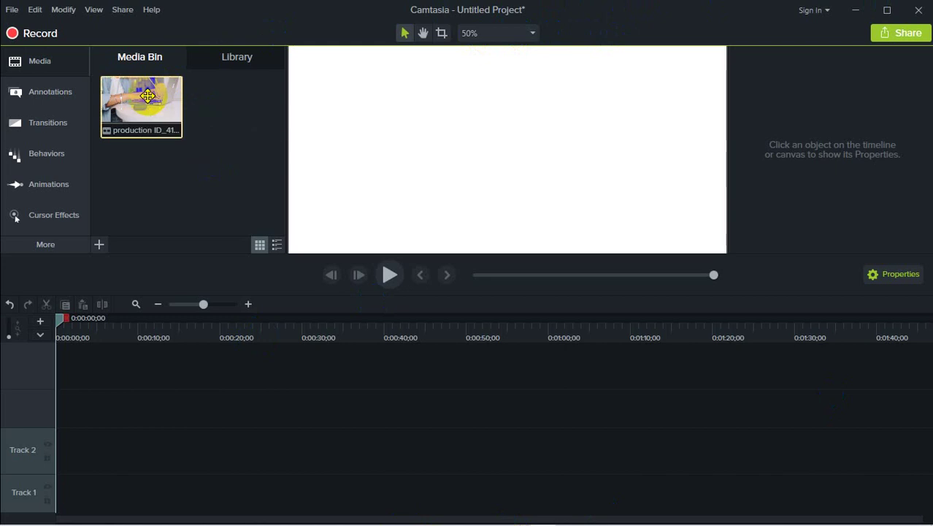
click(246, 119)
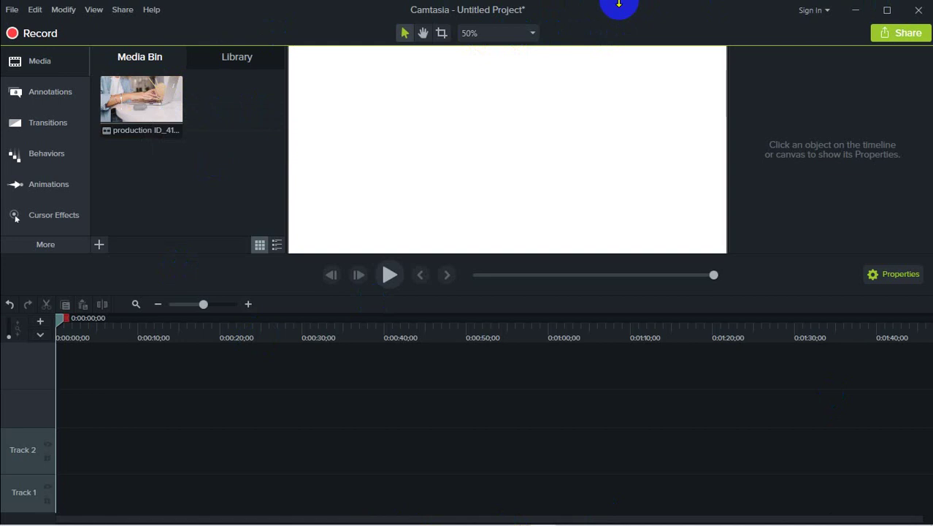
click(515, 14)
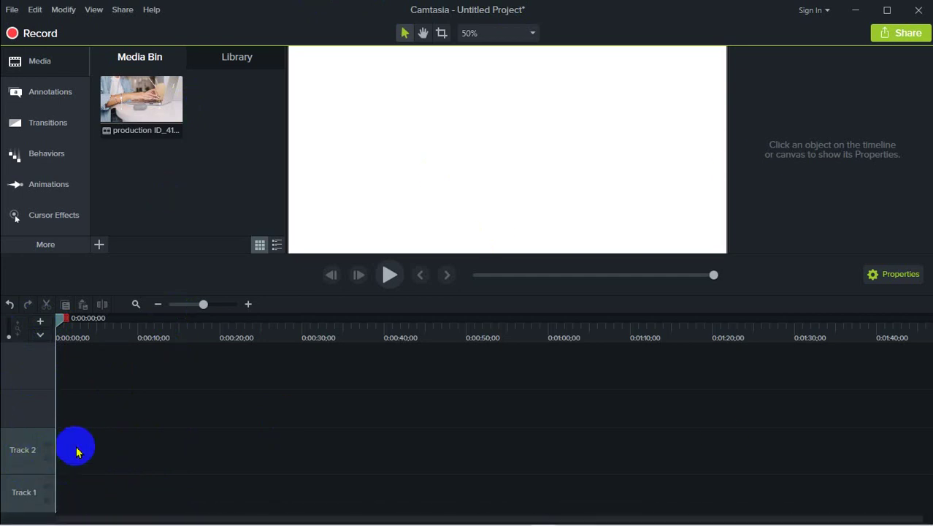
Step: Try placing the imported video on Track 1 starting at about 6 seconds, and undo the placement
click(170, 92)
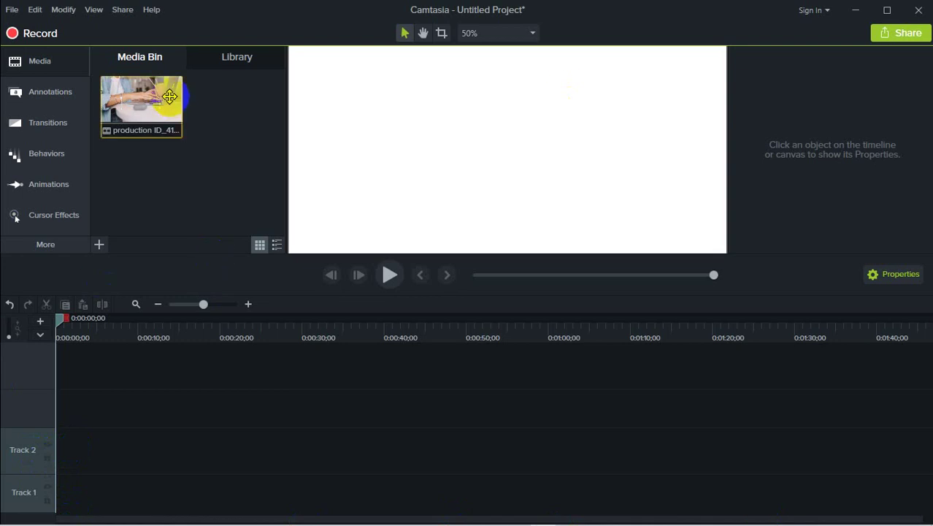
click(133, 103)
drag(132, 101, 106, 485)
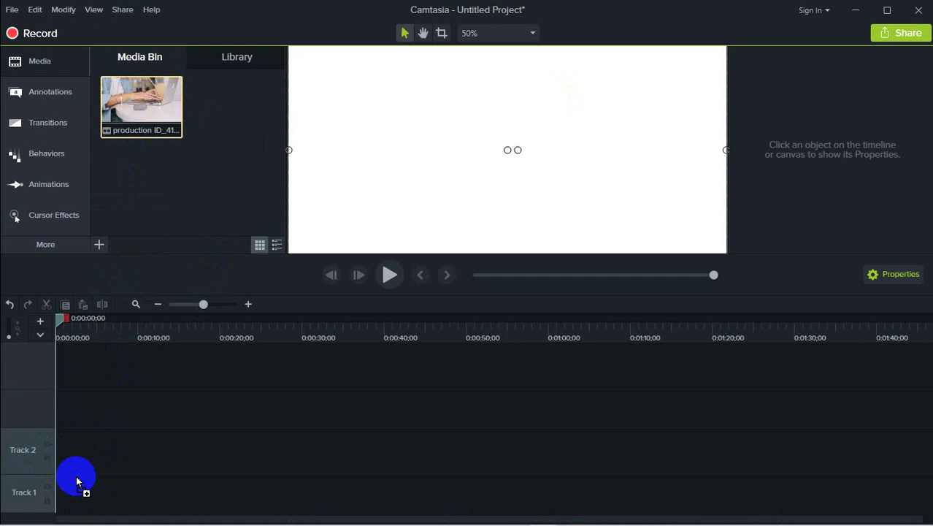
drag(76, 482, 75, 476)
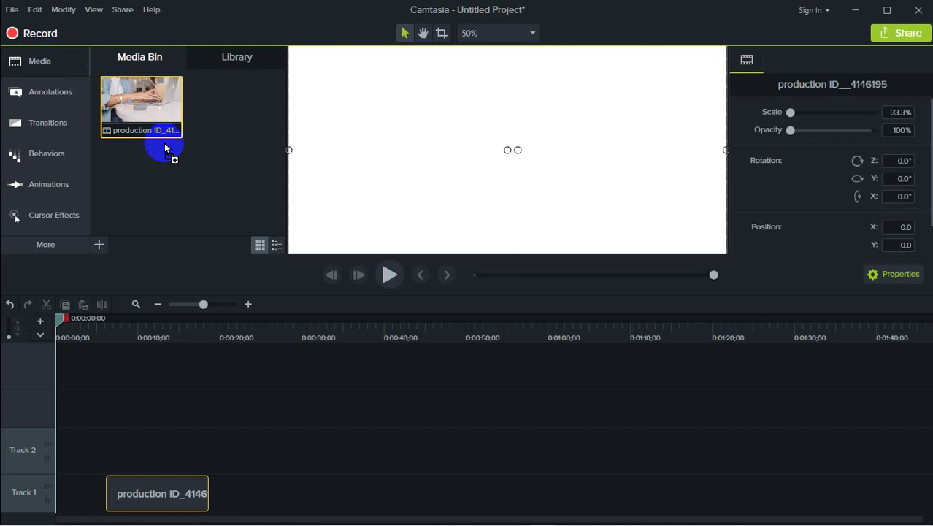
drag(165, 149, 163, 144)
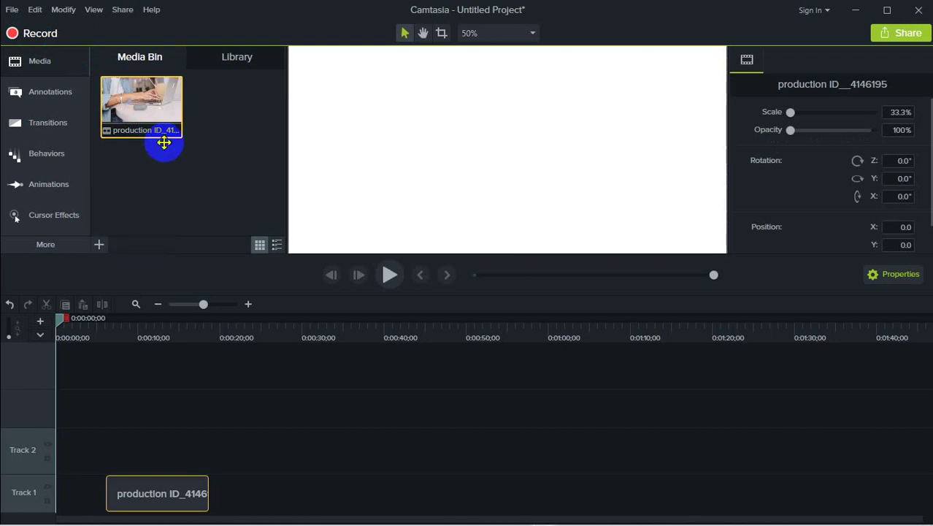
key(ctrl+z)
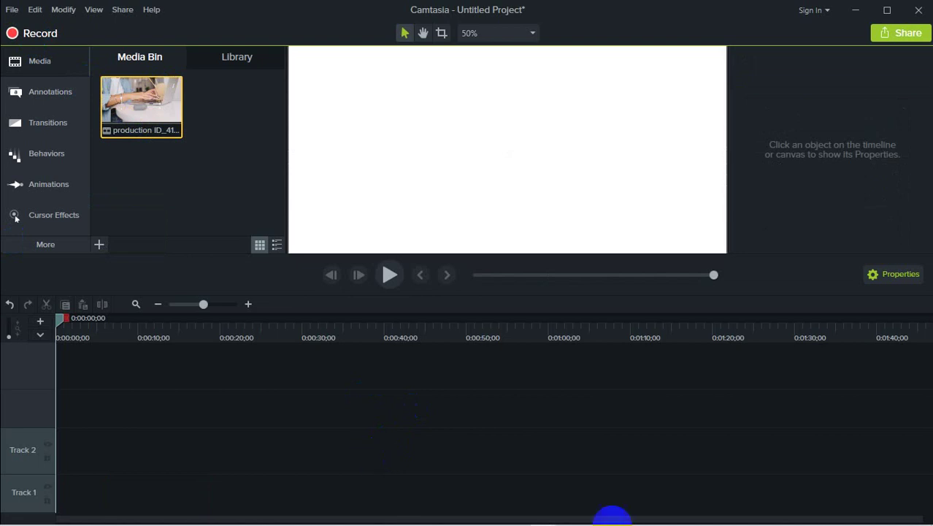
Step: Place the imported video from the Media Bin on Track 1 starting at about 2 seconds, and deselect the clip
click(113, 104)
drag(113, 105, 73, 491)
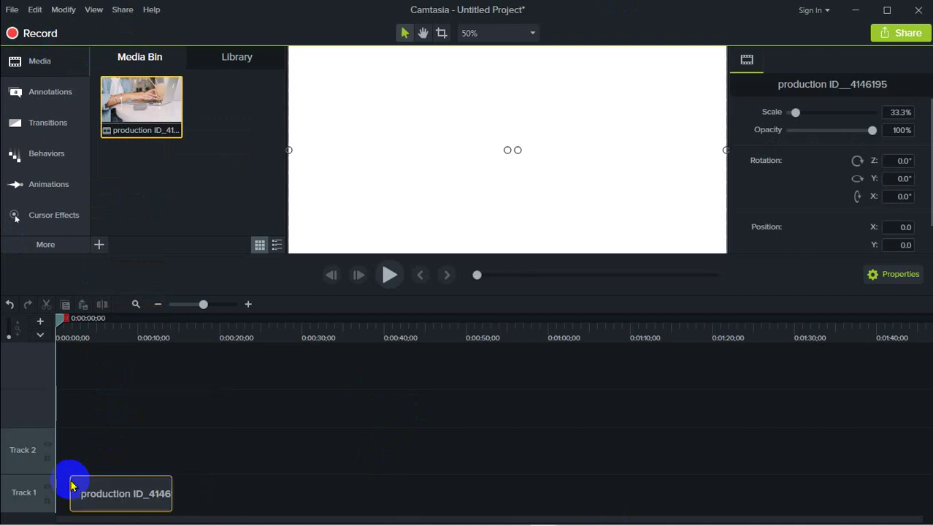
click(299, 495)
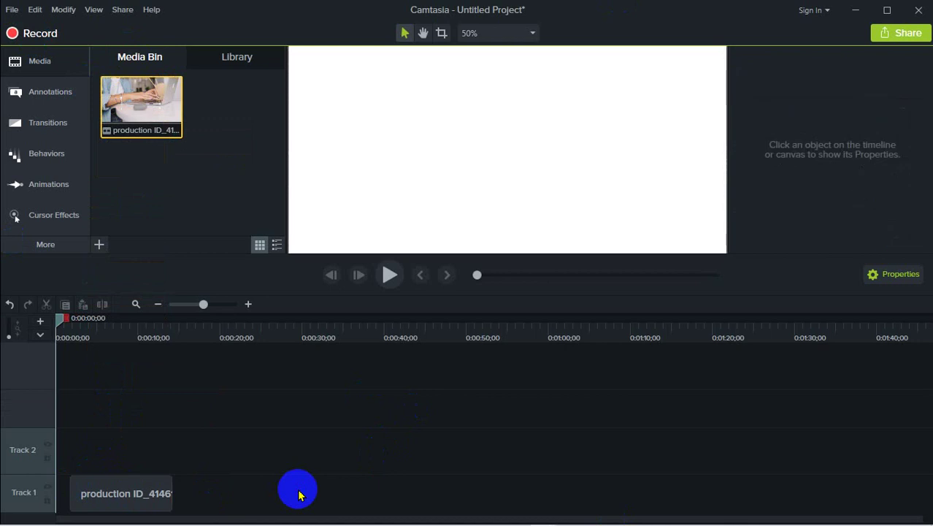
Step: Move the video clip on Track 1 to the very start of the timeline and deselect it
click(134, 491)
drag(143, 490, 91, 488)
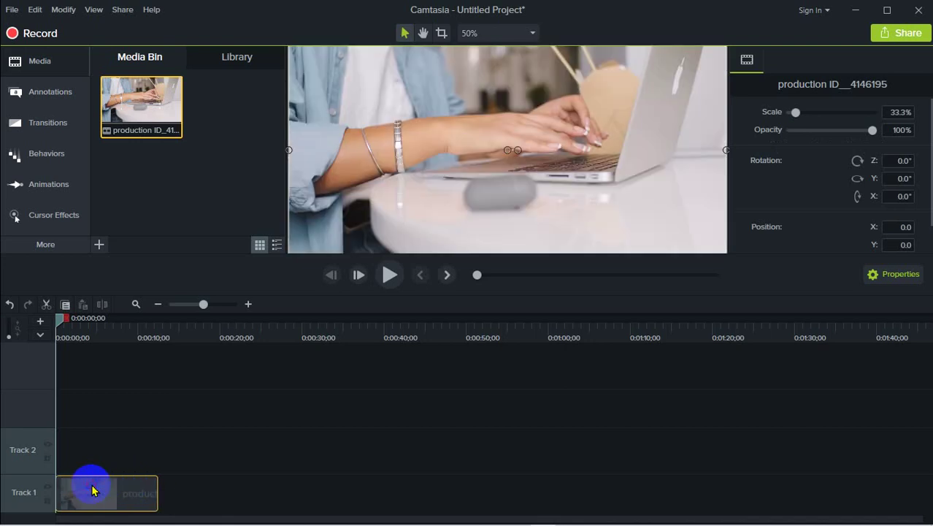
click(460, 379)
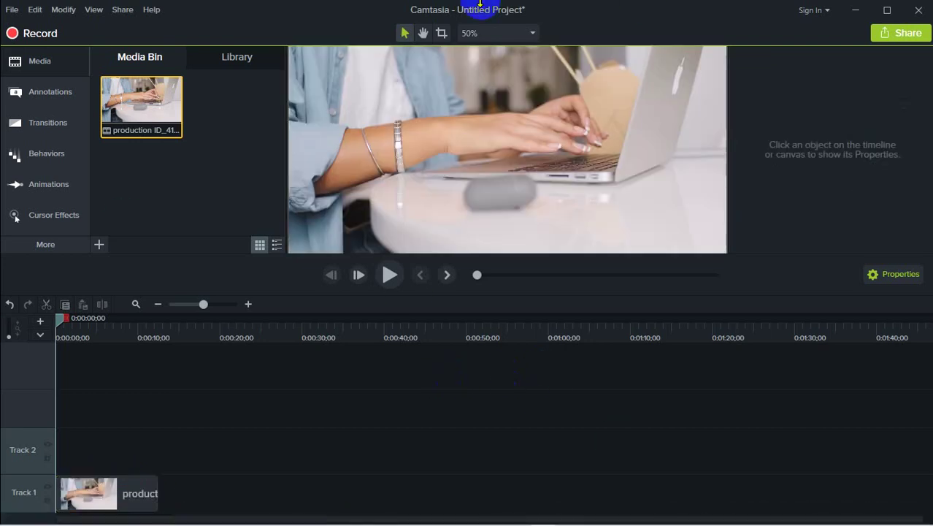
Step: Play the clip through to its end and return the playhead to the start of the timeline
click(392, 275)
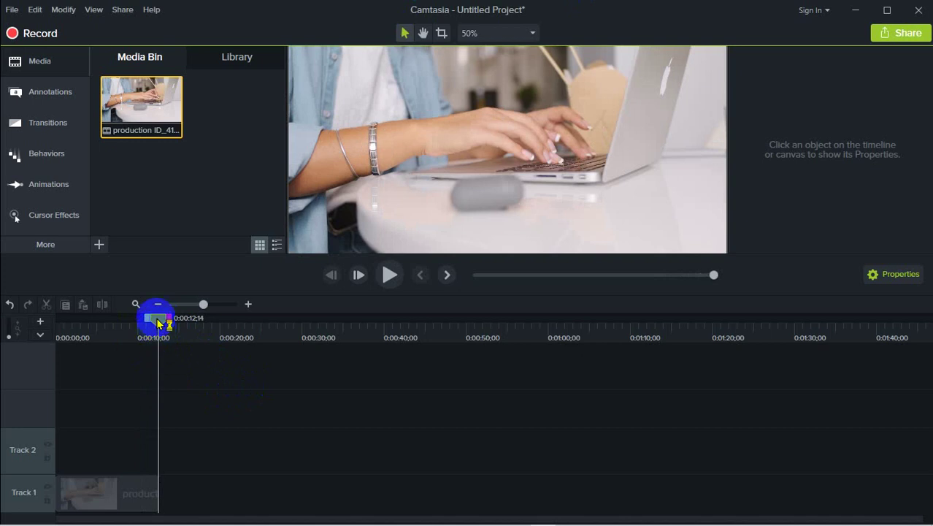
drag(159, 321, 44, 343)
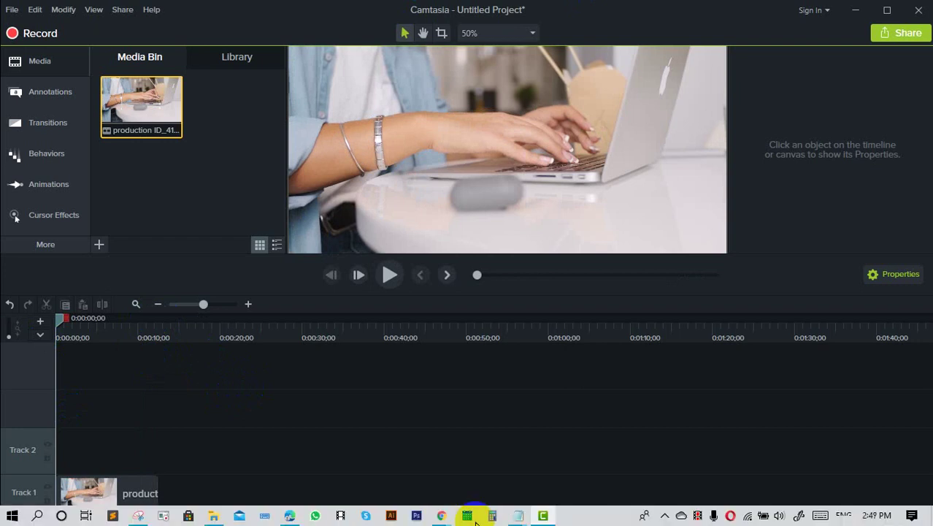
click(517, 515)
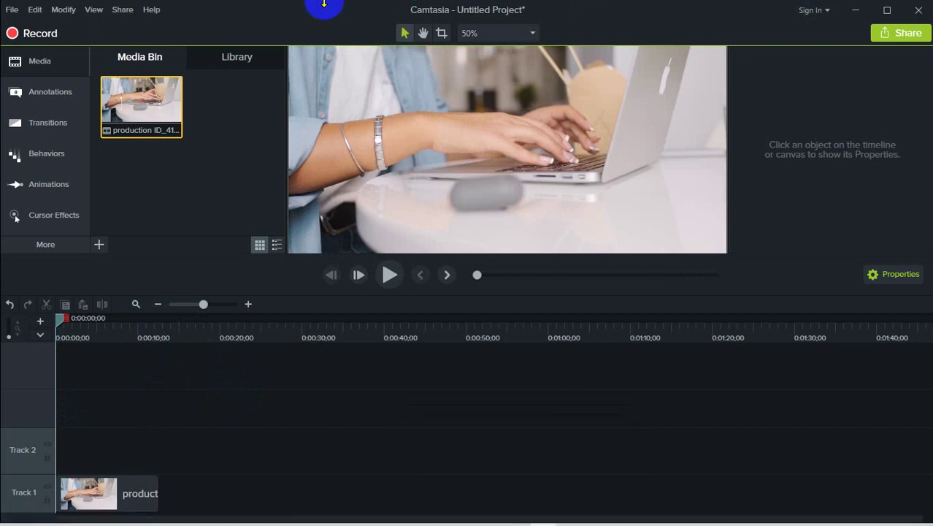
click(334, 412)
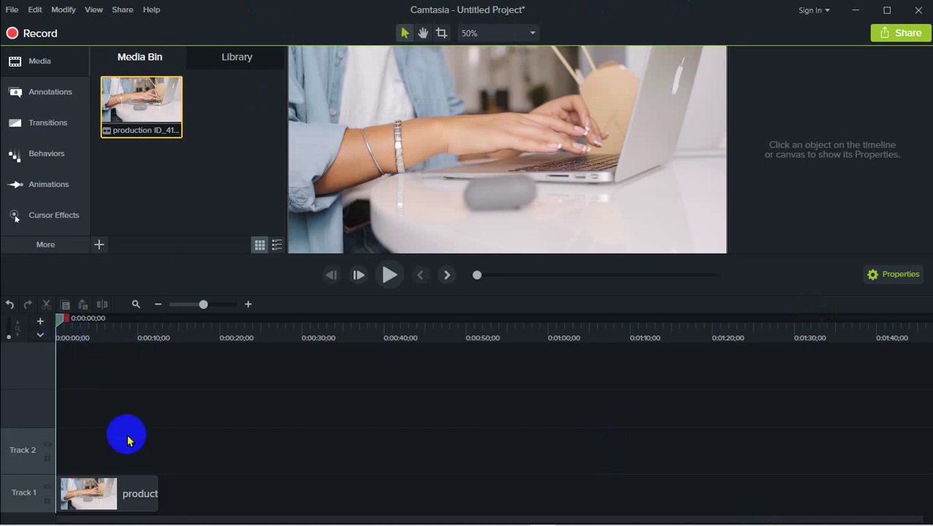
Step: Scrub the playhead back and forth through the clip to its end, and leave it at about 6 seconds
click(140, 492)
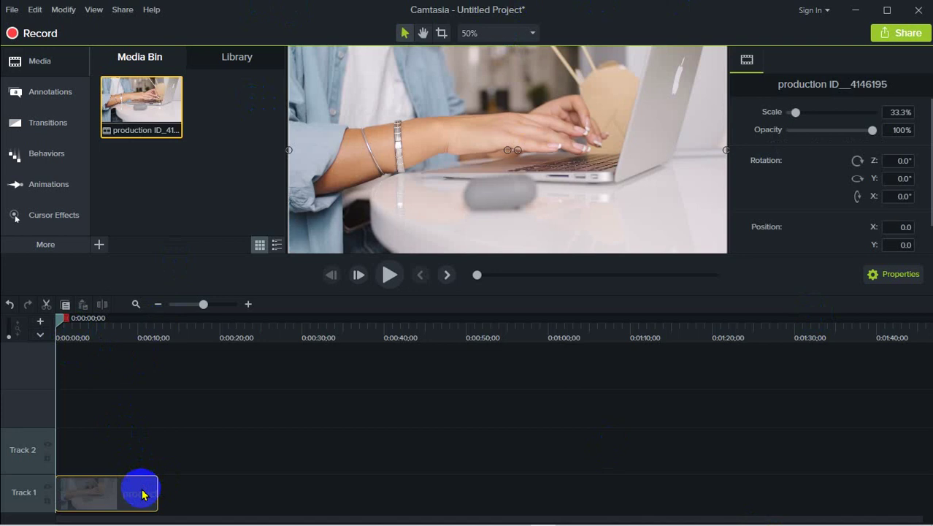
click(392, 428)
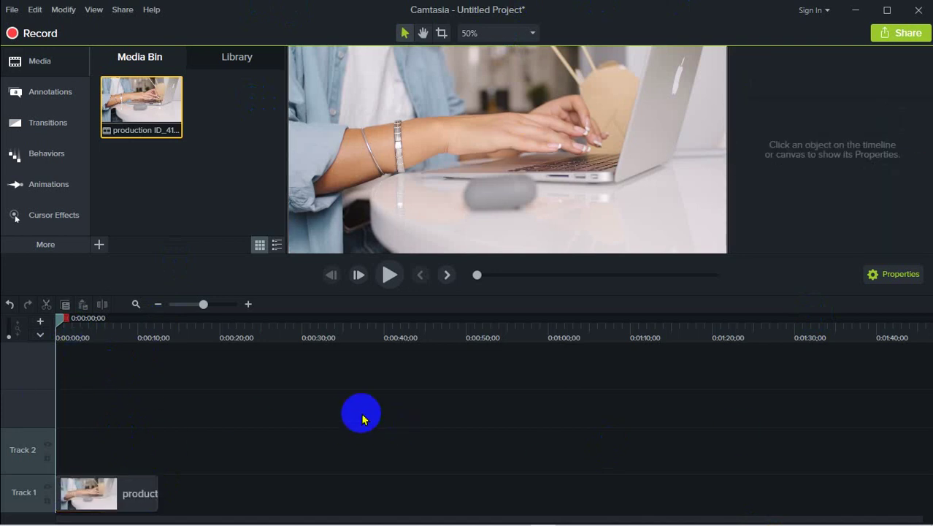
click(135, 497)
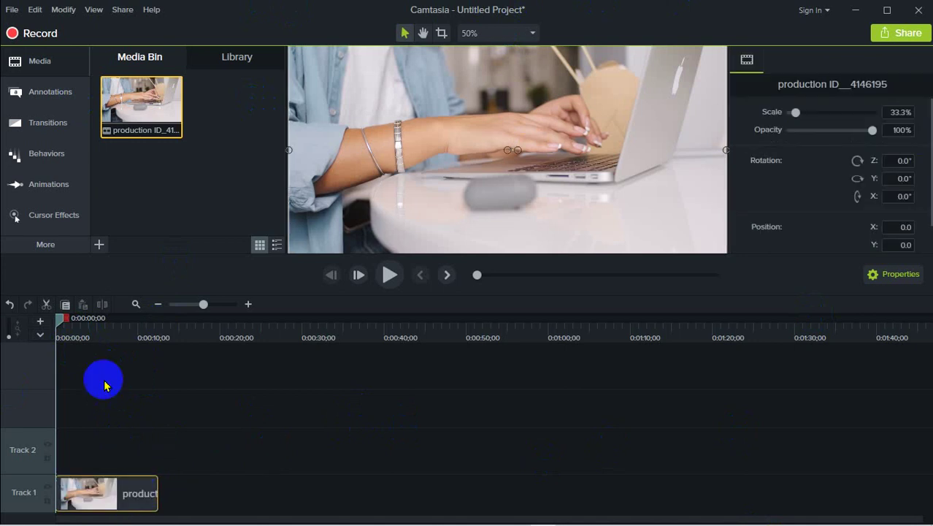
drag(59, 319, 104, 345)
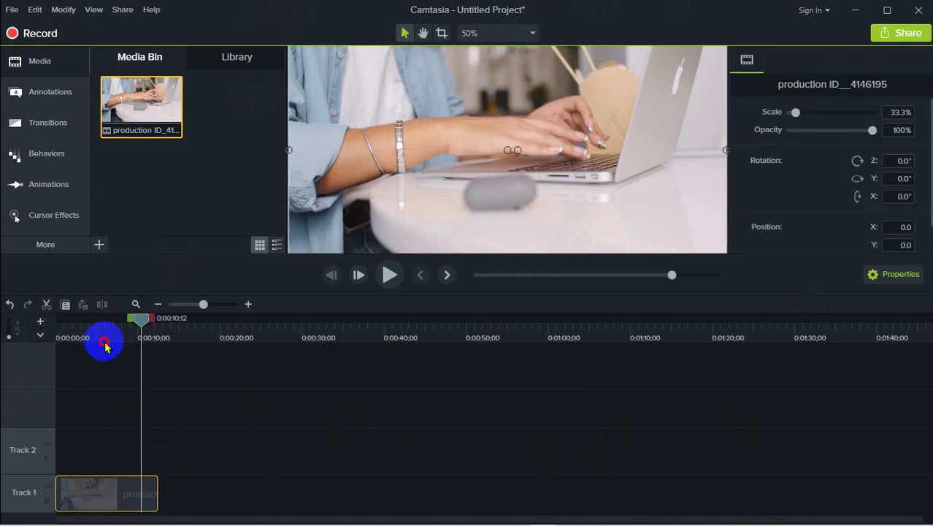
click(110, 358)
click(76, 363)
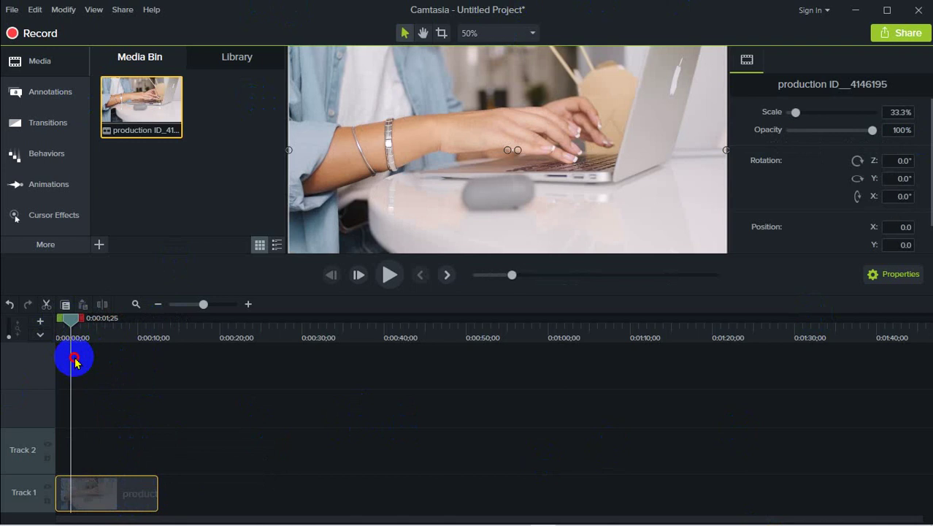
drag(75, 362, 161, 372)
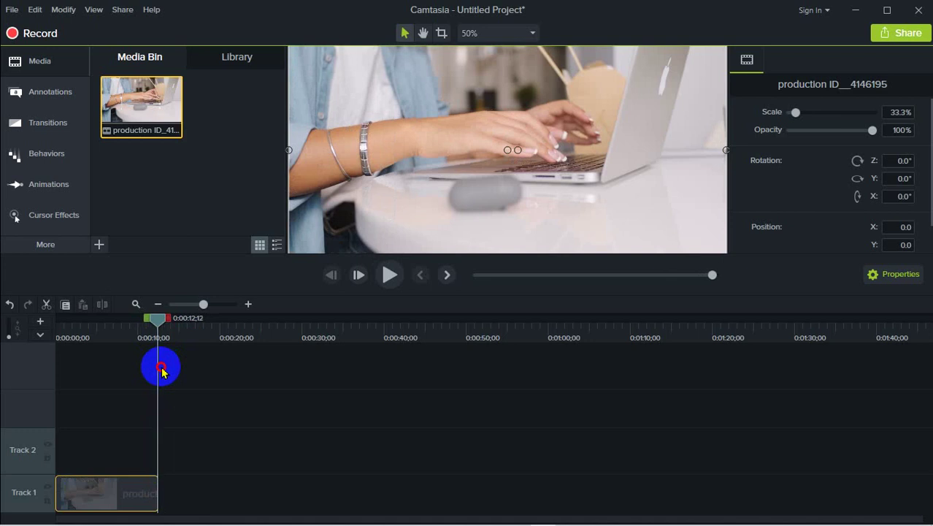
click(182, 325)
drag(182, 325, 160, 323)
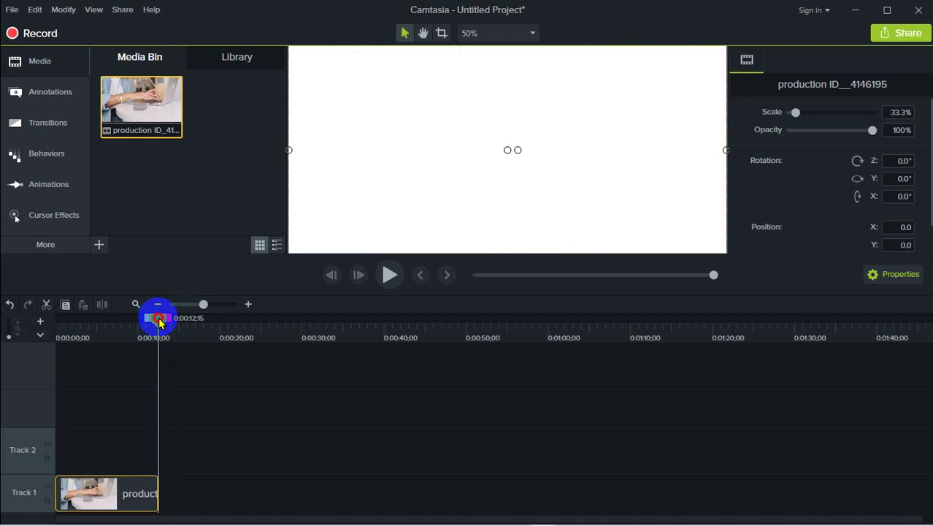
click(190, 377)
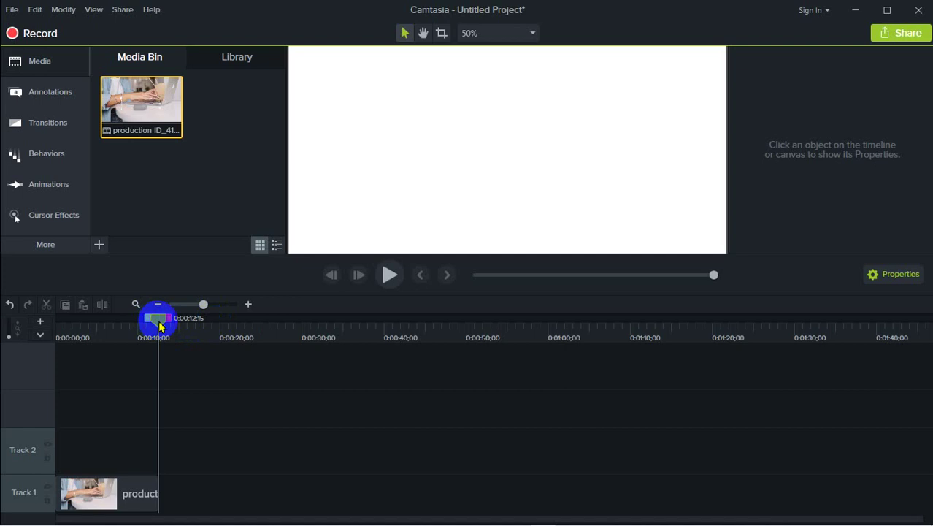
drag(159, 324, 108, 321)
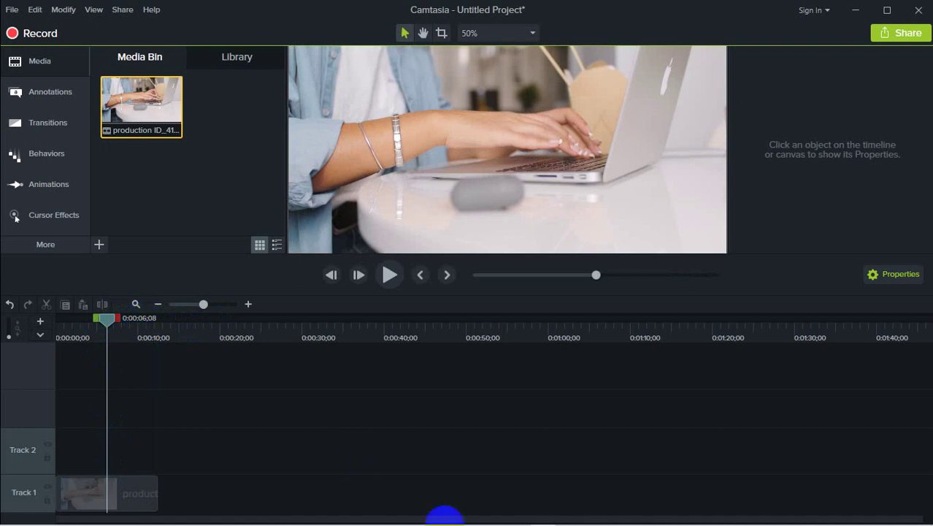
Step: Check the Google Meet call in Chrome, and return to Camtasia with the presenting notification dismissed
mouse_move(441, 515)
click(367, 457)
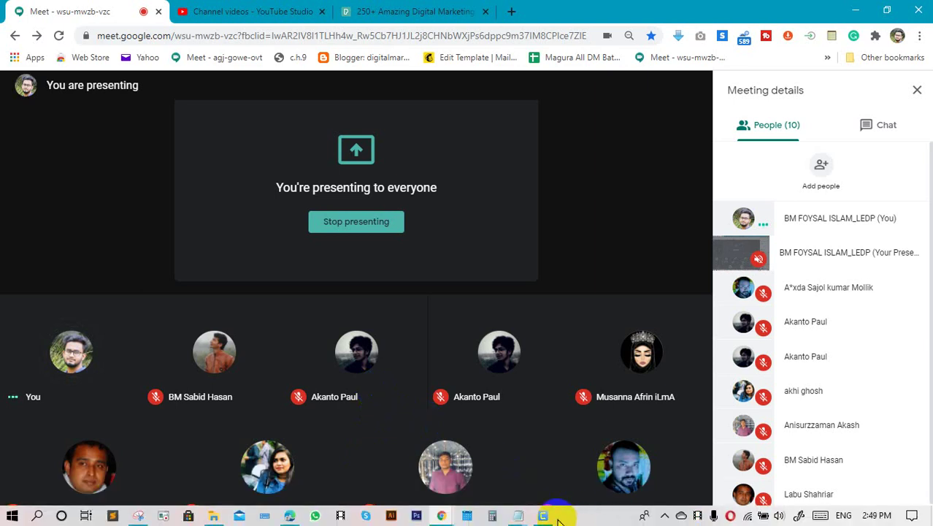
click(544, 516)
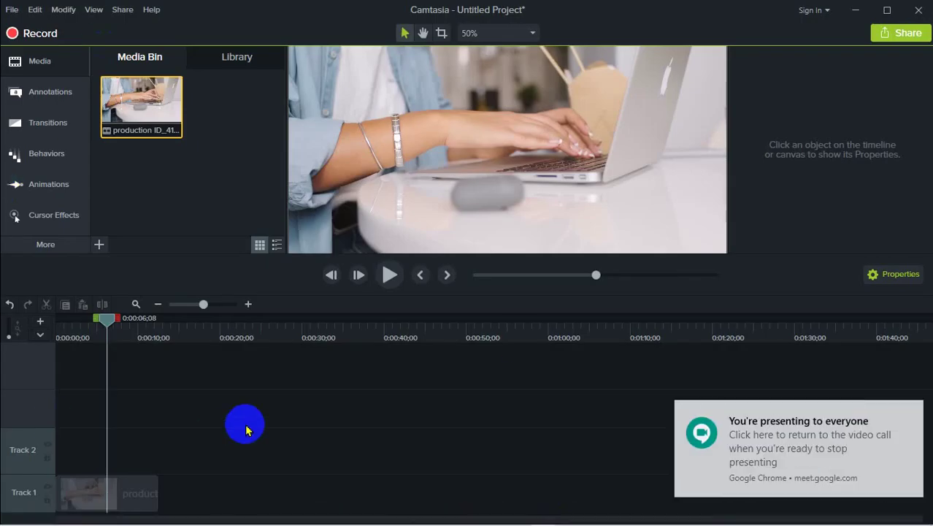
click(910, 415)
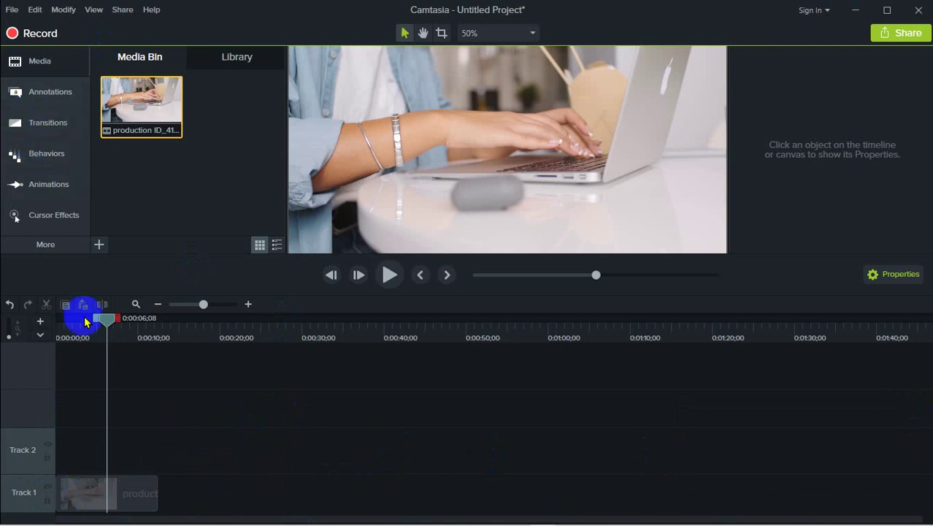
Step: Replay the clip from the start of the timeline and pause playback at about 11 seconds
click(137, 493)
click(274, 467)
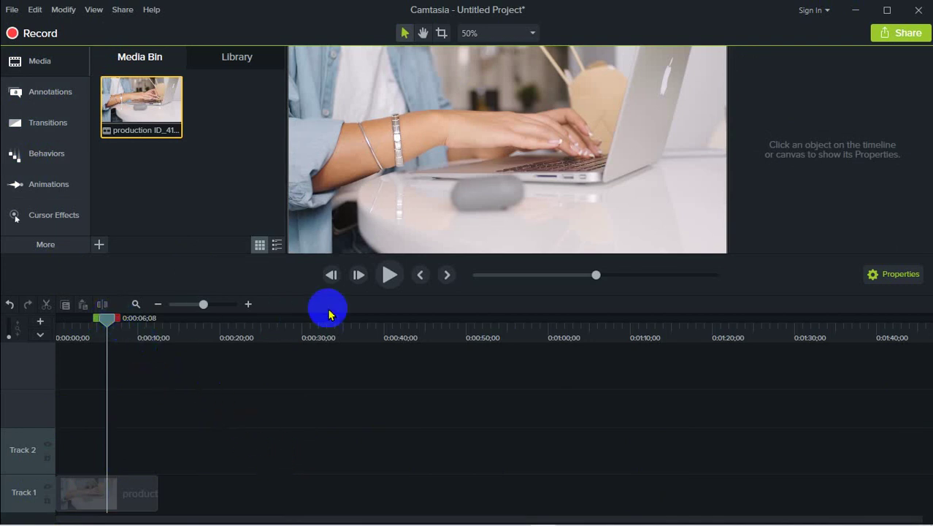
click(105, 327)
drag(105, 327, 51, 326)
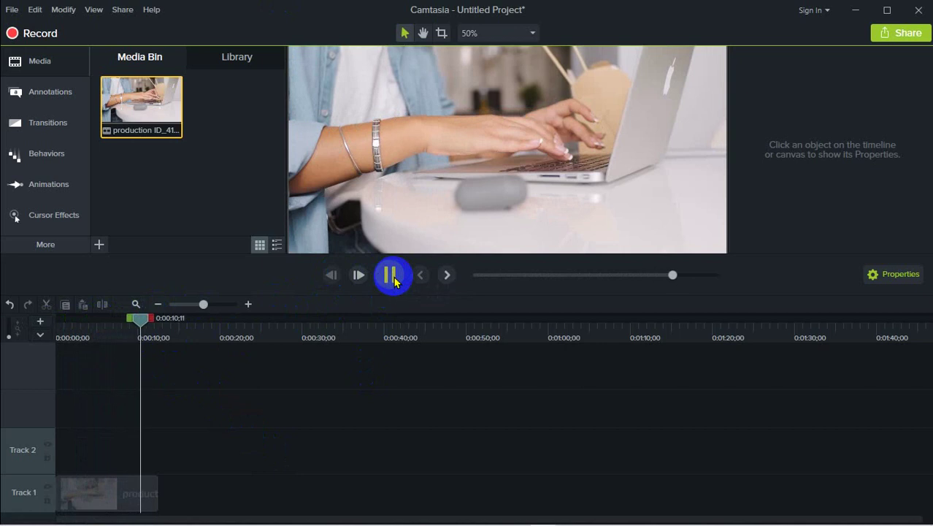
click(390, 275)
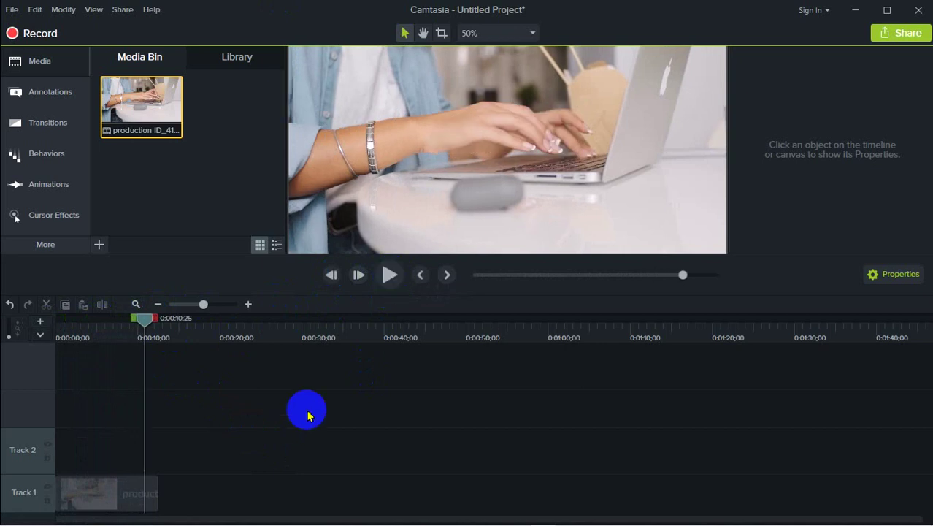
Step: Split the clip on Track 1 at 0:00:10;00
drag(146, 323, 139, 324)
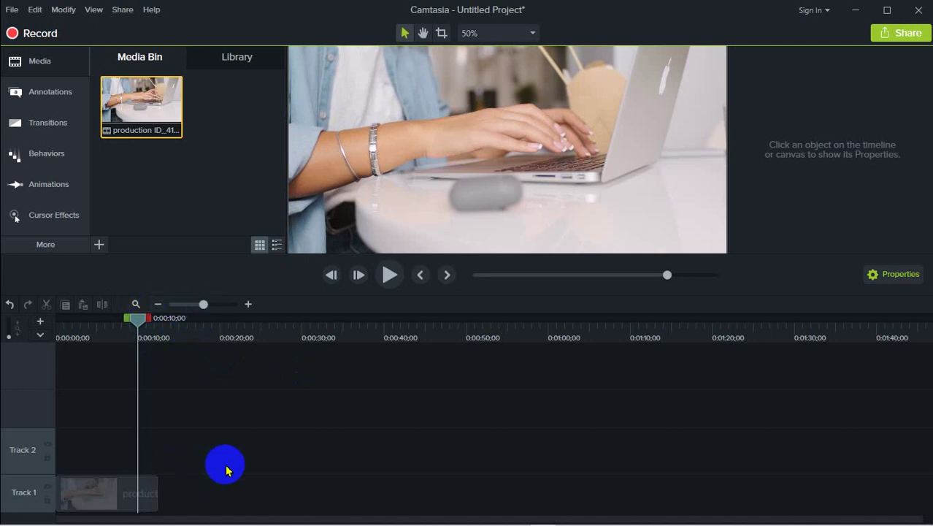
click(248, 303)
click(249, 304)
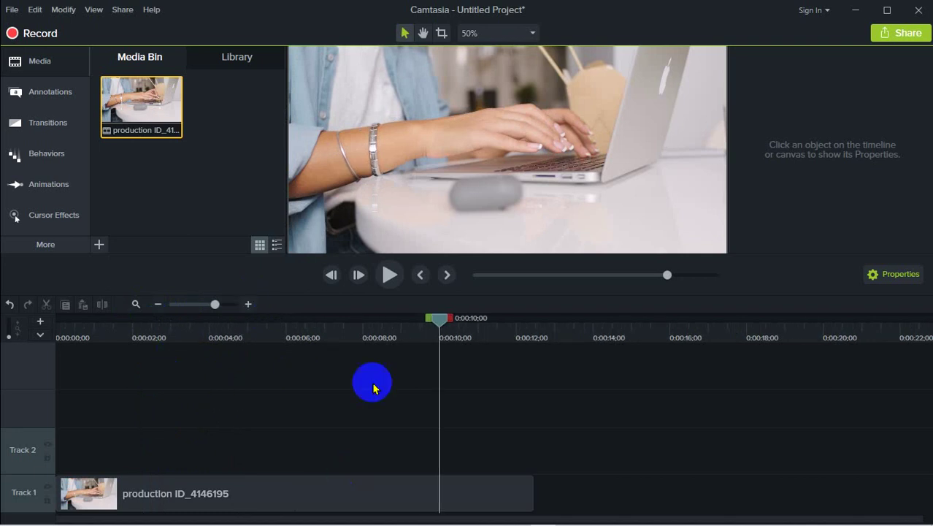
click(162, 305)
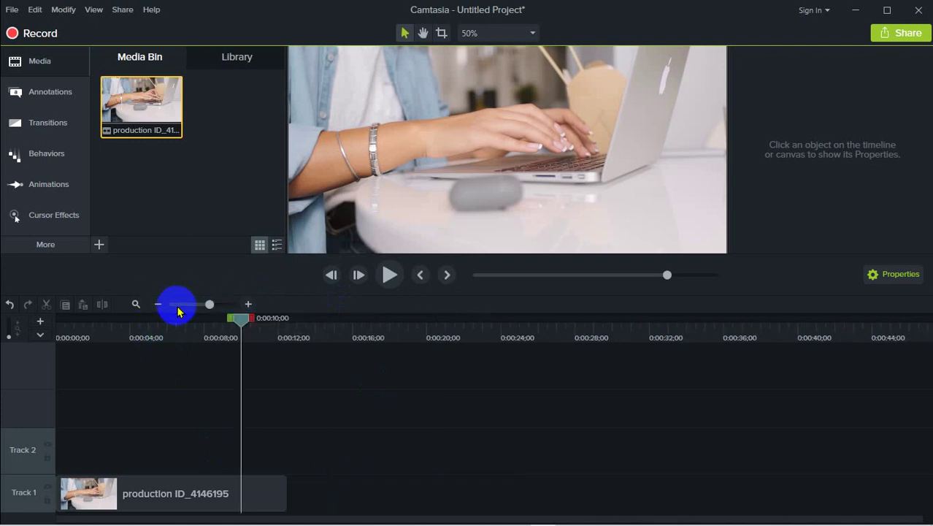
click(246, 305)
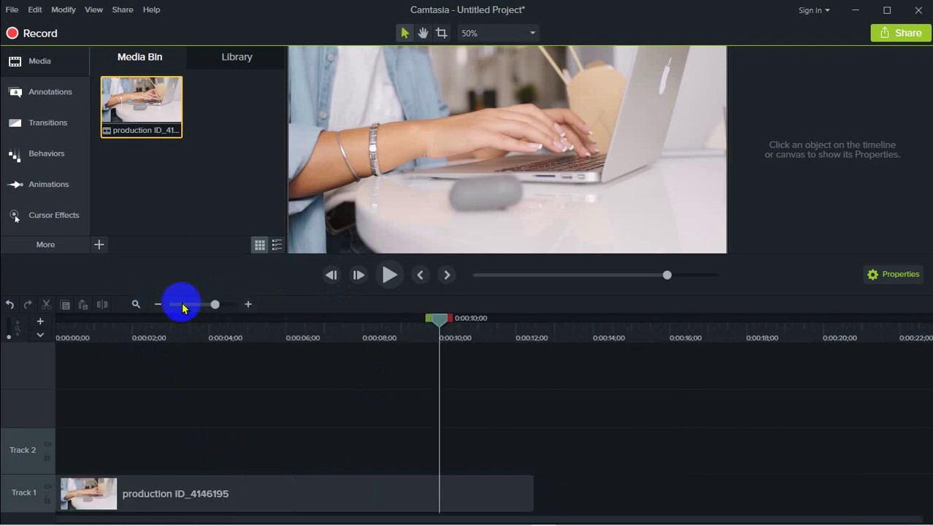
click(159, 305)
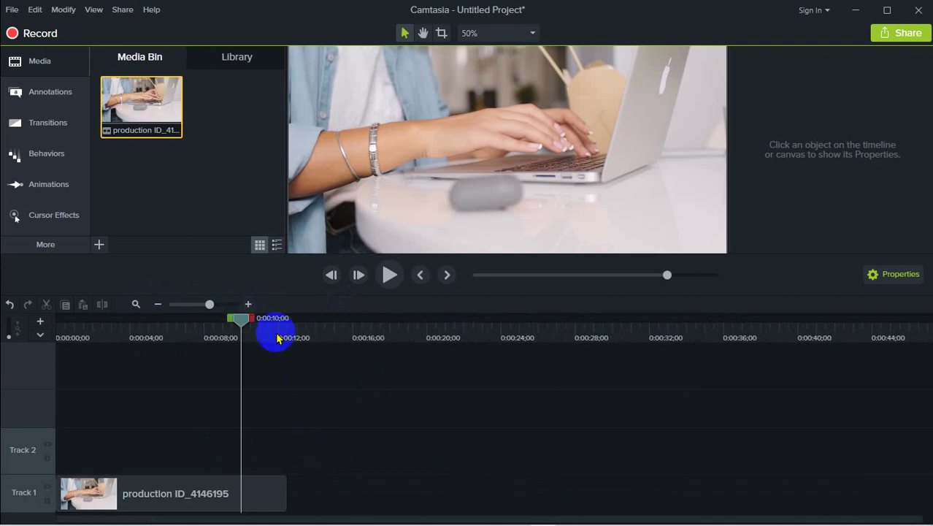
click(266, 492)
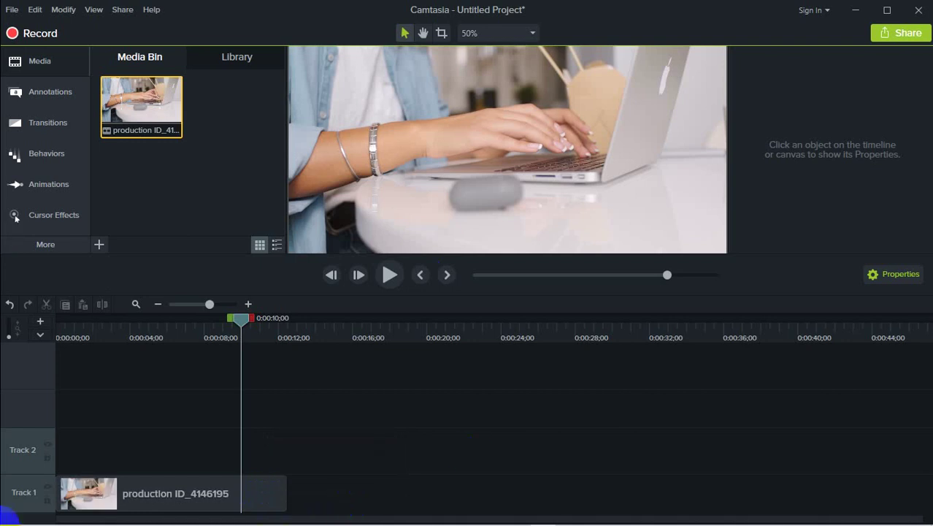
click(275, 502)
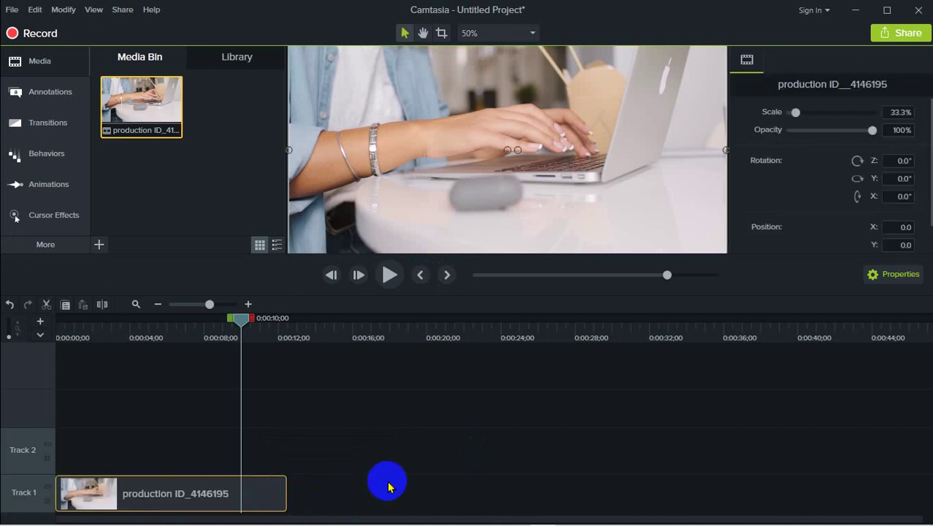
click(385, 484)
click(259, 501)
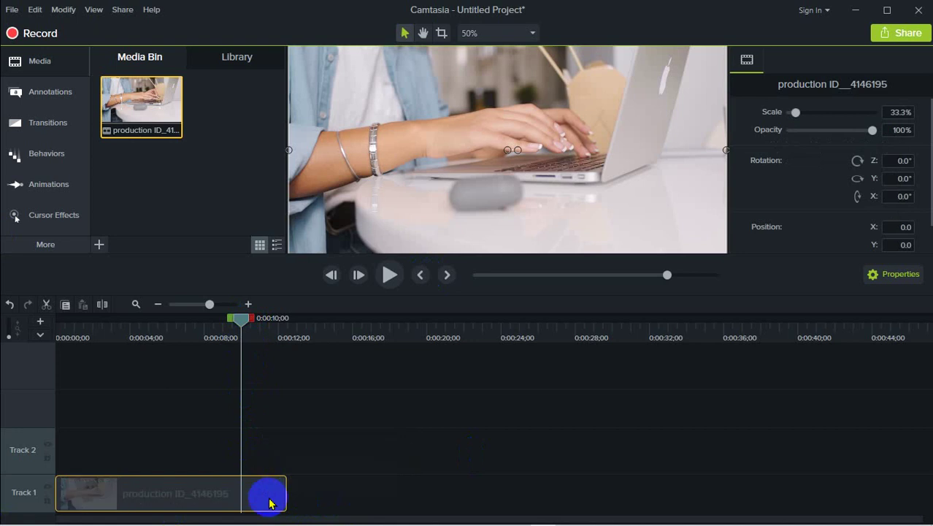
click(103, 305)
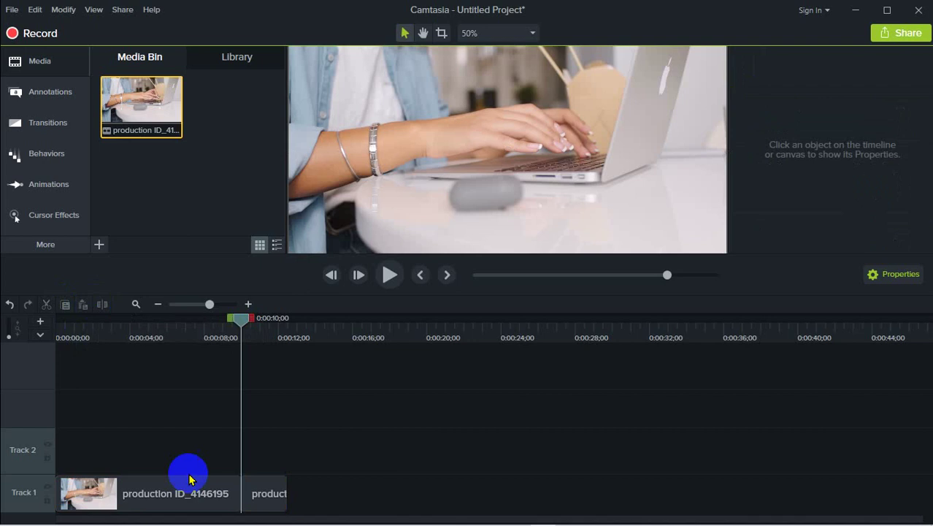
Step: Pull the short second piece away from the split to about 12 seconds, and move it back against the first piece
drag(241, 327, 440, 340)
click(266, 502)
drag(215, 500, 296, 496)
drag(236, 499, 183, 496)
drag(431, 338, 4, 341)
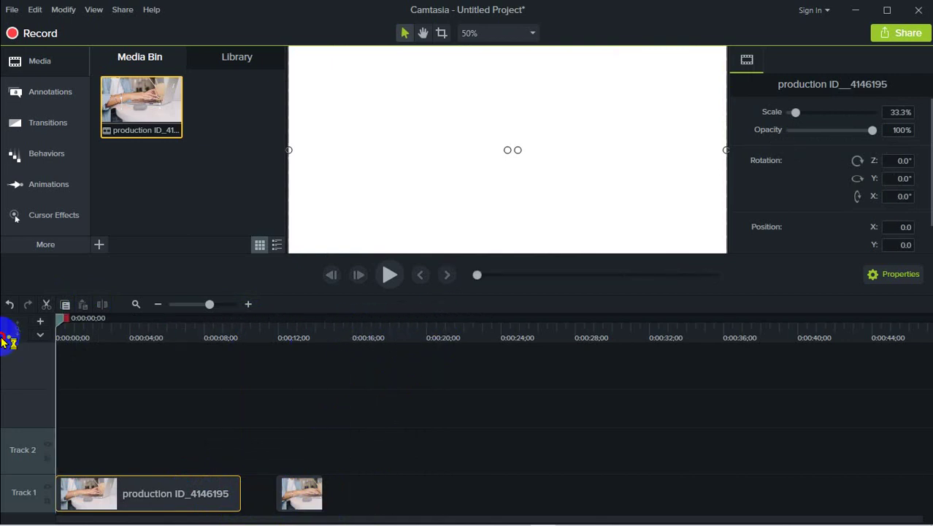
drag(298, 494, 259, 495)
click(396, 449)
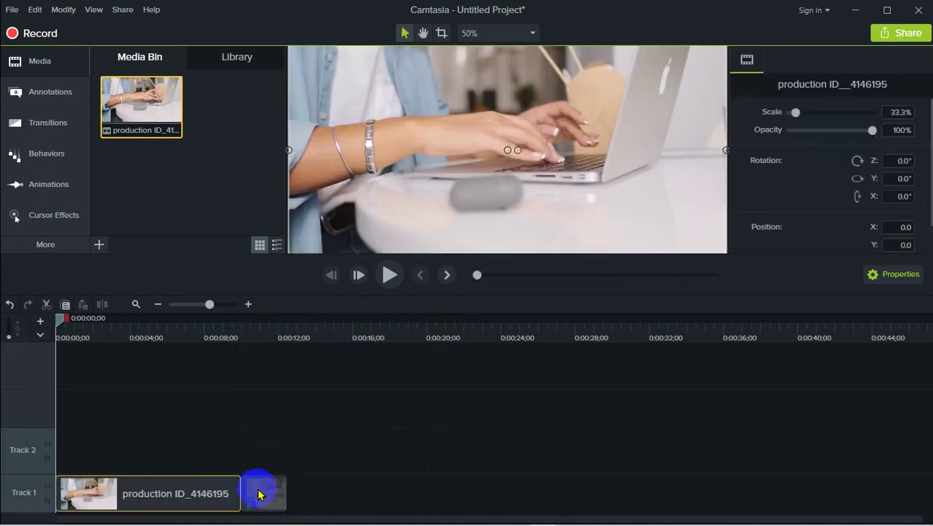
Step: Delete the short piece after the 10-second split, and undo the deletion
click(259, 495)
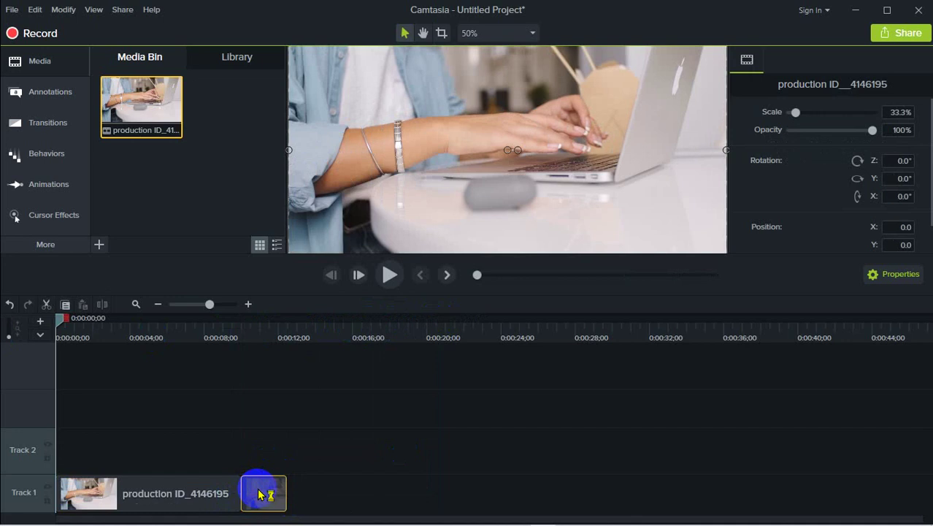
key(Delete)
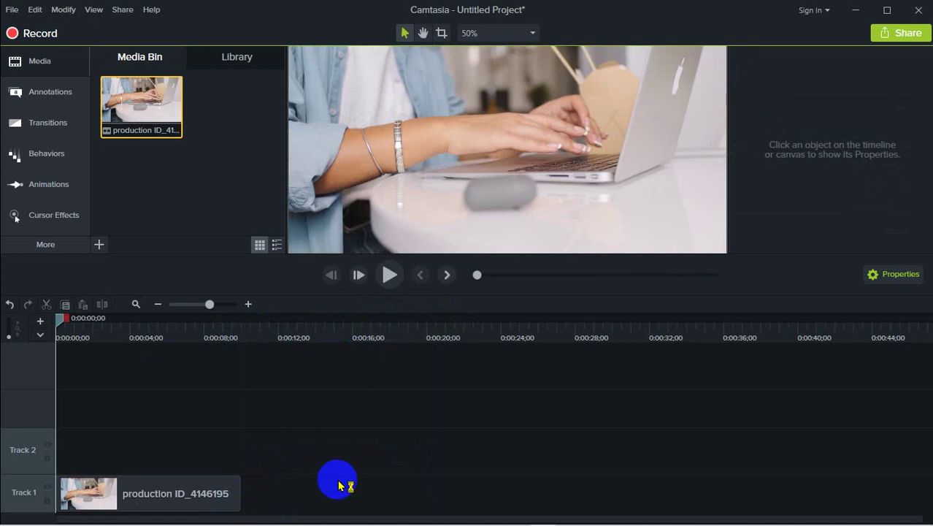
key(ctrl+z)
click(270, 493)
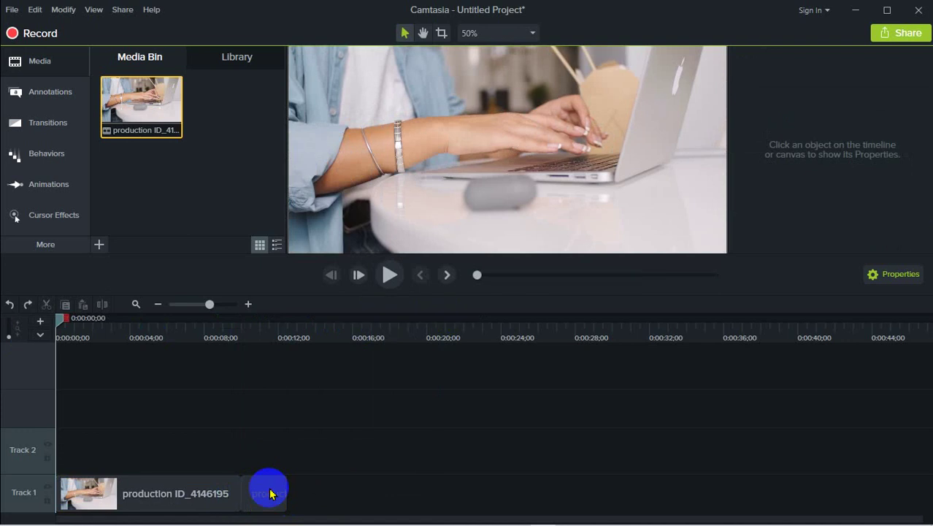
Step: Delete the short second piece after the 10-second split on Track 1
drag(270, 493, 108, 423)
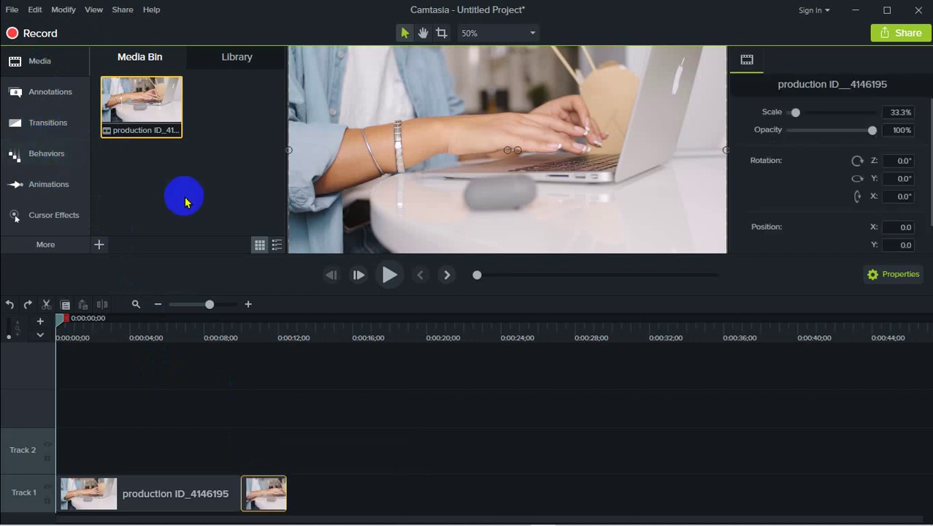
click(400, 458)
click(268, 498)
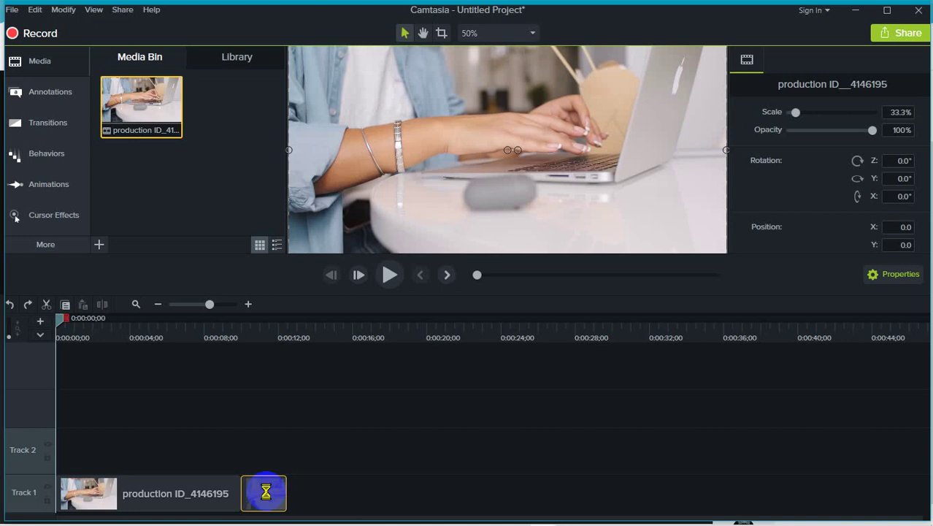
right_click(268, 495)
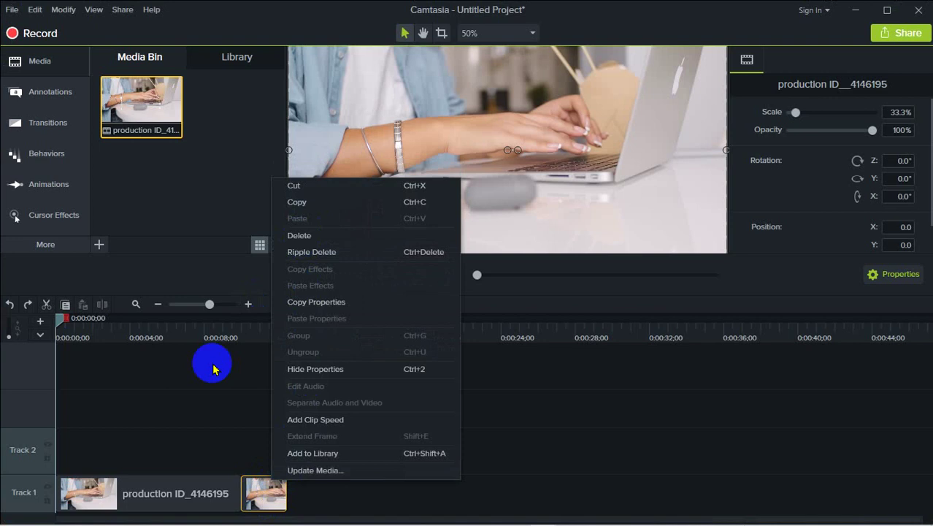
key(Delete)
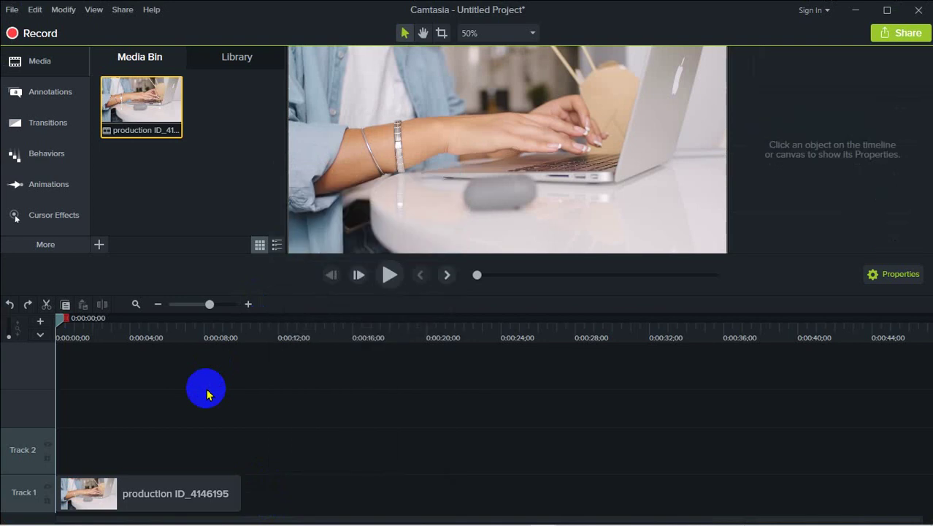
Step: Play the remaining clip through to its end and return the playhead to the start of the timeline
drag(225, 492, 222, 495)
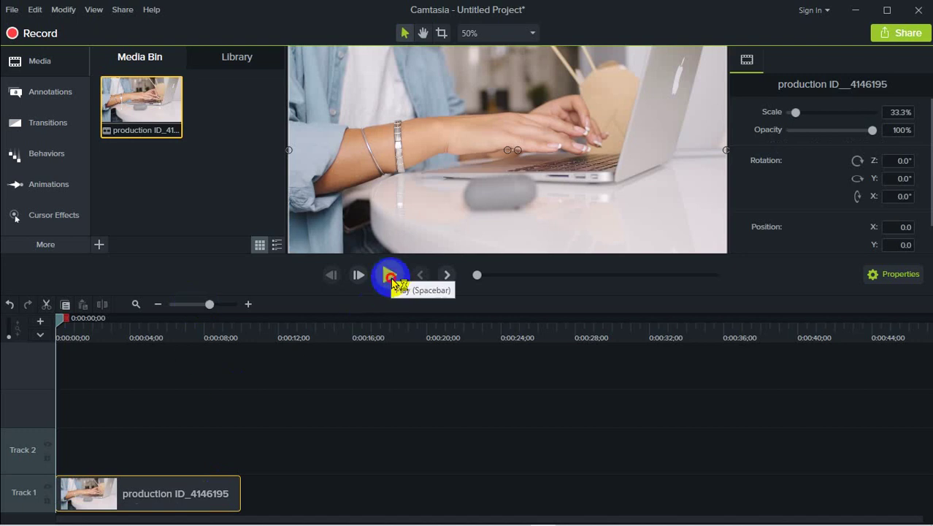
click(389, 274)
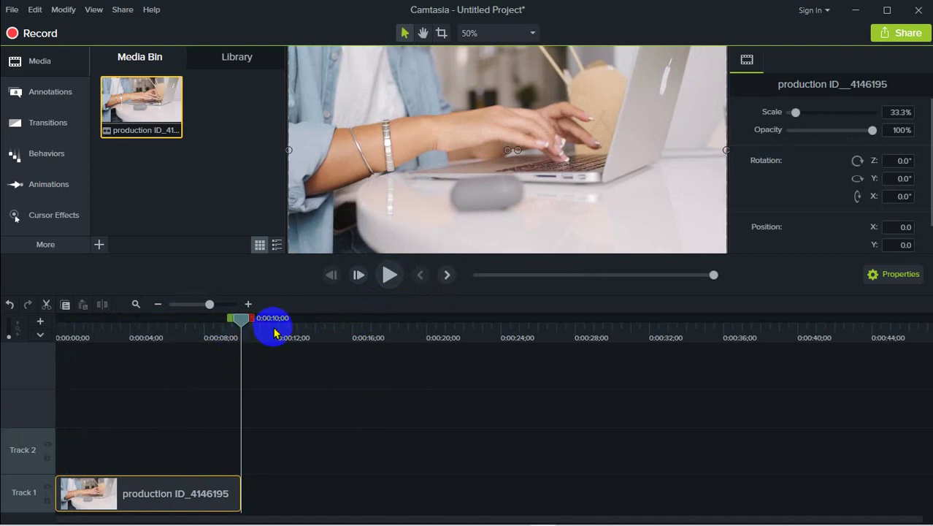
drag(244, 317, 107, 332)
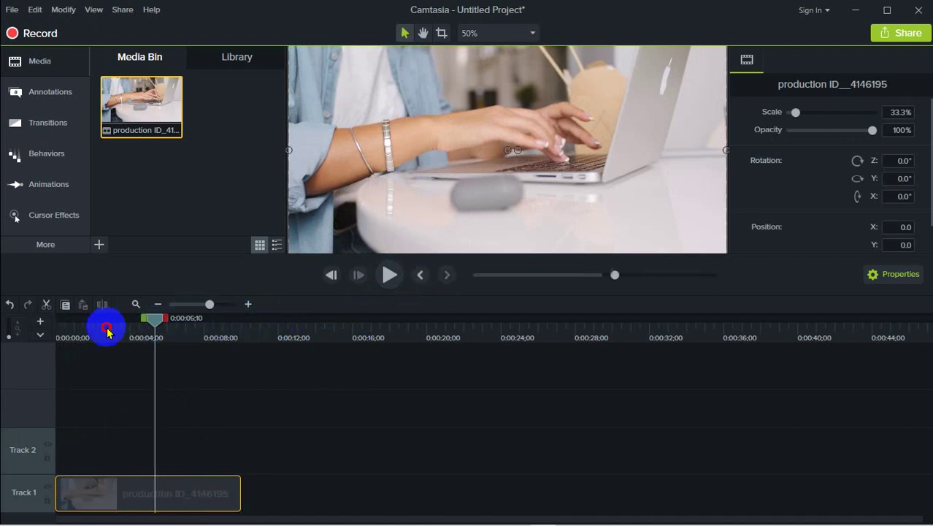
click(59, 334)
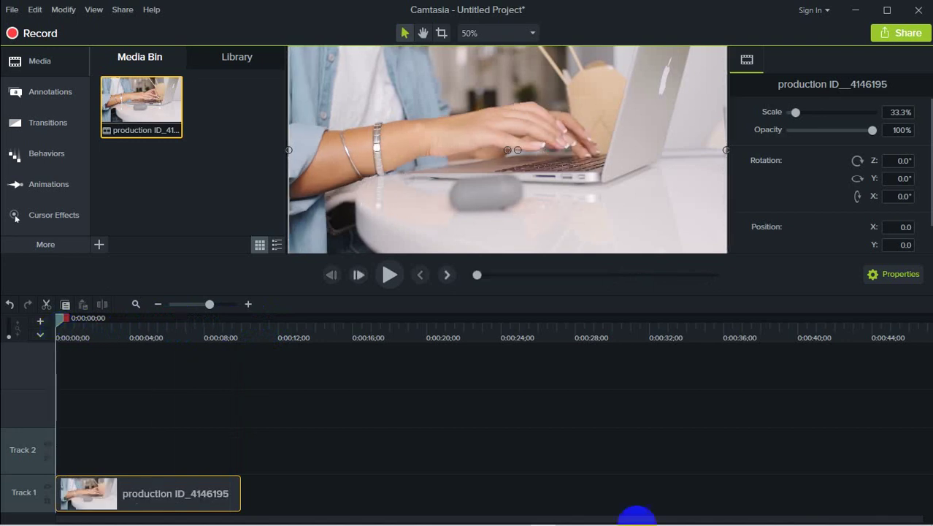
Step: Switch to the Google Meet call to check the participants, return to Camtasia, and dismiss the presenting notification
mouse_move(572, 516)
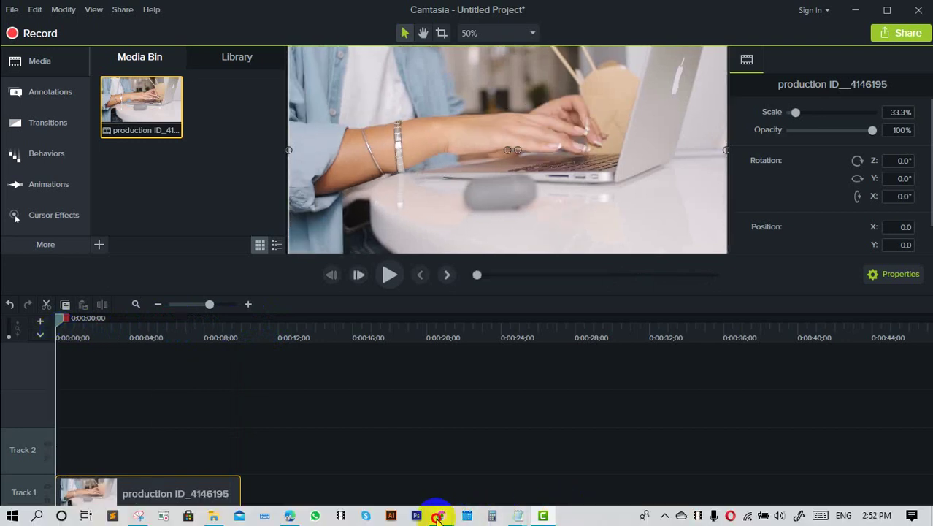
mouse_move(442, 516)
click(370, 451)
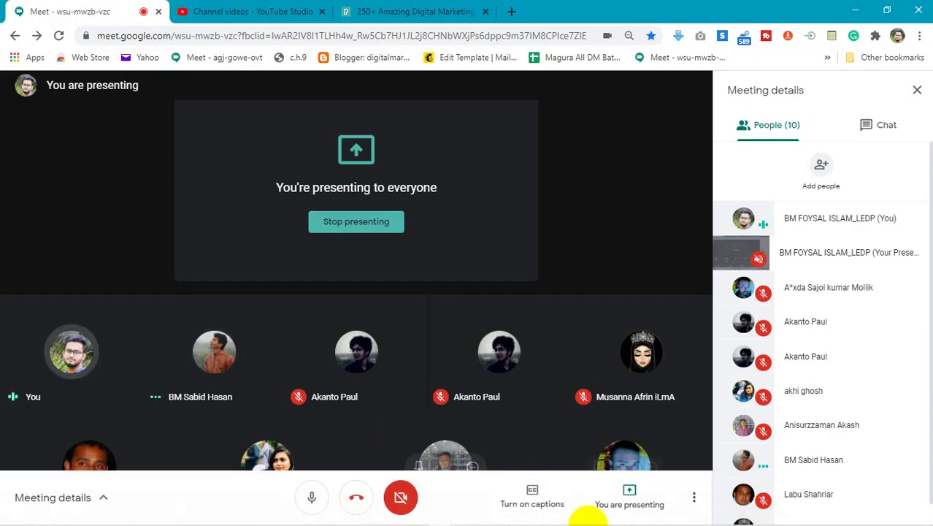
mouse_move(597, 516)
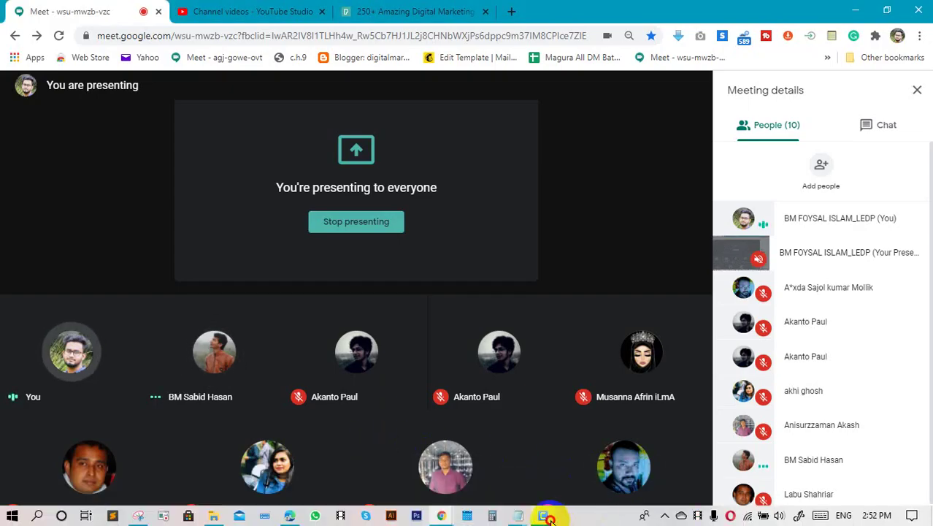
click(543, 515)
click(286, 419)
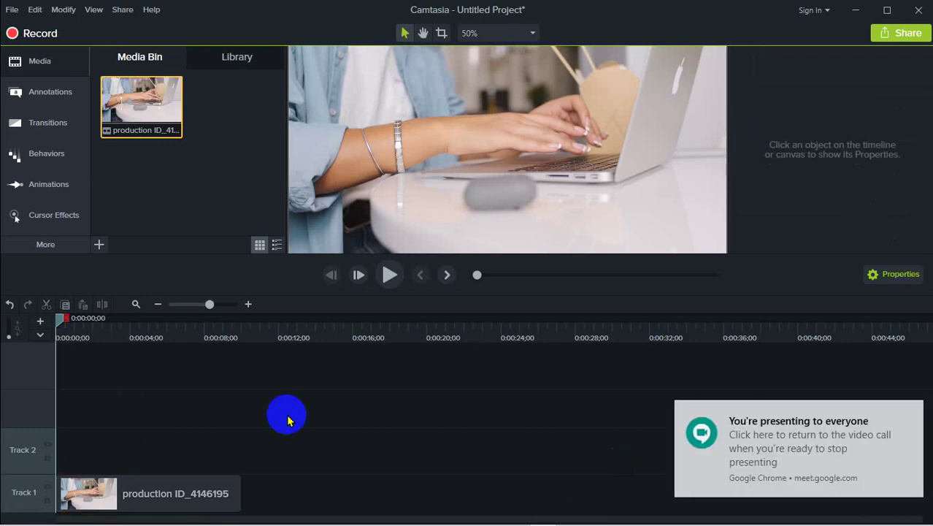
click(909, 411)
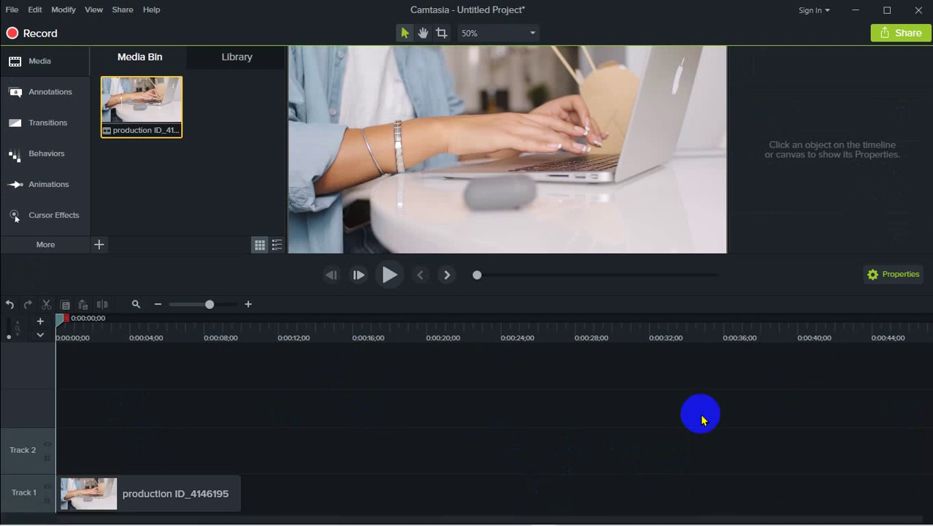
click(213, 502)
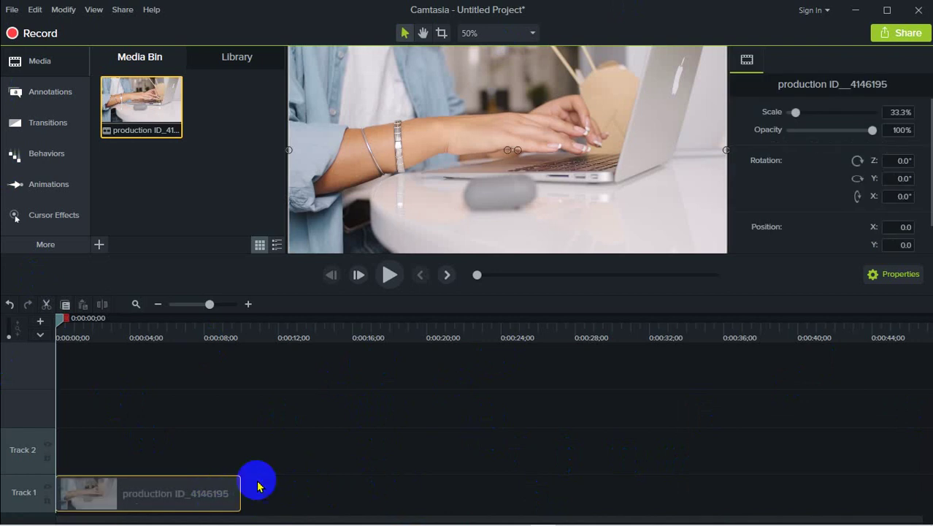
click(391, 459)
click(221, 492)
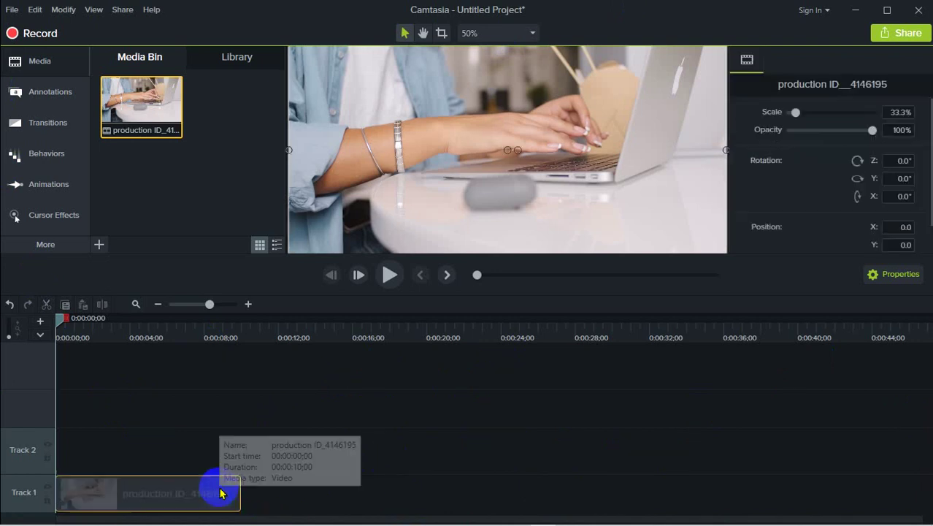
click(275, 457)
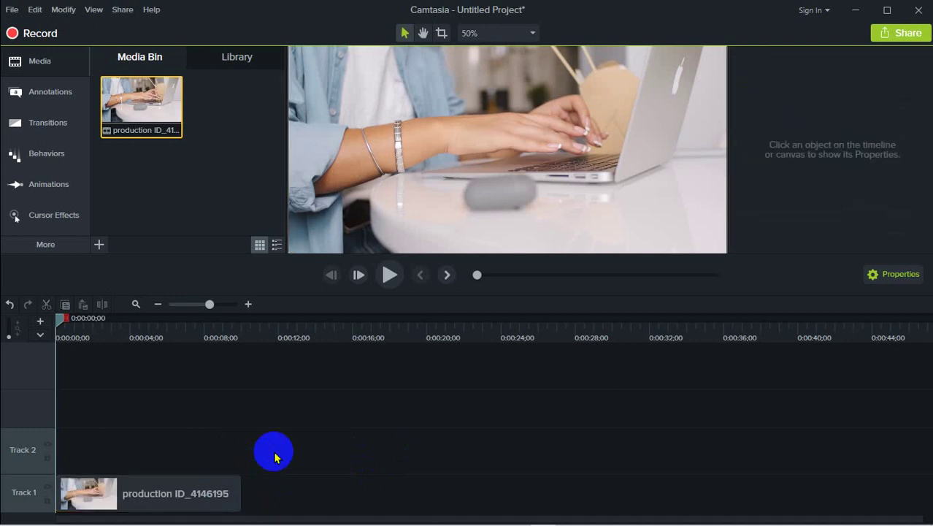
drag(164, 482, 142, 485)
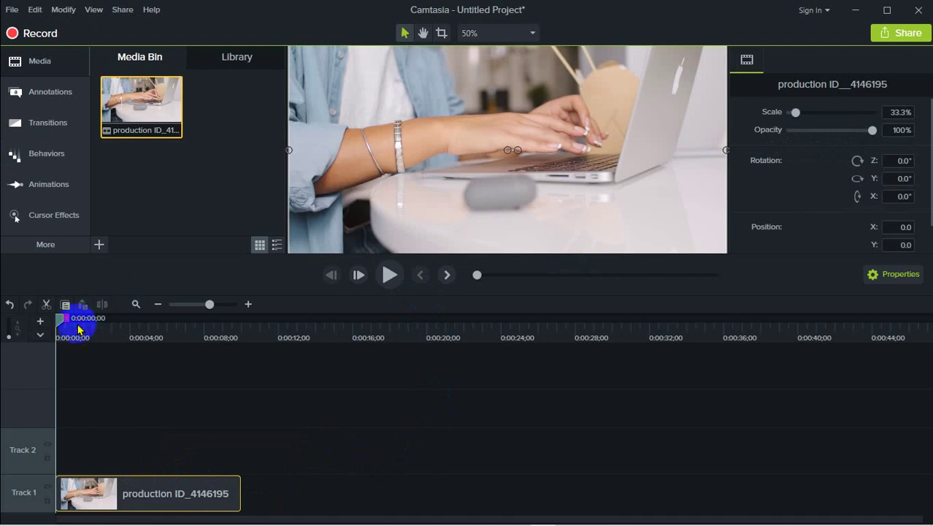
Step: Play the clip from the start to about 6 seconds, and place the playhead at 0:00:04;00
drag(63, 319, 15, 319)
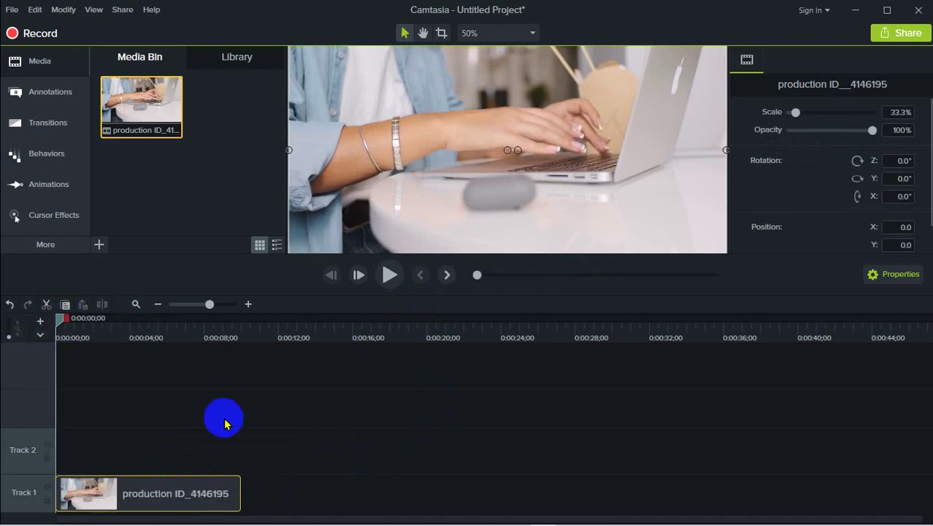
click(390, 275)
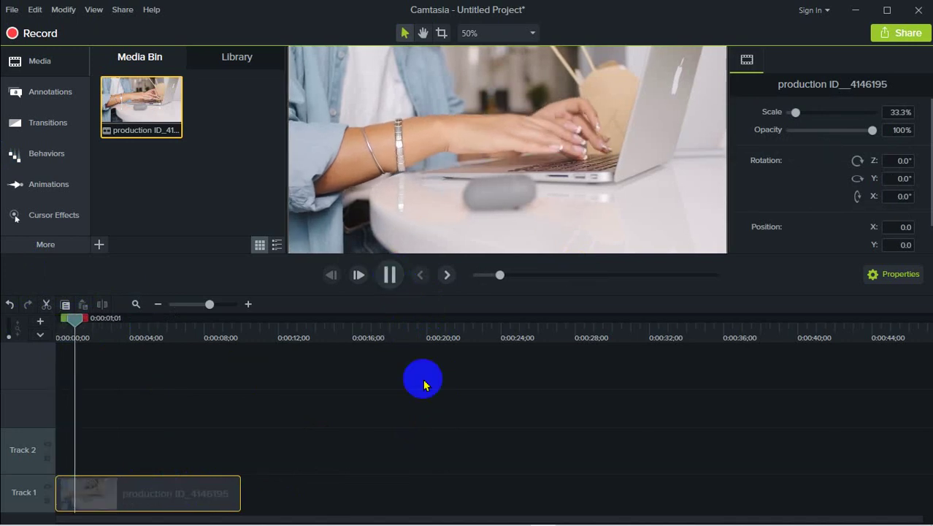
click(390, 272)
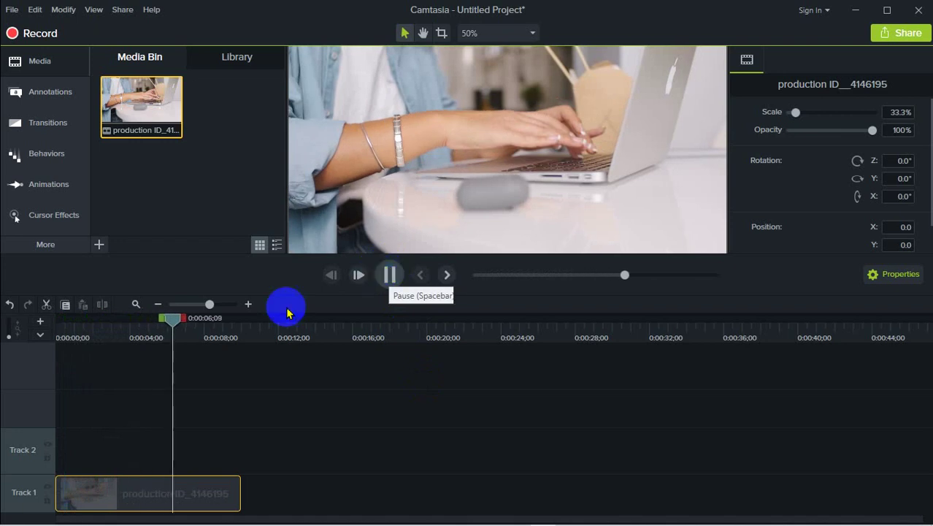
click(182, 324)
drag(181, 326, 131, 330)
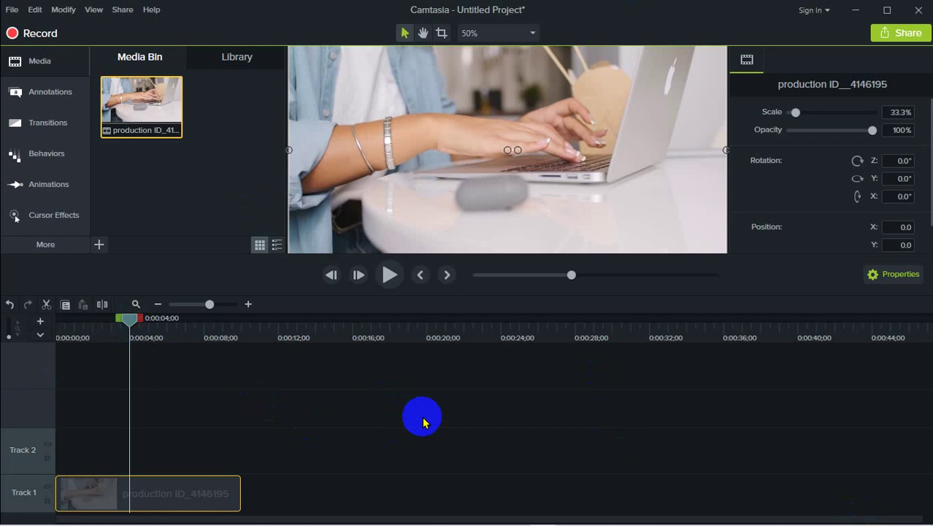
Step: Switch to the Google Meet call, mute and unmute the microphone, return to Camtasia, and dismiss the presenting notification
mouse_move(446, 517)
click(335, 462)
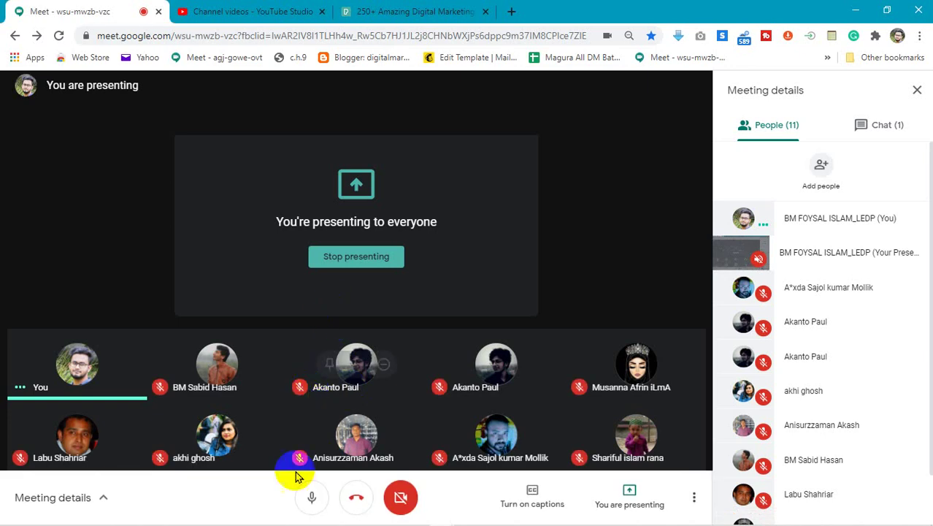
click(306, 499)
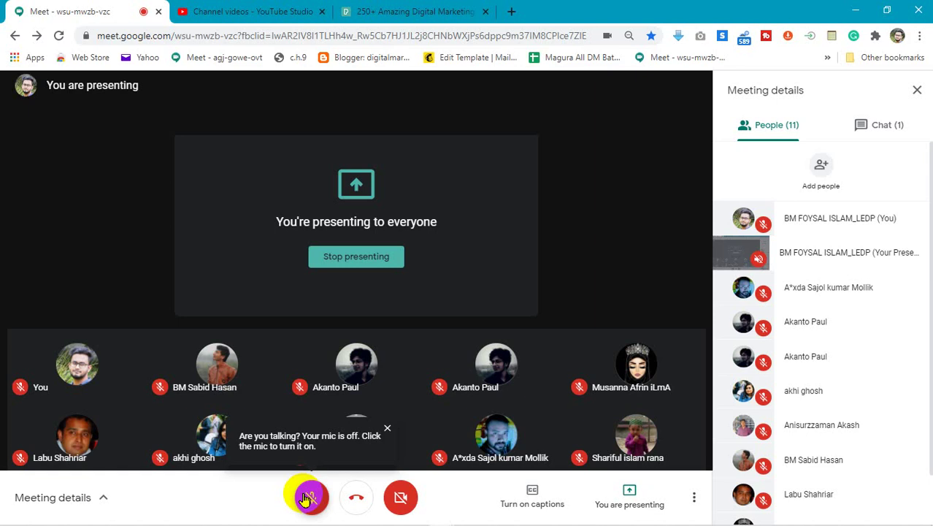
click(305, 499)
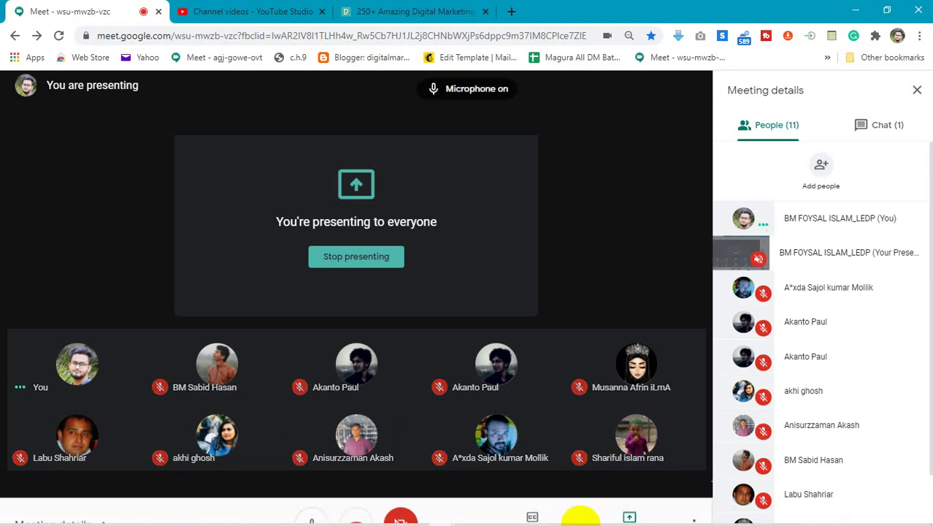
click(544, 515)
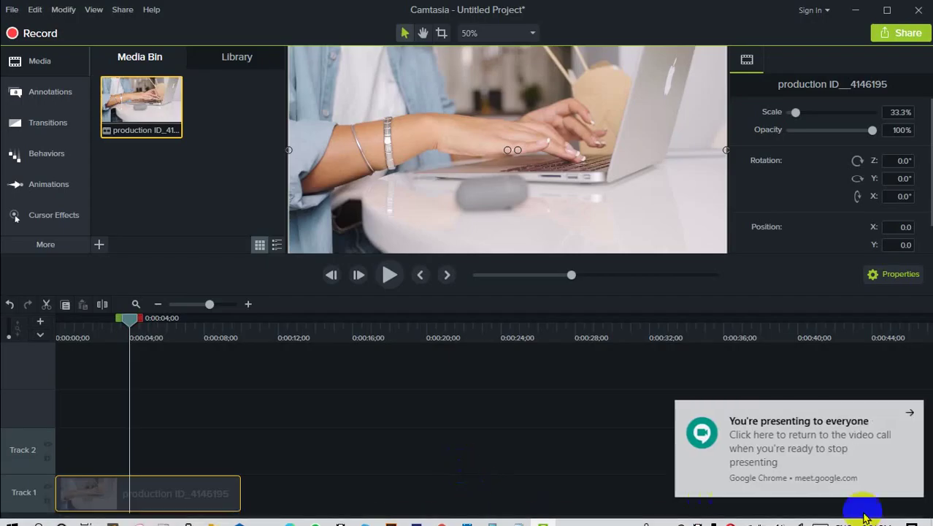
click(912, 410)
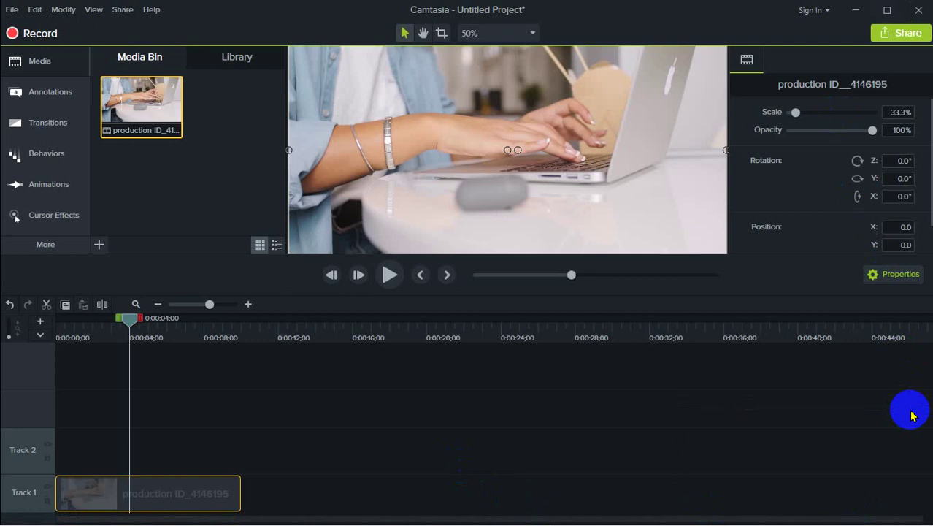
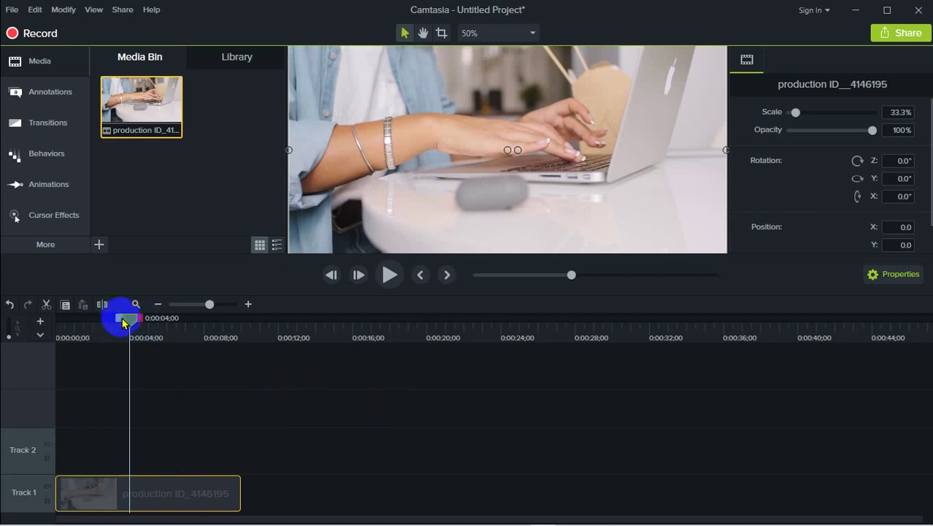
Step: Select the timeline range from 0:00:04;00 to 0:00:06;00, briefly checking the Google Meet call in between
drag(143, 324, 159, 320)
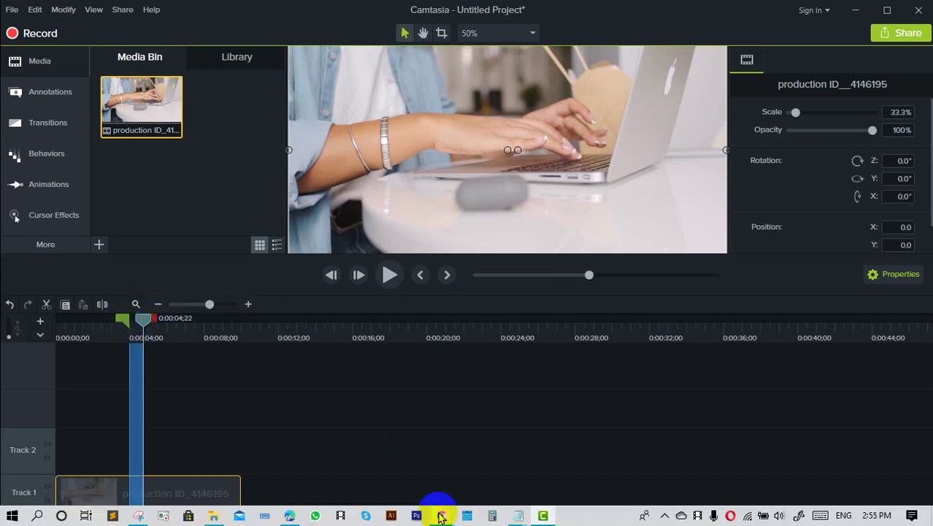
click(441, 515)
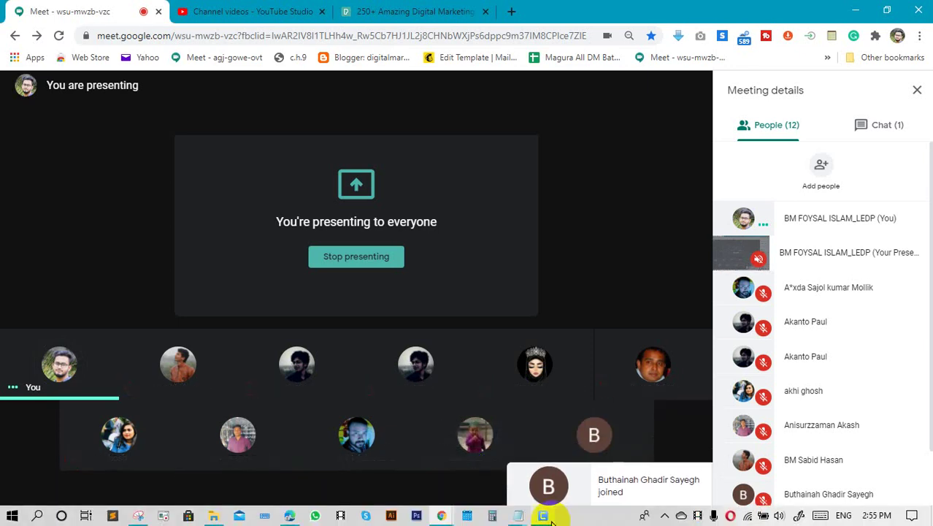
click(547, 517)
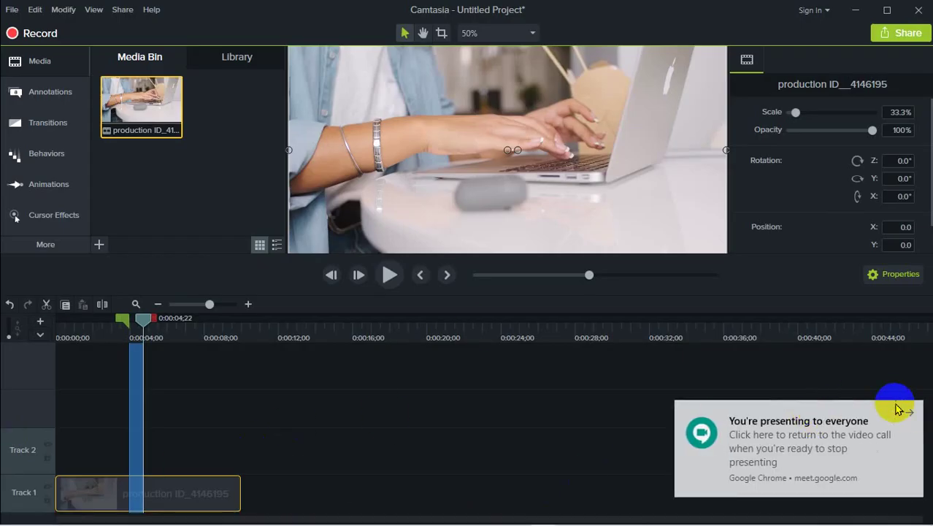
click(908, 411)
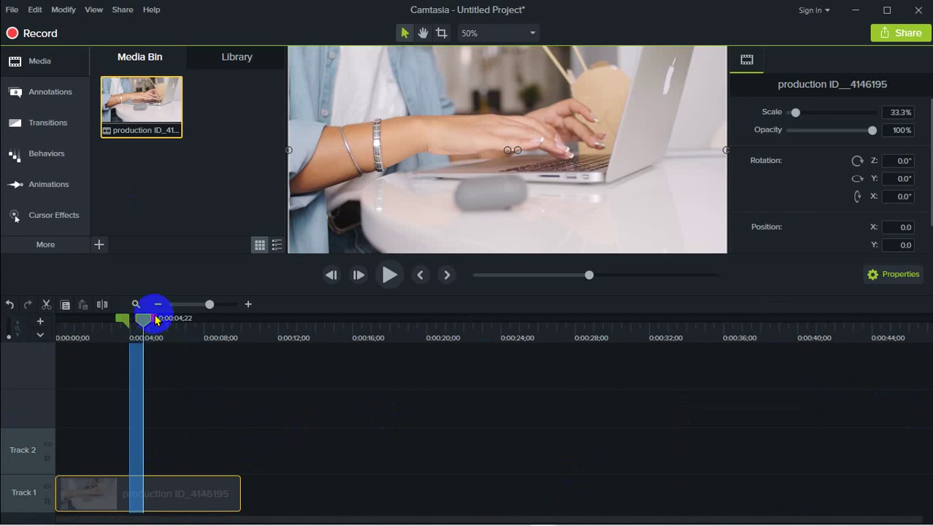
drag(155, 322, 180, 327)
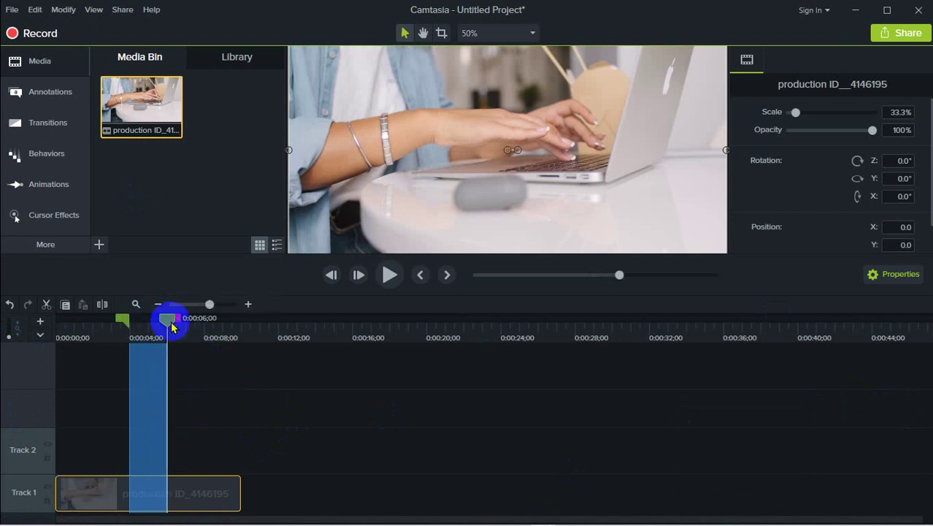
Step: Play the selected range from its start at 0:00:04;00 twice to preview the section
drag(166, 319, 133, 319)
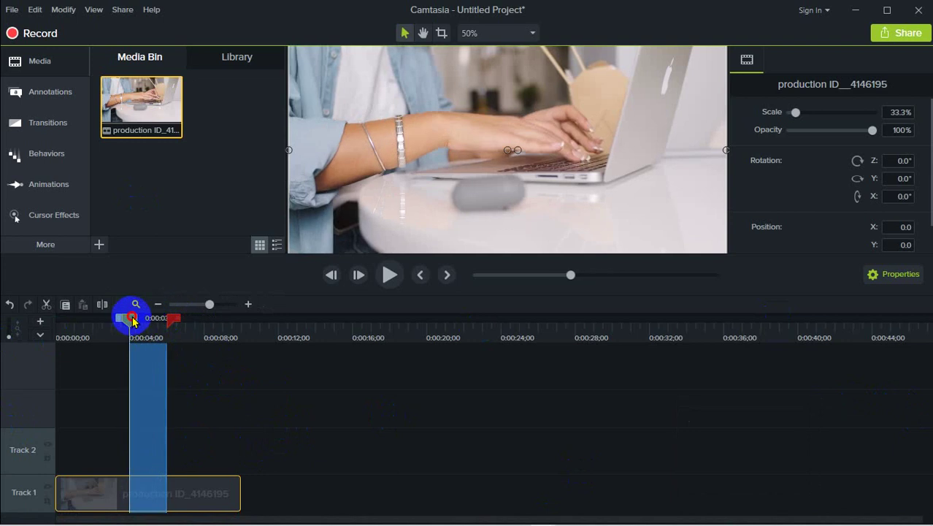
click(388, 275)
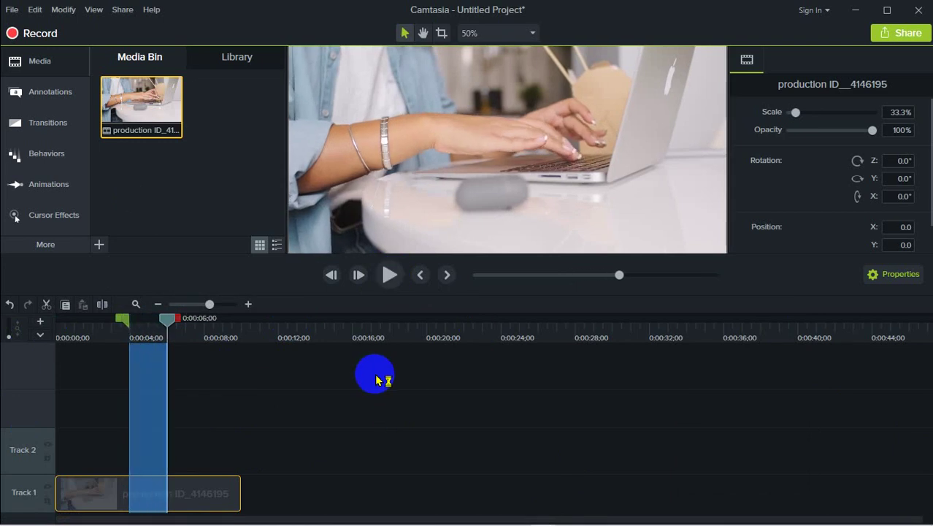
drag(167, 319, 128, 322)
click(391, 274)
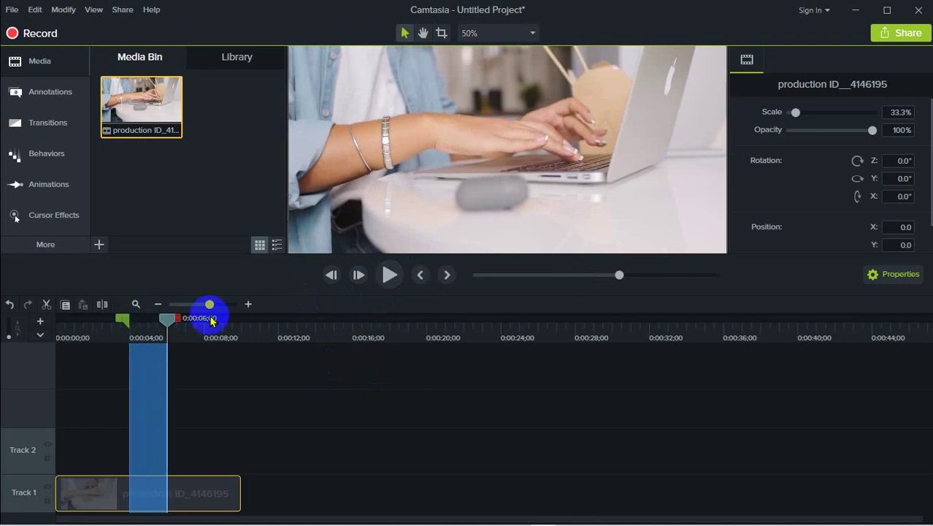
Step: Extend the timeline selection slightly past 6 seconds, and bring its end back to 0:00:06;00
mouse_move(169, 319)
mouse_down()
mouse_move(154, 319)
mouse_move(178, 324)
mouse_move(150, 319)
mouse_move(181, 323)
mouse_up()
click(215, 368)
mouse_move(179, 324)
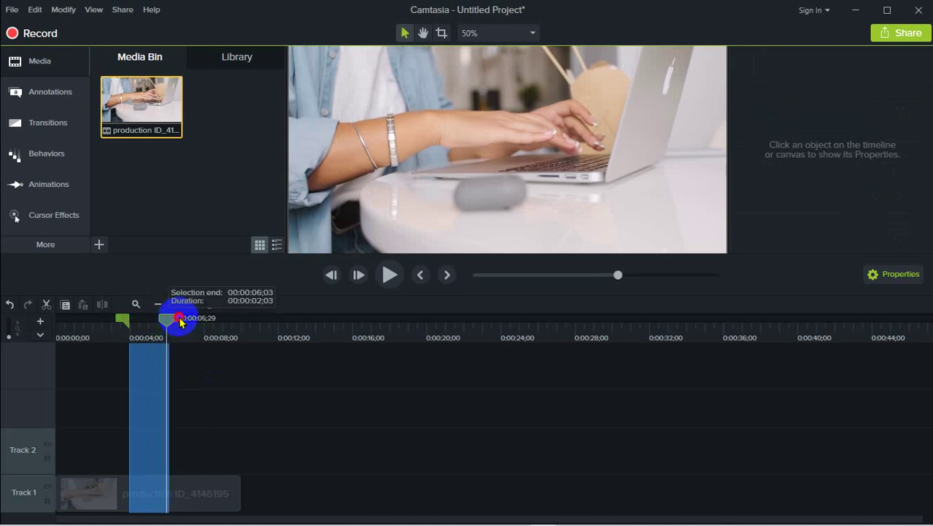
drag(179, 323, 172, 323)
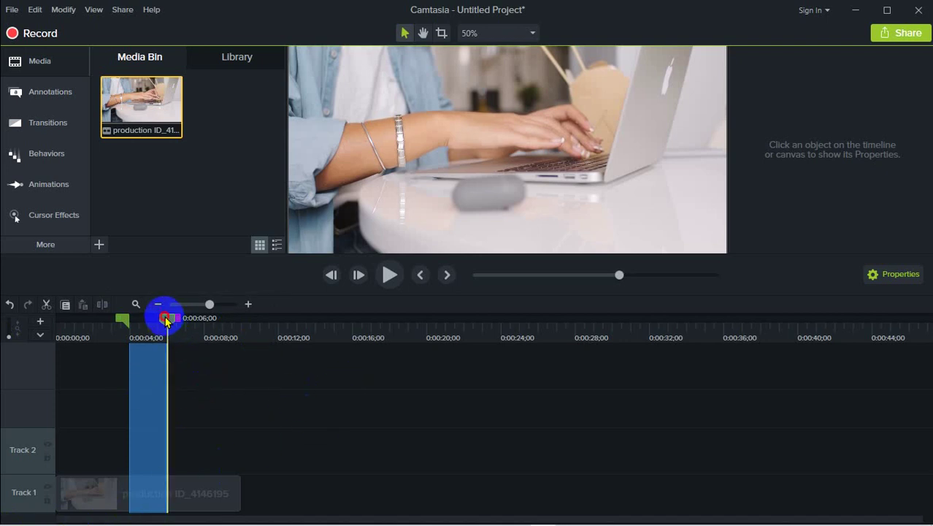
Step: Try splitting the clip at the selection start, 0:00:04;00, and undo the split
drag(167, 321, 148, 321)
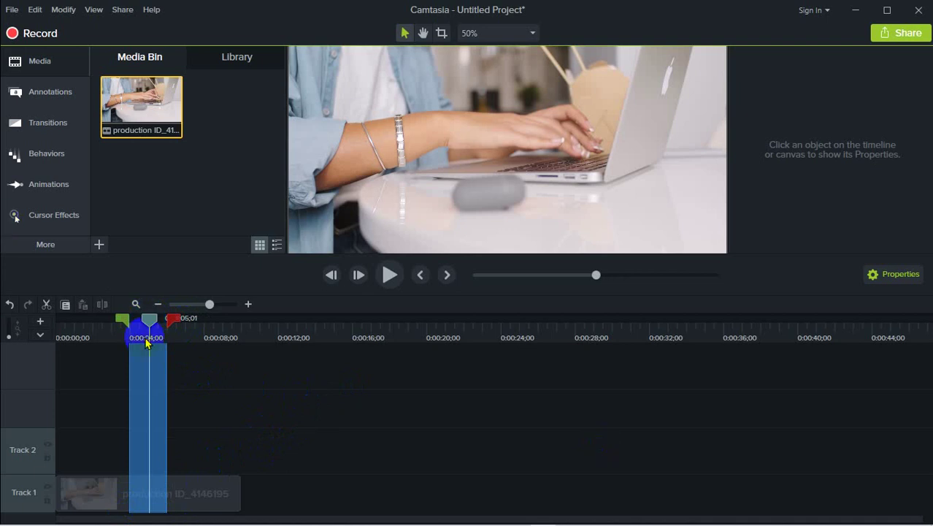
click(187, 495)
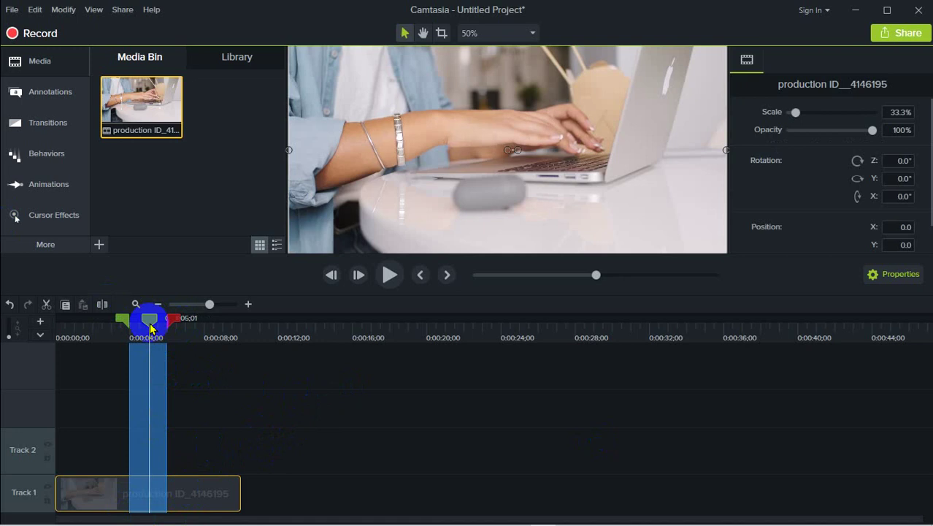
drag(153, 329, 140, 322)
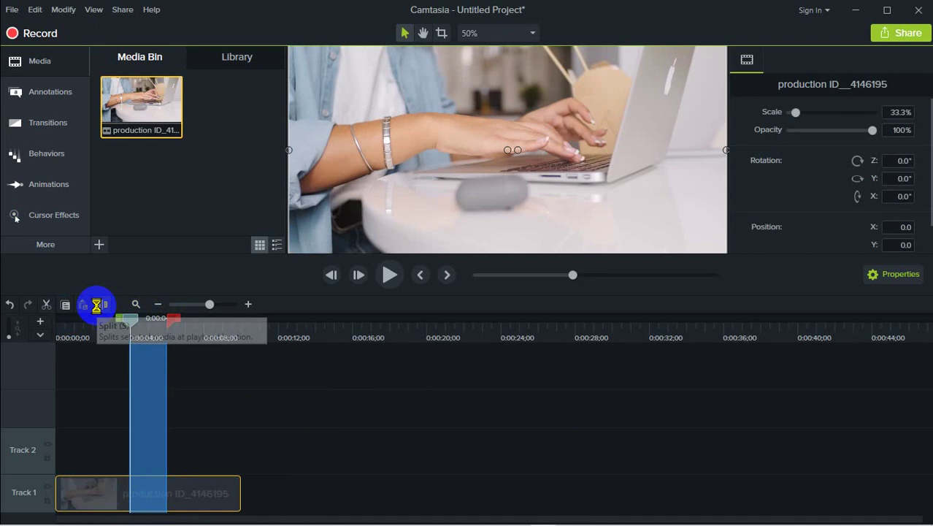
click(100, 309)
click(142, 383)
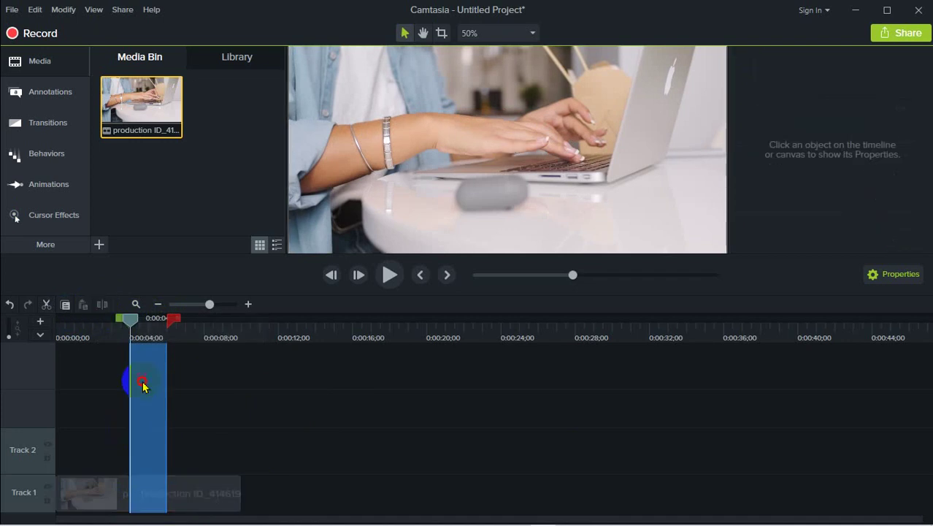
drag(193, 497, 147, 413)
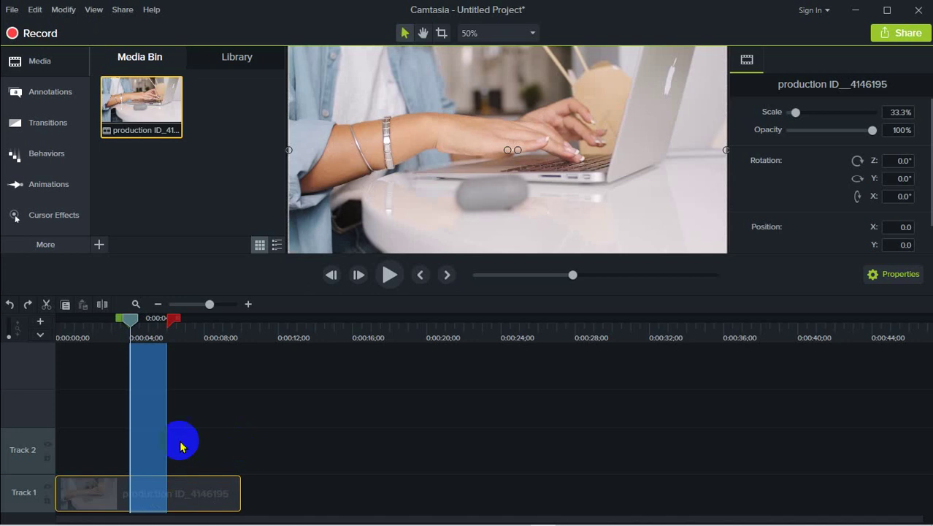
Step: Cut the selected section from 0:00:04;00 to 0:00:06;00 out of the clip on Track 1
mouse_move(132, 321)
mouse_down()
mouse_move(151, 322)
mouse_move(143, 322)
mouse_move(160, 338)
mouse_move(149, 329)
mouse_move(131, 335)
mouse_up()
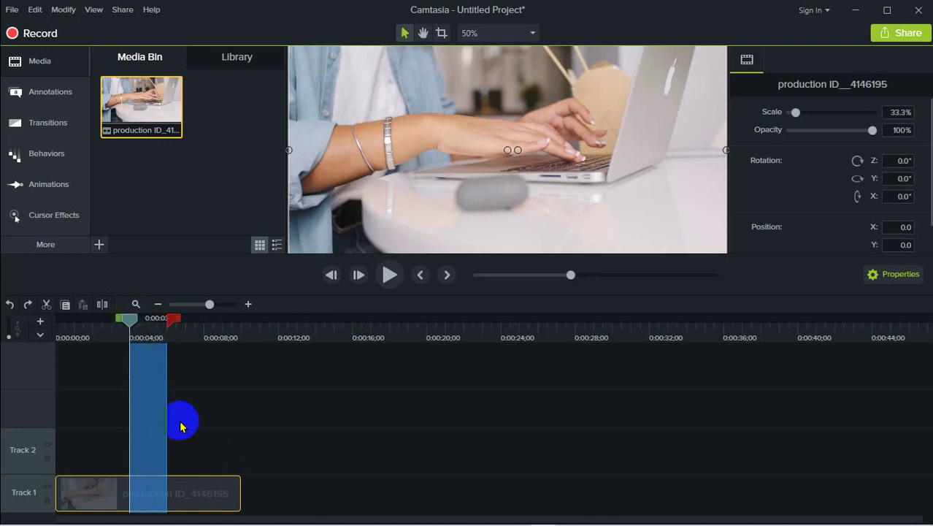
click(289, 428)
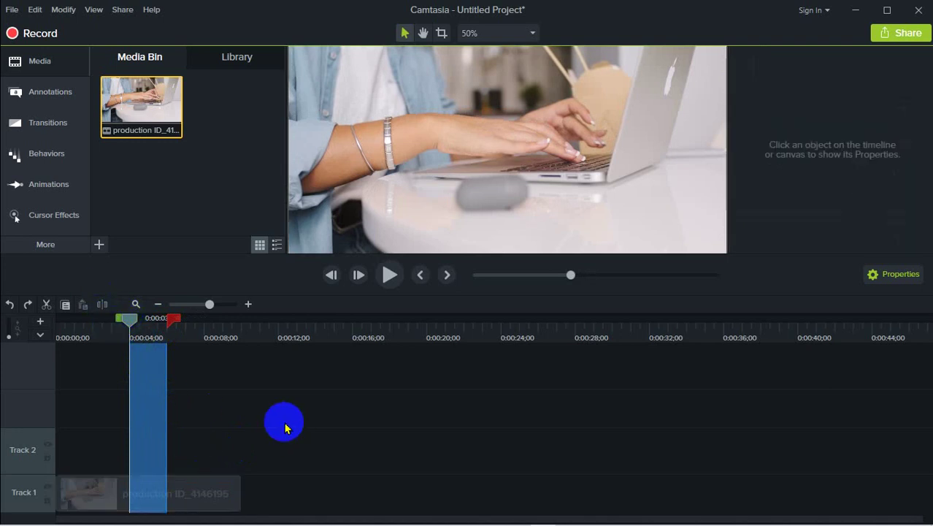
click(217, 488)
click(152, 354)
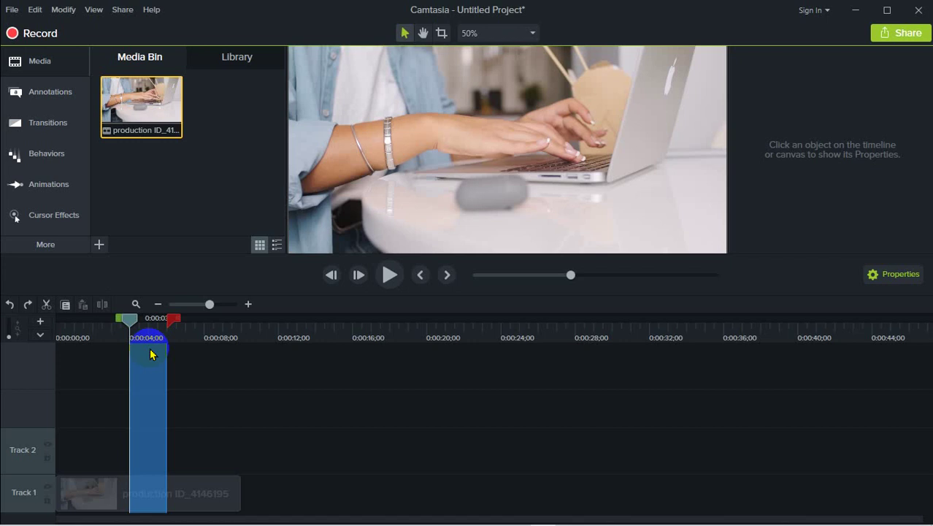
click(47, 304)
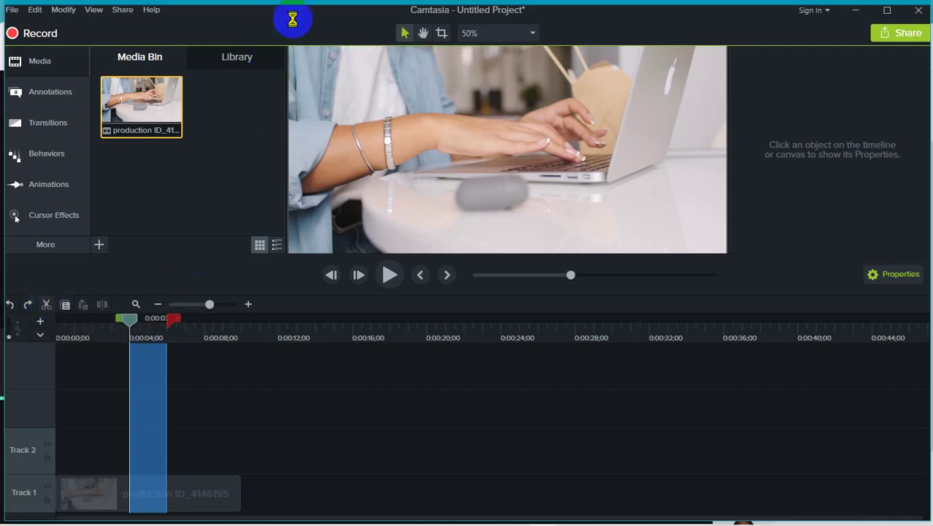
click(208, 432)
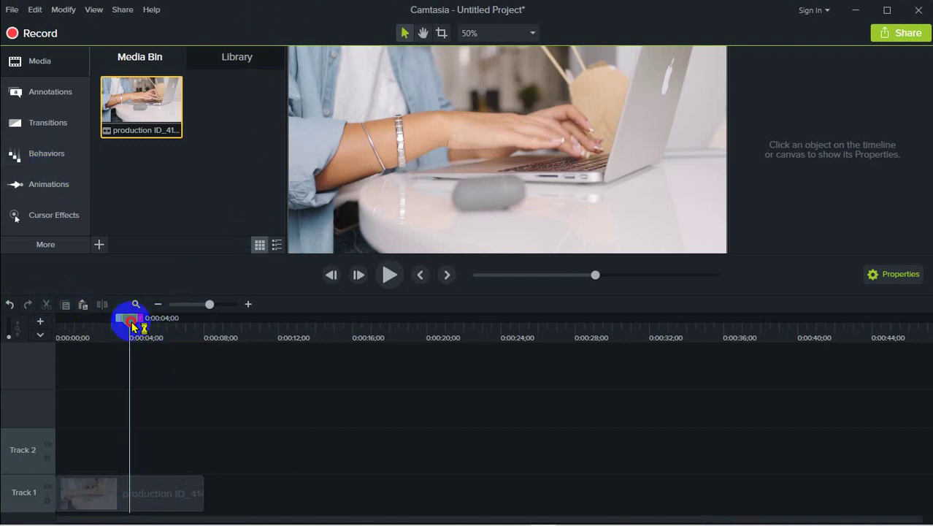
Step: Play the shortened clip from the beginning to its end, and return the playhead to 0:00:00;00
drag(130, 322, 38, 322)
click(393, 276)
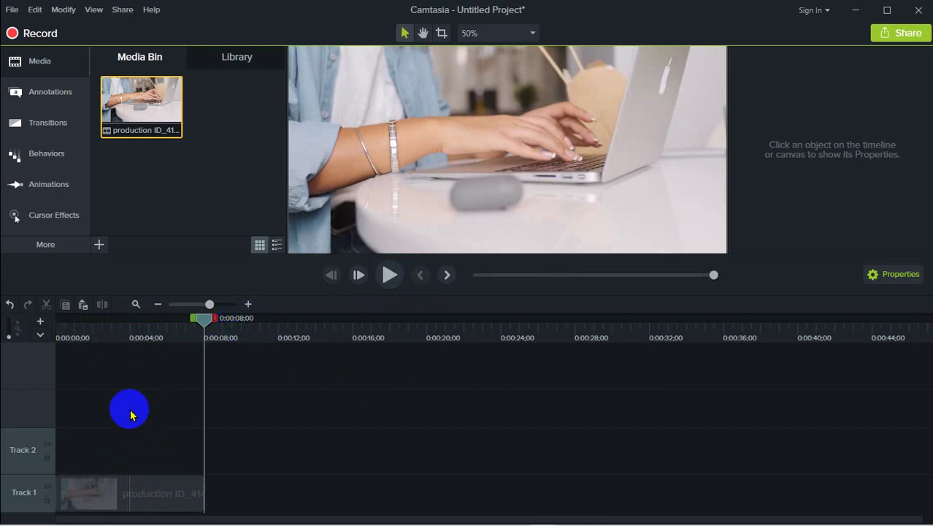
click(202, 320)
drag(201, 321, 53, 334)
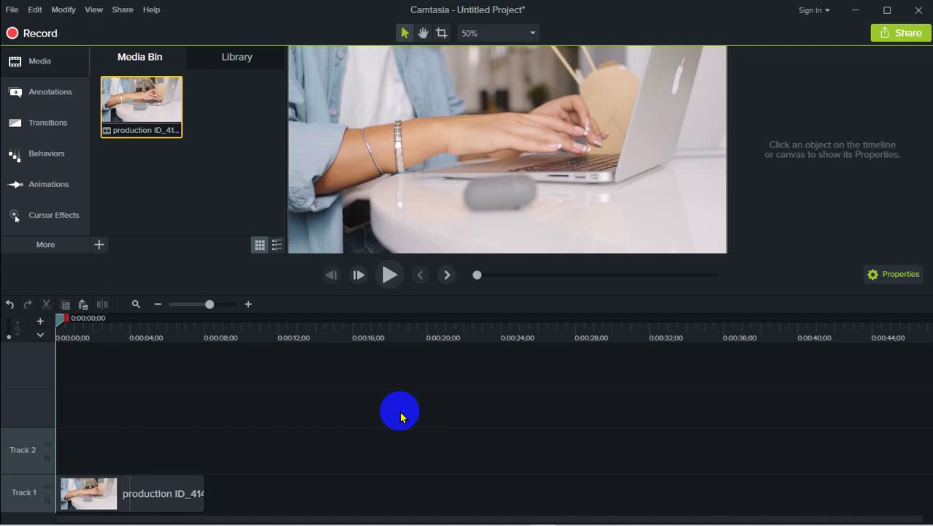
click(365, 373)
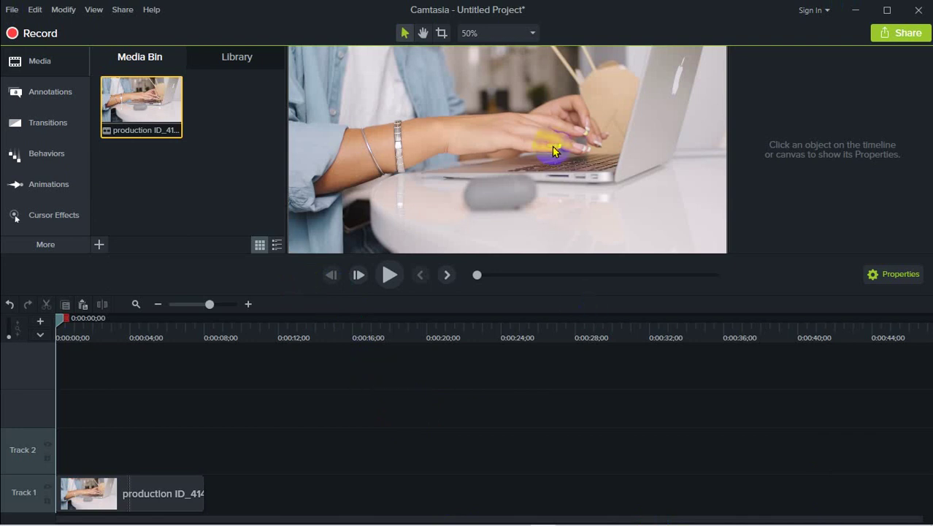
click(485, 221)
click(414, 415)
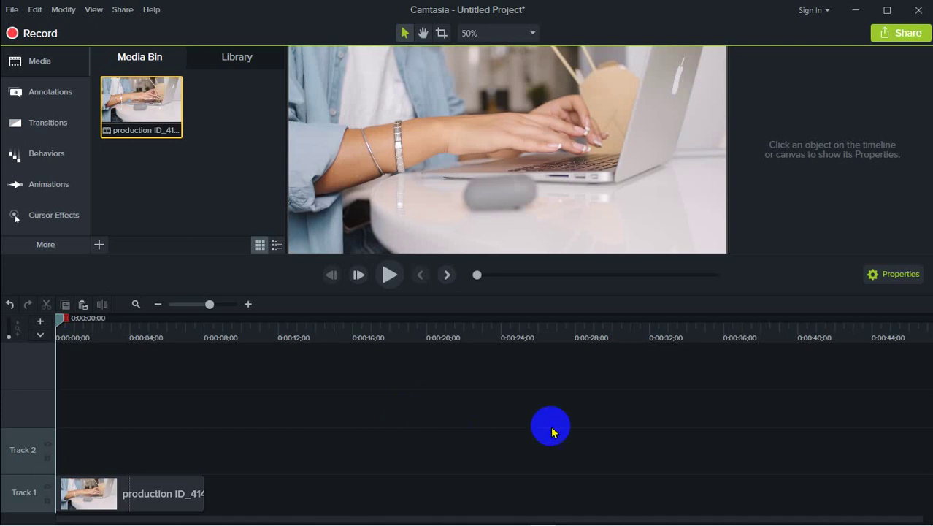
click(162, 495)
click(437, 399)
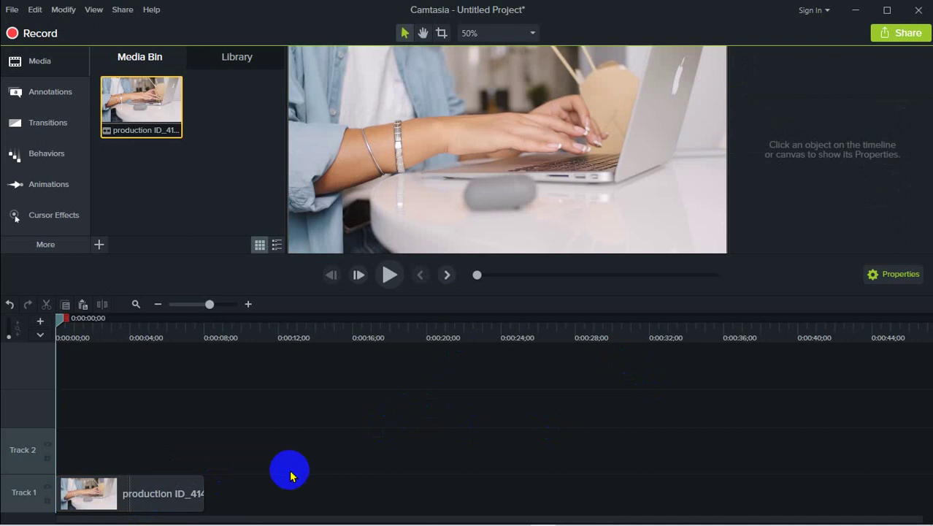
click(179, 494)
click(456, 454)
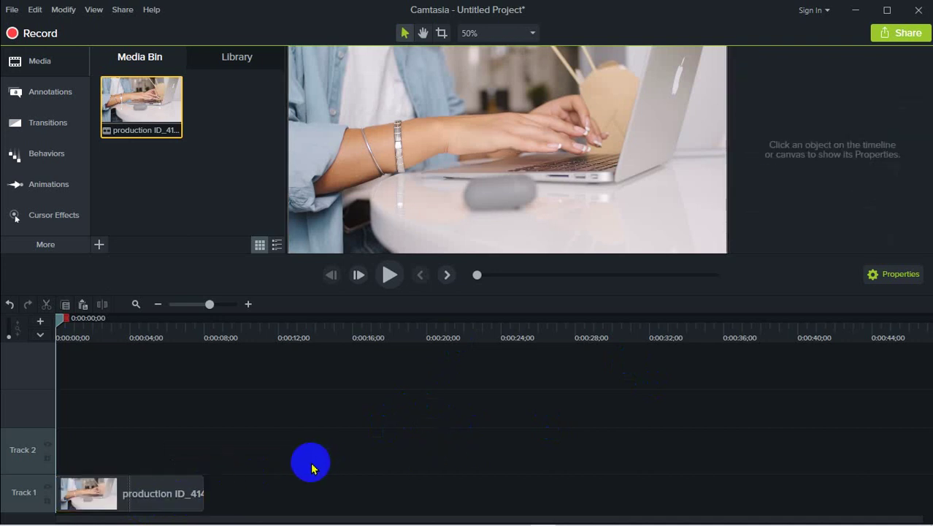
click(166, 492)
click(318, 445)
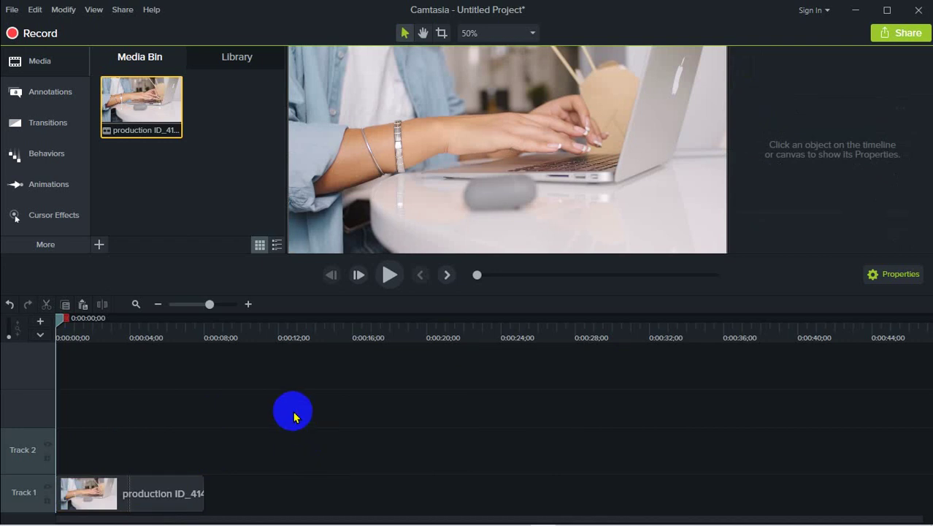
click(558, 185)
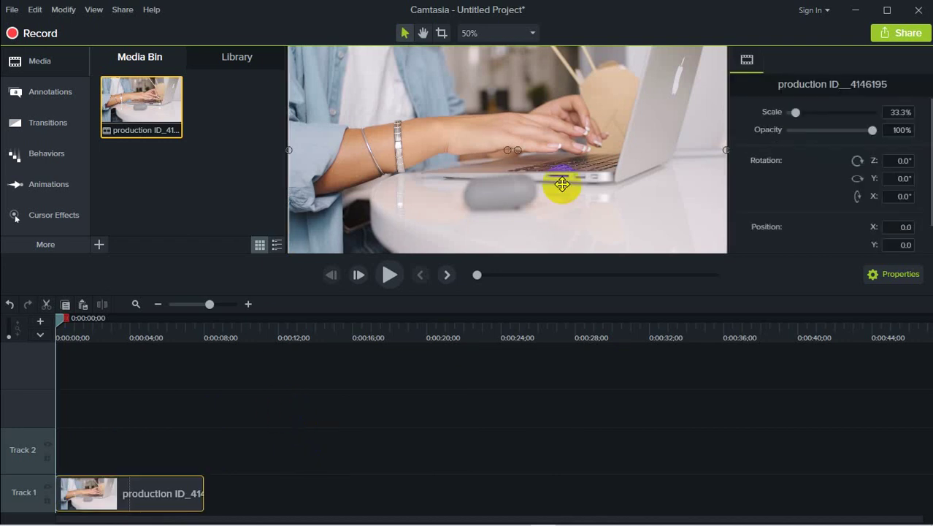
click(427, 434)
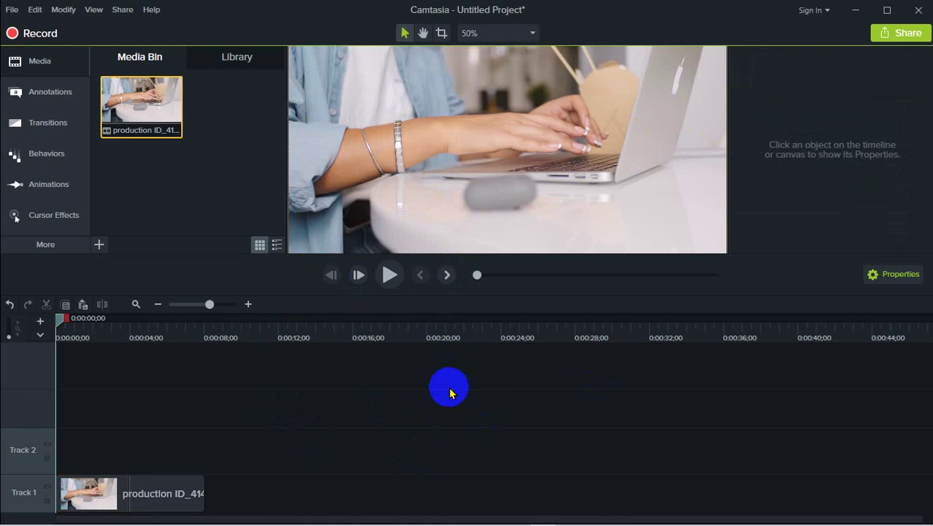
click(473, 170)
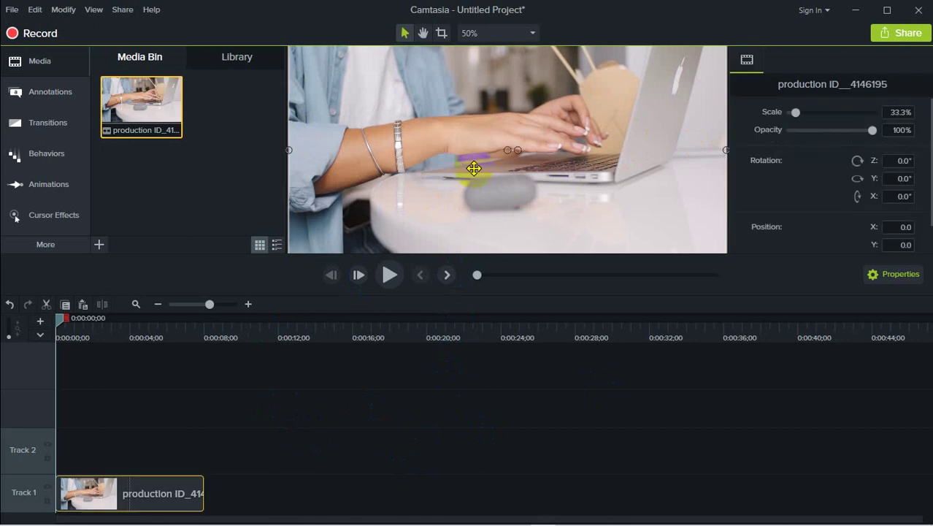
click(466, 394)
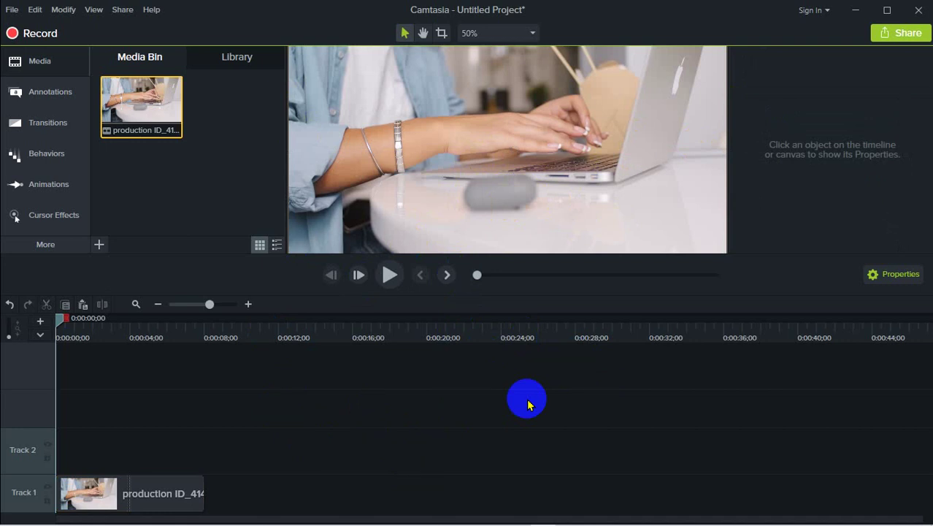
Step: Add the red speech bubble callout from the Basic annotation style to Track 2 at the start of the timeline
click(43, 97)
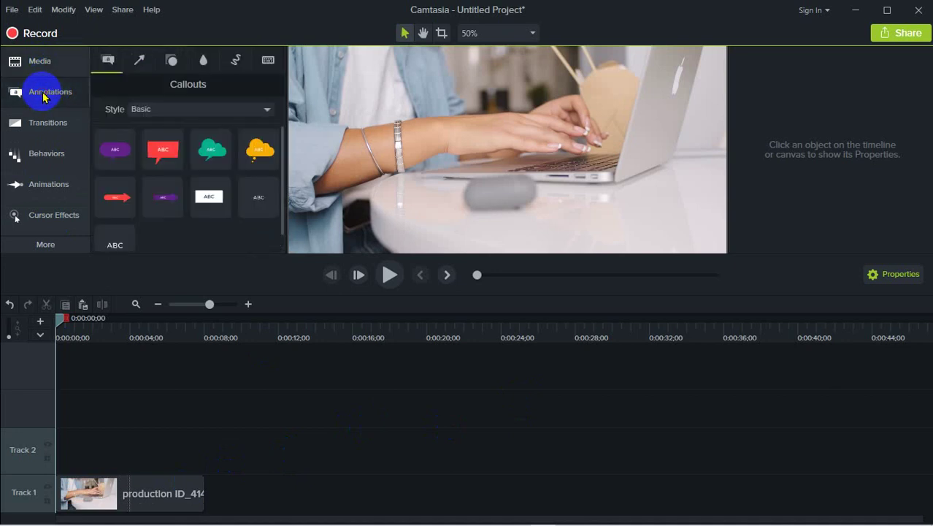
mouse_move(264, 205)
mouse_down()
mouse_move(285, 195)
mouse_move(277, 208)
mouse_move(287, 169)
mouse_move(276, 198)
mouse_move(277, 176)
mouse_up()
click(111, 146)
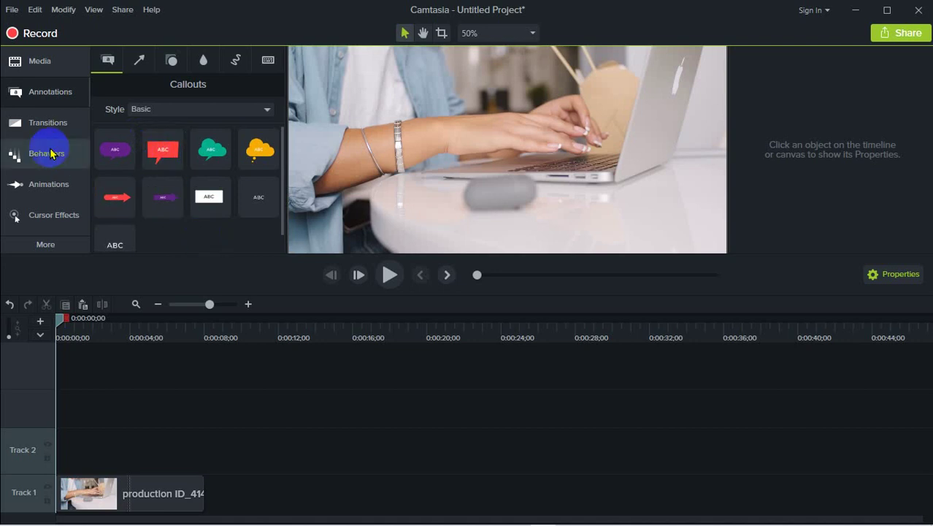
drag(166, 153, 102, 452)
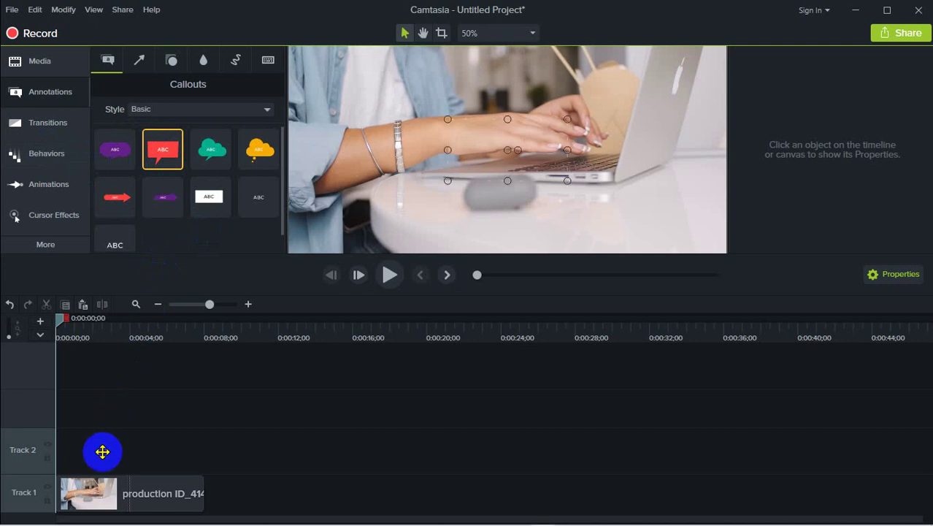
drag(183, 410, 102, 474)
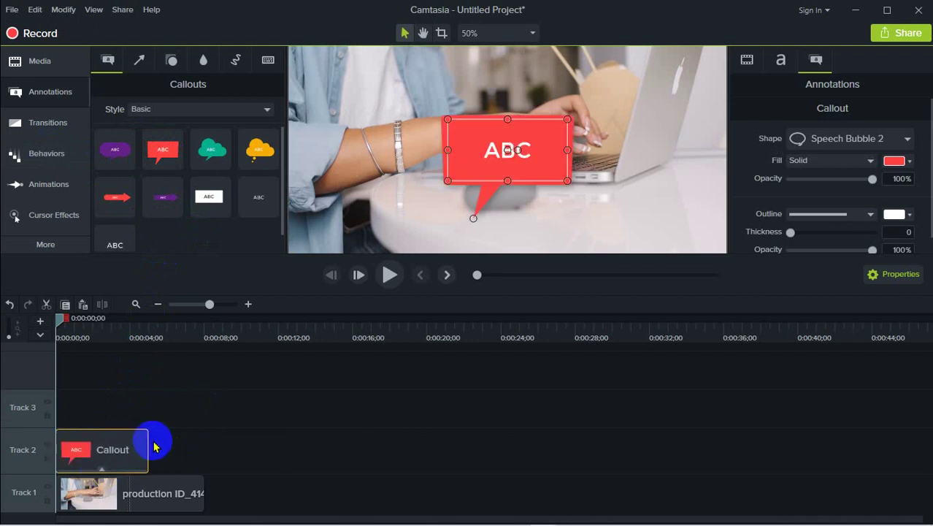
Step: Move the red callout slightly down and left on the canvas, and shrink its bubble to less than half its width
click(518, 203)
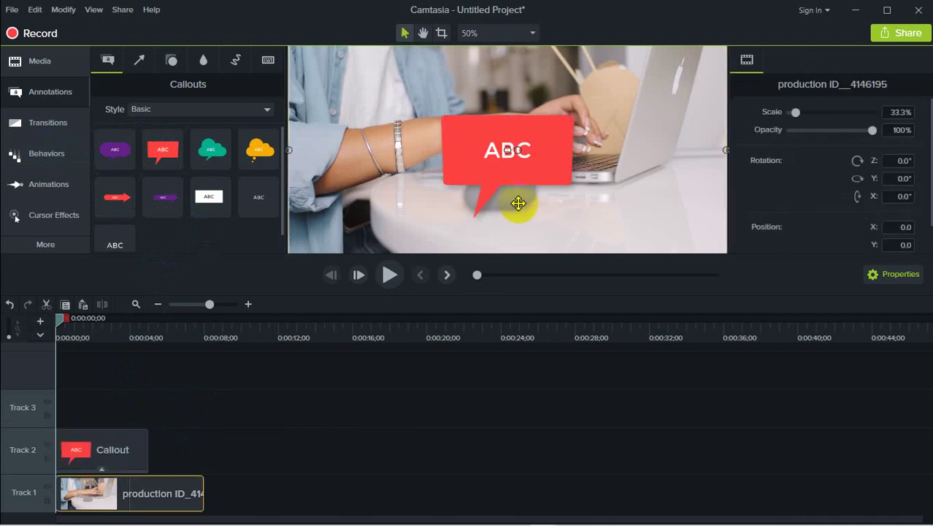
click(531, 156)
drag(531, 155, 514, 168)
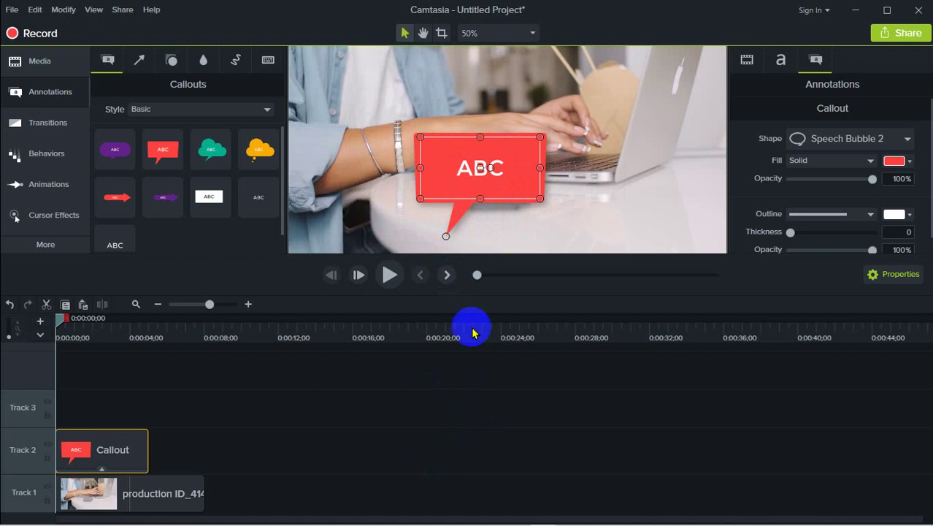
click(607, 203)
click(539, 178)
drag(540, 198, 468, 169)
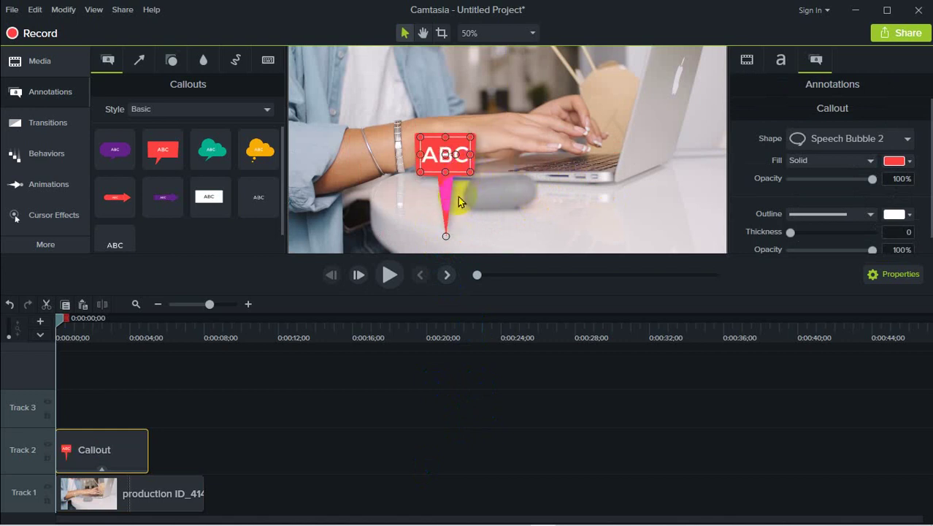
Step: Shorten the callout's pointer tail, and place the small bubble on the white table in the lower-right area of the video
drag(445, 239, 403, 186)
click(504, 200)
mouse_move(463, 159)
mouse_down()
mouse_move(443, 149)
mouse_move(378, 220)
mouse_move(397, 204)
mouse_move(382, 211)
mouse_move(388, 216)
mouse_up()
mouse_move(343, 252)
mouse_down()
mouse_move(374, 215)
mouse_move(375, 225)
mouse_move(665, 233)
mouse_move(647, 231)
mouse_up()
click(424, 212)
click(693, 233)
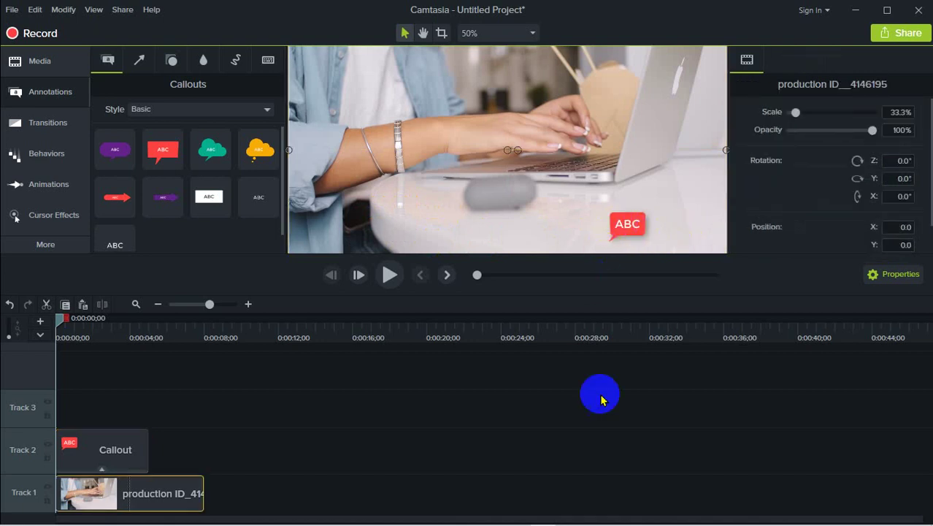
Step: Replace the ABC text in the small red speech bubble callout with "Digital marketing"
click(626, 223)
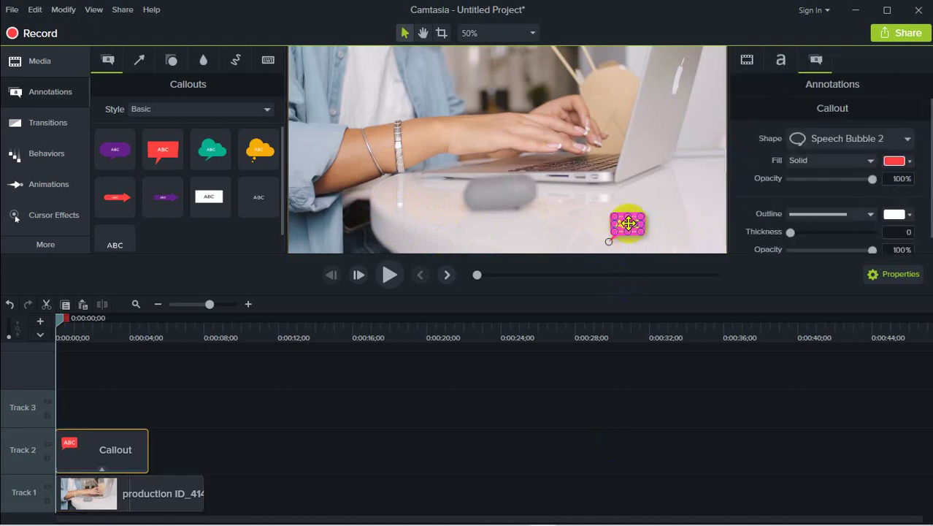
click(611, 431)
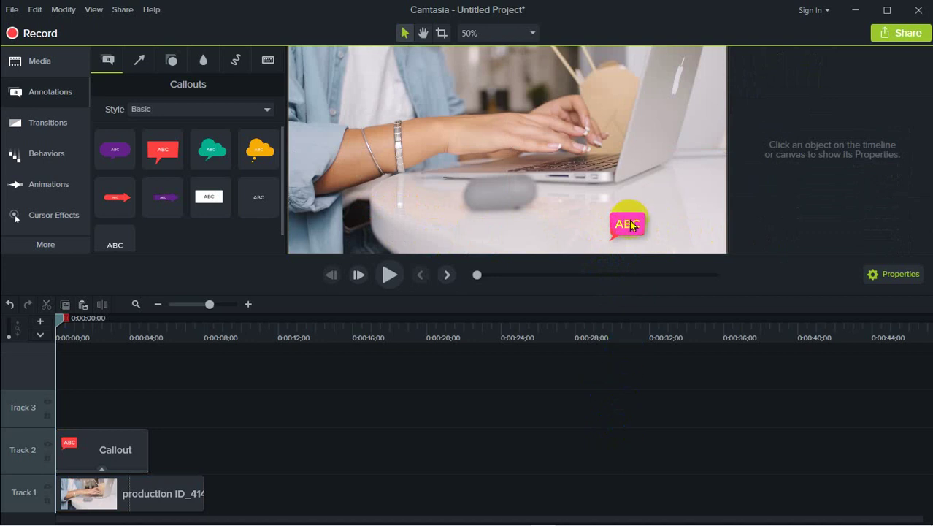
click(631, 225)
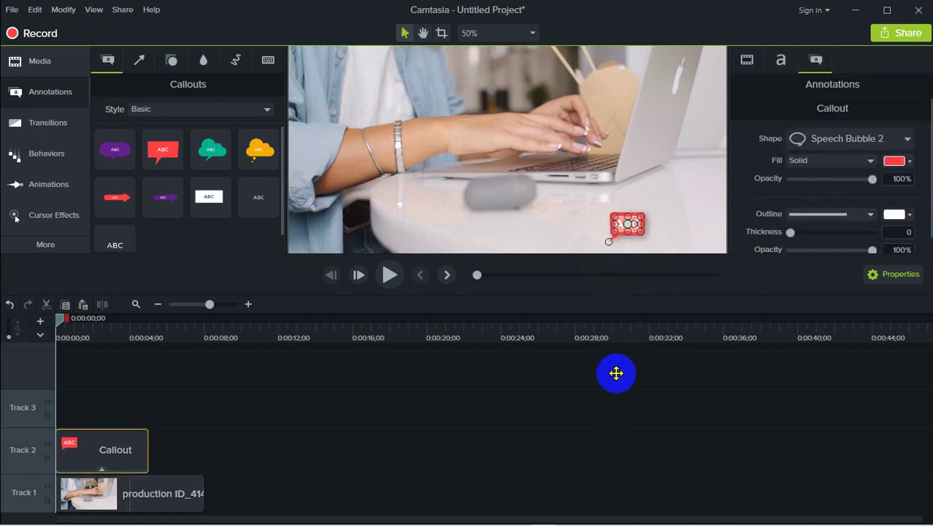
double_click(631, 224)
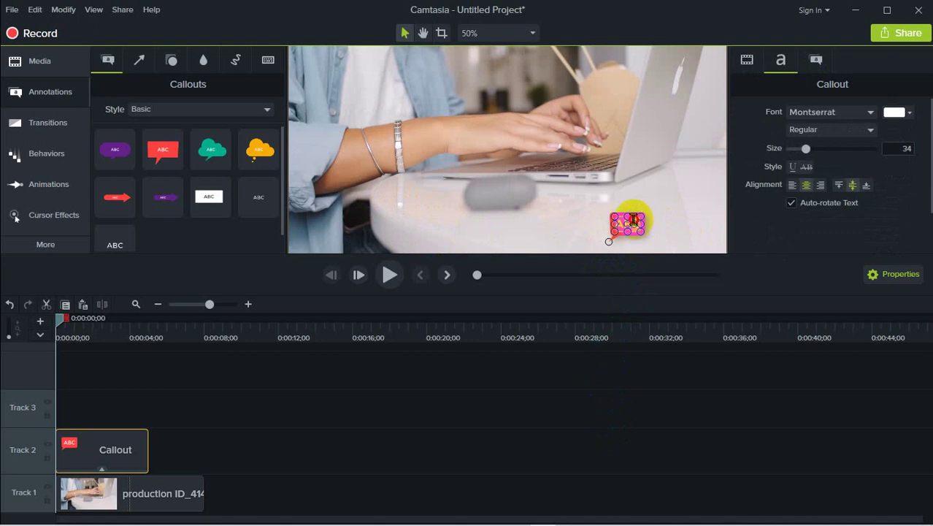
key(BackSpace)
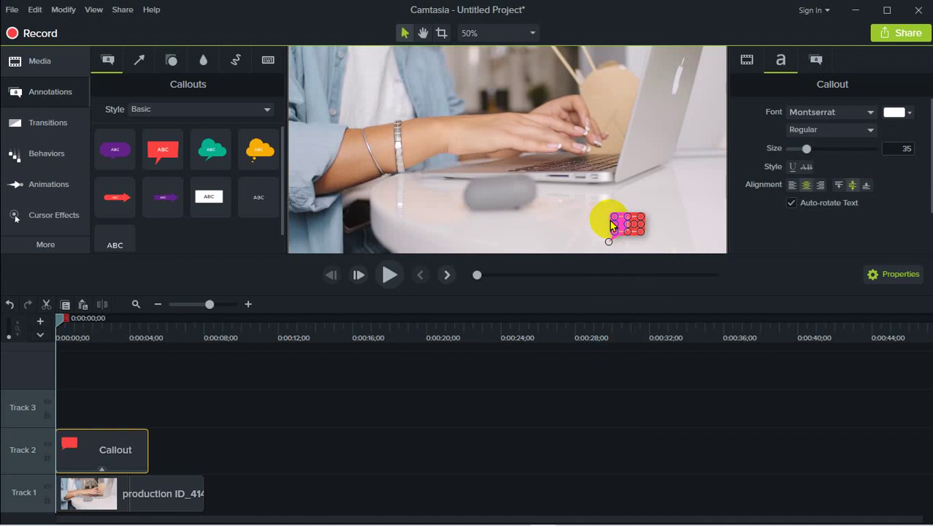
text(S)
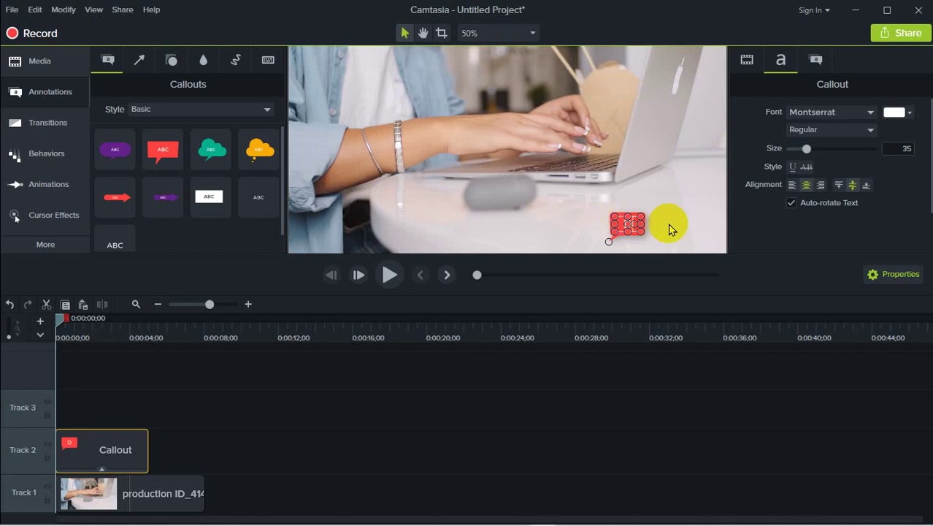
text(igital Ma)
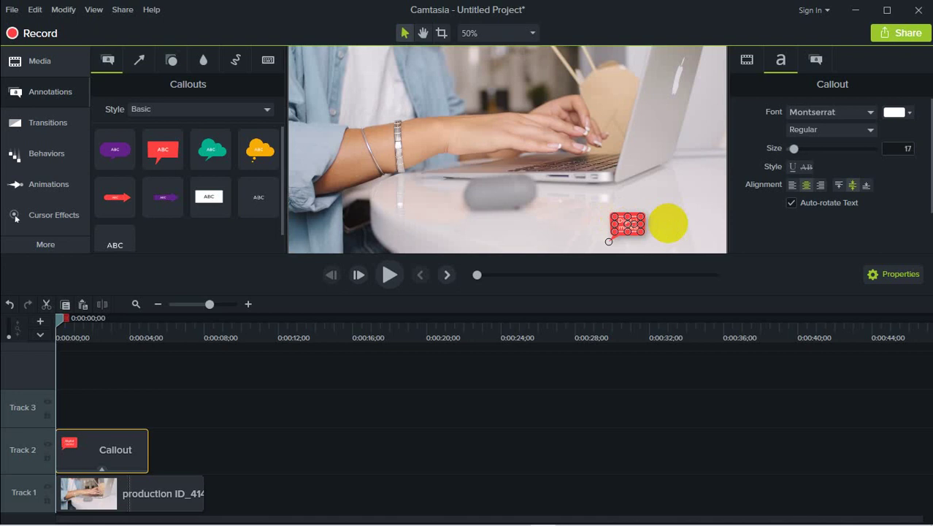
text(rketing)
click(668, 223)
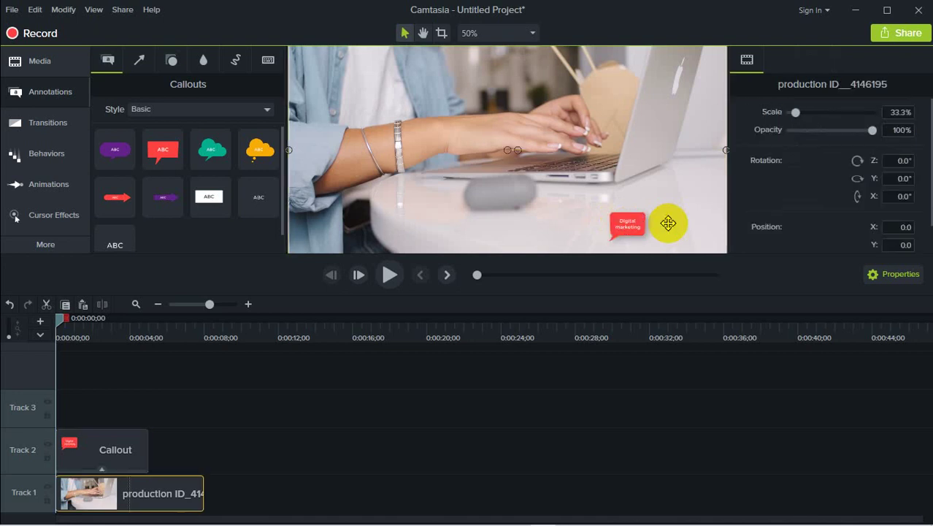
Step: Move the red callout left and up to the laptop's front edge, and enlarge its bubble to about three times its width
click(628, 223)
drag(628, 222, 538, 212)
click(600, 224)
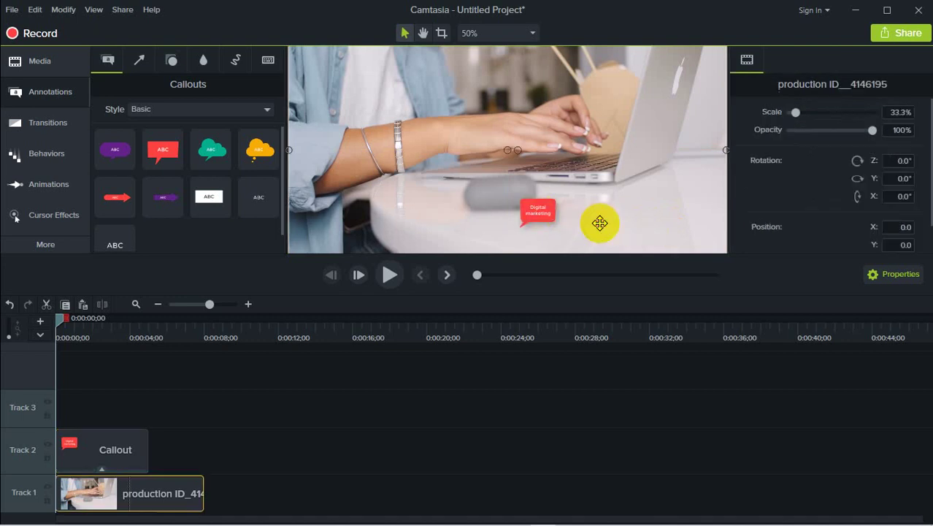
click(542, 214)
drag(566, 228, 556, 183)
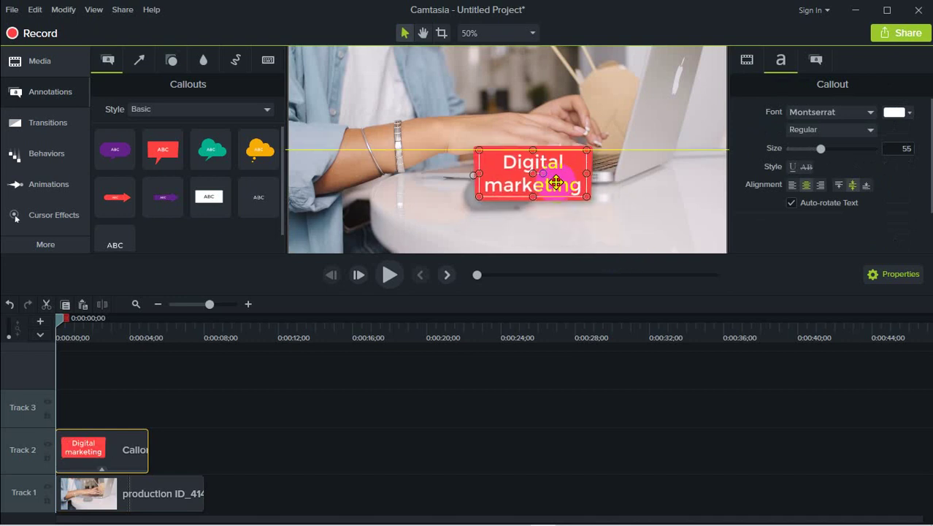
click(662, 219)
Step: Delete the red "Digital marketing" callout from the canvas and Track 2
click(572, 182)
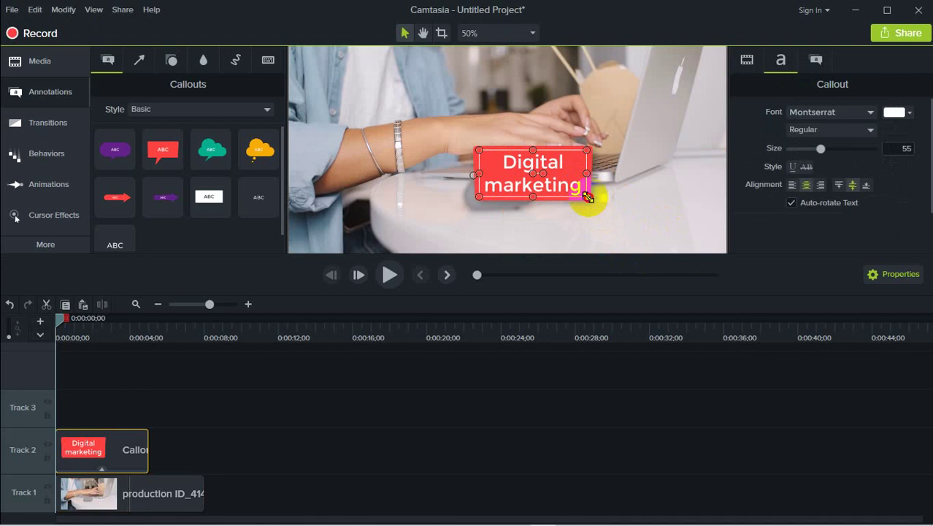
click(653, 206)
click(559, 177)
click(631, 204)
click(543, 185)
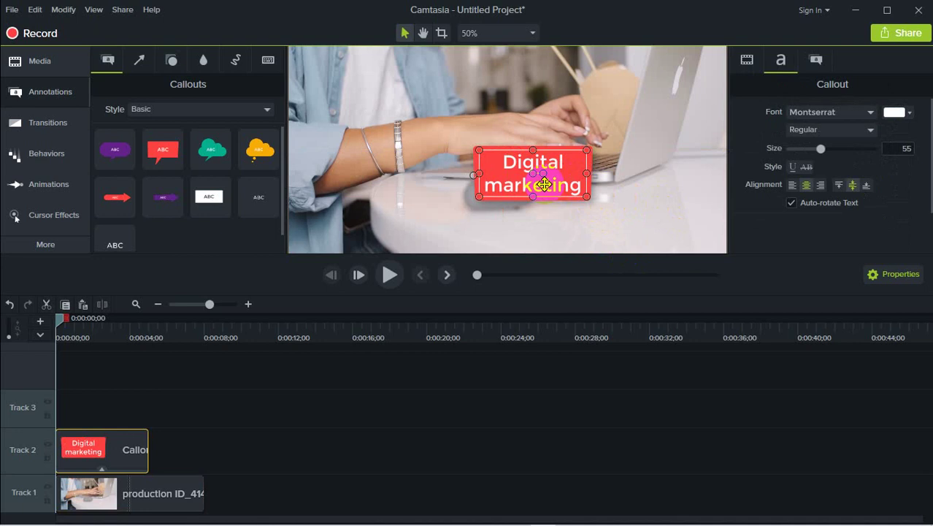
key(Delete)
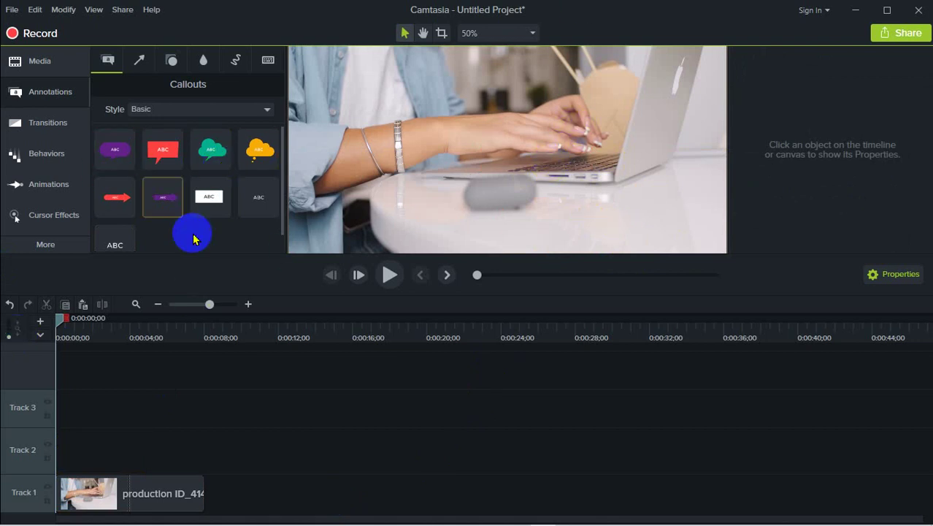
Step: Add the last plain text callout from the Basic annotation style to Track 2 at the start of the timeline
scroll(197, 233, down, 1)
drag(105, 227, 115, 231)
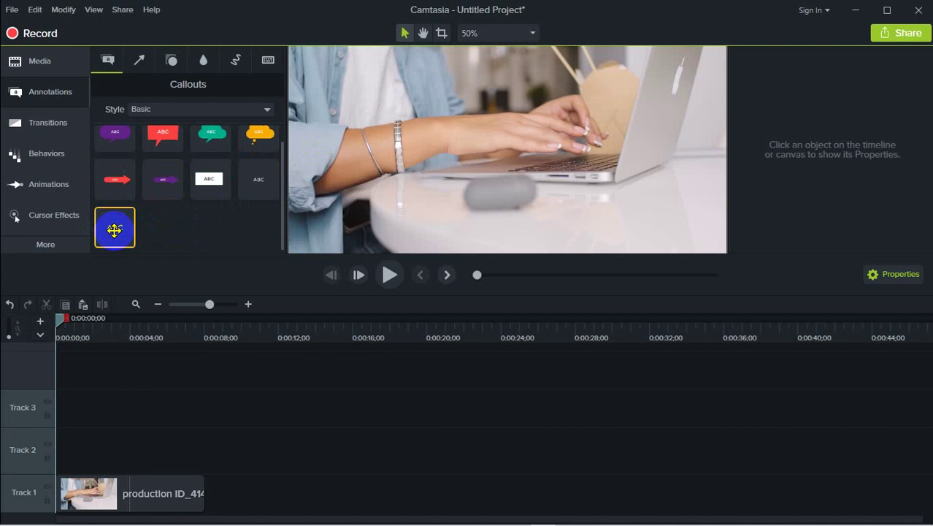
drag(114, 230, 46, 452)
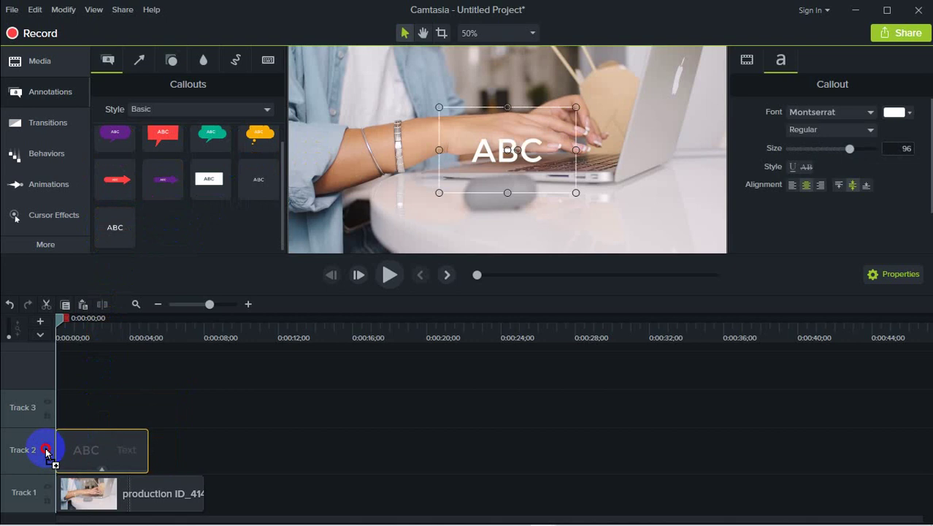
click(192, 448)
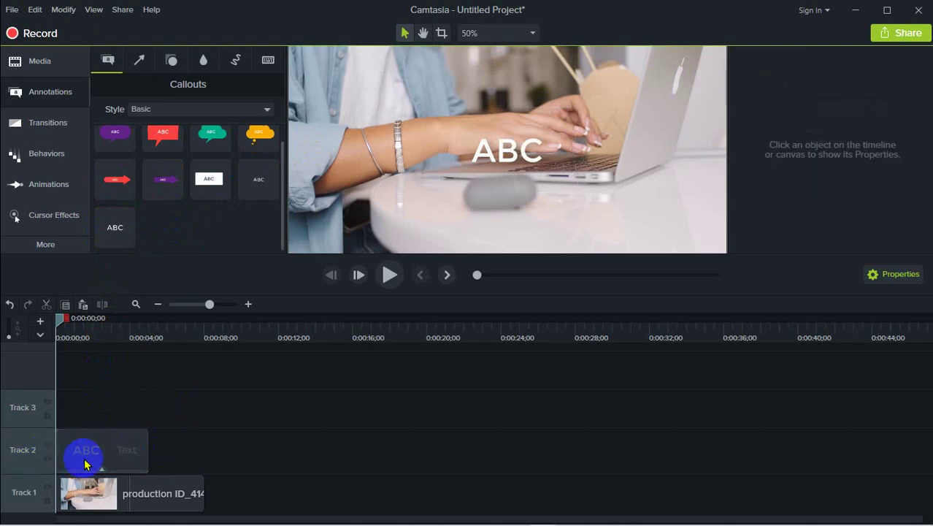
Step: Move the ABC text down and slightly left on the canvas, over the grey object on the white table
click(497, 149)
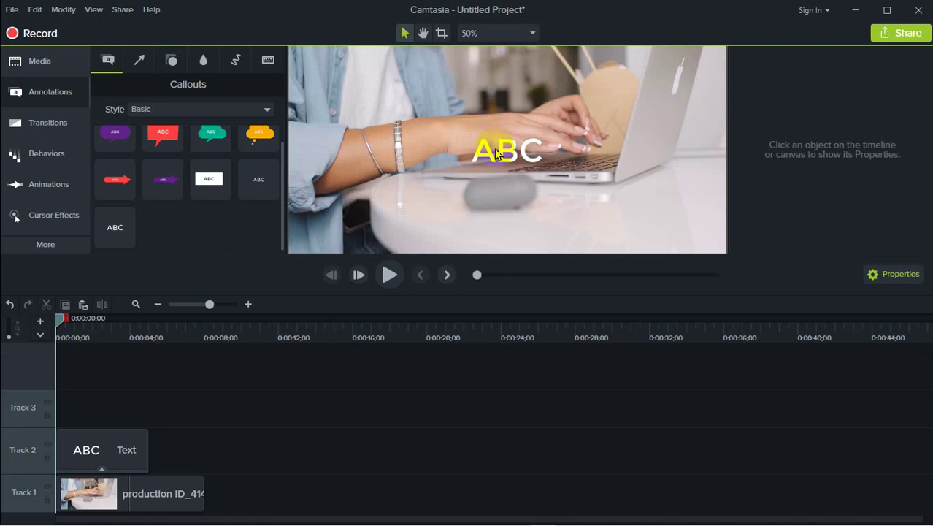
drag(508, 151, 490, 196)
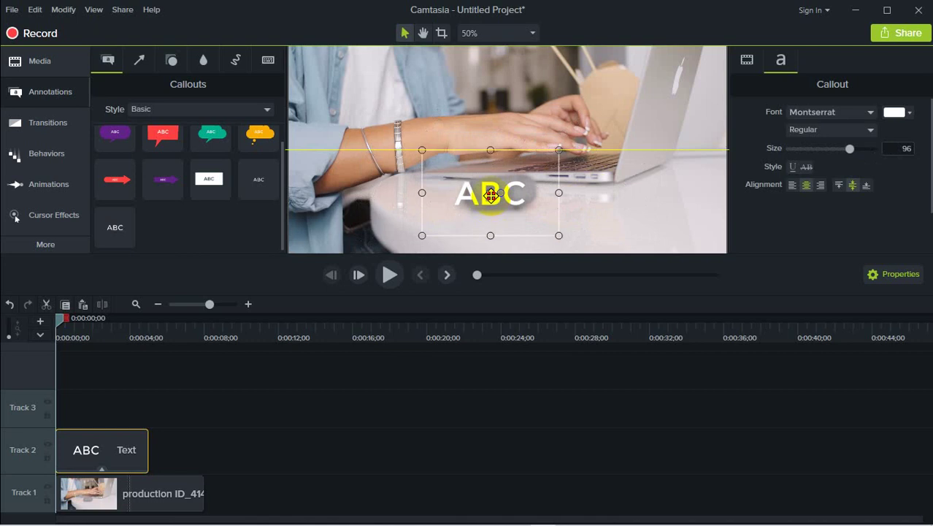
click(541, 442)
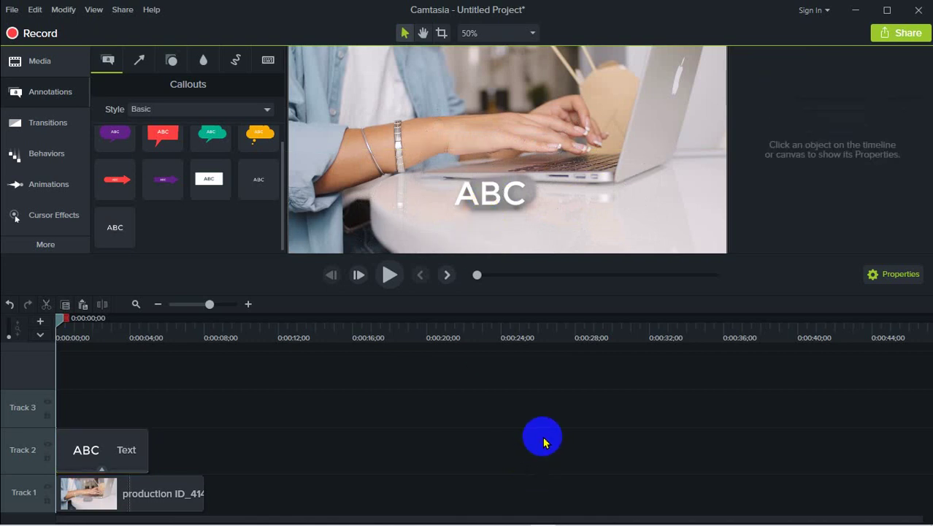
Step: Replace the ABC placeholder in the text callout on the canvas with "Digital"
click(509, 201)
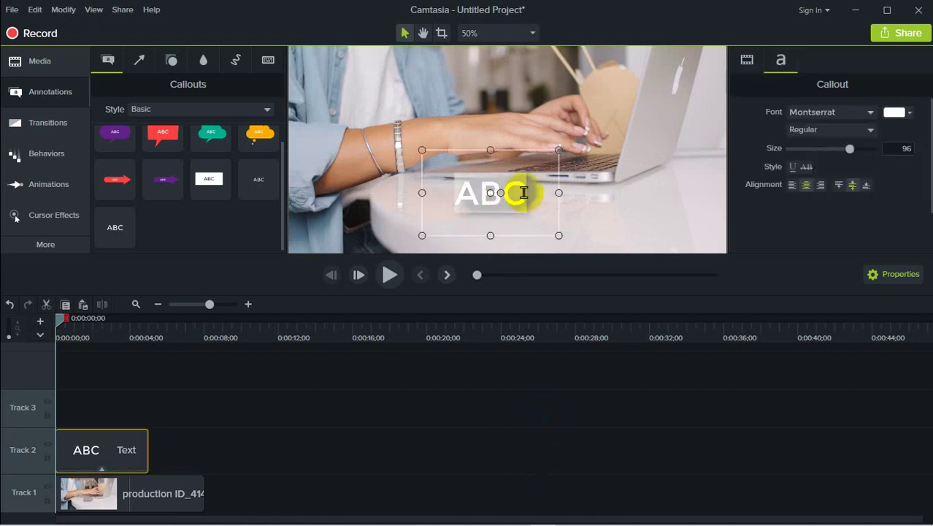
text(D)
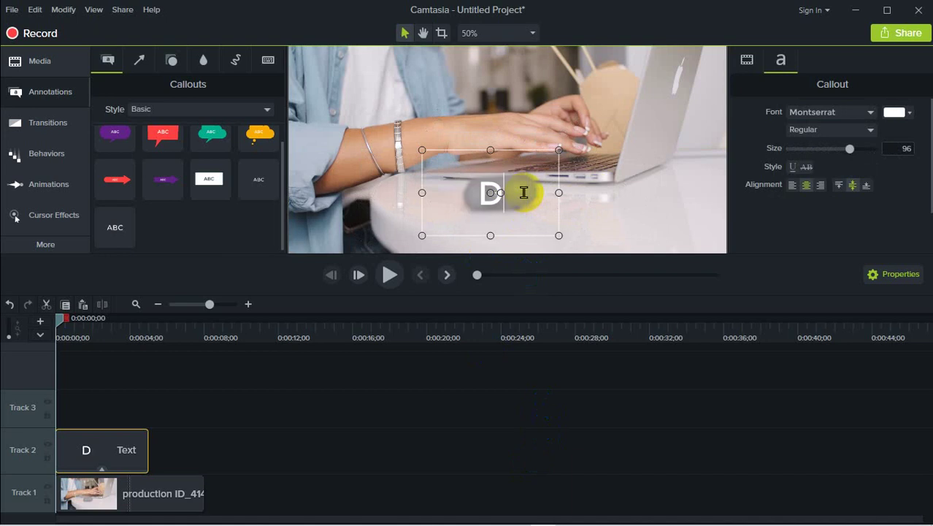
text(igital)
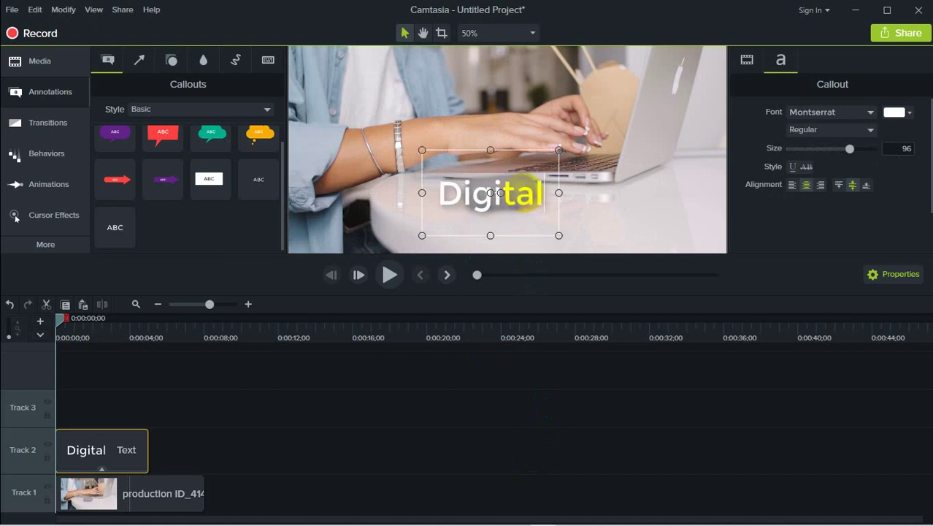
Step: Complete the callout text as "Digital Marketing" and widen its box on both sides so the title fits on one line
text( Marketing)
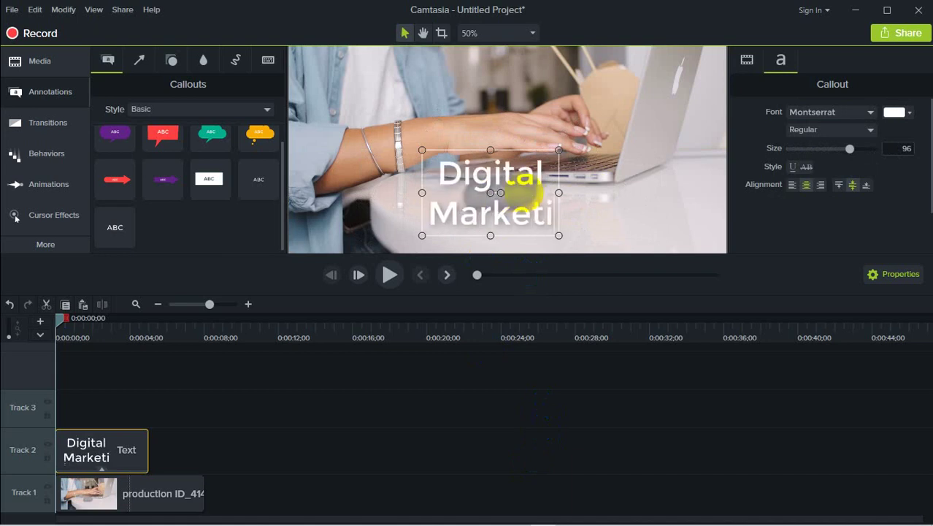
click(639, 211)
click(529, 188)
drag(558, 192, 665, 191)
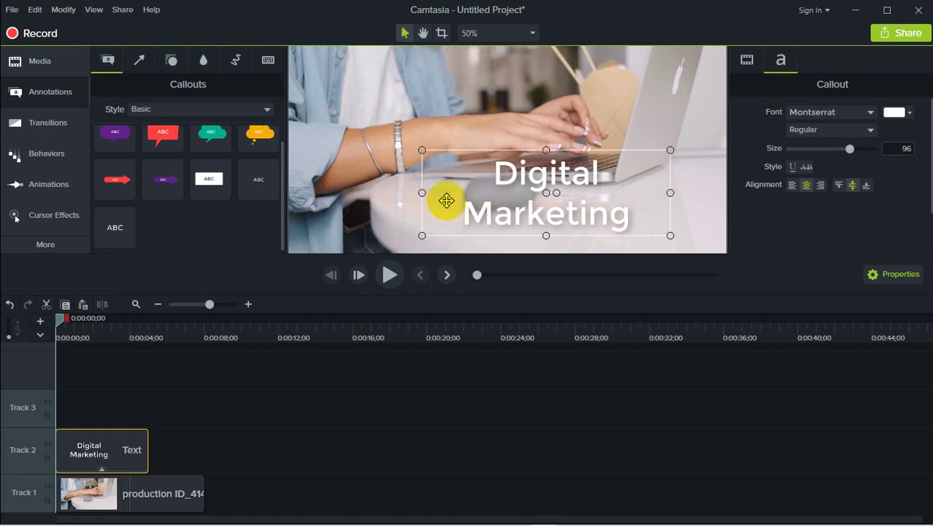
drag(421, 192, 315, 191)
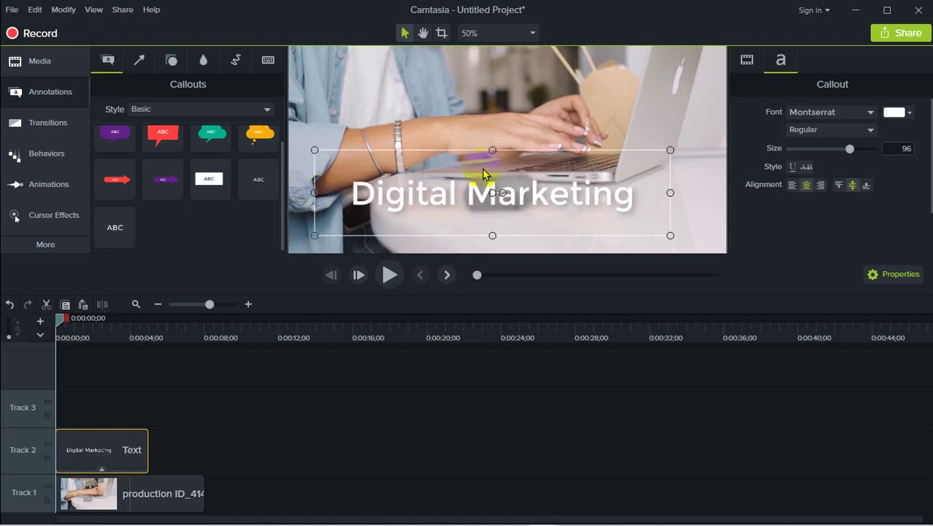
Step: Move the "Digital Marketing" callout to the lower right area of the background clip
click(559, 106)
drag(539, 191, 607, 230)
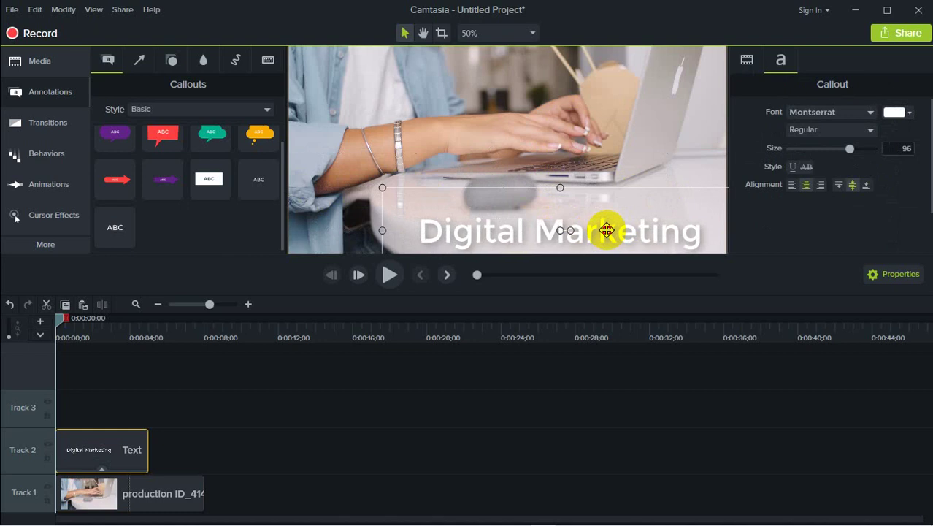
click(319, 217)
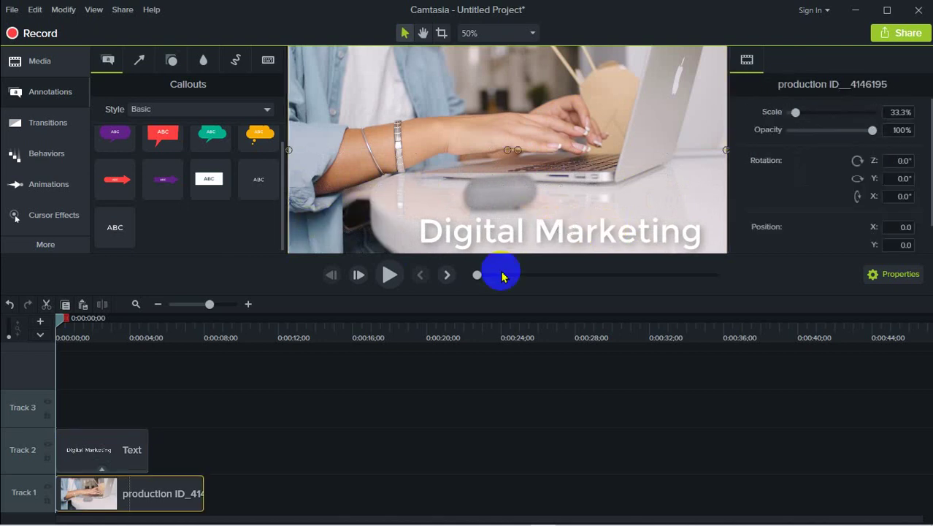
Step: Compare the properties of the "Digital Marketing" callout and the background clip by selecting each in turn on the canvas
click(559, 230)
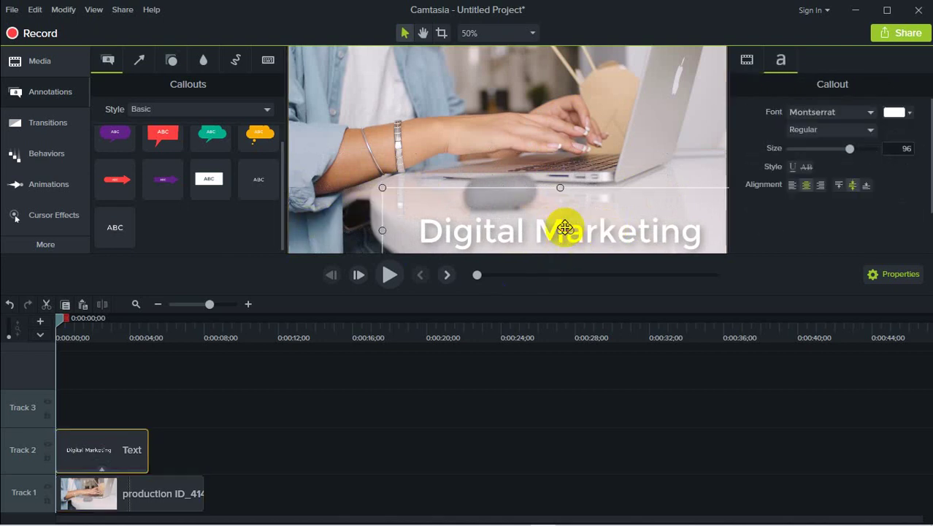
click(406, 131)
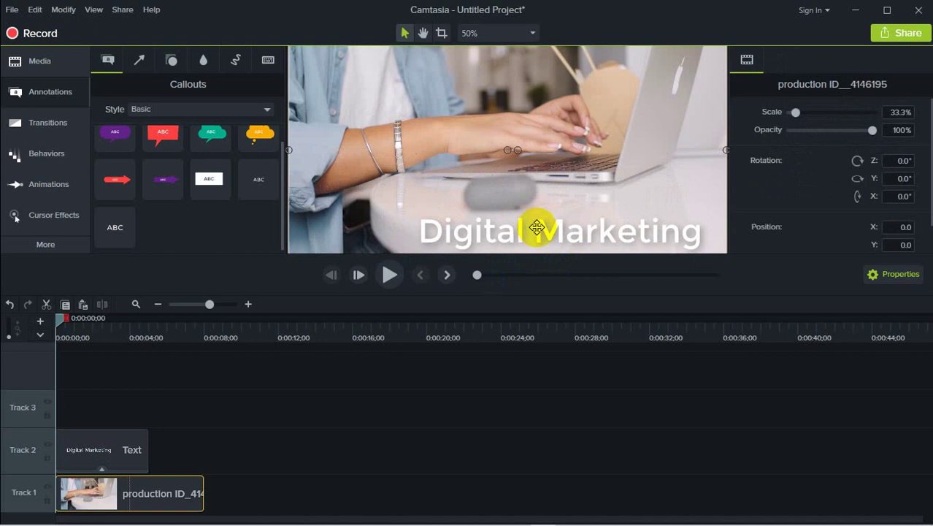
click(450, 227)
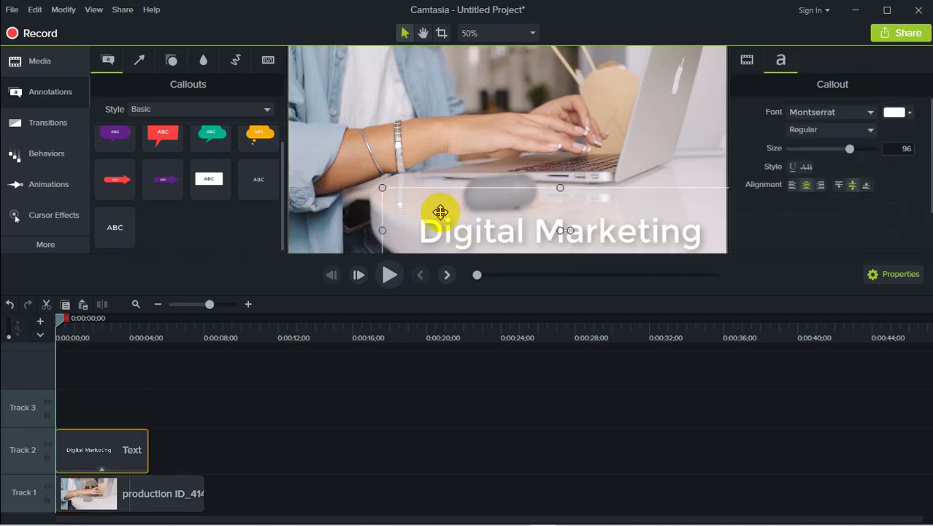
click(475, 138)
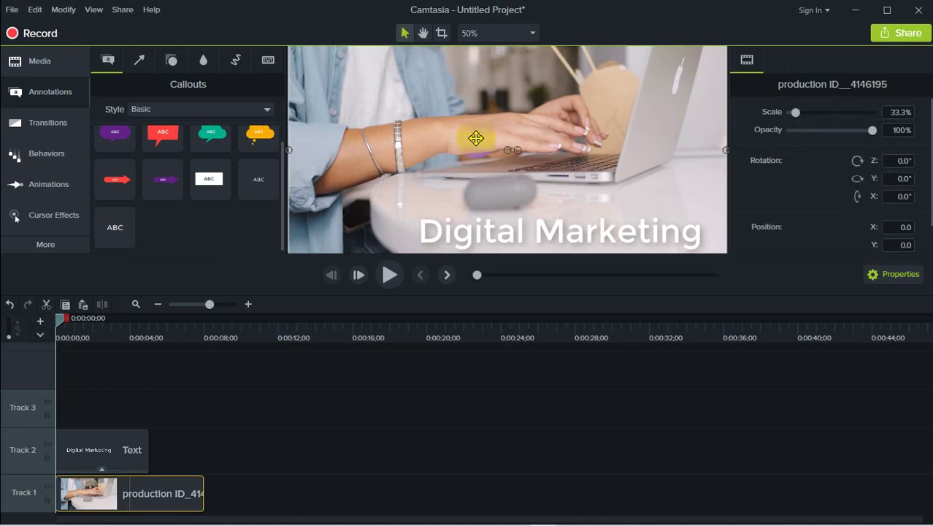
click(485, 230)
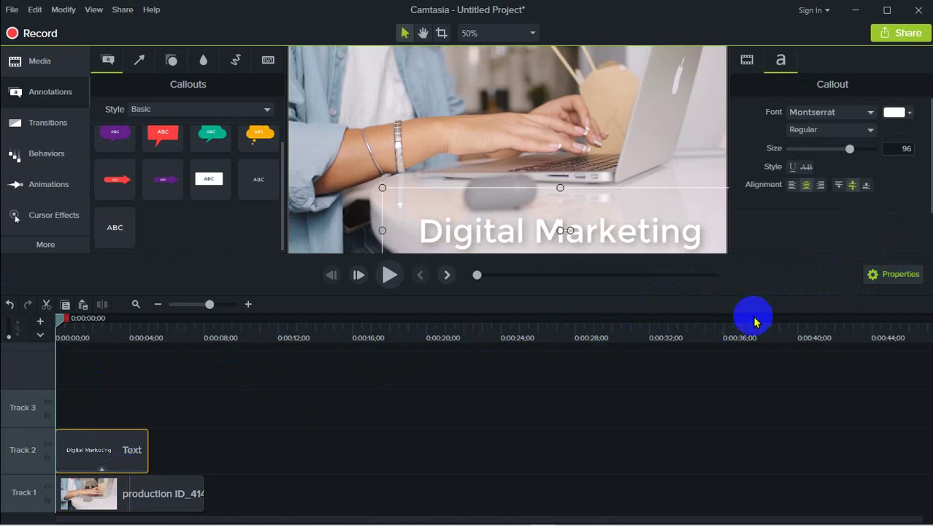
Step: Hide the object properties, reselect the "Digital Marketing" callout and show its properties again
click(905, 274)
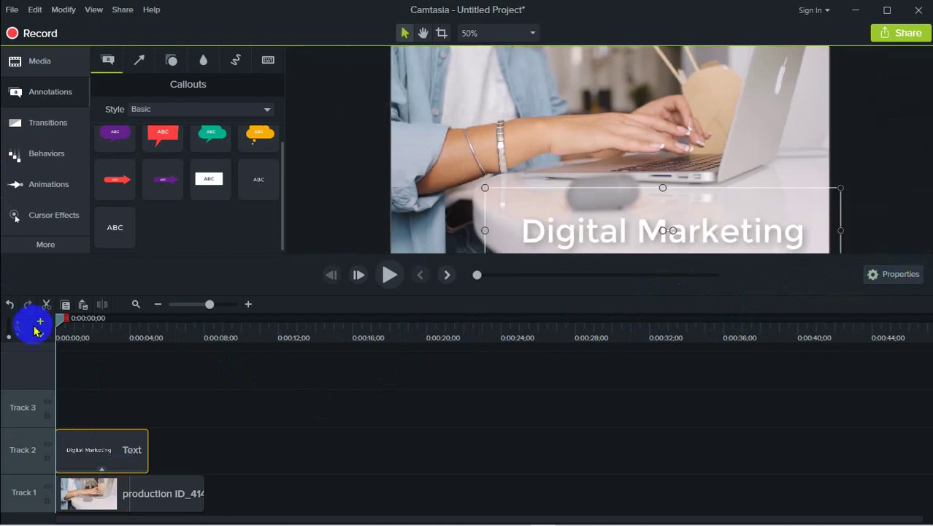
click(595, 434)
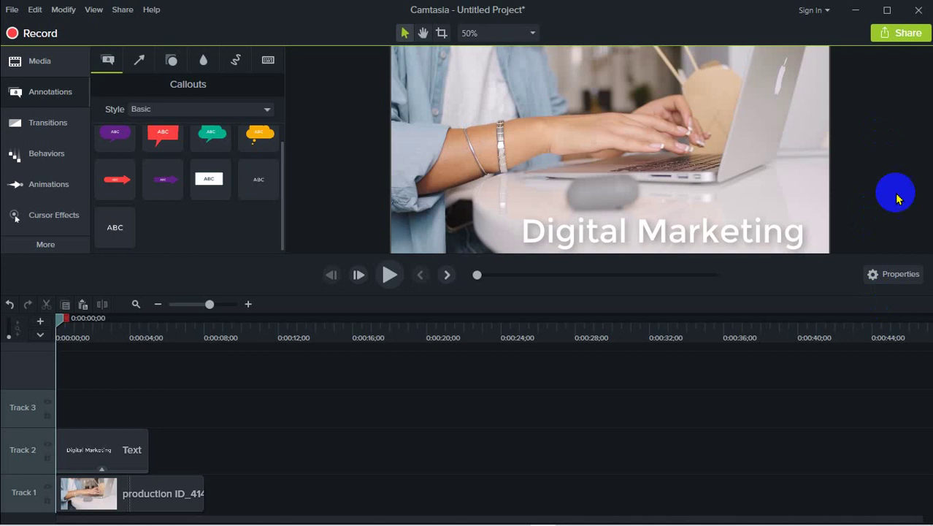
click(665, 225)
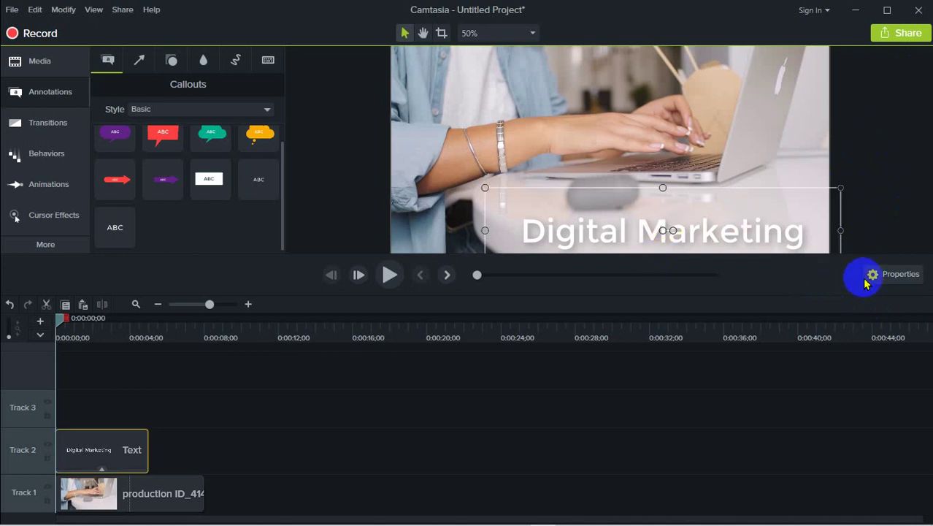
click(891, 278)
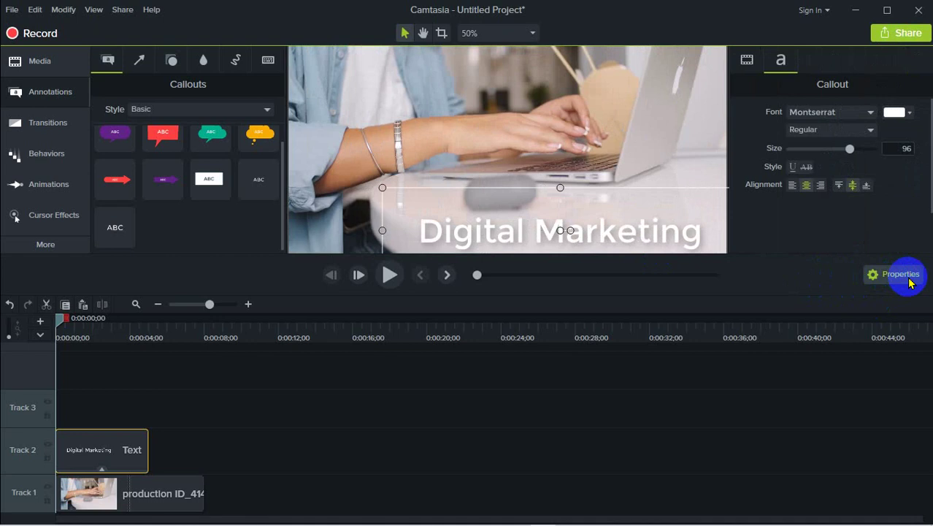
Step: Examine the callout's text properties, followed by the background clip's visual properties
click(389, 468)
click(568, 233)
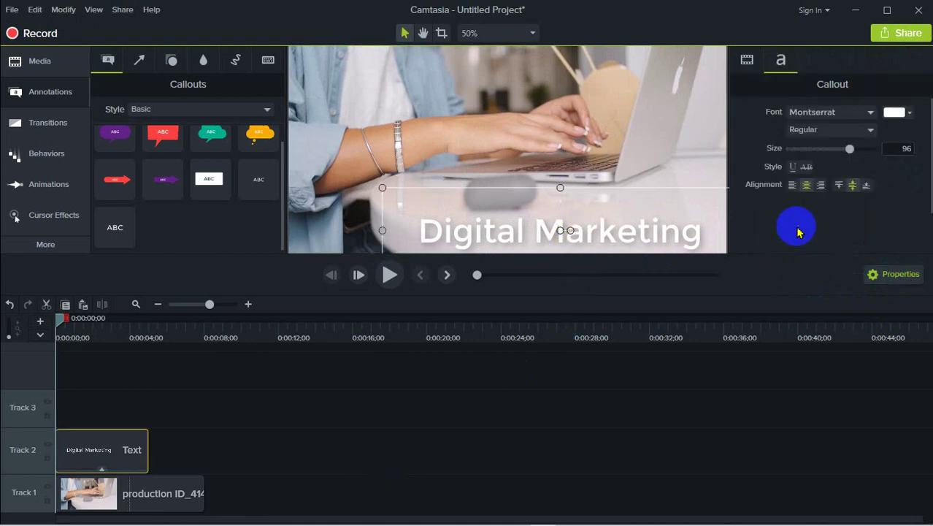
click(550, 165)
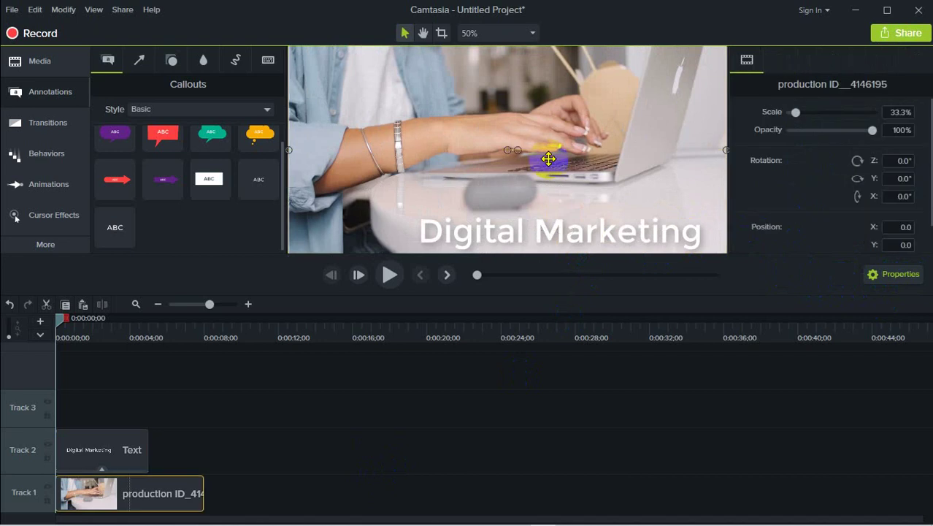
Step: Toggle the display of the background clip's properties off and on several times, ending with them shown, and deselect the clip
click(894, 274)
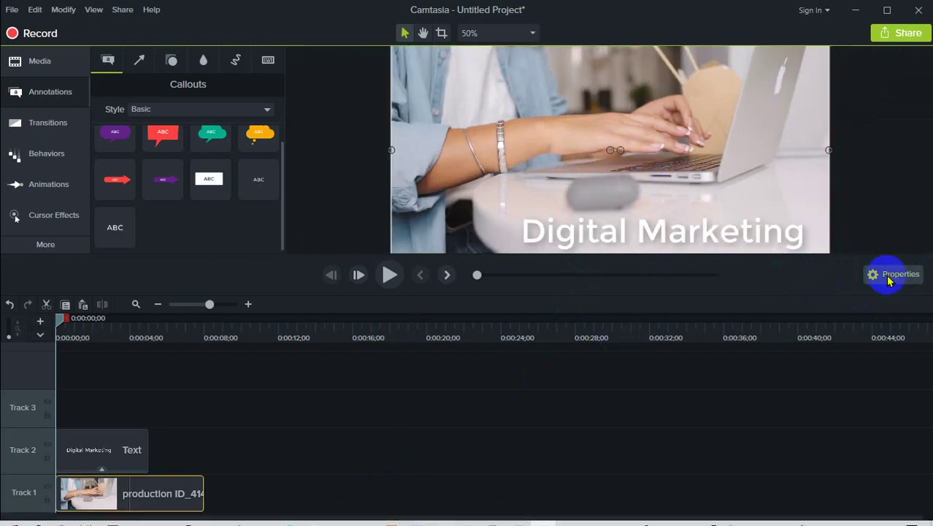
click(891, 276)
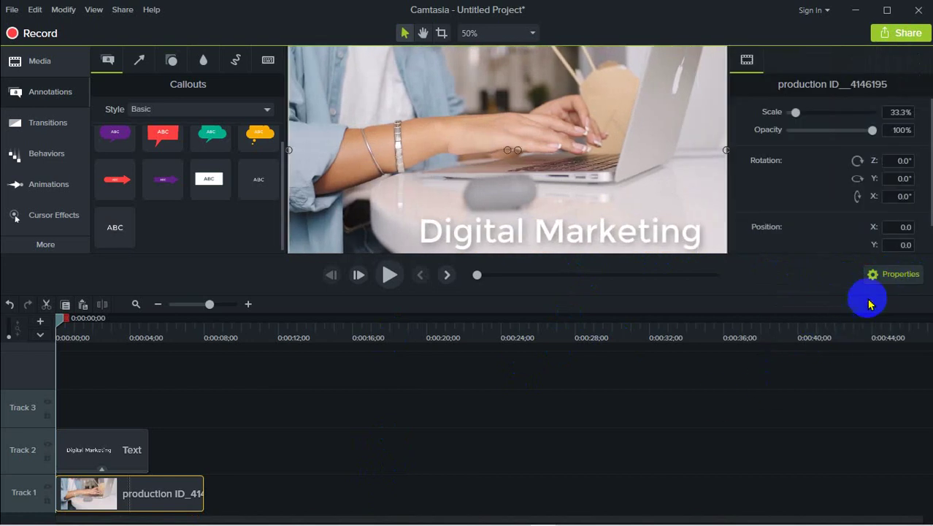
click(896, 276)
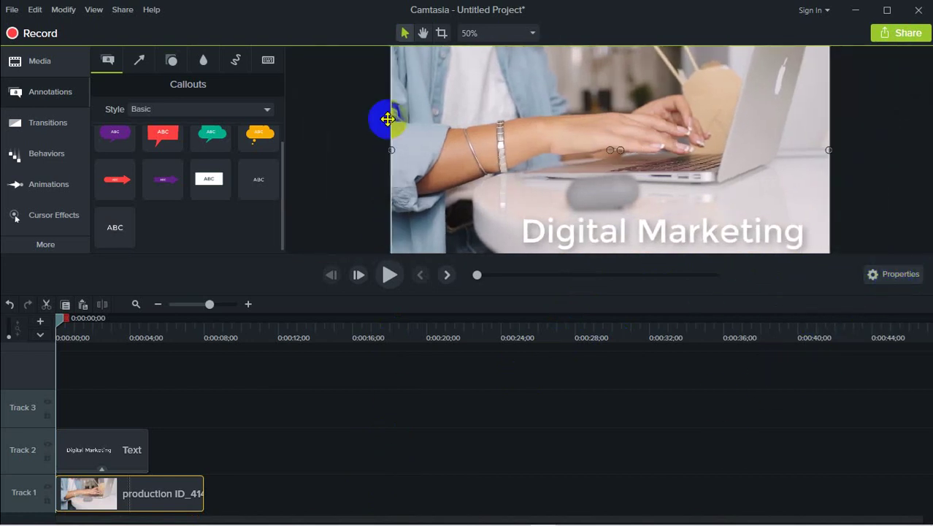
click(902, 279)
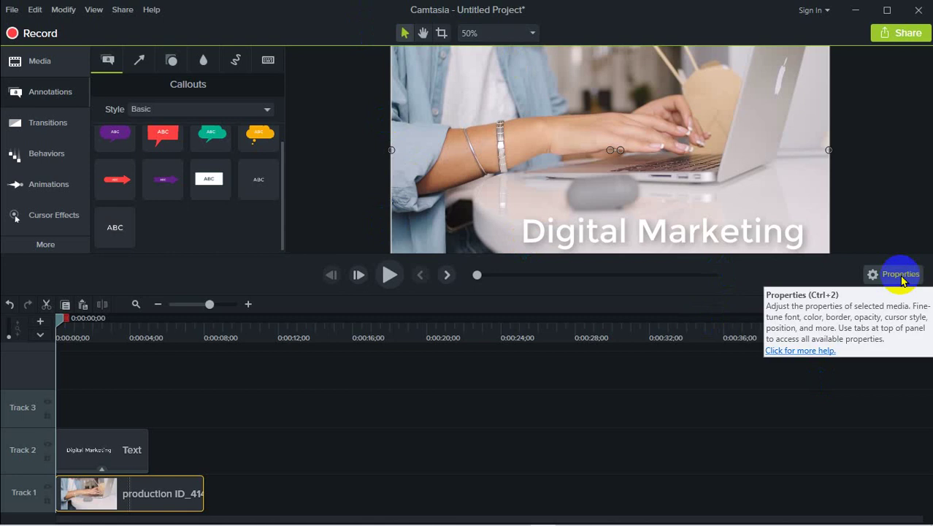
click(903, 280)
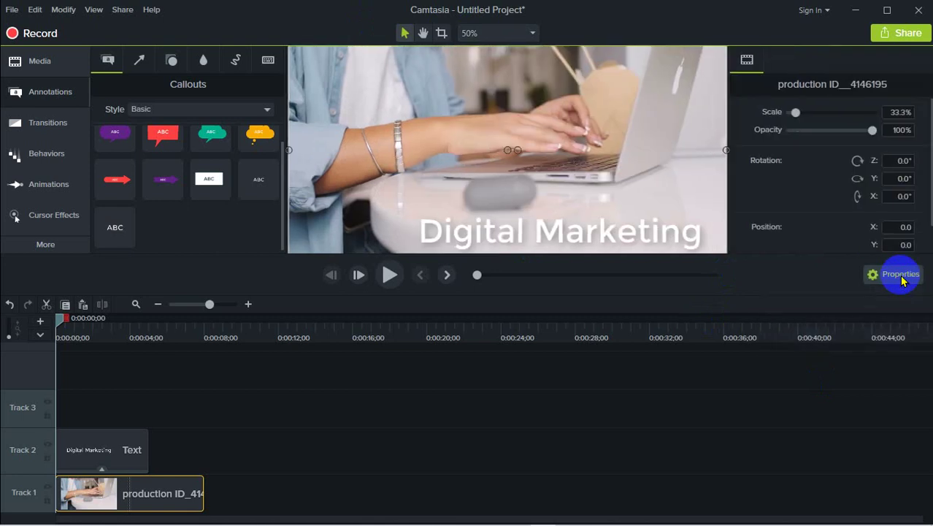
click(583, 426)
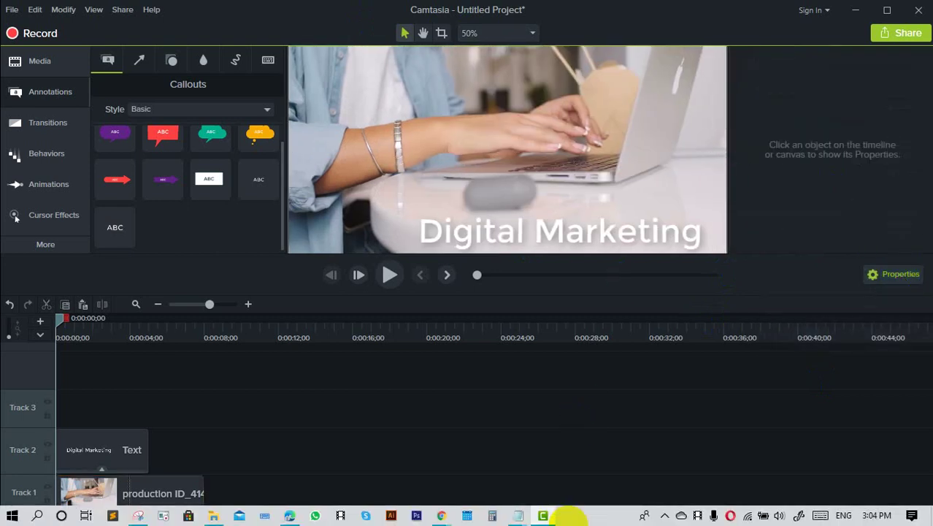
Step: Hide and show the properties from the Track 2 text clip's own commands, and clear the selection
click(94, 460)
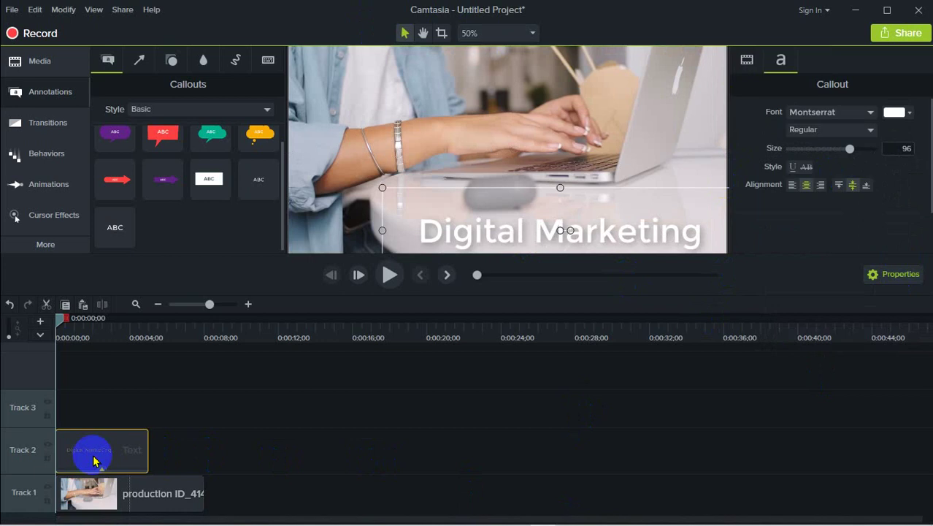
right_click(100, 458)
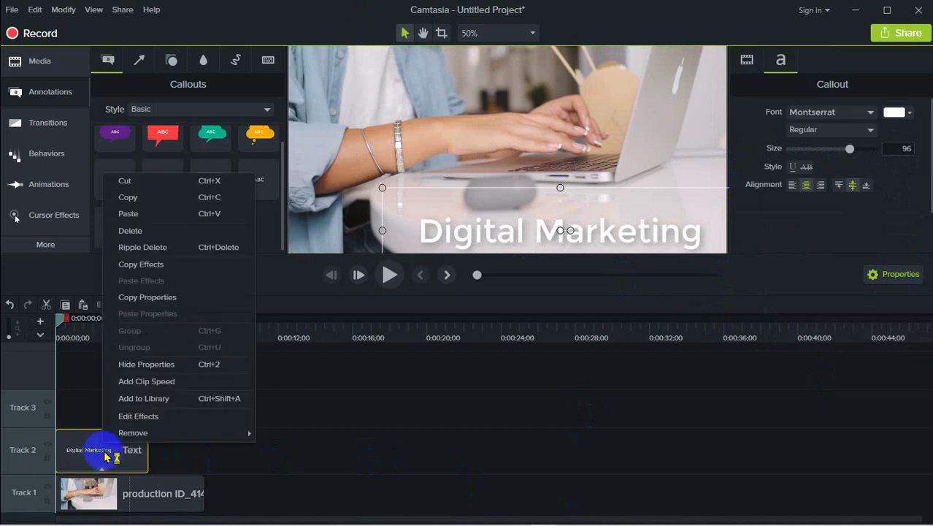
click(149, 370)
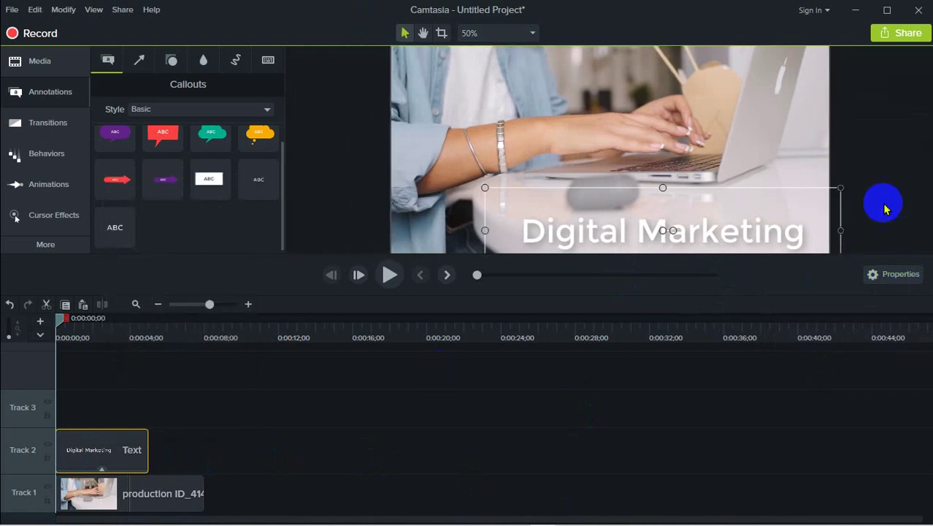
right_click(127, 449)
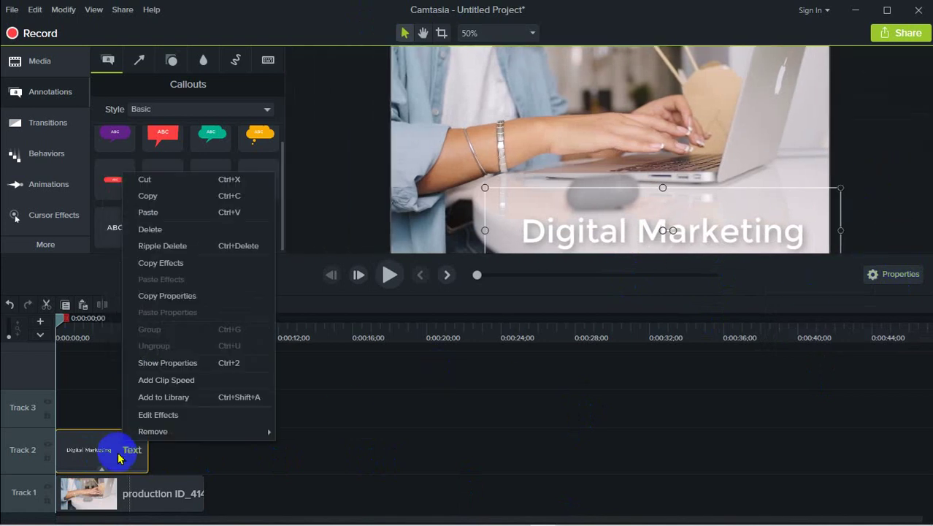
click(161, 363)
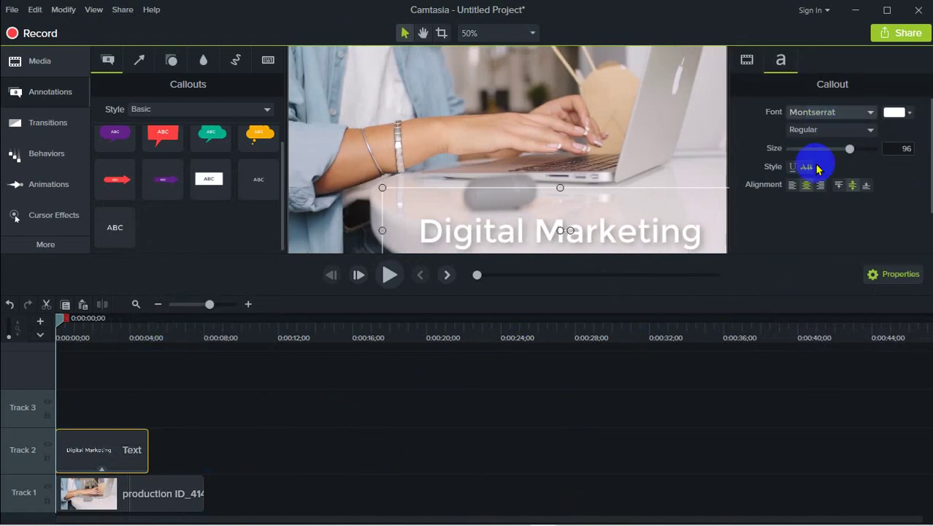
right_click(76, 453)
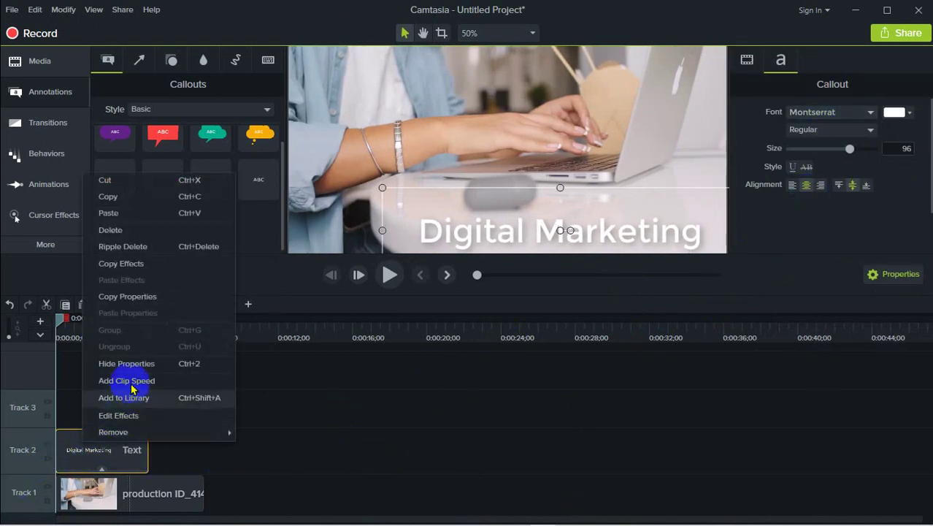
click(387, 387)
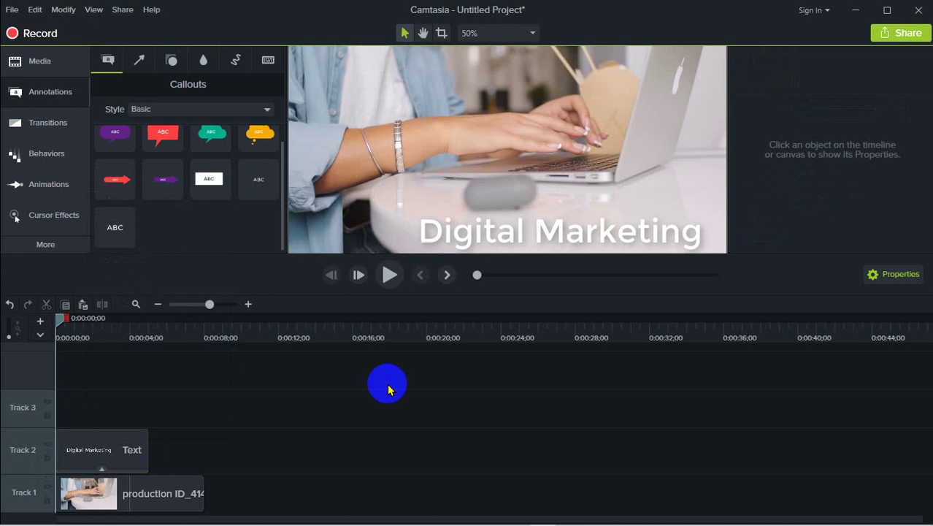
Step: Toggle the properties display off and on, and examine how it differs between the background clip and the callout
click(904, 274)
click(905, 276)
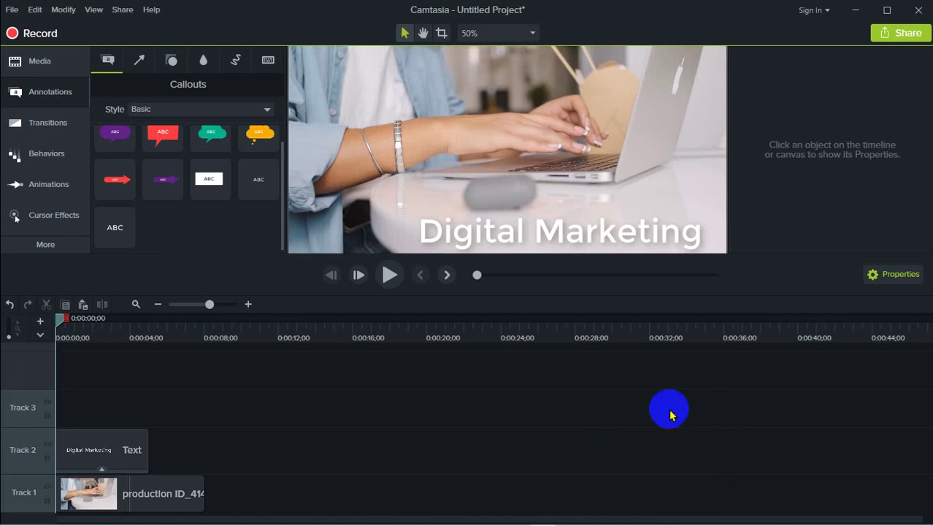
click(404, 144)
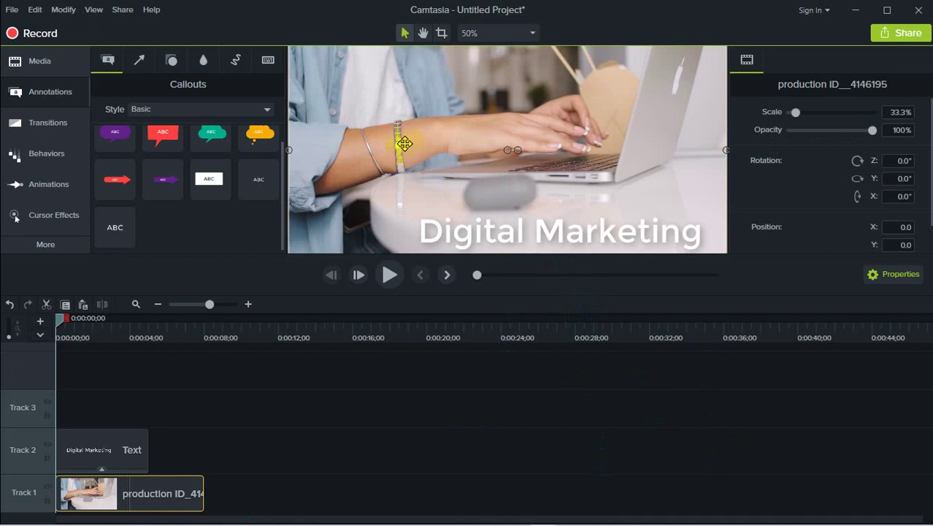
click(530, 237)
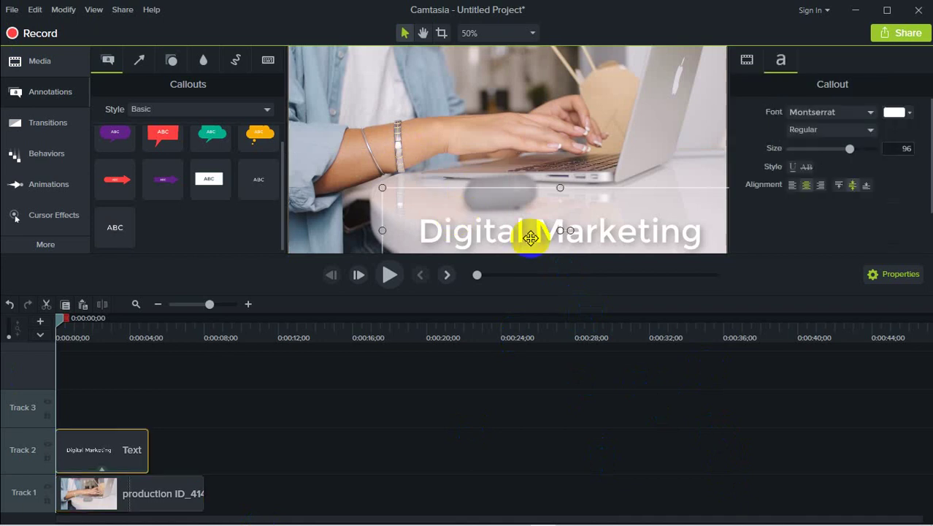
click(404, 142)
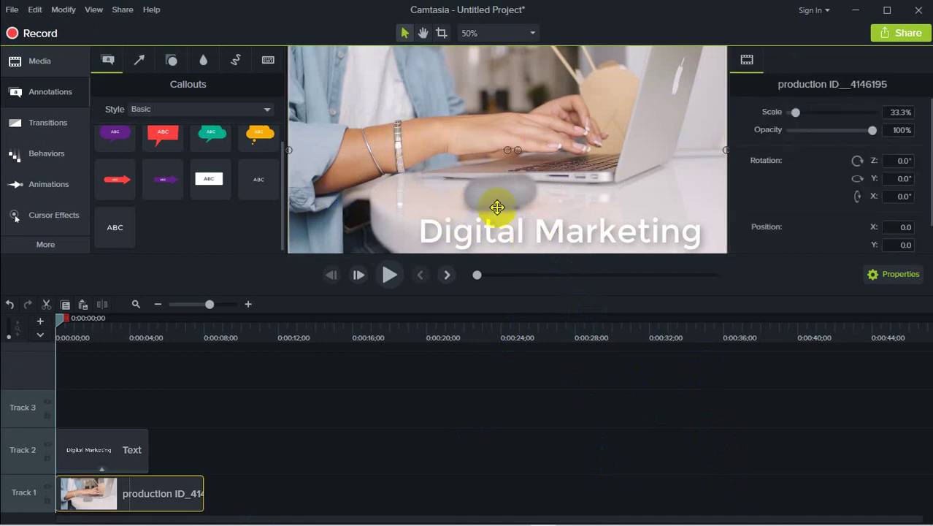
click(495, 226)
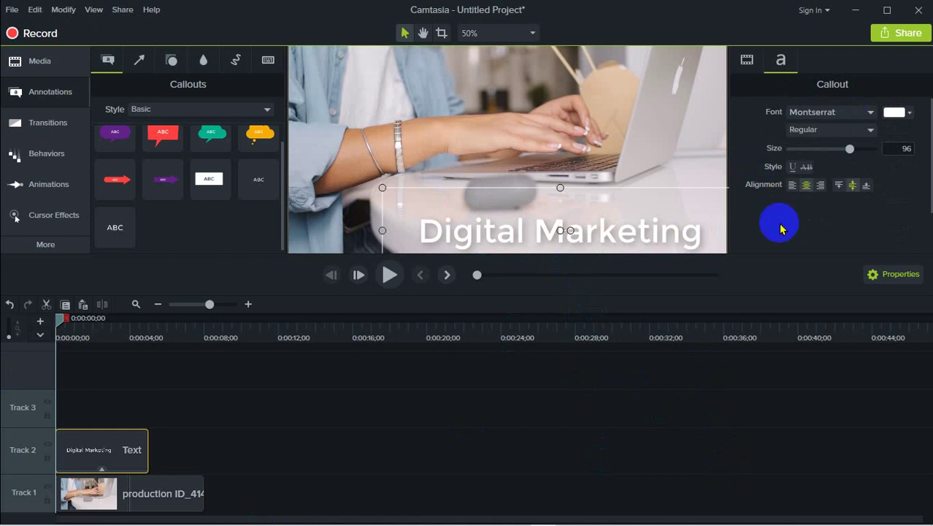
click(350, 107)
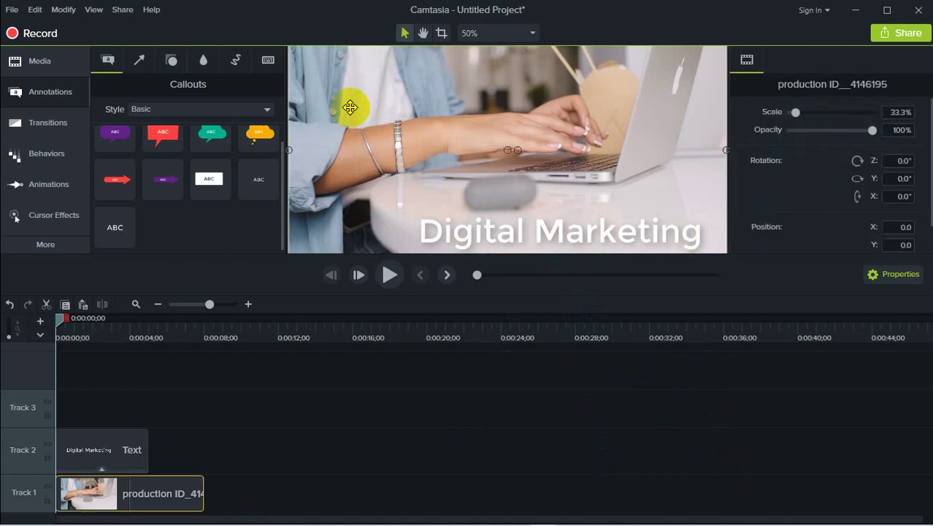
Step: Examine the background clip's scale, opacity, rotation and position properties and compare them with the "Digital Marketing" callout's text properties
scroll(797, 194, down, 1)
scroll(798, 197, up, 1)
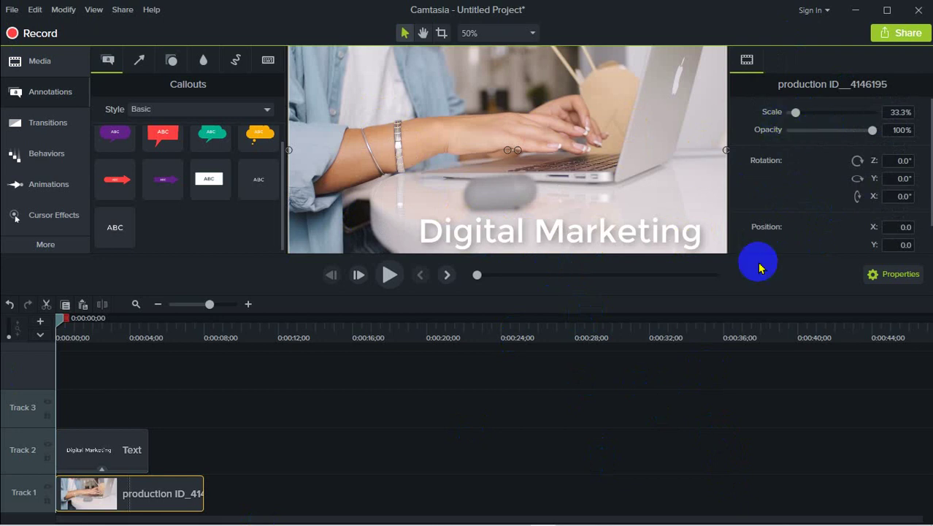
click(553, 232)
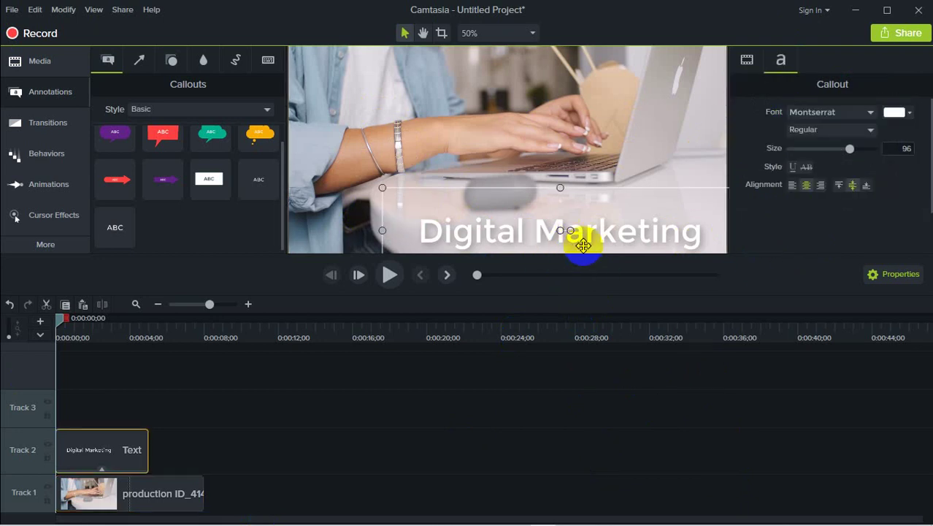
click(664, 225)
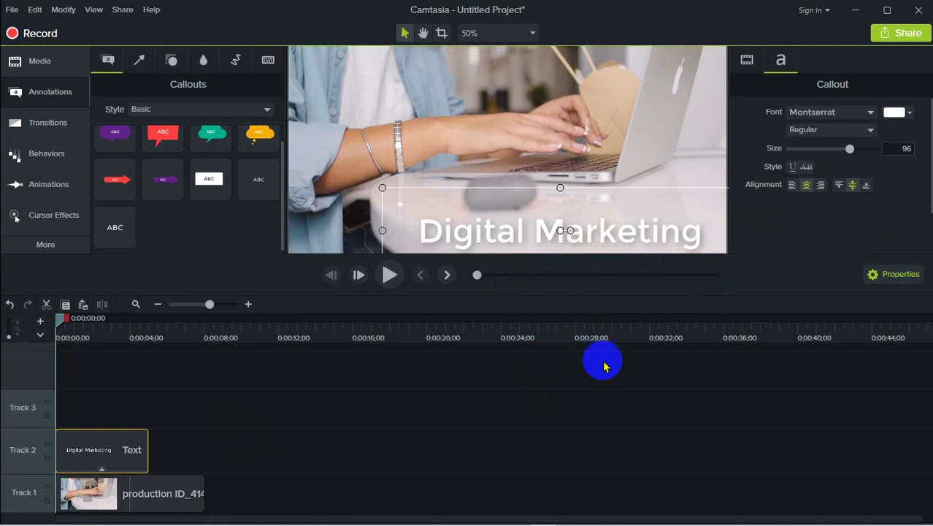
Step: Browse the whole list of fonts available for the "Digital Marketing" callout, keeping Montserrat
click(863, 114)
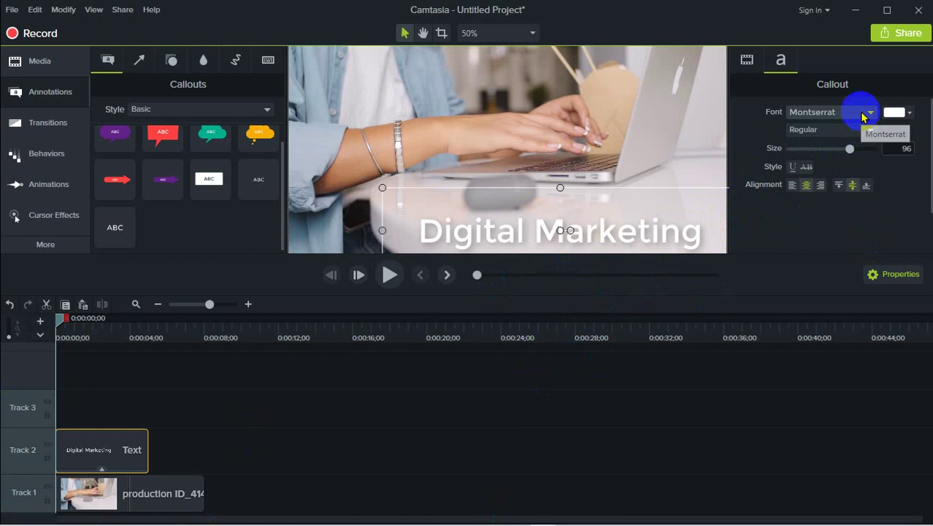
click(867, 191)
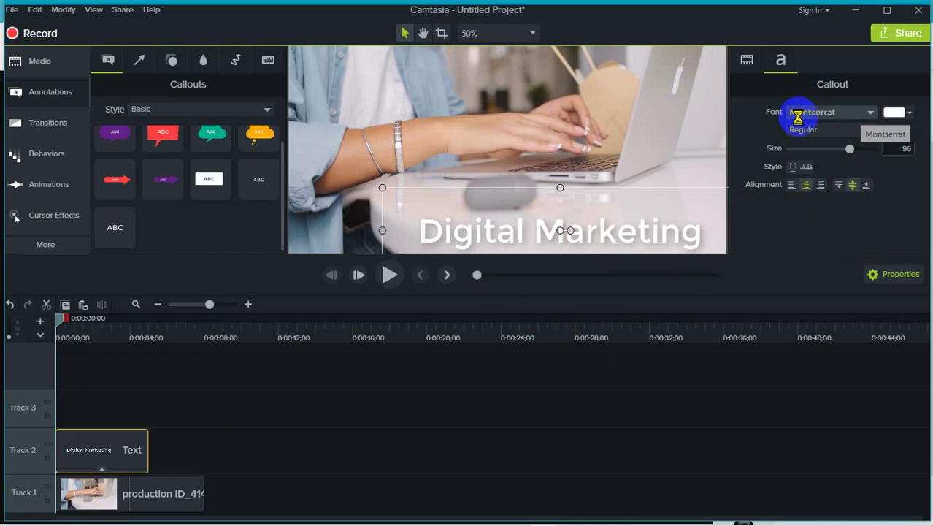
click(798, 117)
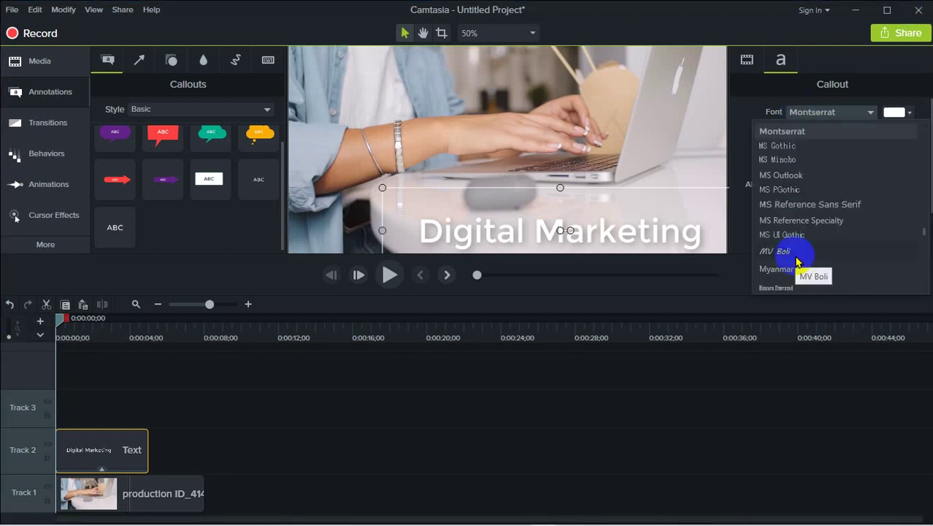
scroll(801, 212, down, 15)
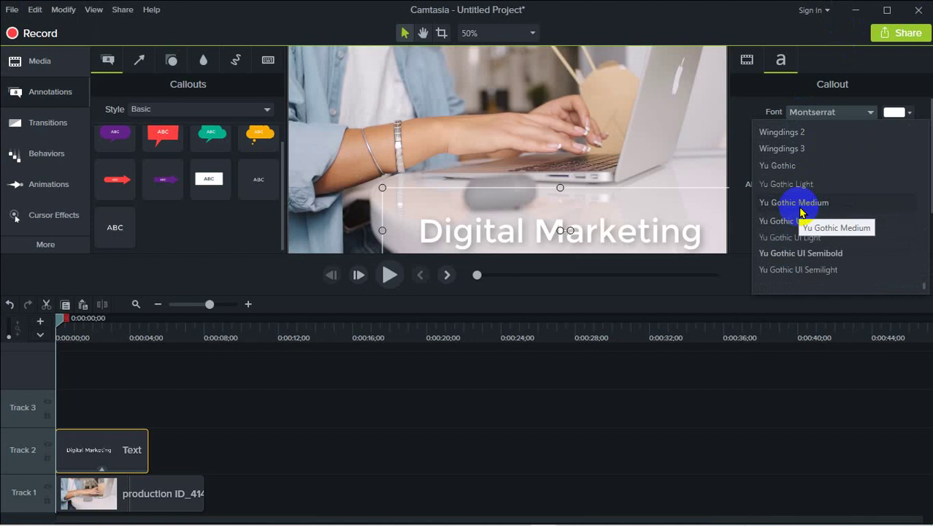
scroll(801, 212, up, 20)
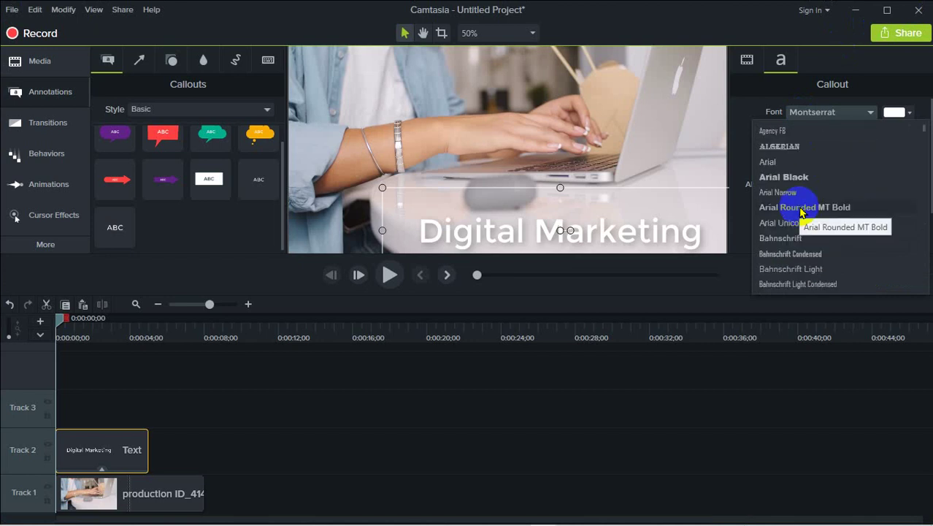
click(740, 121)
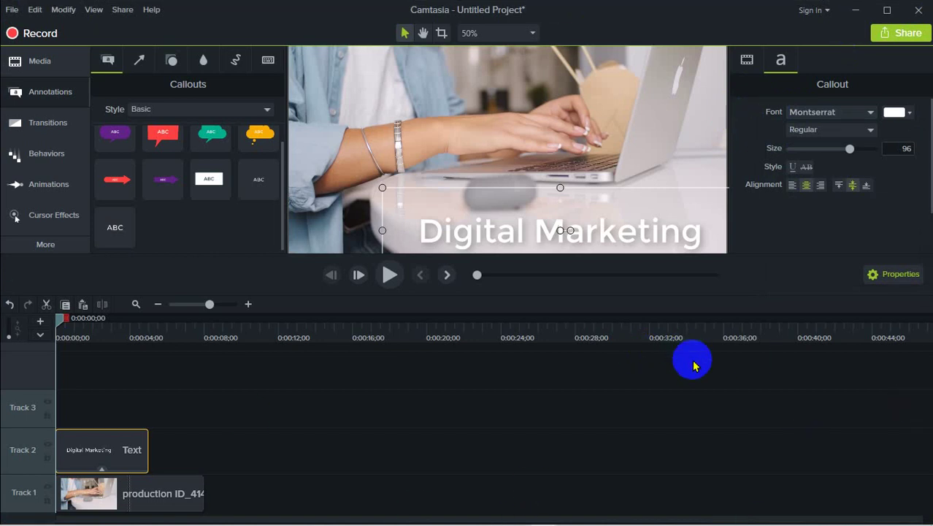
click(535, 241)
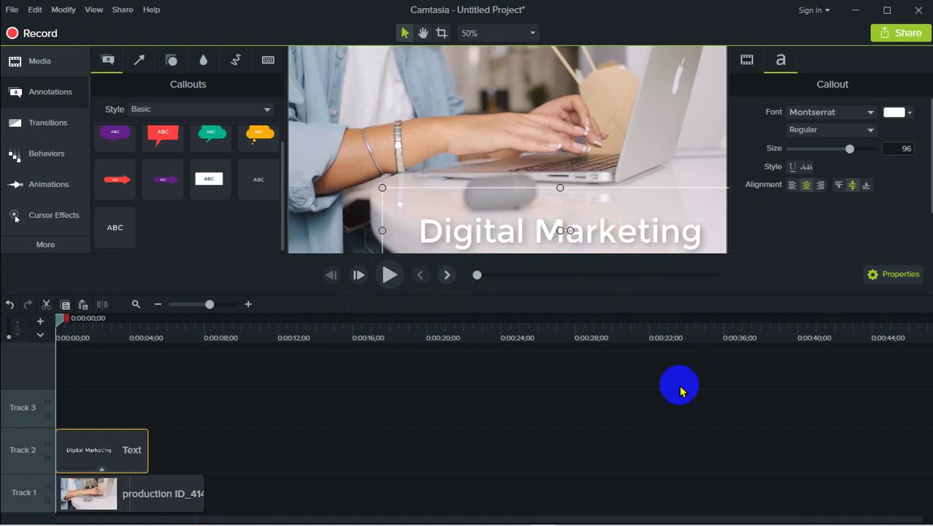
Step: Try dark red (#9C2B2B), yellow, olive grey (#56583E) and bright red as the callout's font colour
click(909, 113)
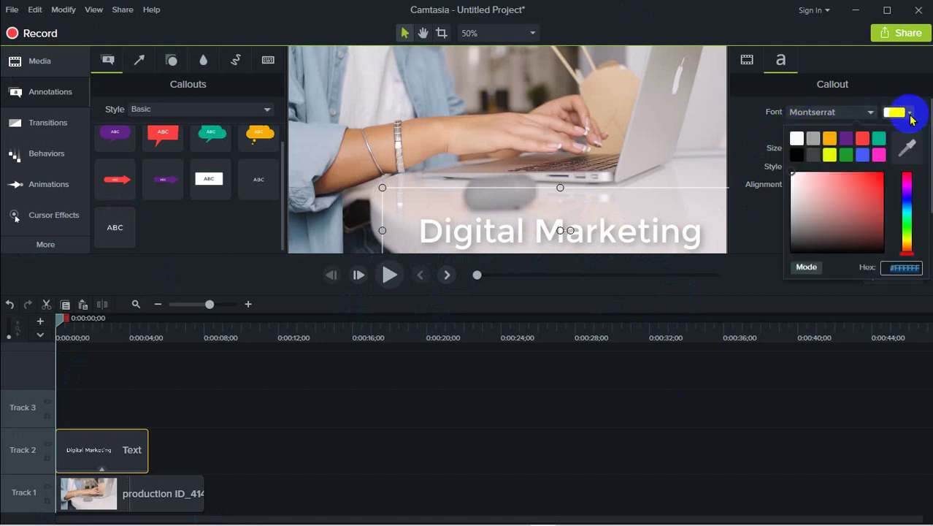
click(859, 205)
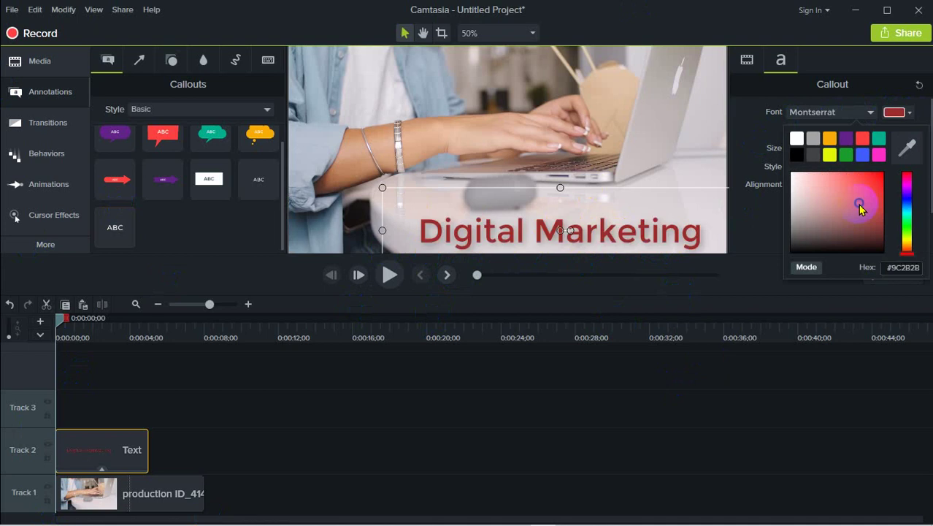
click(861, 184)
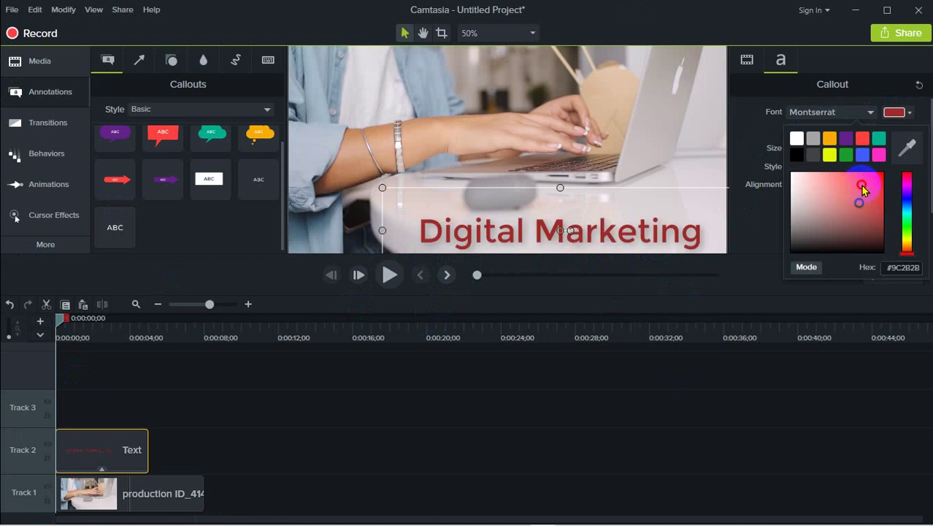
click(832, 156)
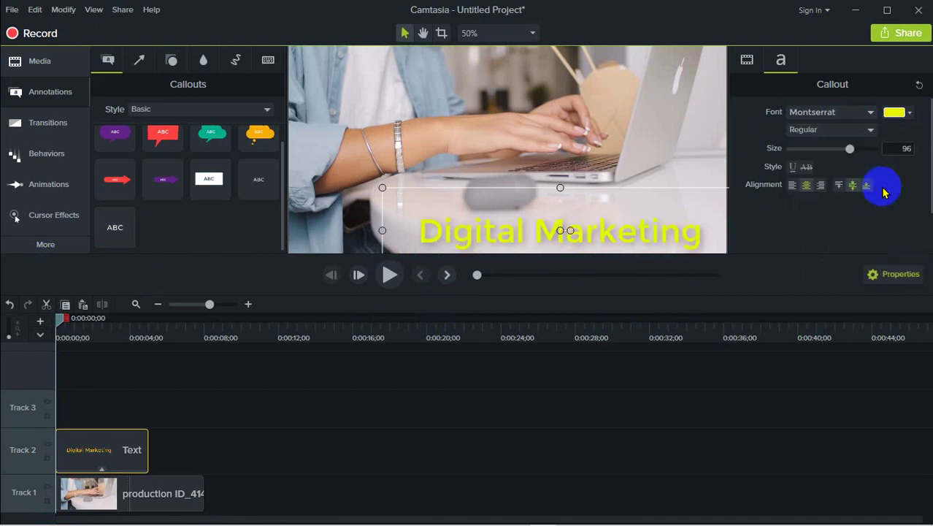
click(894, 114)
click(819, 233)
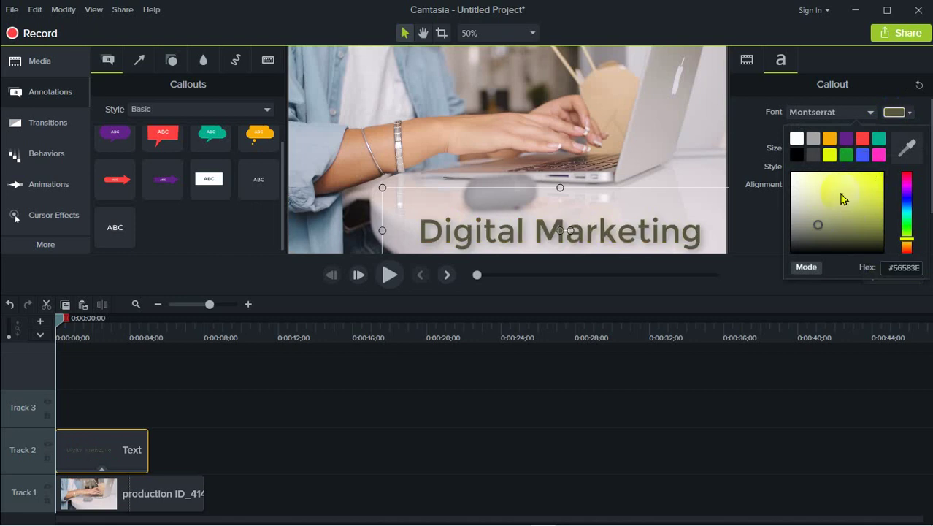
click(878, 154)
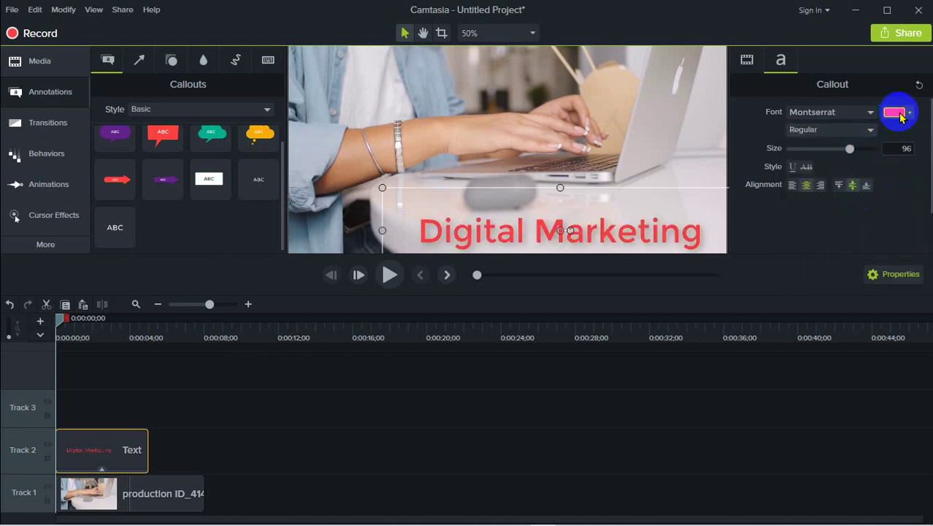
Step: Set the callout's font colour to a custom dark red and deselect the callout
click(895, 112)
click(799, 140)
click(895, 112)
click(867, 179)
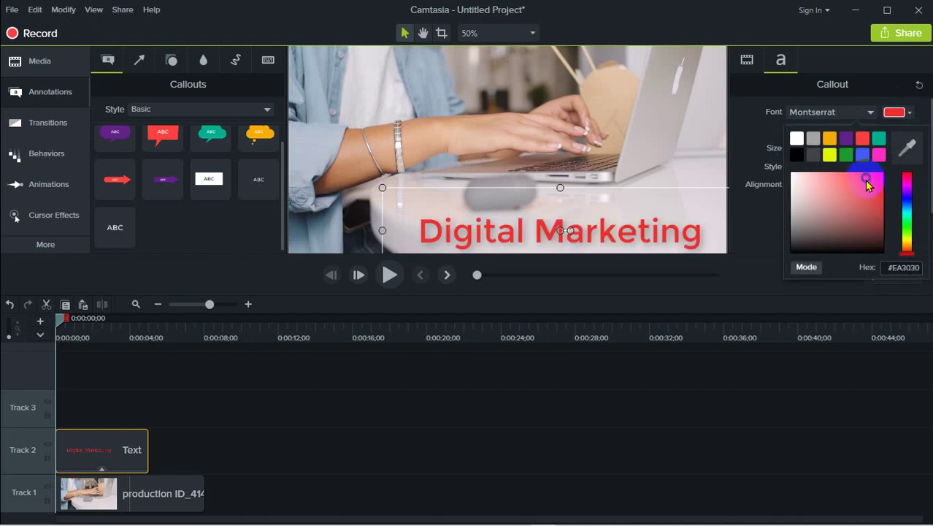
drag(874, 187, 878, 218)
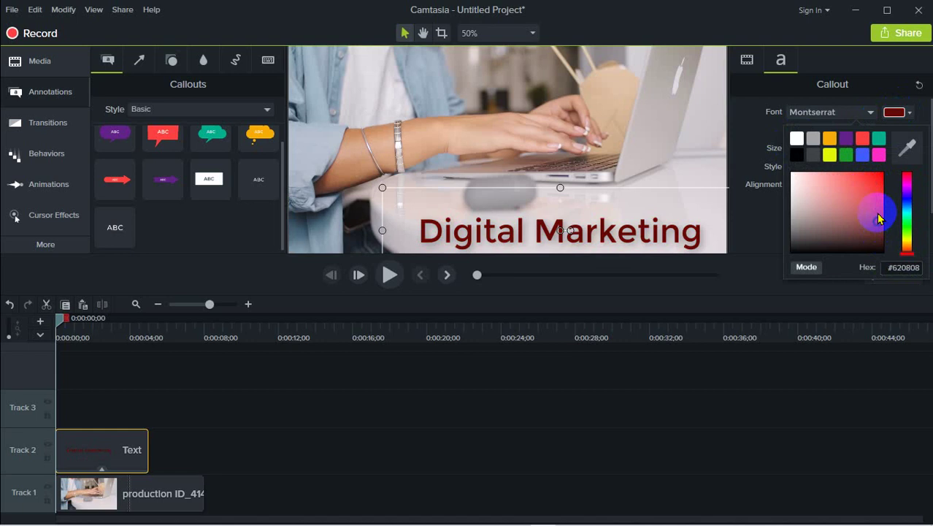
click(745, 396)
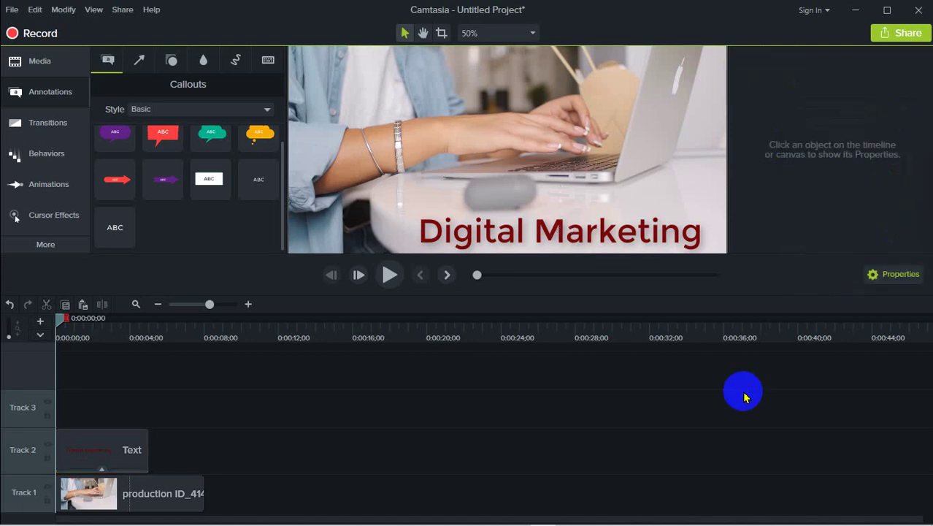
Step: Reduce the "Digital Marketing" callout's font size to 90 and clear the selection
click(640, 246)
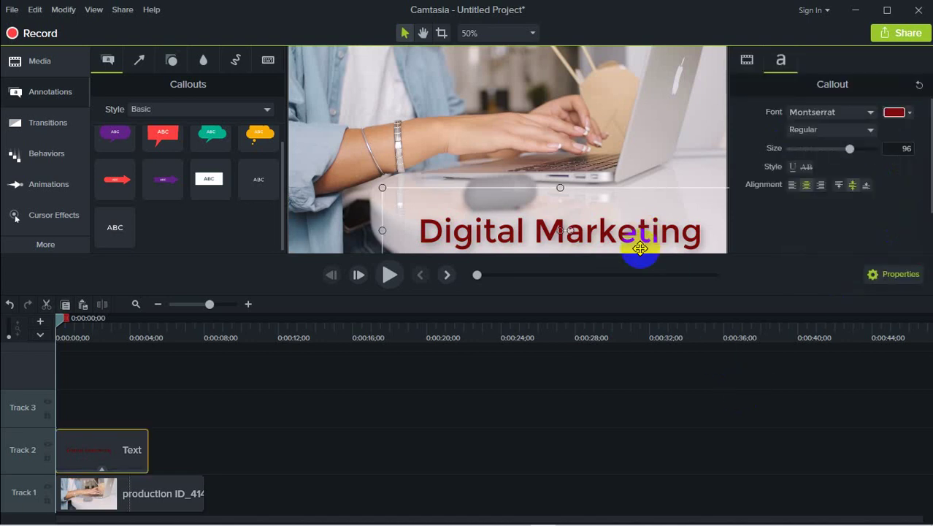
click(481, 415)
click(560, 231)
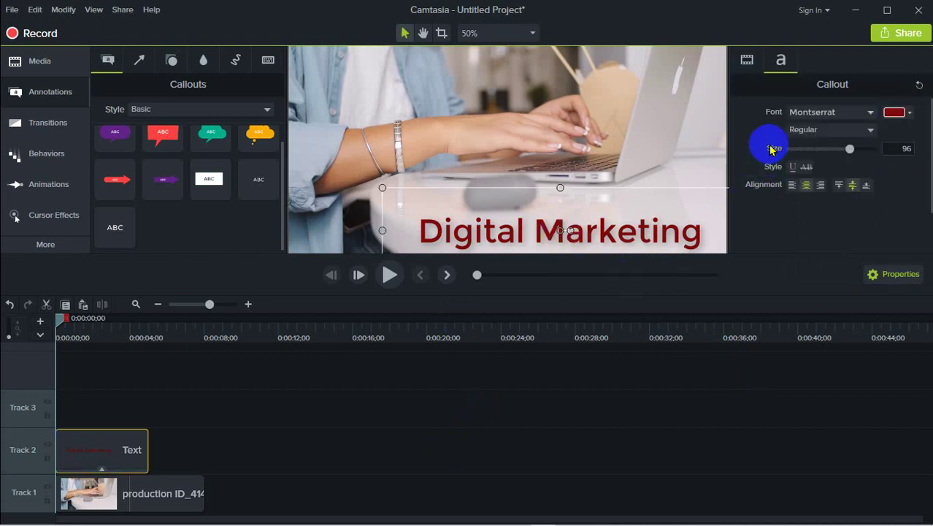
mouse_move(851, 153)
mouse_down()
mouse_move(799, 158)
mouse_move(838, 157)
mouse_move(819, 149)
mouse_move(847, 158)
mouse_up()
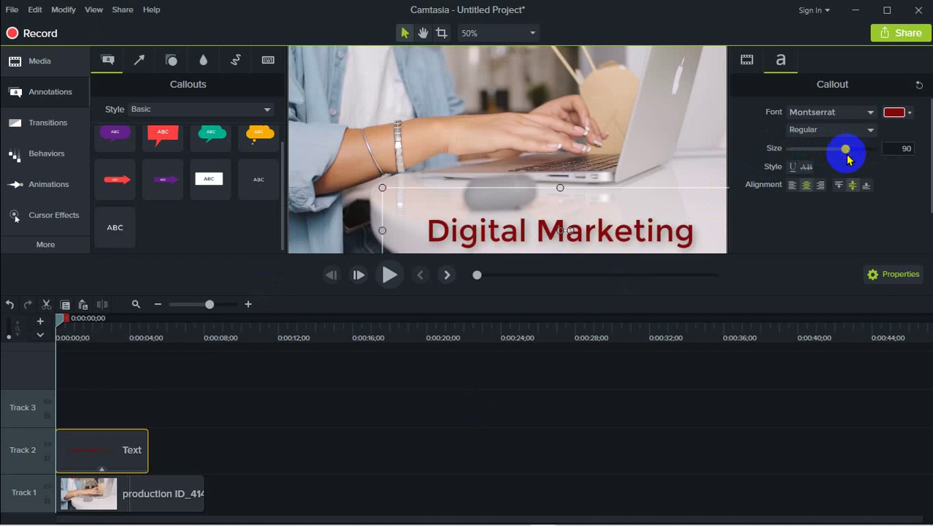
double_click(913, 151)
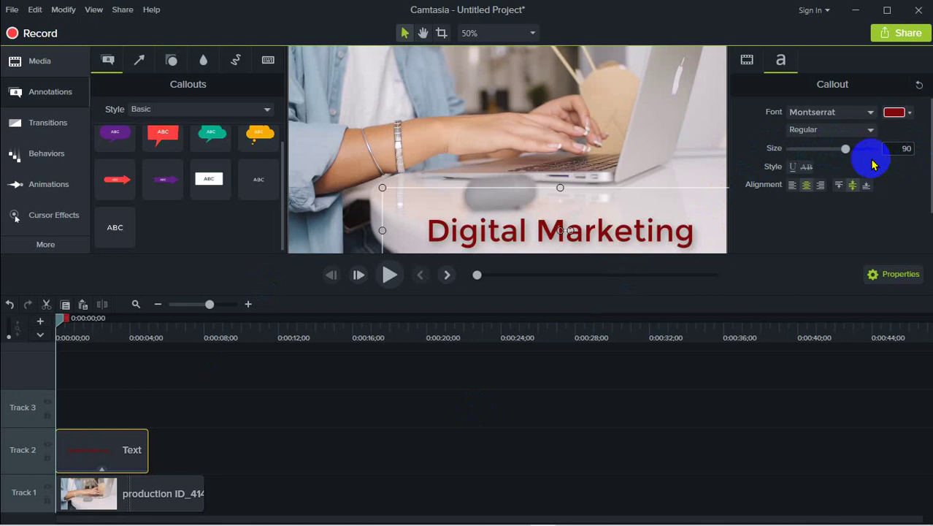
click(699, 441)
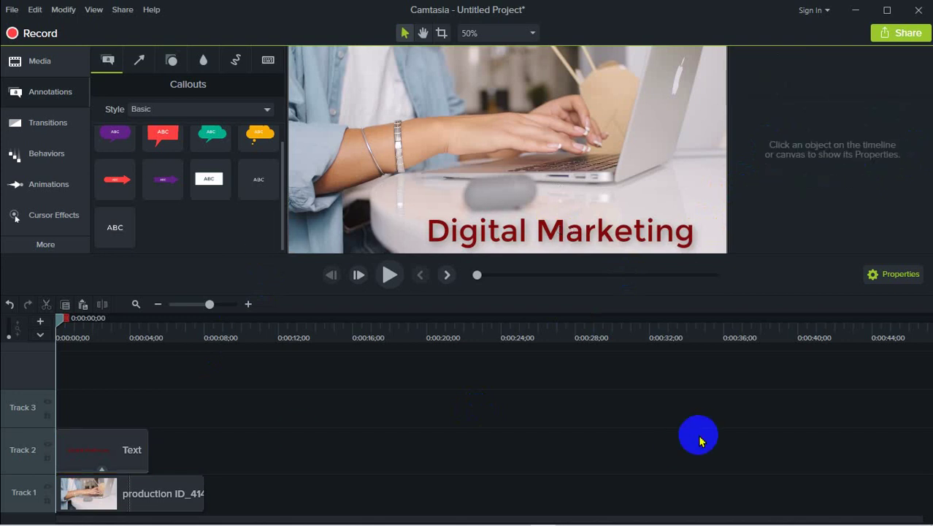
click(589, 220)
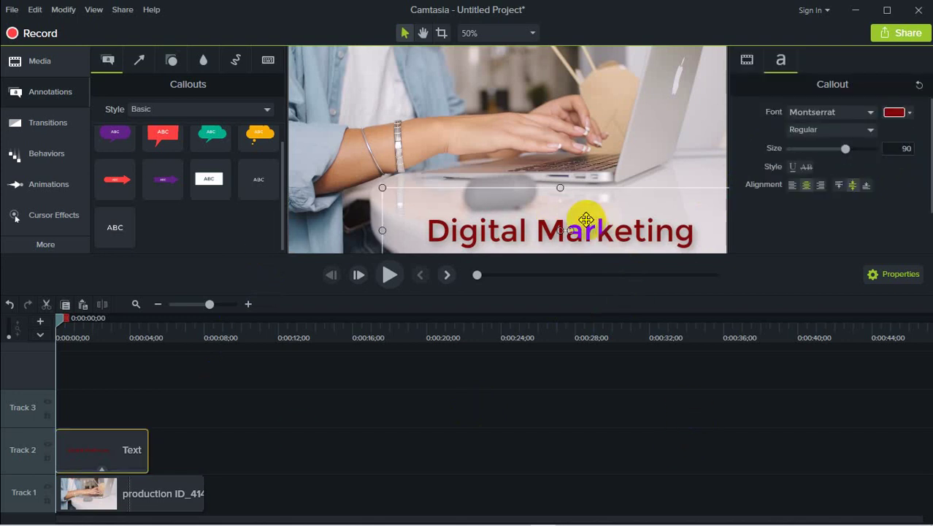
click(515, 415)
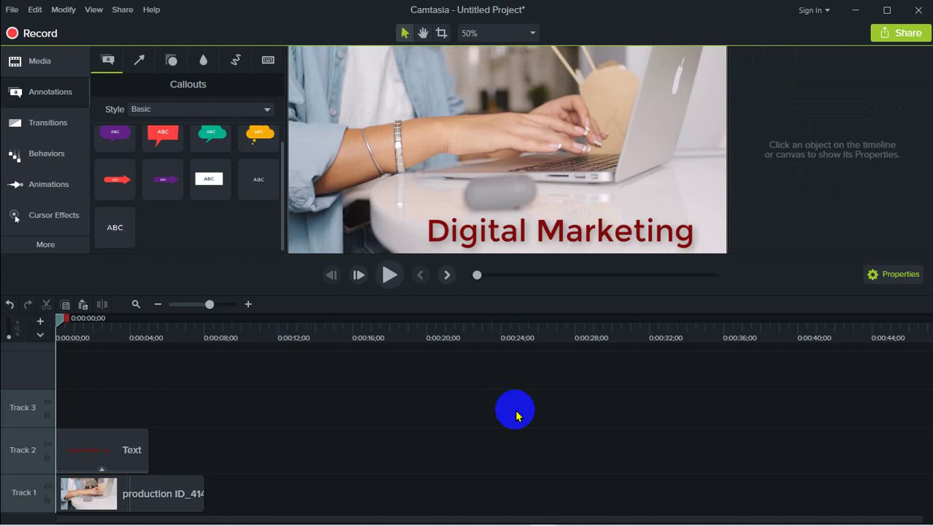
Step: Preview the text over the background clip through to the end, return to the start and play a short stretch again
click(390, 278)
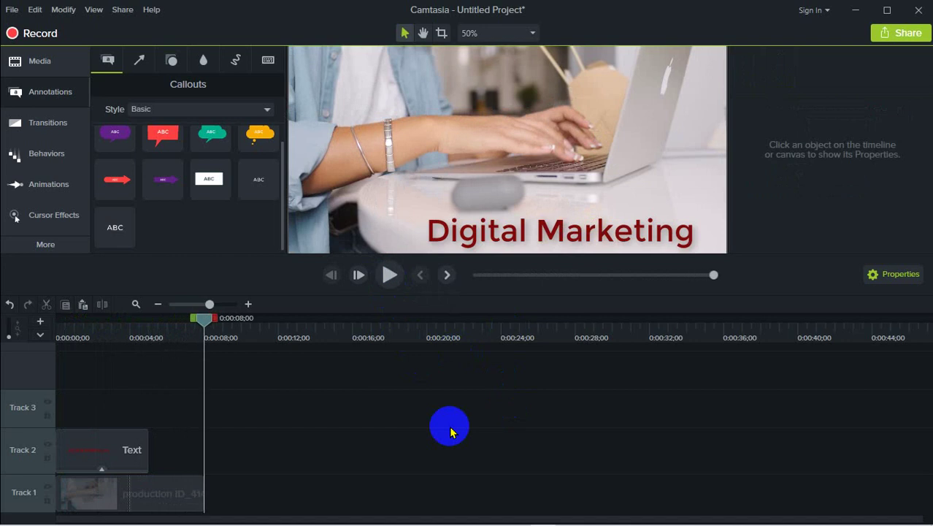
click(391, 274)
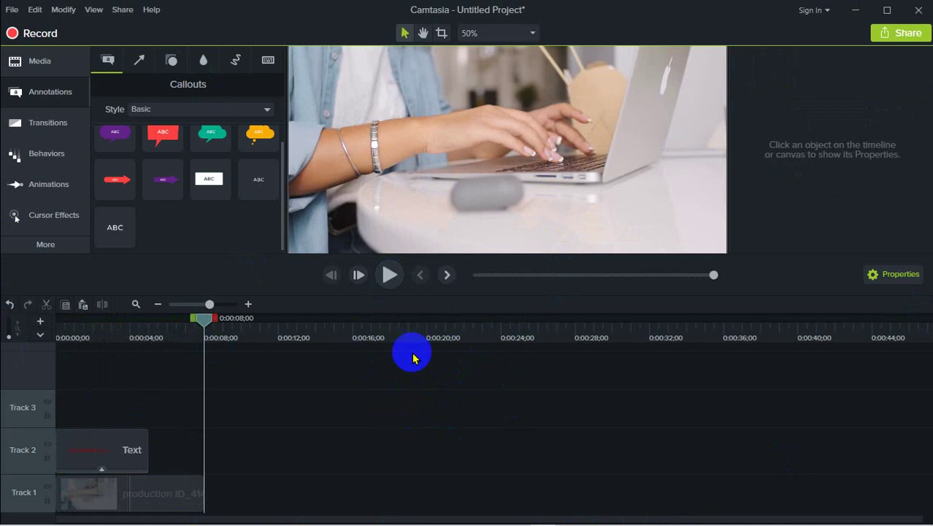
drag(202, 338, 35, 346)
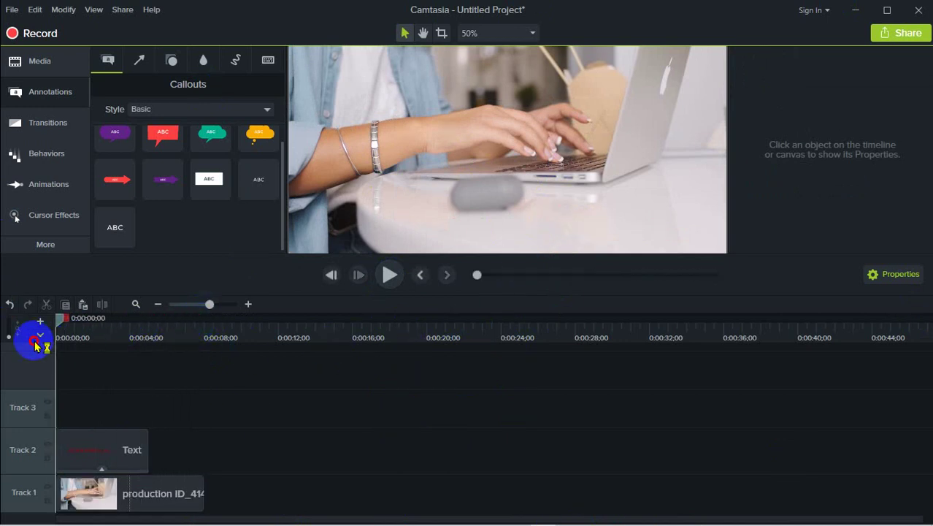
click(389, 277)
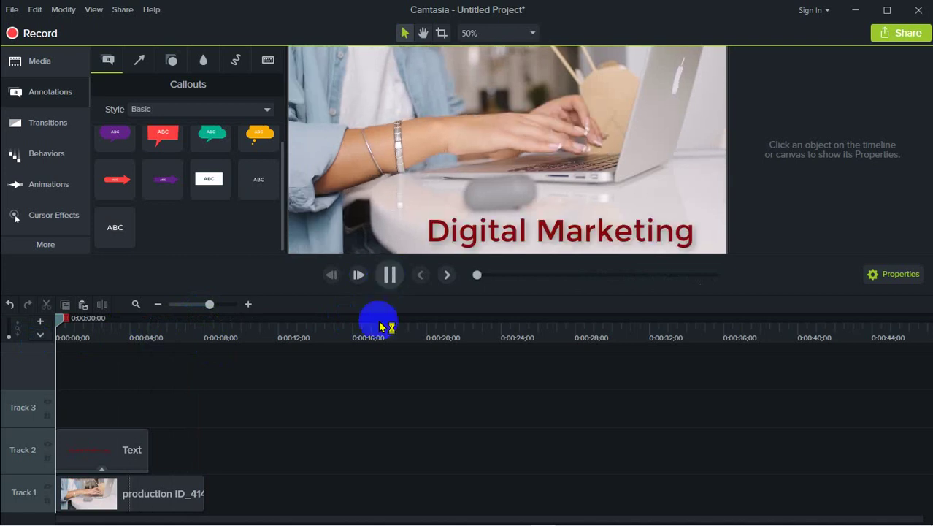
click(390, 277)
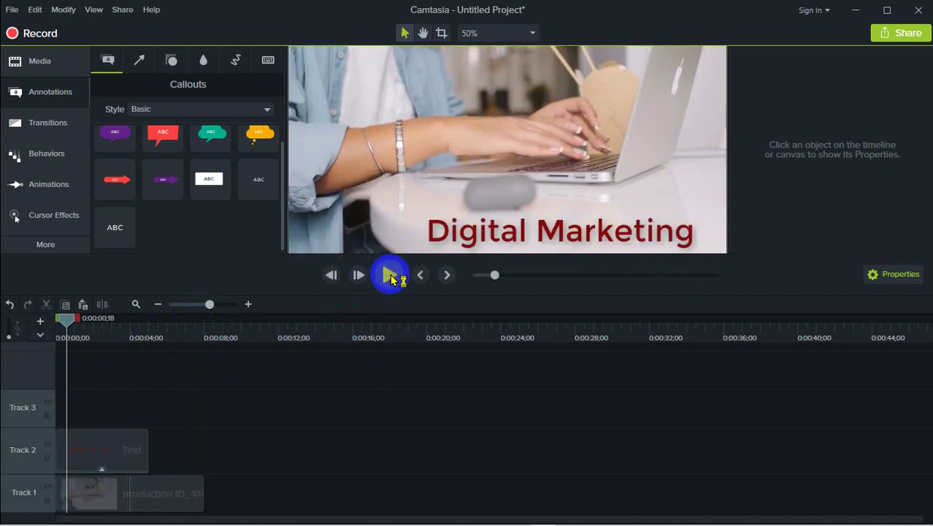
Step: Scrub the playhead around the end of the Track 2 text clip to examine when the callout disappears, stopping at 0:00:04;27
click(111, 453)
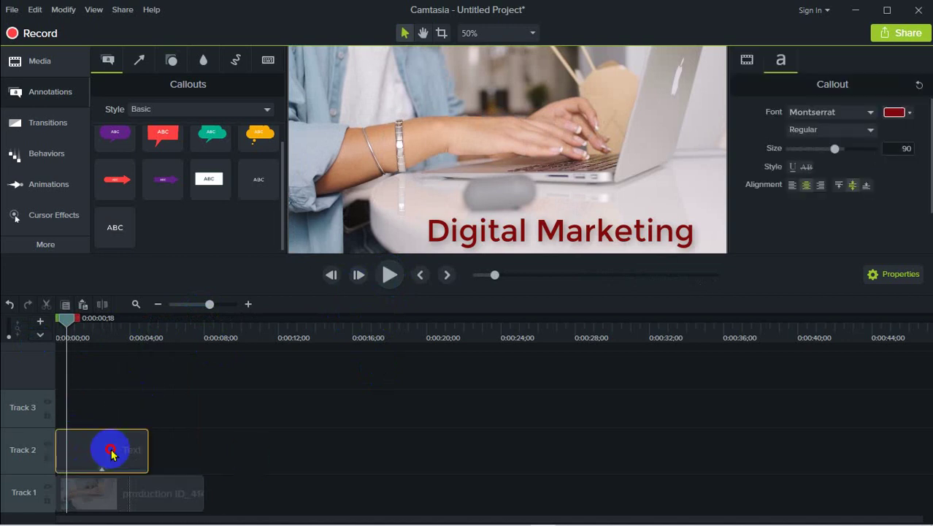
click(69, 321)
drag(70, 322, 154, 341)
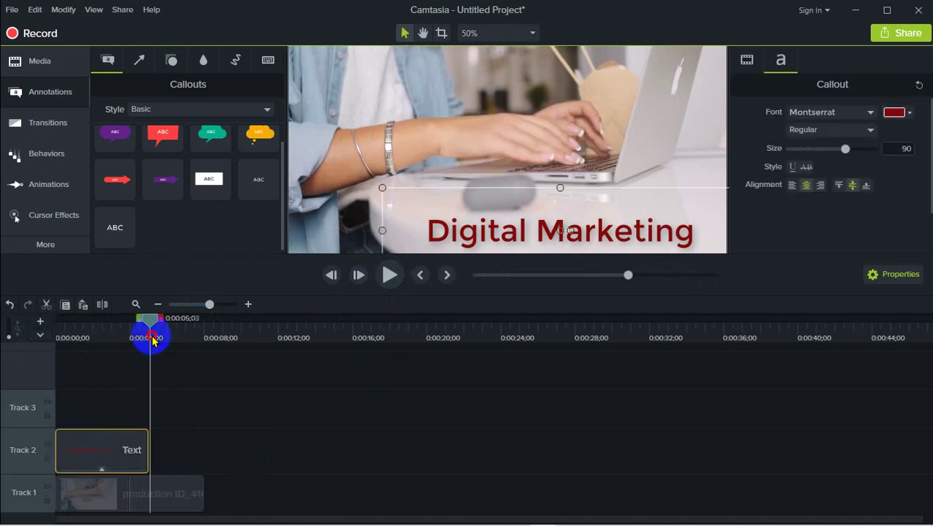
drag(153, 340, 149, 340)
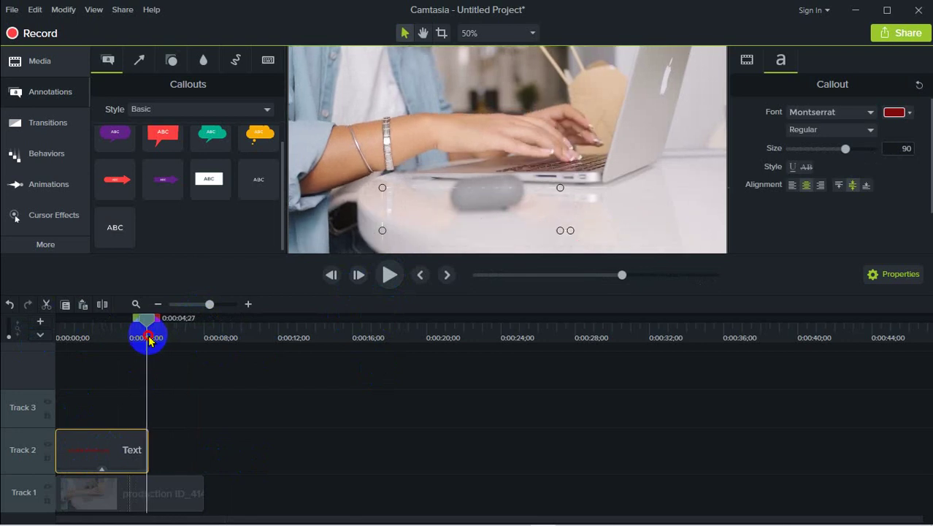
click(173, 357)
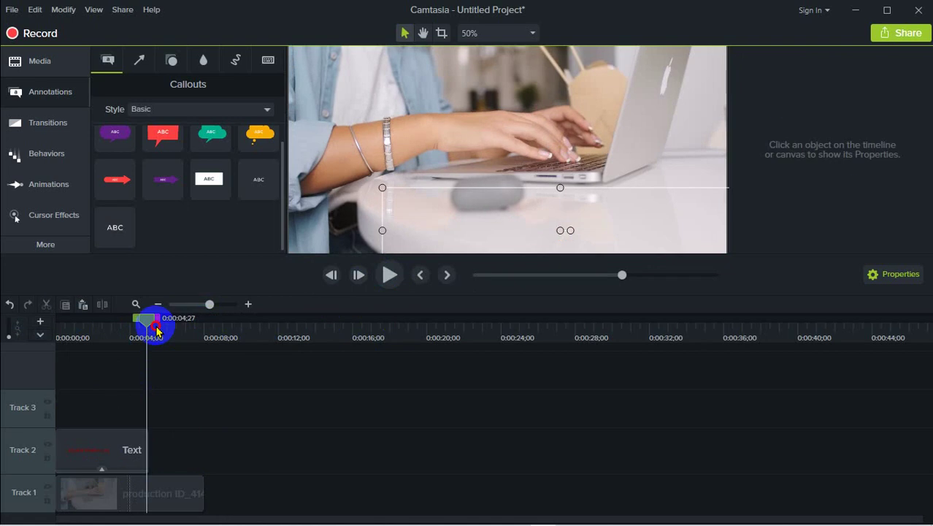
Step: Return the playhead to the start and extend the Track 2 text clip to an 8-second duration, matching the Track 1 clip's end
drag(152, 321, 52, 340)
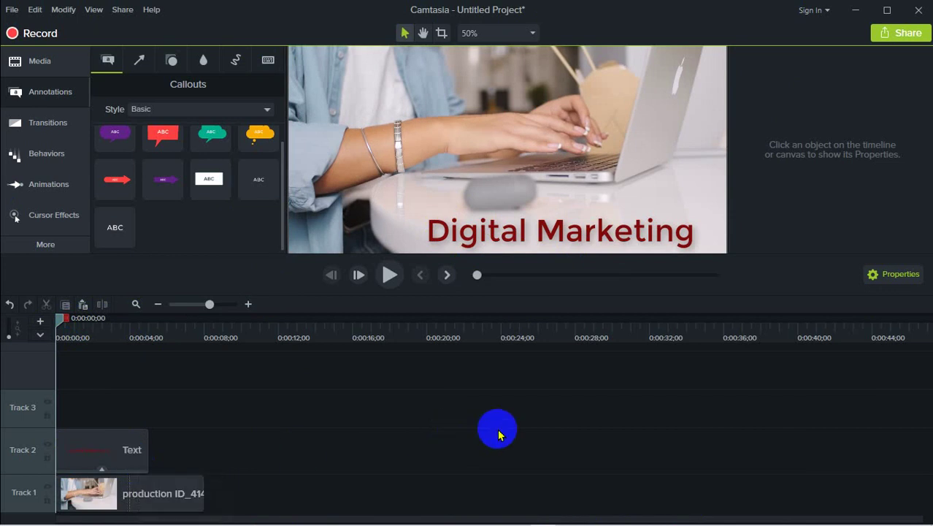
click(120, 464)
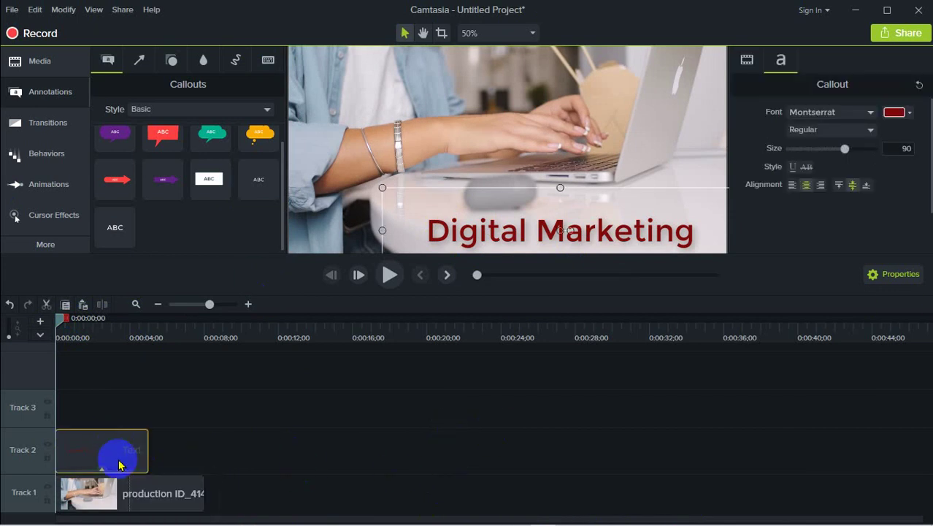
drag(148, 454, 199, 460)
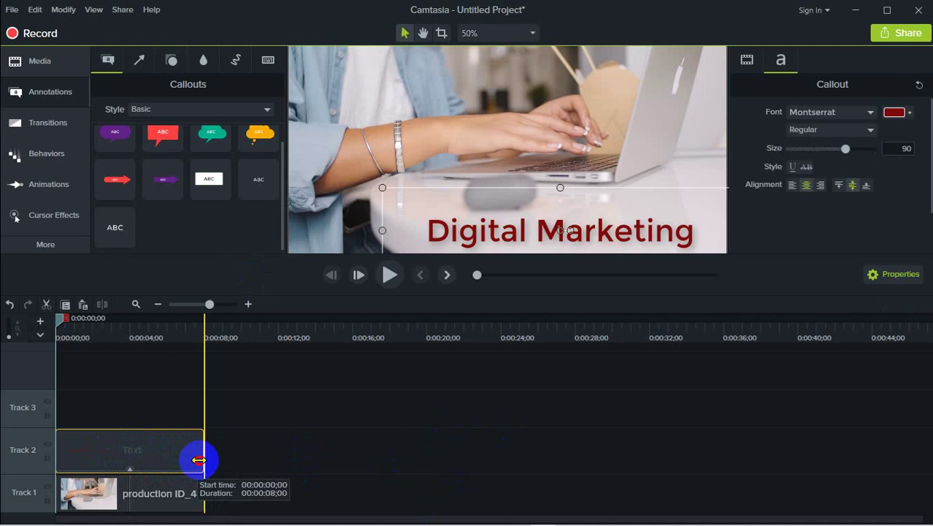
drag(199, 460, 201, 461)
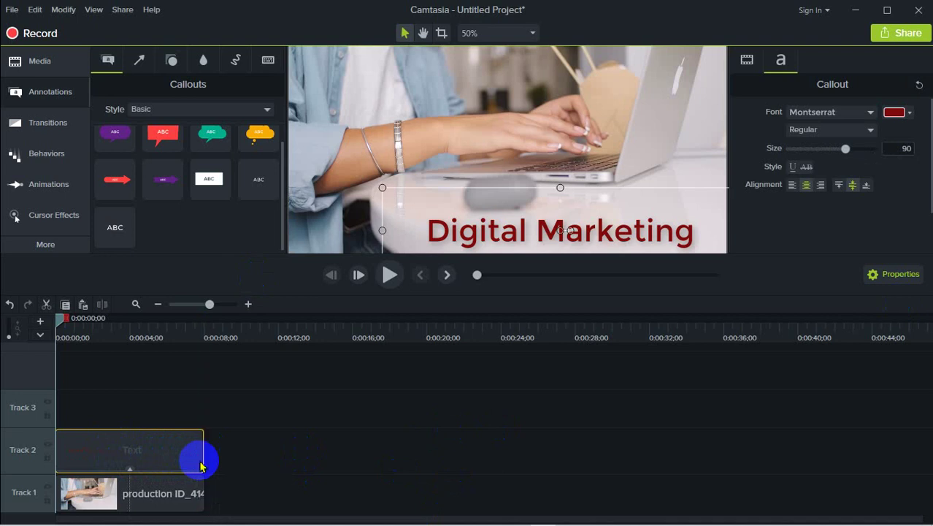
click(241, 457)
Step: Examine the Track 1 video clip and the Track 2 text clip in turn, including the effect attached to the text clip
click(179, 494)
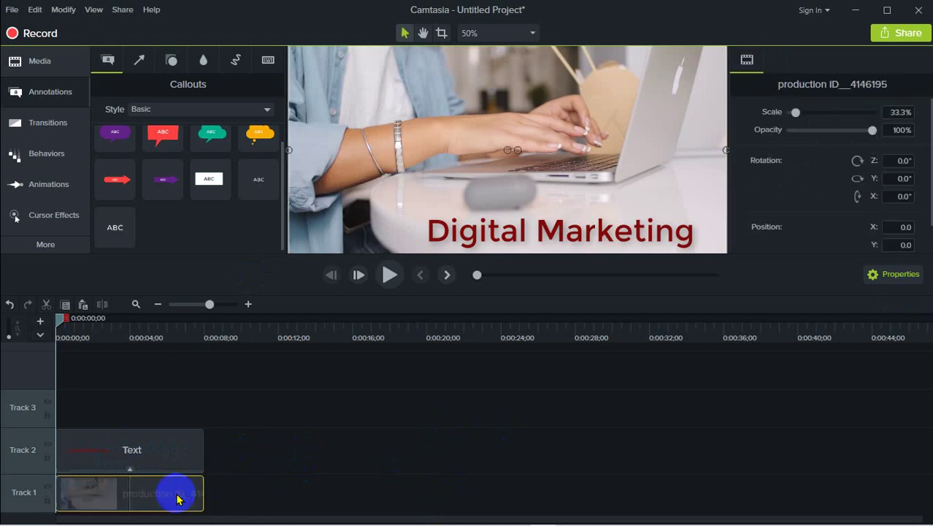
click(252, 464)
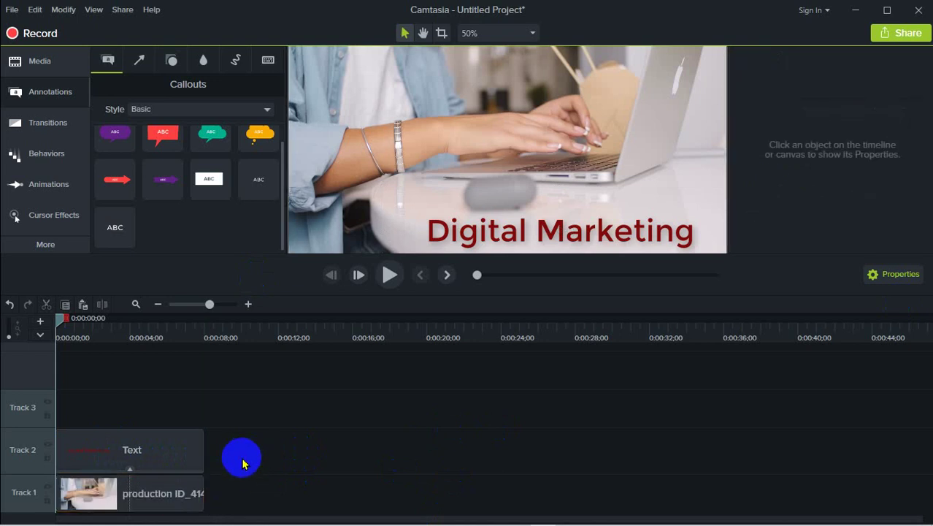
click(141, 492)
click(161, 469)
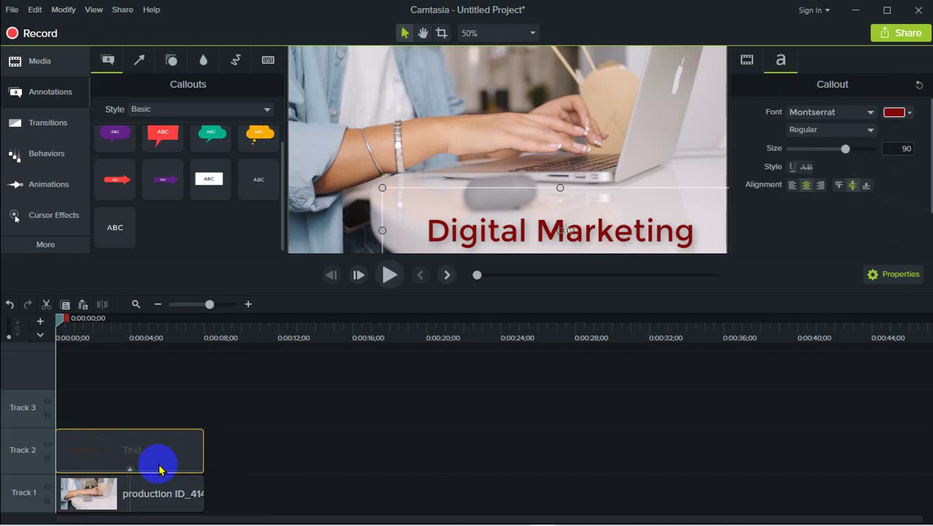
click(161, 494)
click(160, 453)
click(160, 493)
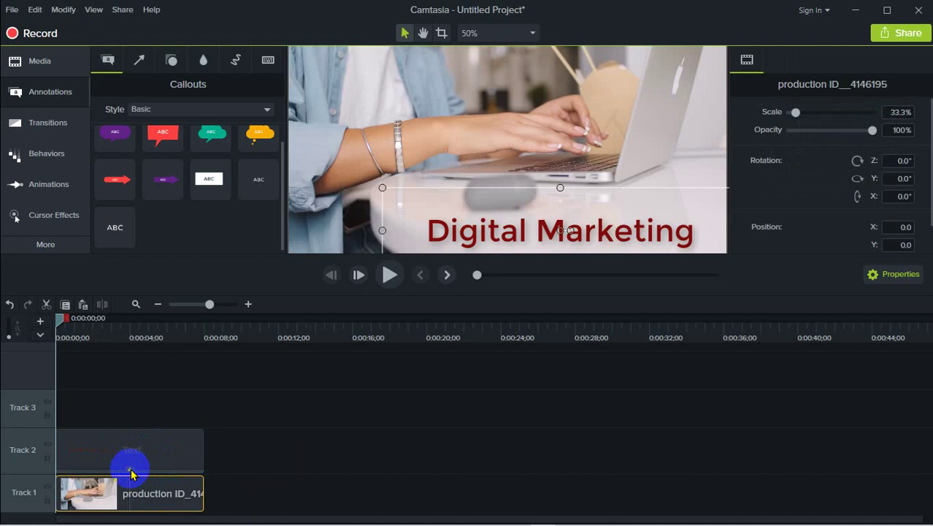
click(264, 468)
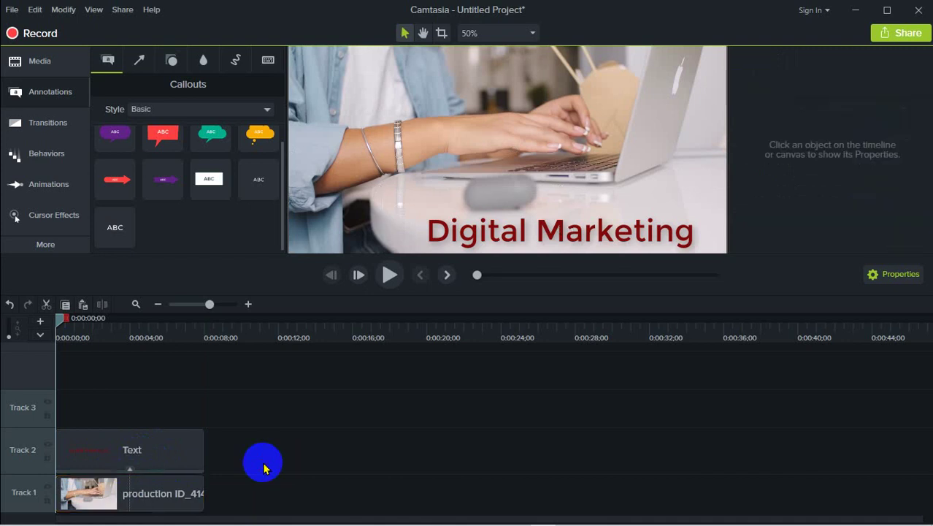
click(129, 469)
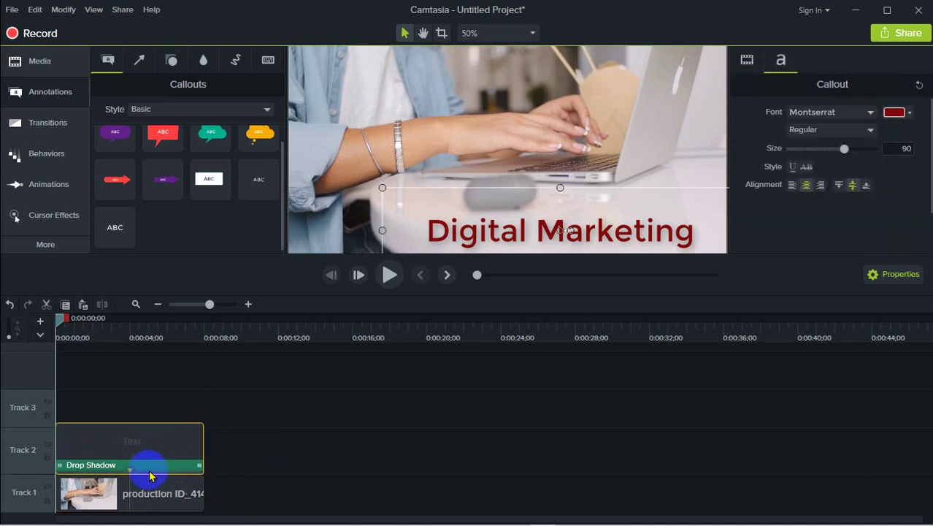
Step: Preview the extended text over the background clip to the end, and bring the playhead back to the start
click(282, 453)
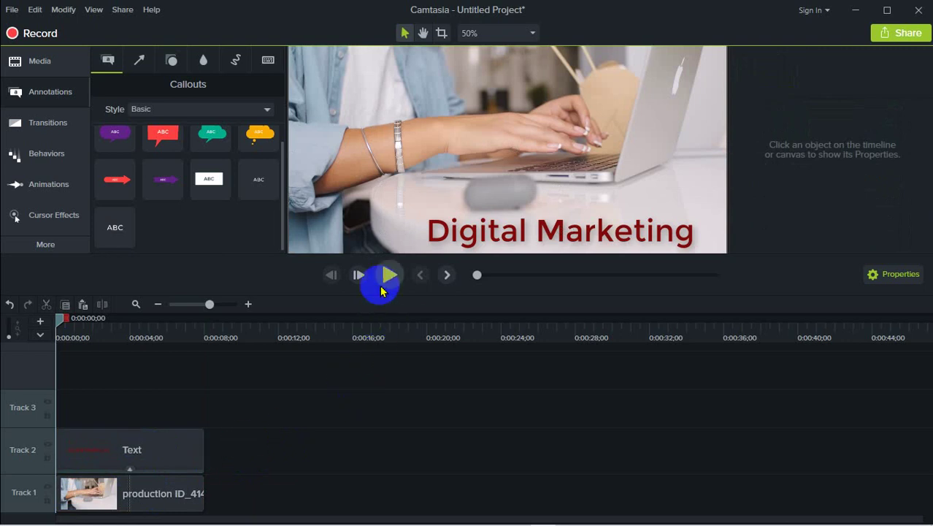
click(389, 275)
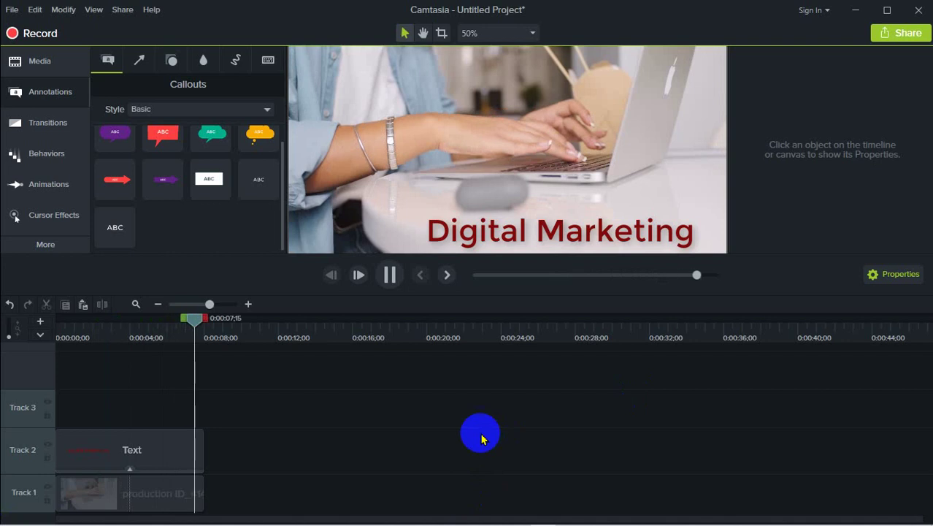
drag(205, 326, 53, 335)
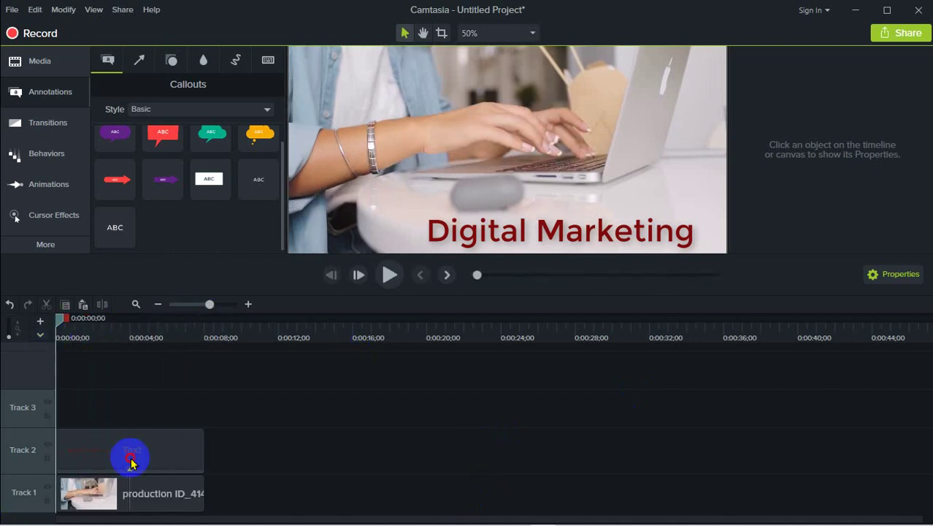
Step: Try shifting the text clip along Track 2, and trim its beginning so it starts at about 4 seconds
drag(130, 461, 165, 460)
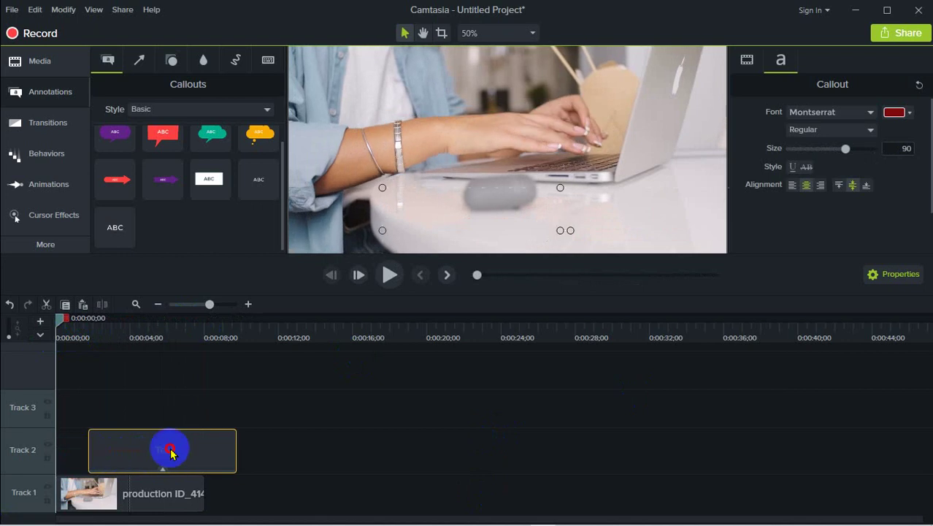
drag(170, 452, 165, 453)
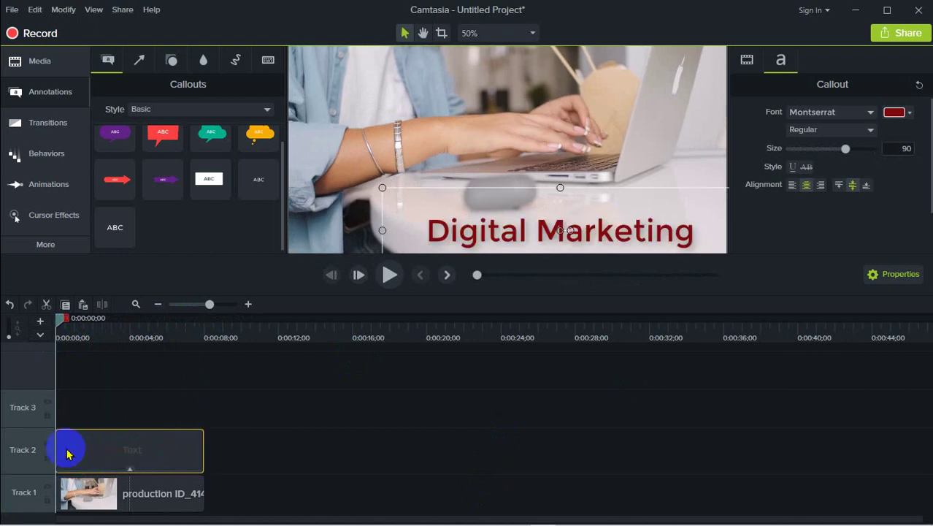
drag(64, 448, 166, 464)
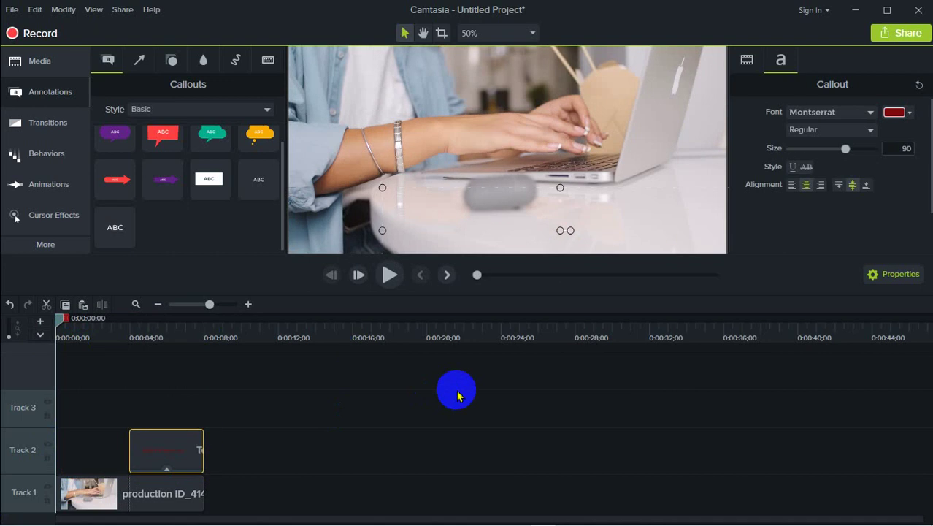
click(343, 170)
click(344, 408)
Step: Play the timeline through to the end to check when the trimmed text appears over the clip
click(392, 275)
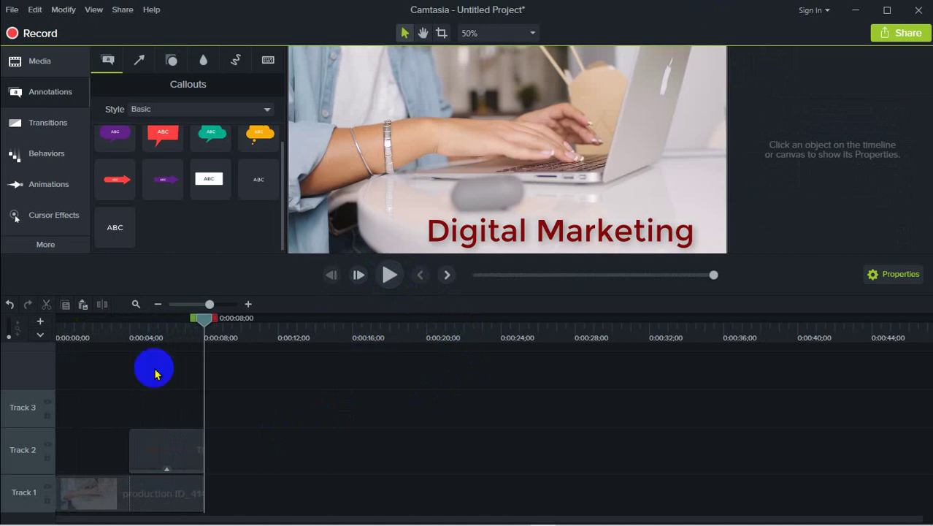
click(167, 445)
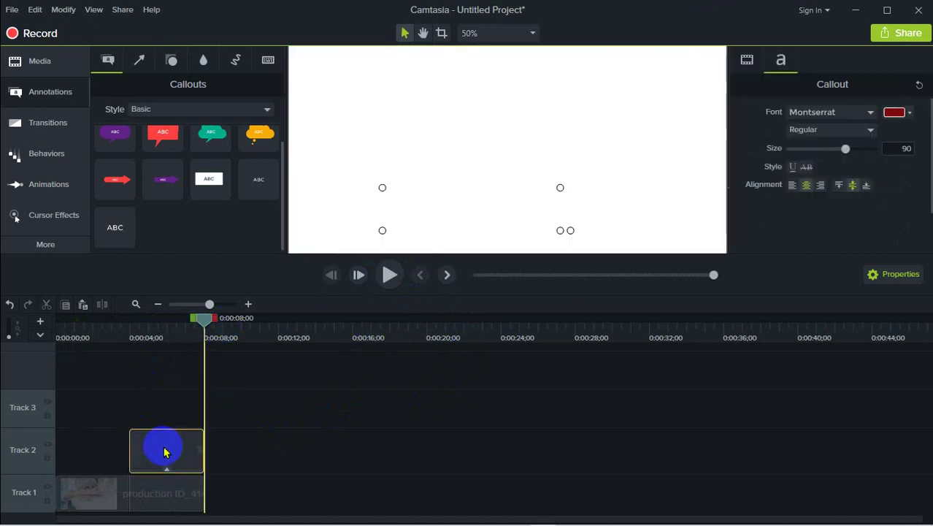
click(290, 413)
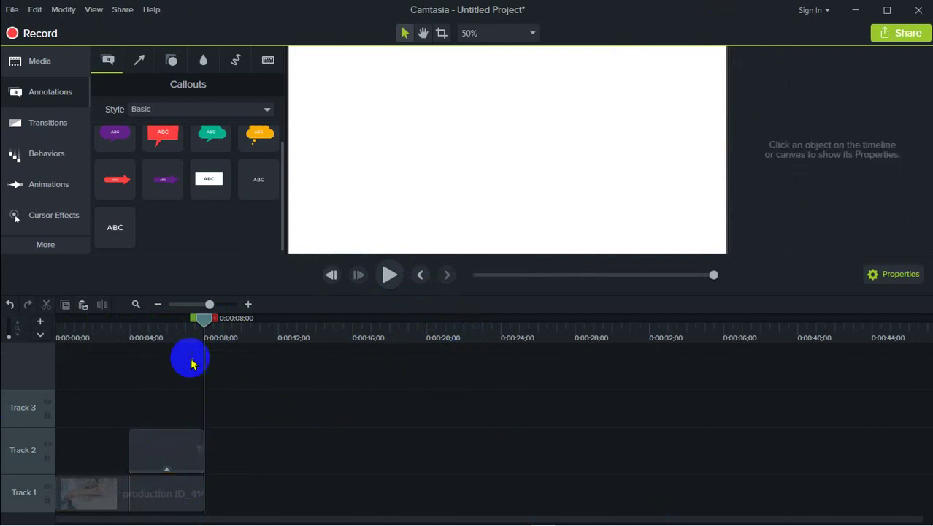
Step: Extend the beginning of the text clip back to 0:00:00;00 and return the playhead to the start
click(152, 454)
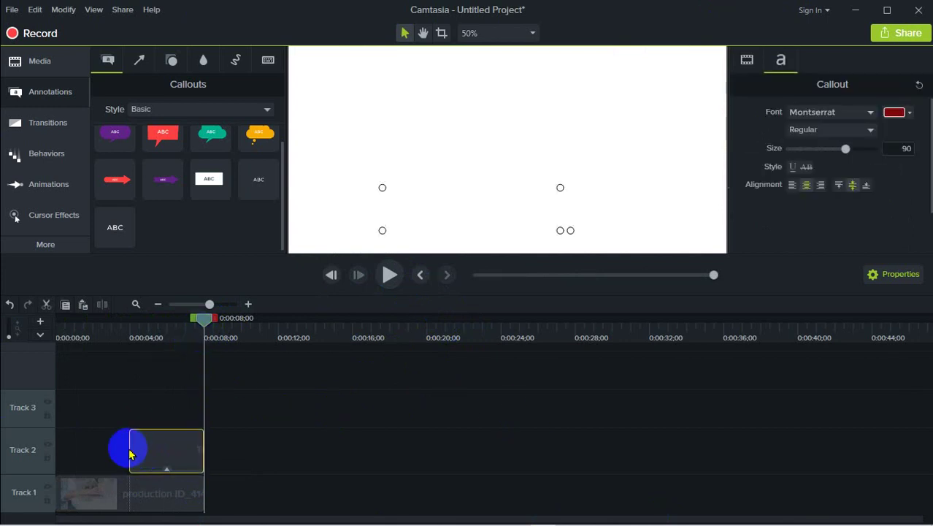
drag(128, 446, 59, 454)
drag(204, 321, 105, 321)
drag(39, 355, 14, 359)
click(332, 435)
click(162, 449)
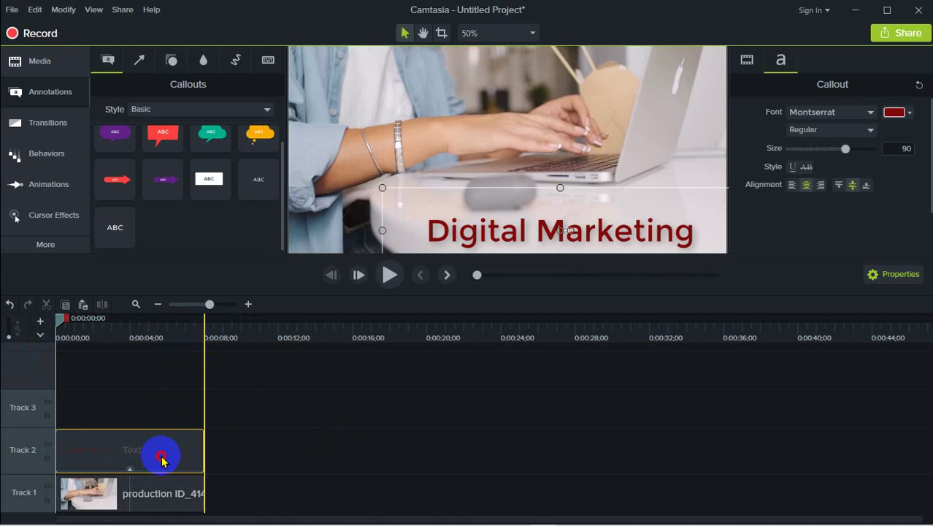
click(286, 439)
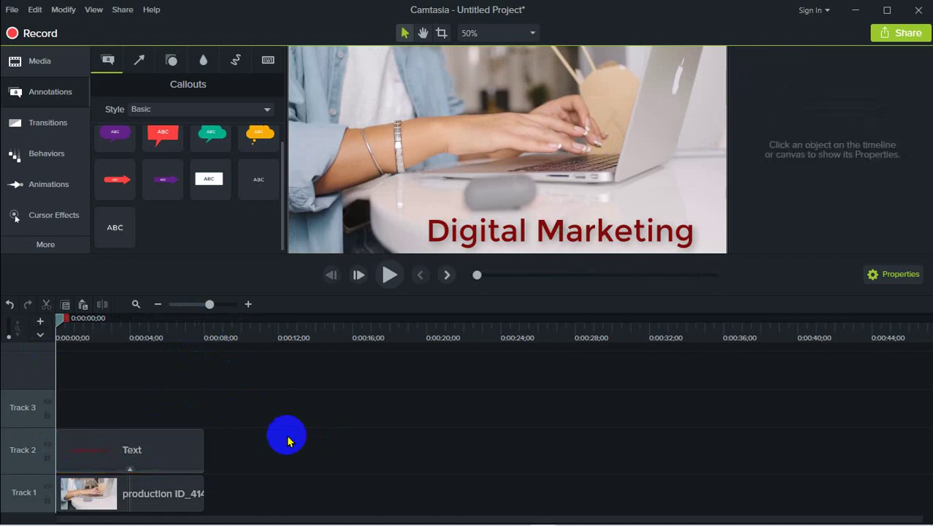
click(184, 457)
click(363, 455)
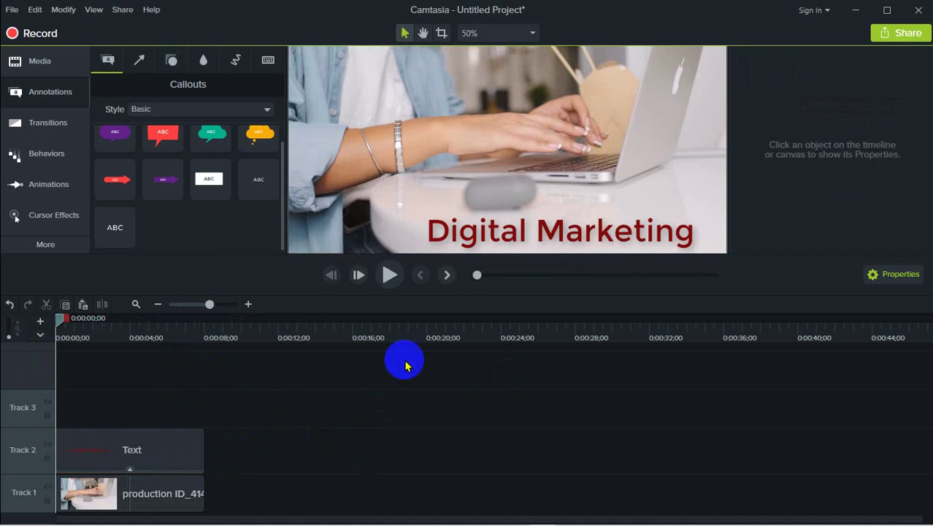
click(172, 453)
click(402, 432)
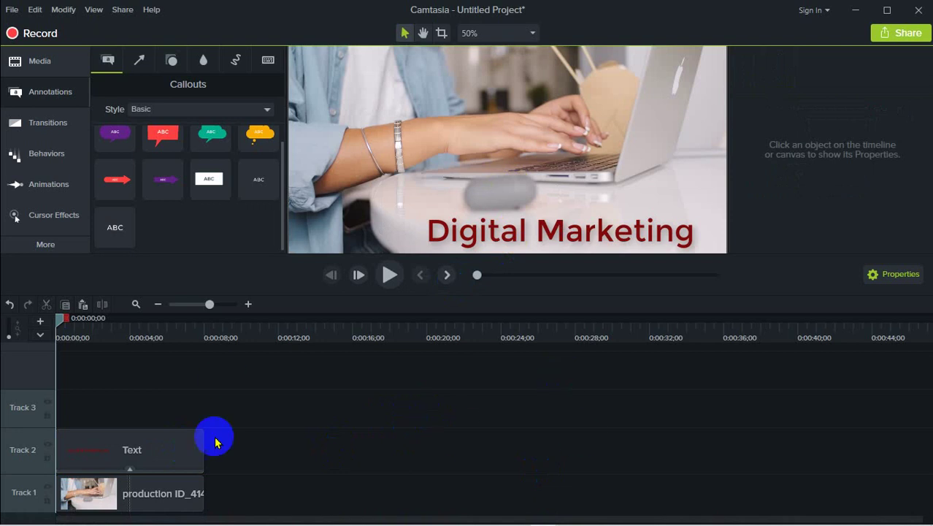
Step: Show the Media Bin and narrow the "Digital Marketing" callout box from its upper-left corner, moving the text nearer the frame's right edge
click(32, 71)
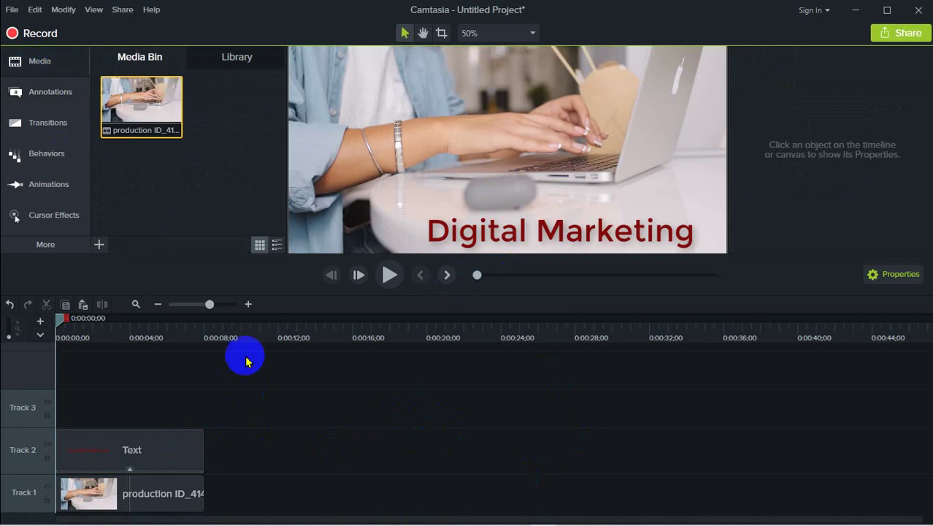
click(562, 240)
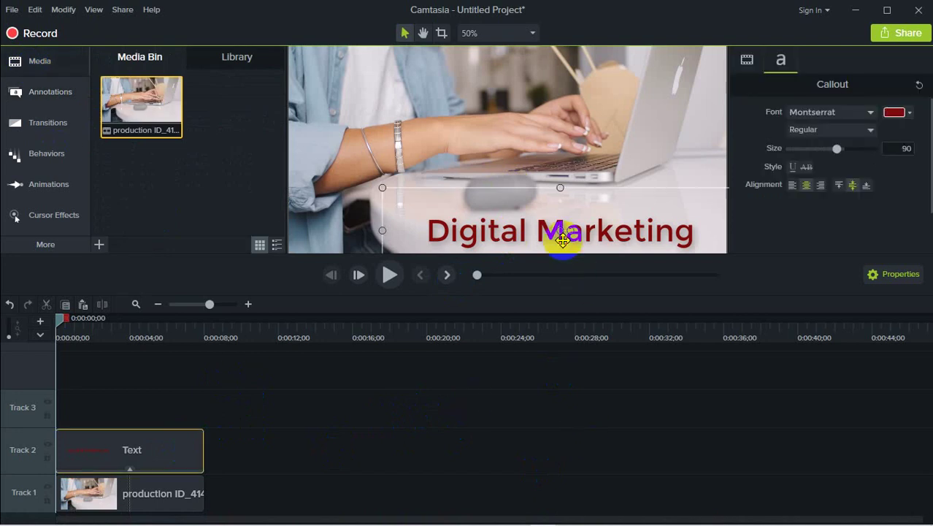
drag(382, 189, 431, 192)
click(322, 202)
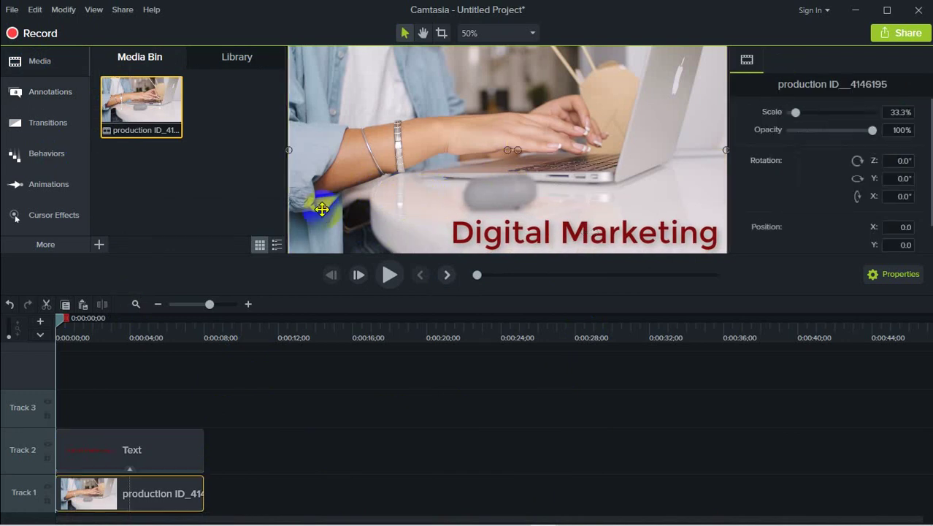
click(431, 479)
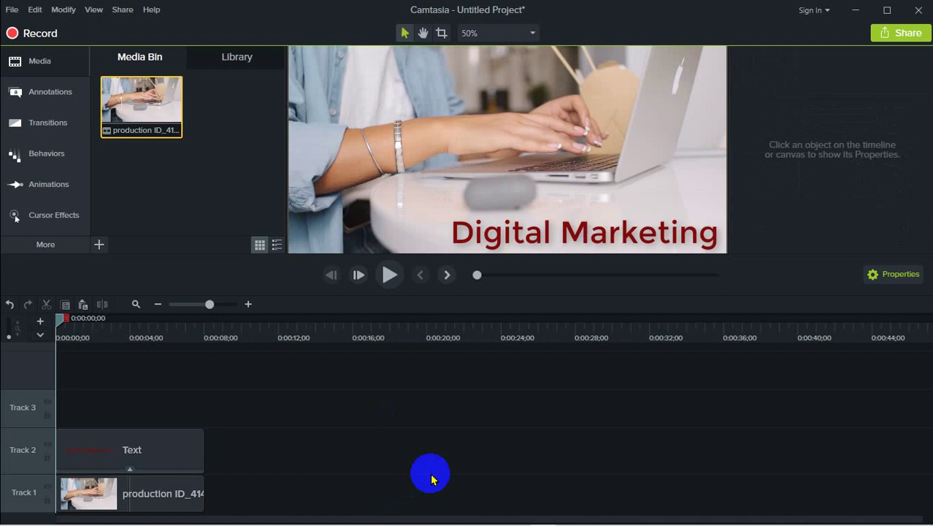
Step: Import the Pngtree Facebook social media icon image from the Downloads folder into the Media Bin
click(208, 153)
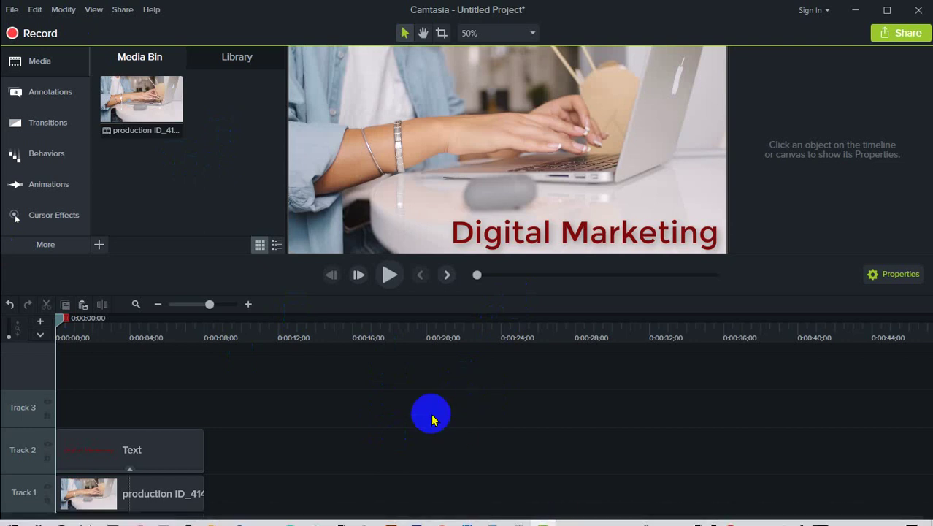
click(99, 246)
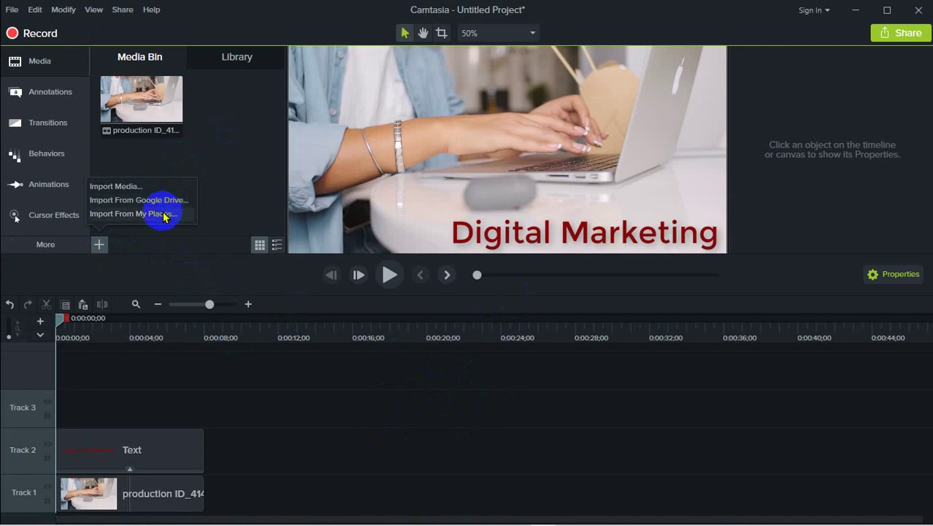
click(117, 188)
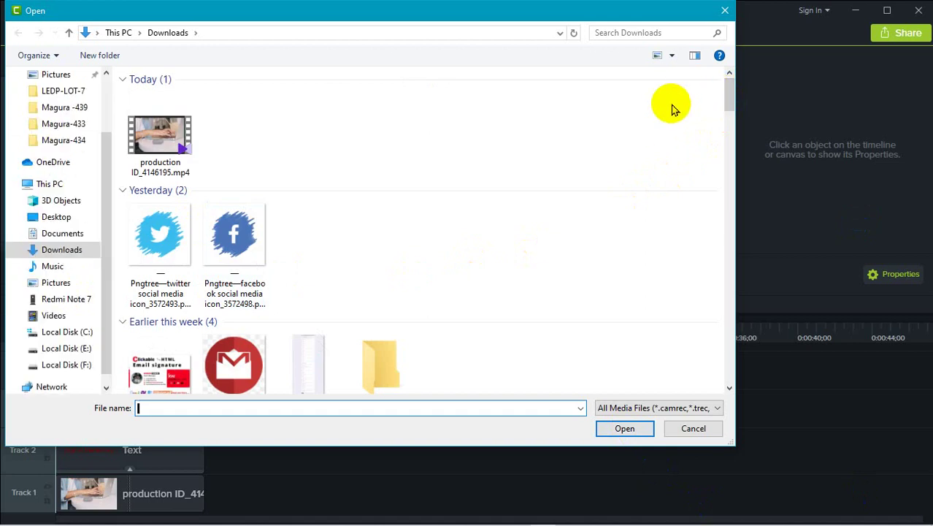
click(259, 227)
click(620, 429)
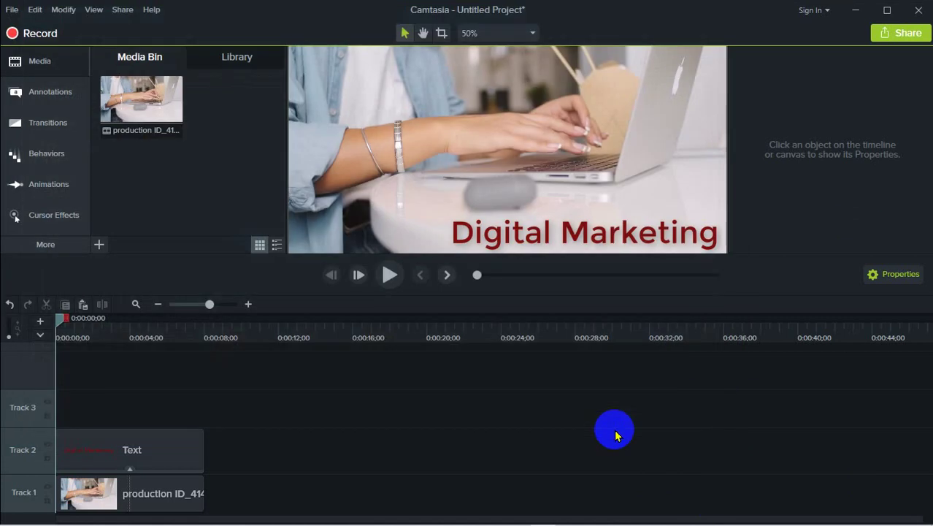
click(171, 196)
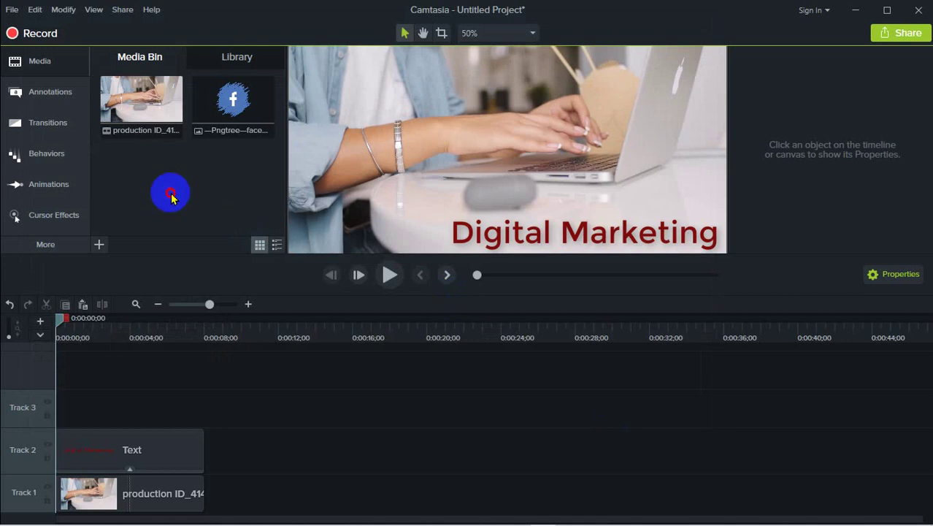
click(491, 187)
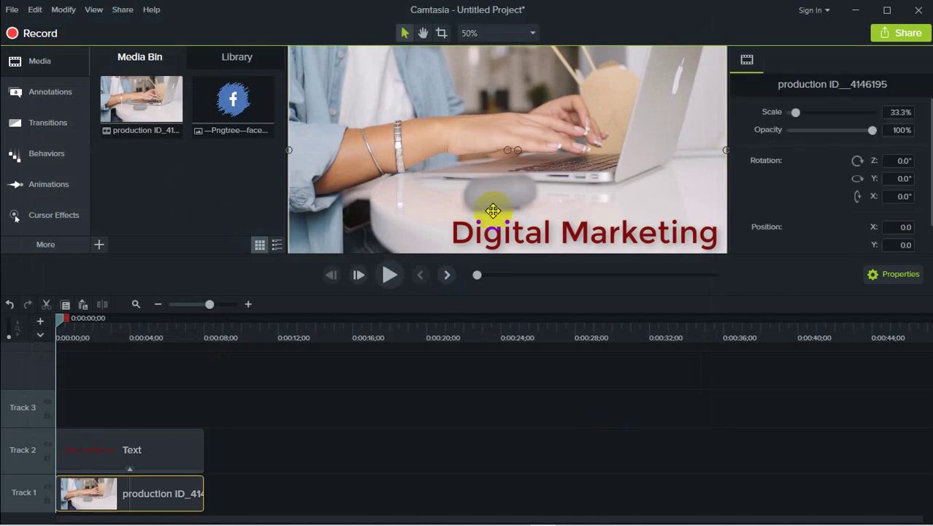
click(498, 240)
click(447, 358)
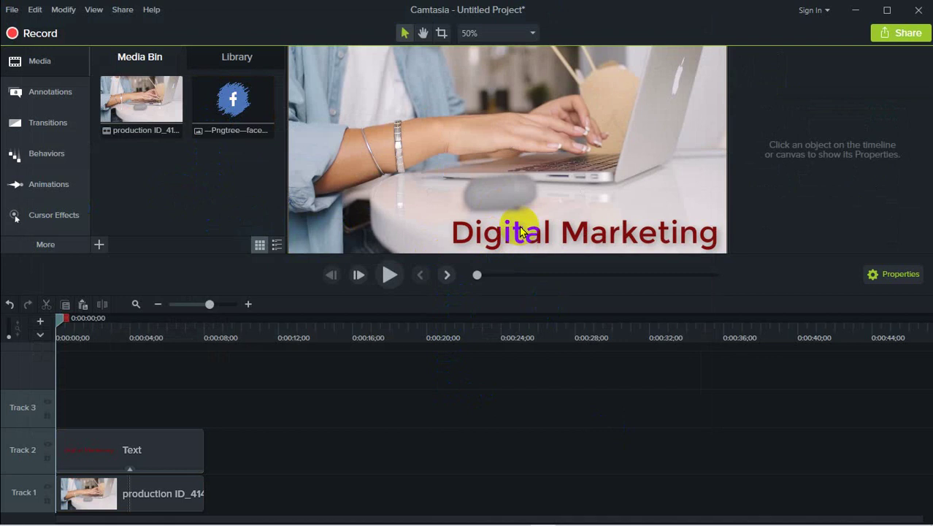
Step: Place the Facebook icon image from the Media Bin on Track 3, starting at 0:00:00;00
click(240, 100)
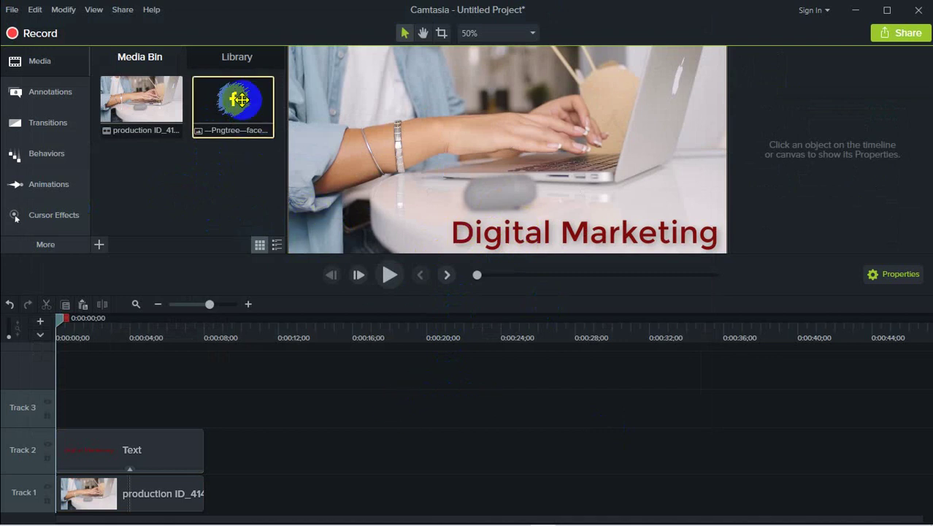
drag(241, 99, 40, 404)
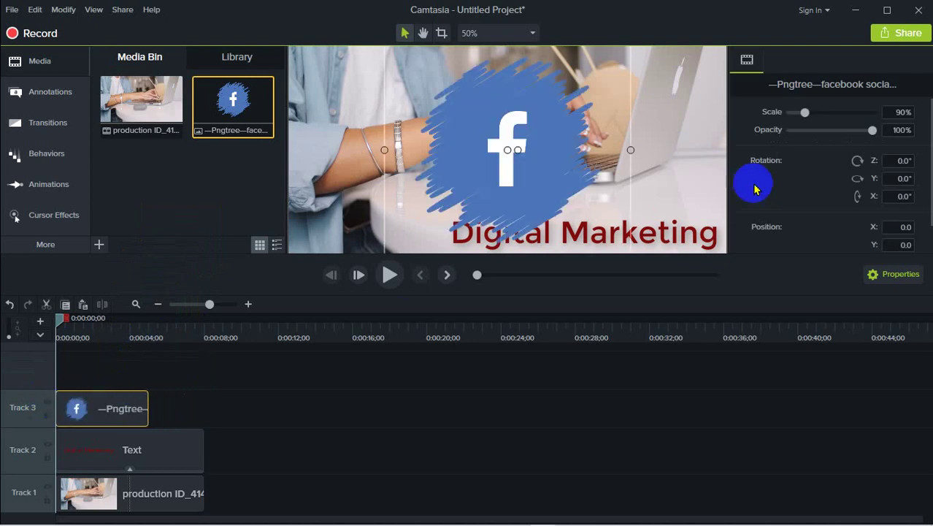
click(708, 181)
click(585, 159)
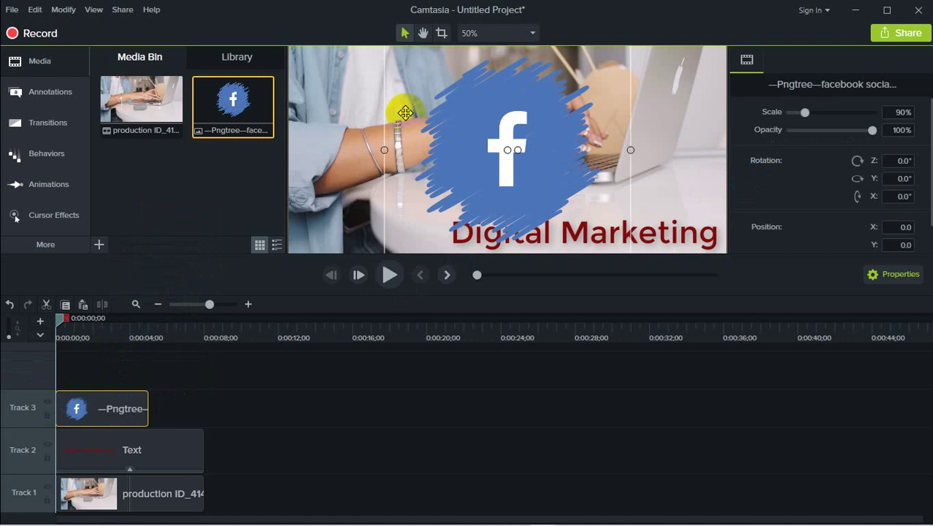
Step: Shrink the Facebook icon on the canvas to a small logo and place it above the "Digital Marketing" text
drag(385, 150, 417, 149)
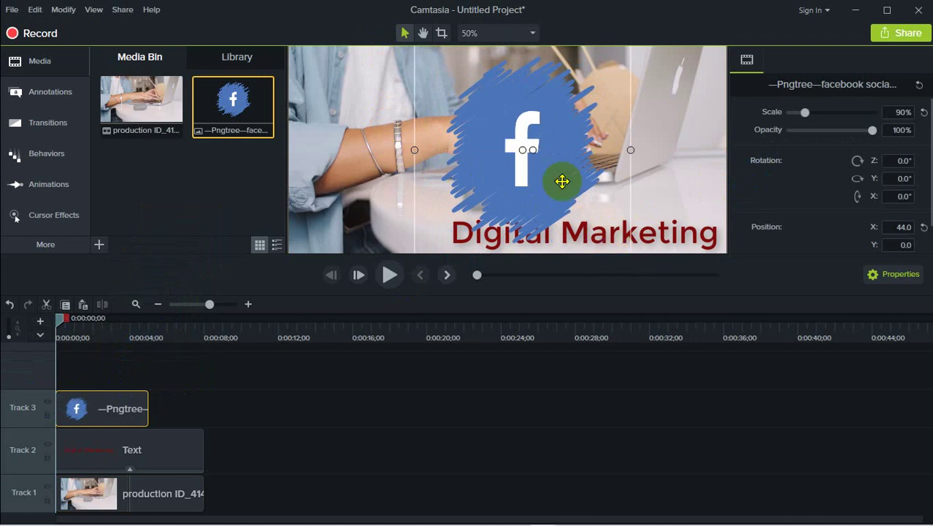
drag(531, 150, 527, 118)
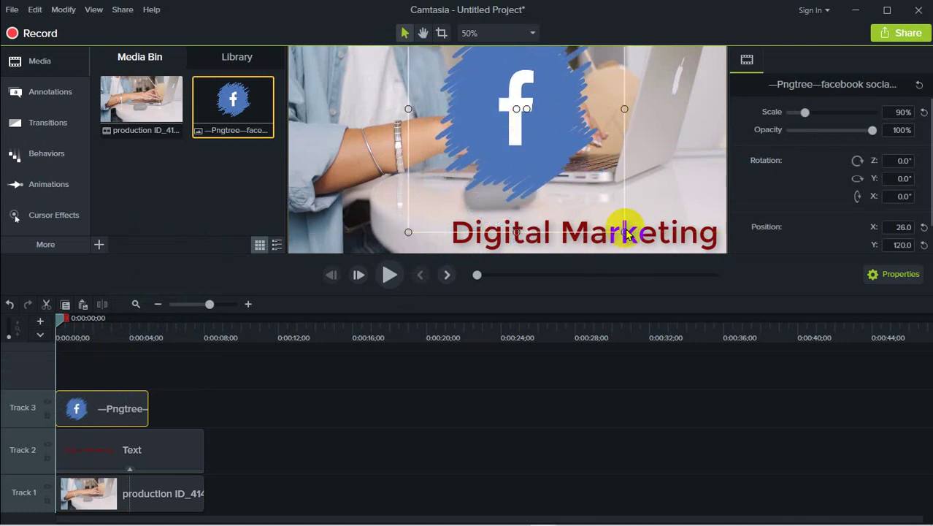
drag(625, 229, 539, 136)
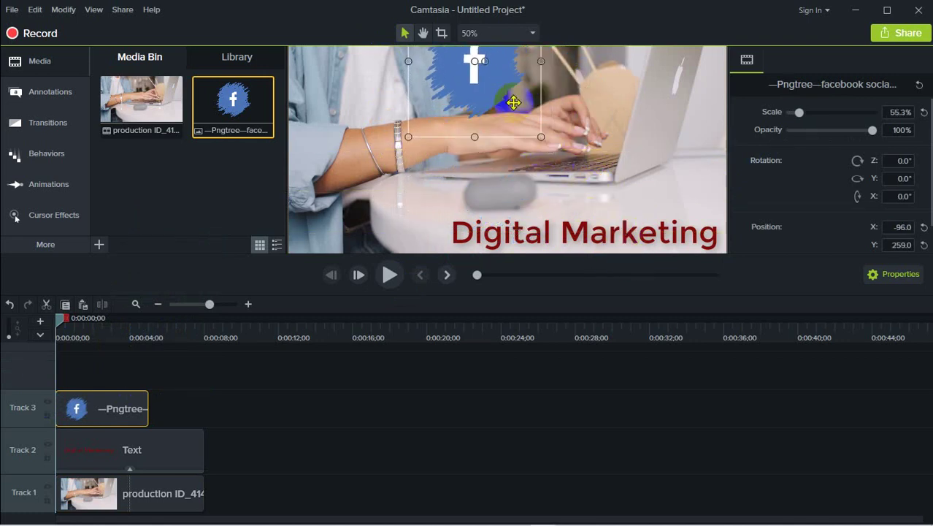
drag(501, 79, 524, 109)
drag(564, 53, 511, 170)
click(584, 177)
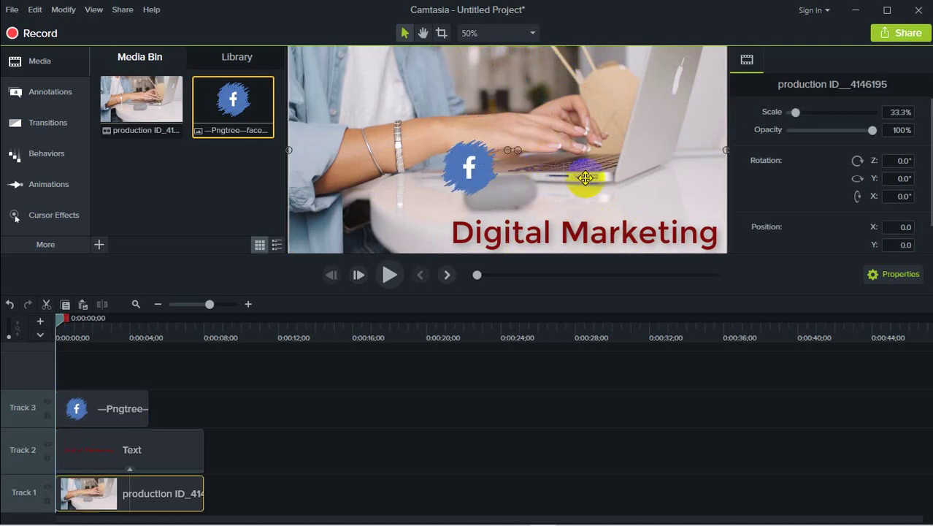
Step: Move the Facebook icon into the upper-right corner of the video frame and reduce it to about 16.9% scale
click(472, 170)
drag(471, 170, 675, 84)
drag(645, 118, 699, 71)
click(671, 125)
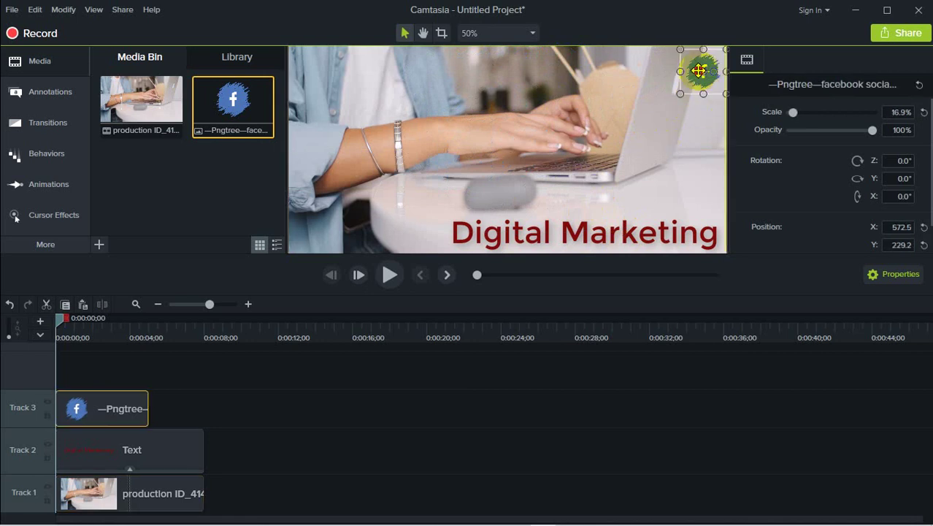
click(693, 152)
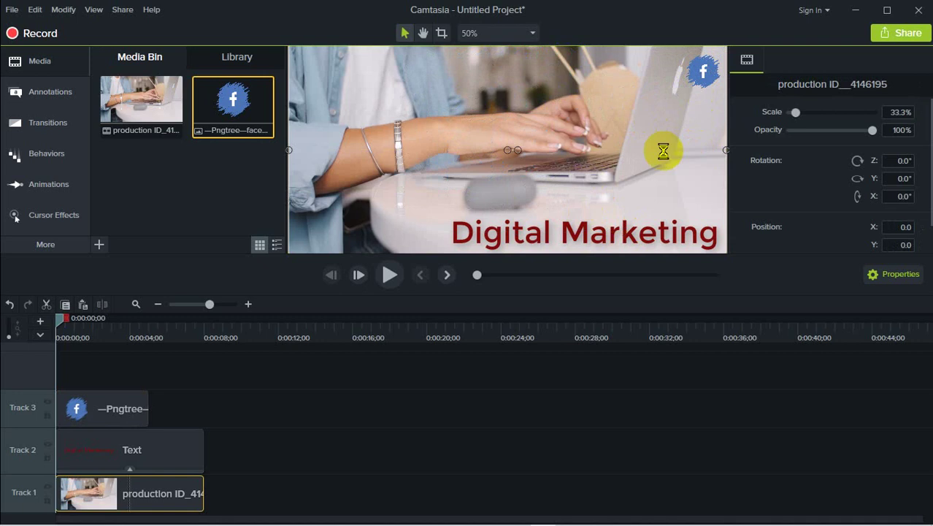
click(512, 424)
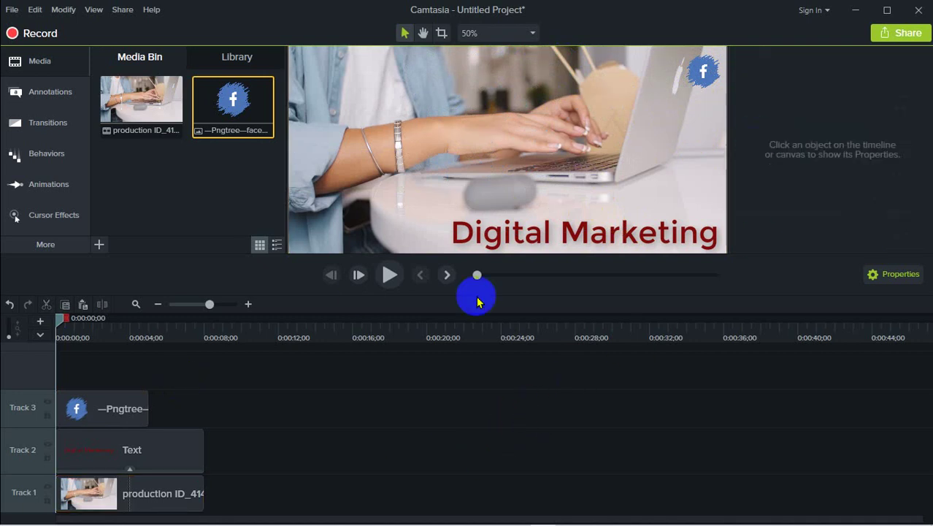
click(671, 148)
click(530, 396)
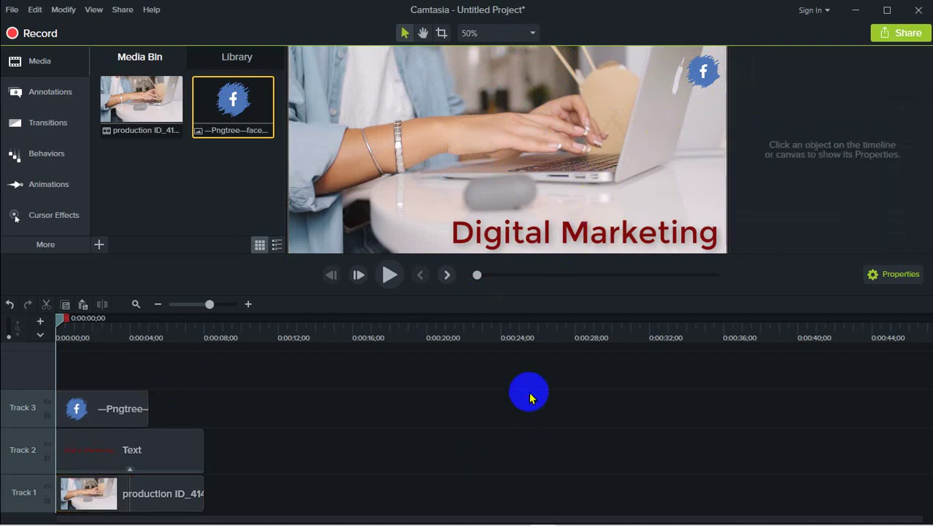
Step: Nudge the Facebook icon slightly upward in its corner, to a Y position of about 237.2
click(701, 71)
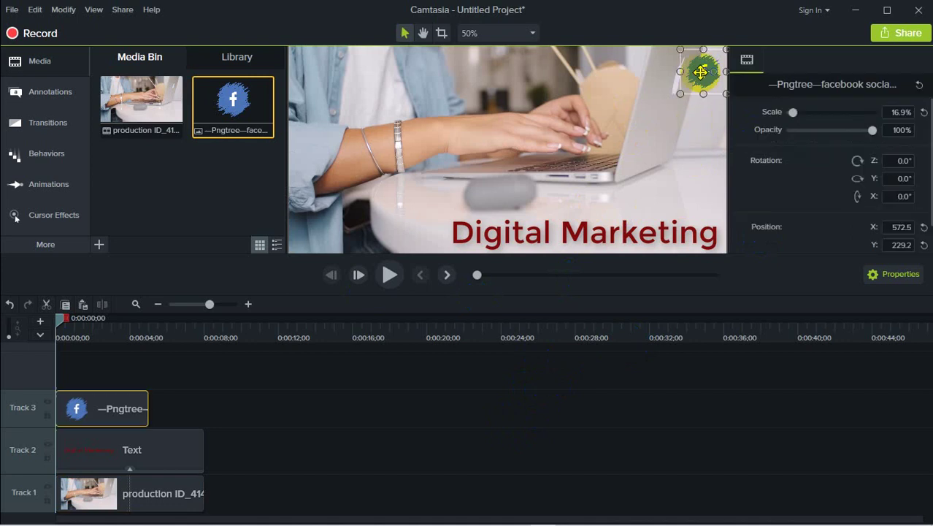
click(698, 139)
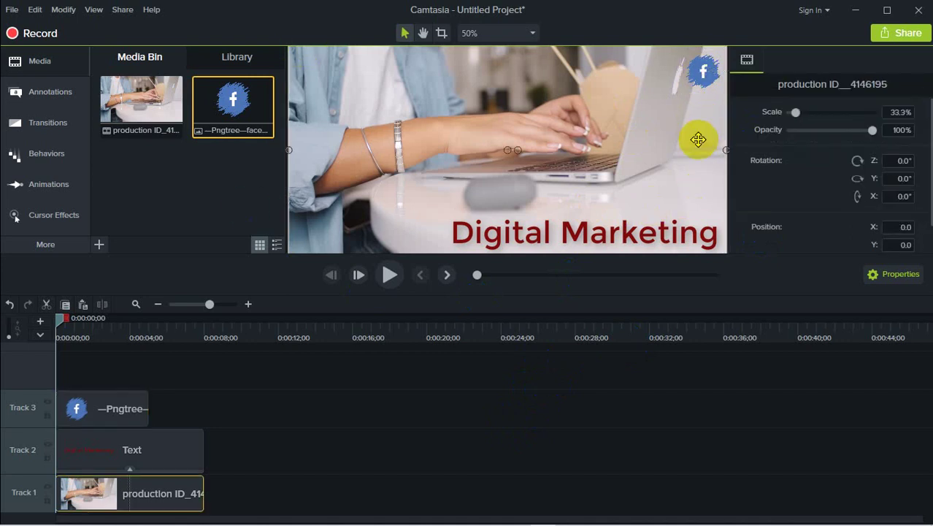
click(700, 73)
click(703, 148)
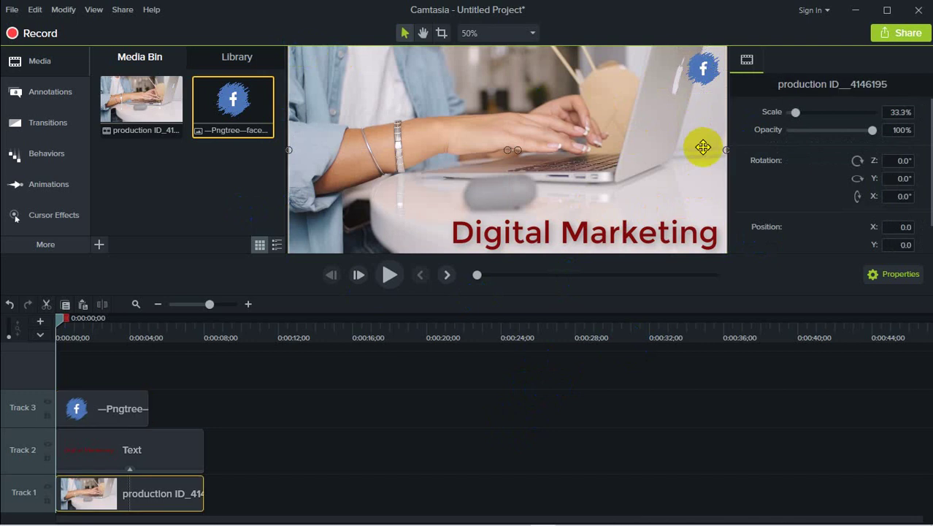
click(523, 460)
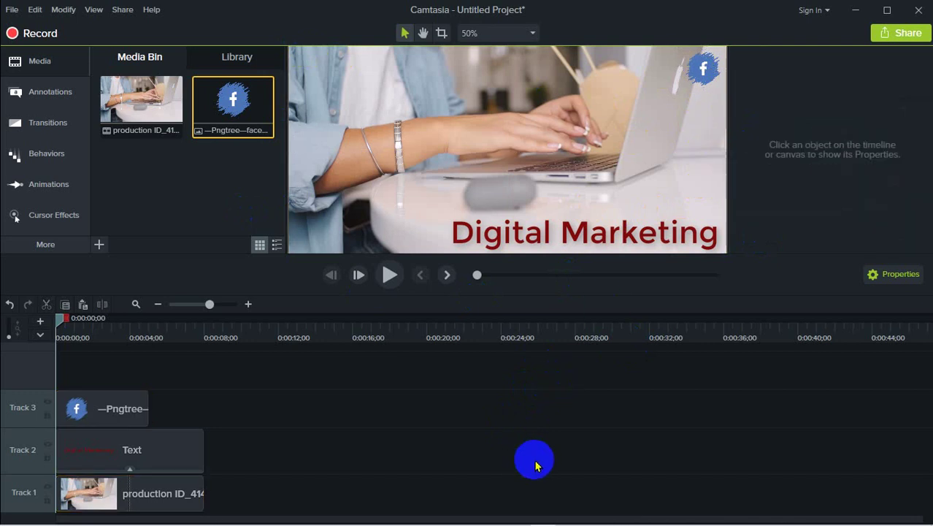
click(701, 76)
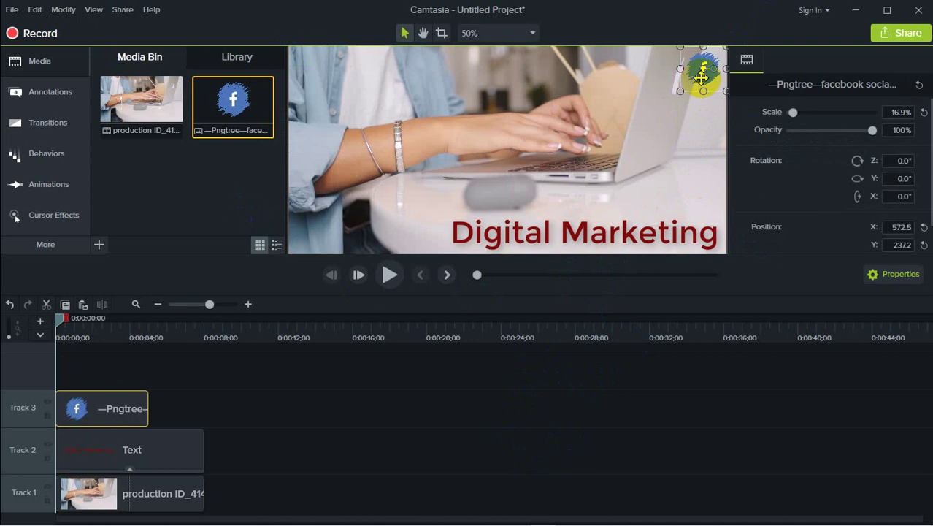
click(659, 126)
click(510, 432)
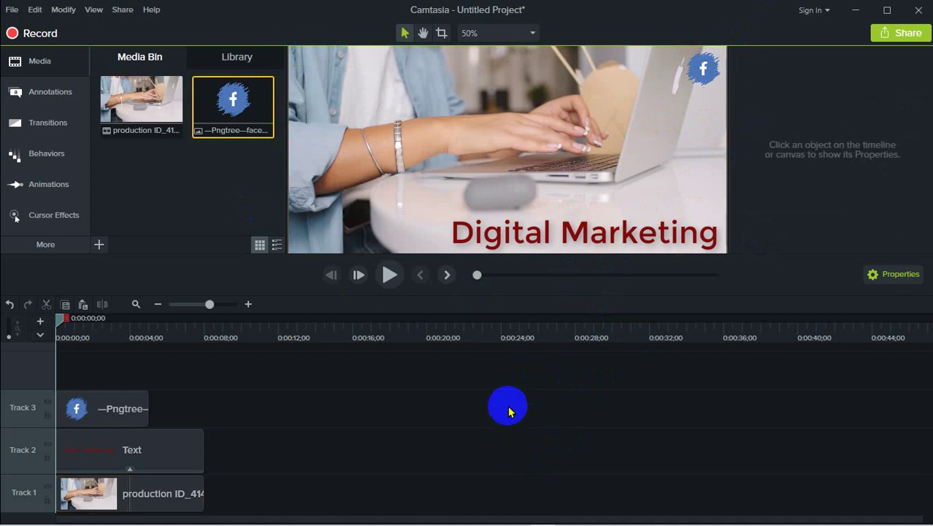
Step: Play the timeline to its end to check how long the Facebook icon shows, and return the playhead to the start
click(390, 274)
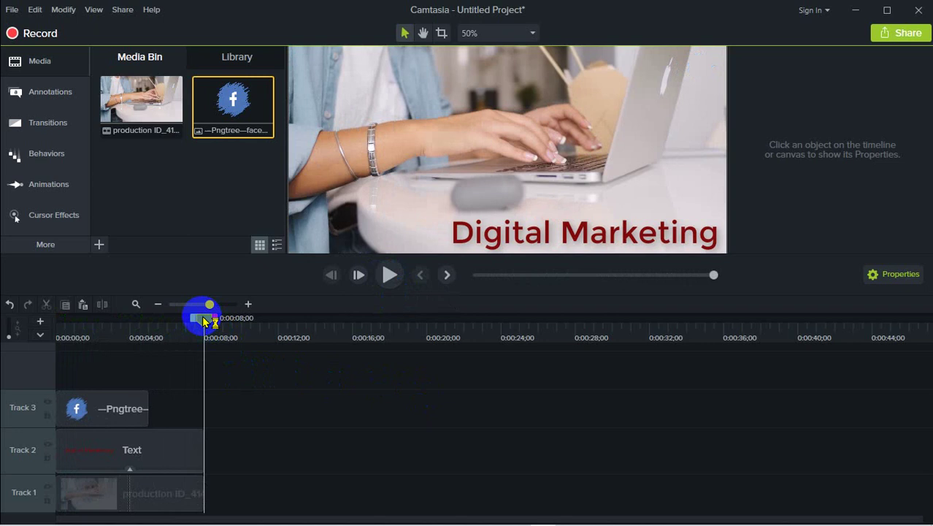
drag(203, 319, 42, 326)
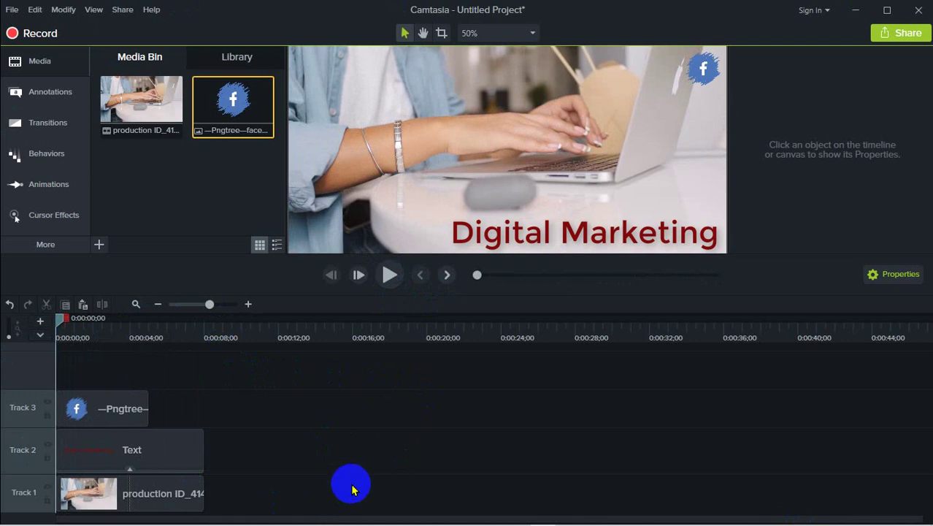
click(533, 232)
click(371, 471)
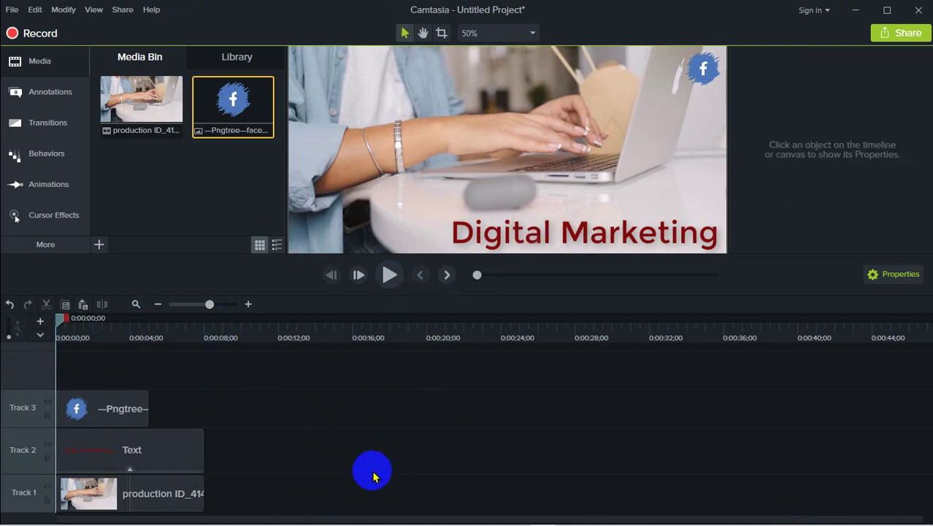
Step: Extend the end of the Facebook icon clip on Track 3 to match the end of the text and background clips
click(93, 417)
drag(148, 410, 208, 413)
click(291, 390)
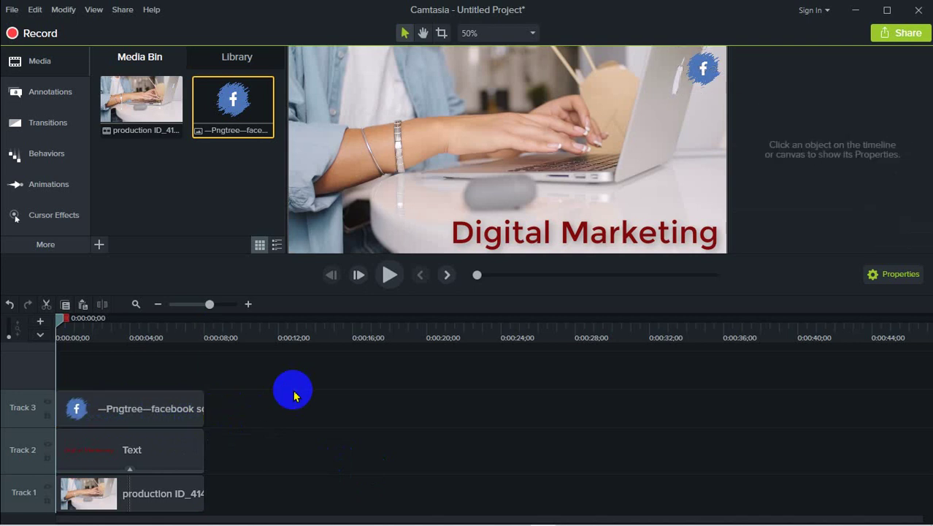
click(157, 502)
click(162, 450)
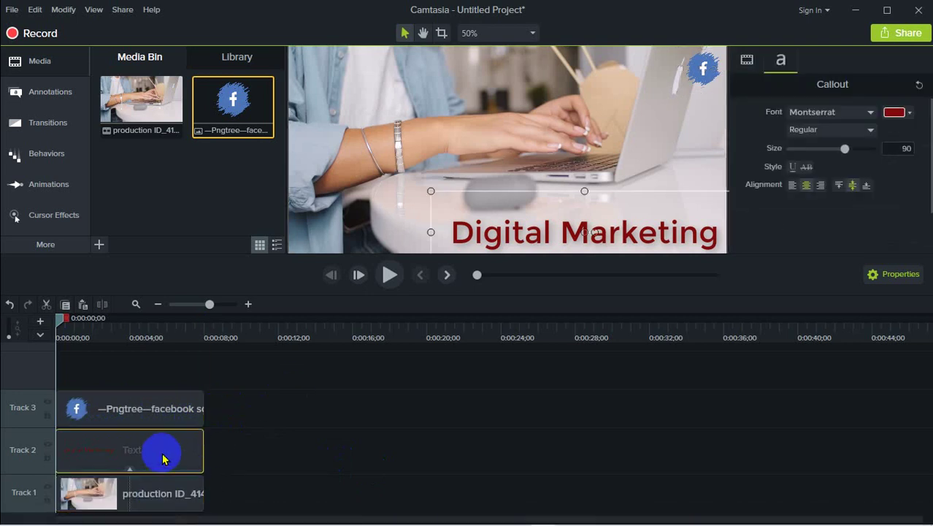
click(161, 418)
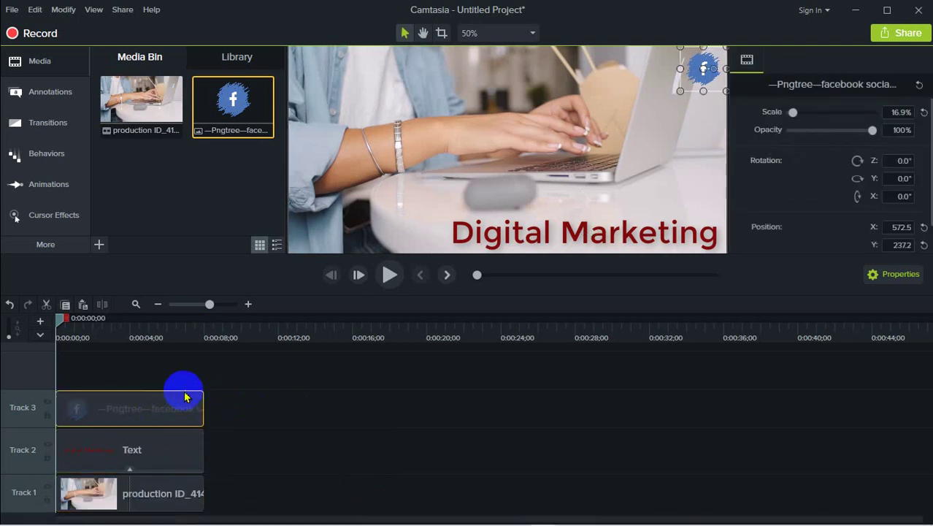
click(277, 416)
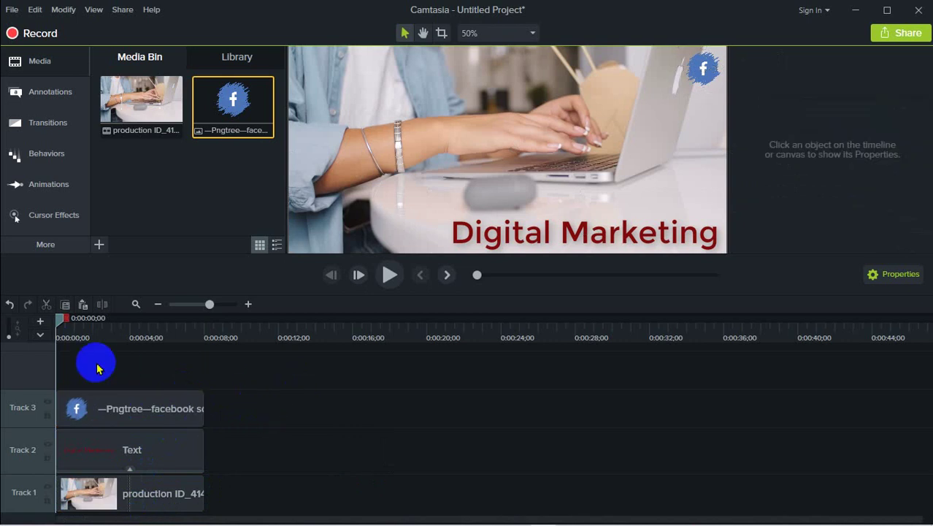
Step: Replay the full timeline to check the extended Facebook icon, and return the playhead to 0:00:00;00
click(387, 273)
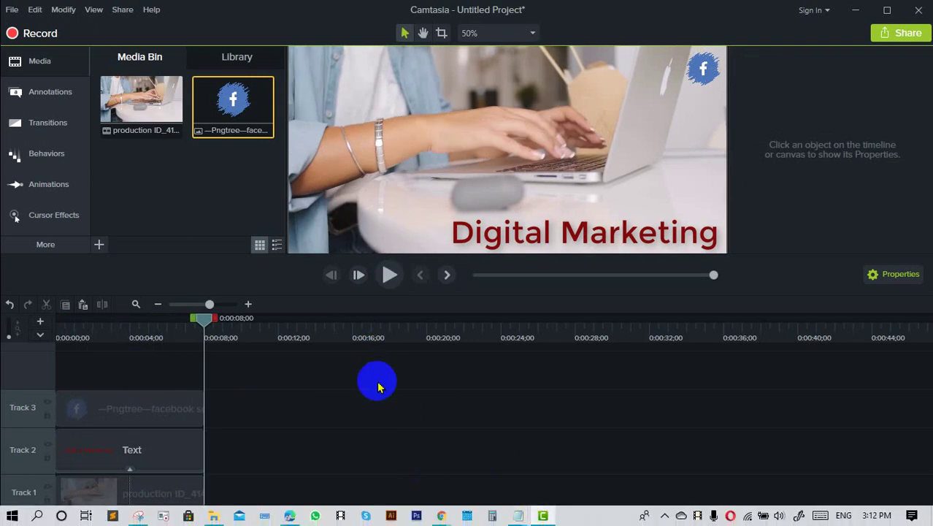
drag(201, 319, 32, 329)
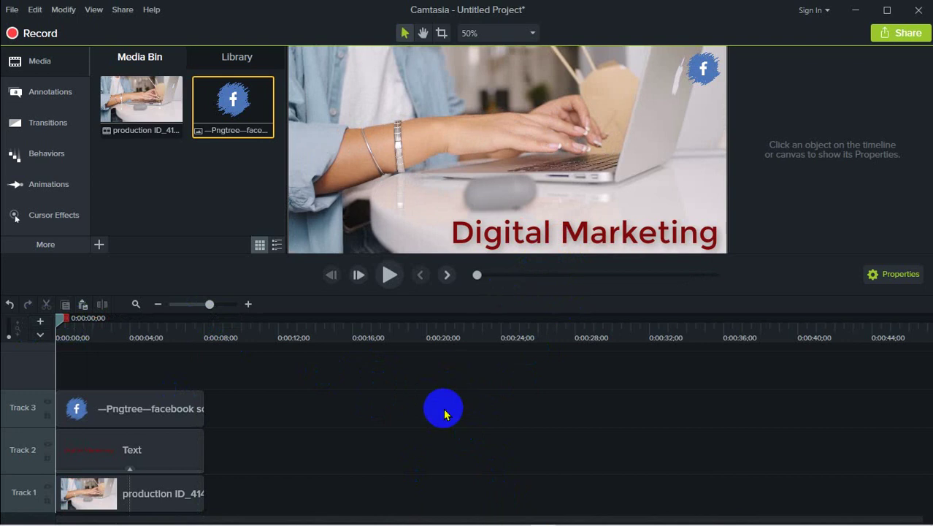
Step: Switch to the Google Meet window in Chrome to check the ongoing meeting
mouse_move(541, 518)
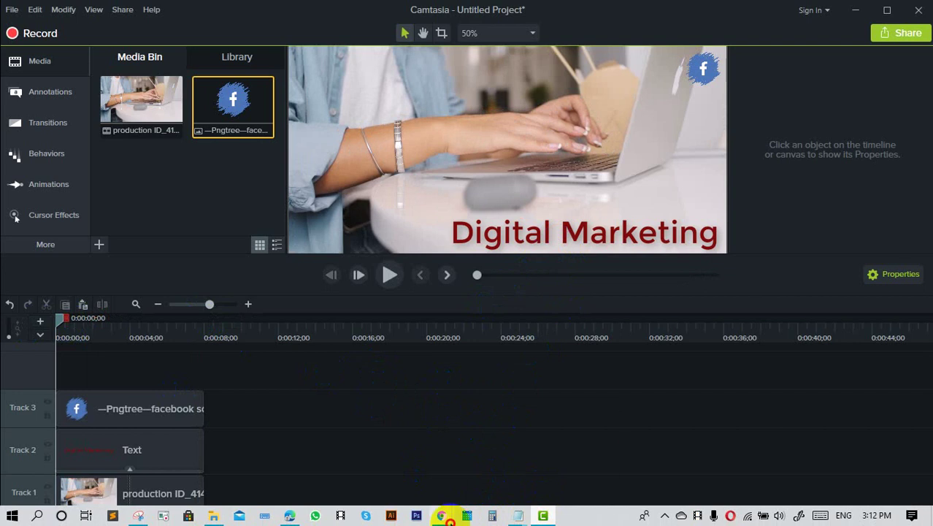
click(441, 516)
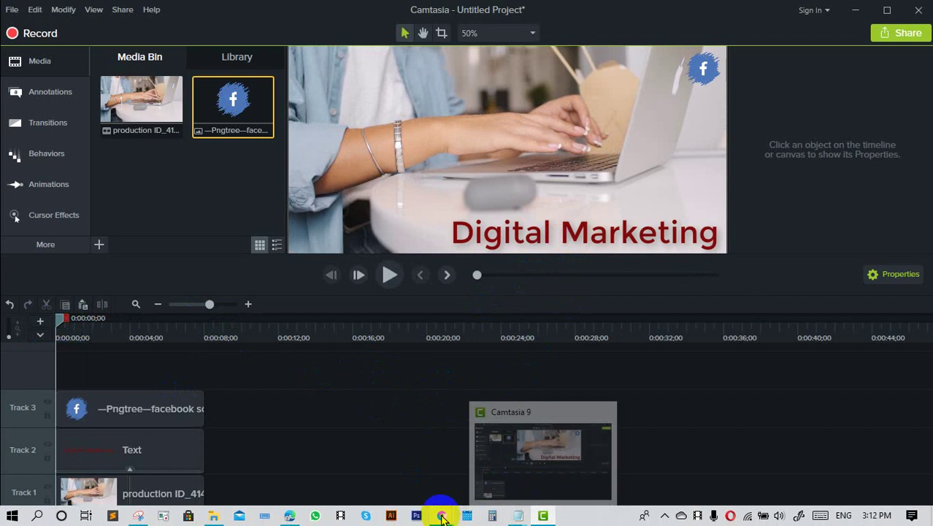
click(442, 515)
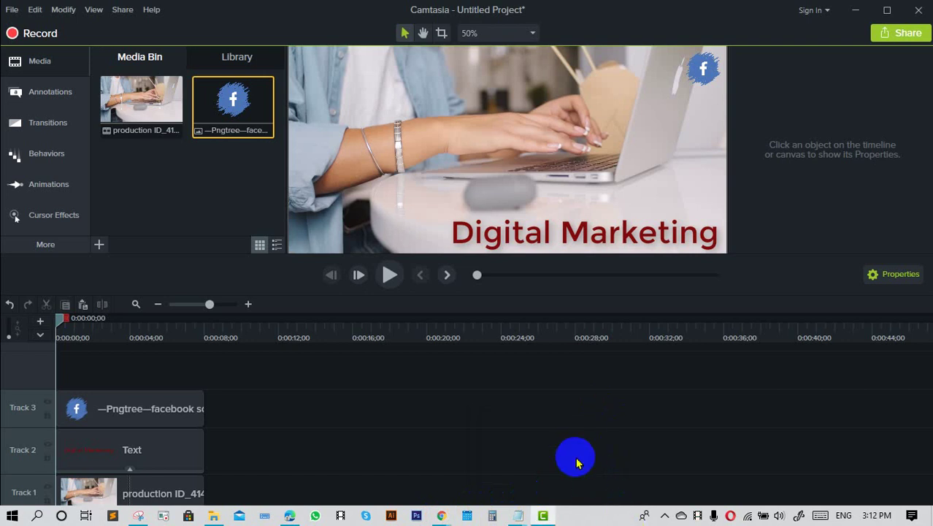
mouse_move(442, 516)
click(373, 465)
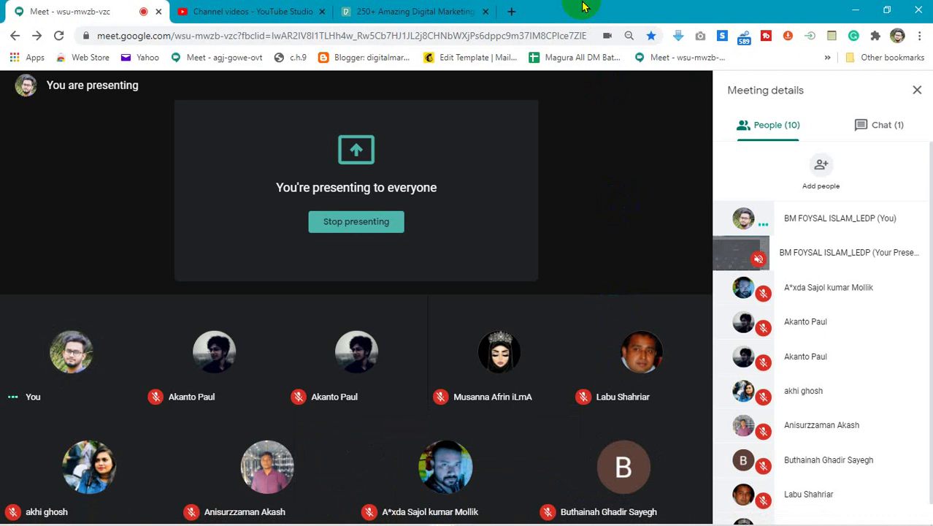
click(576, 173)
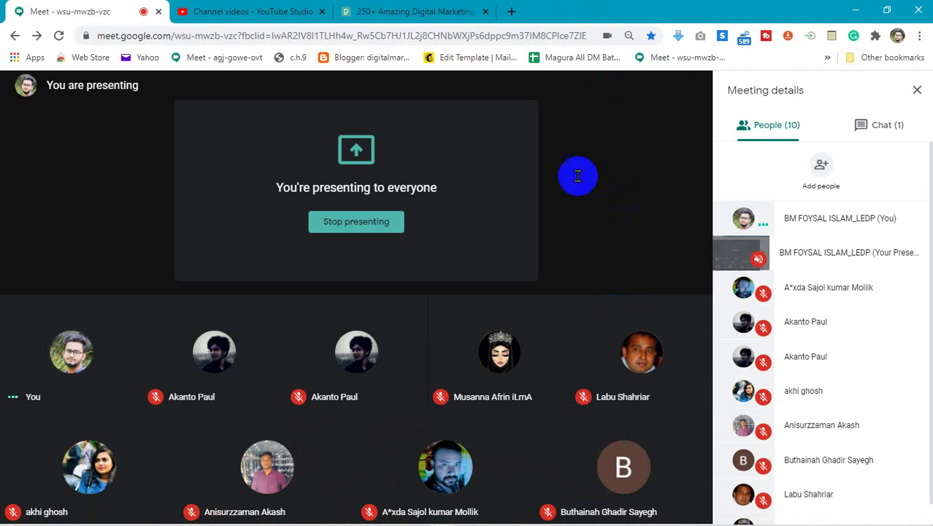
click(549, 109)
Step: Return to Camtasia, clear the Media Bin selection, and minimize its window to reveal the Google Meet meeting
mouse_move(613, 517)
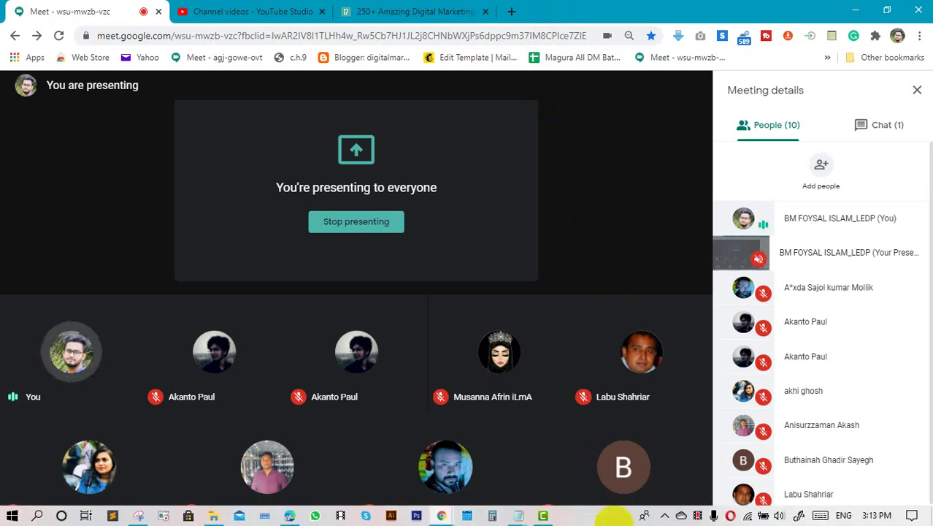
click(544, 513)
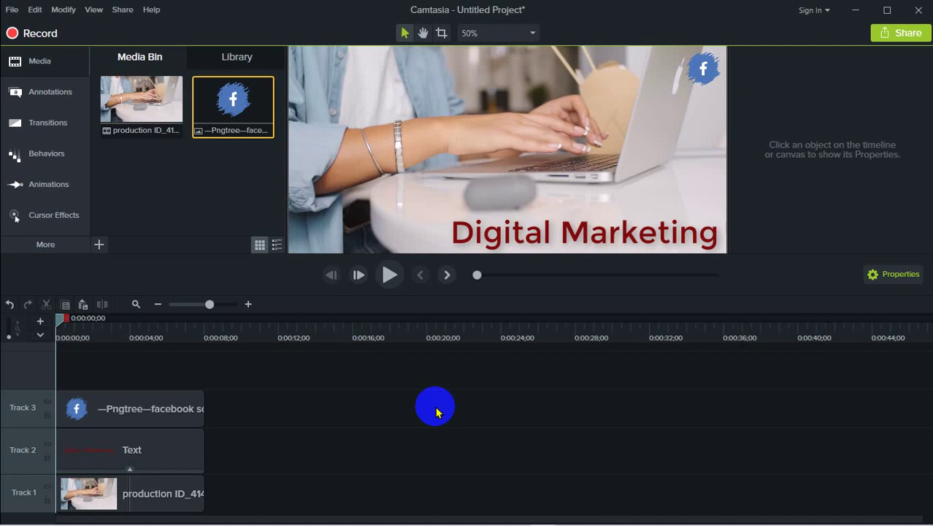
click(215, 171)
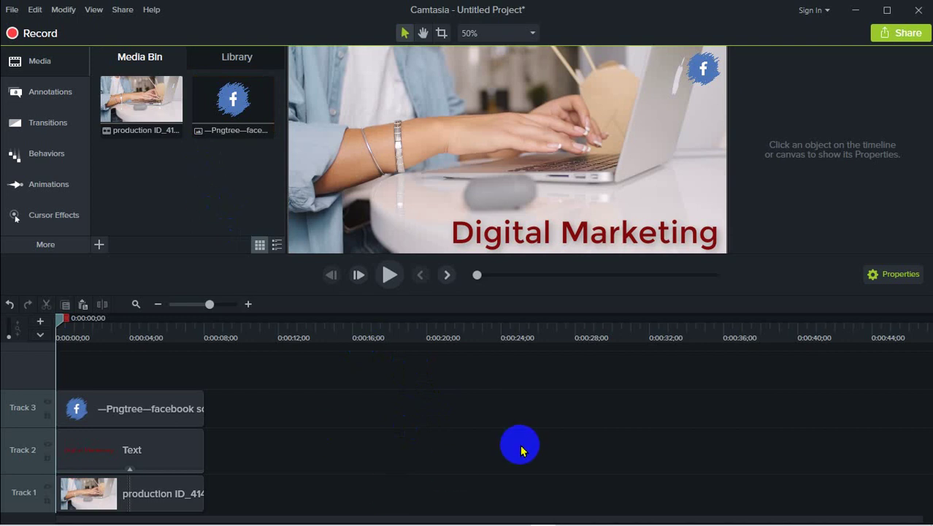
click(855, 10)
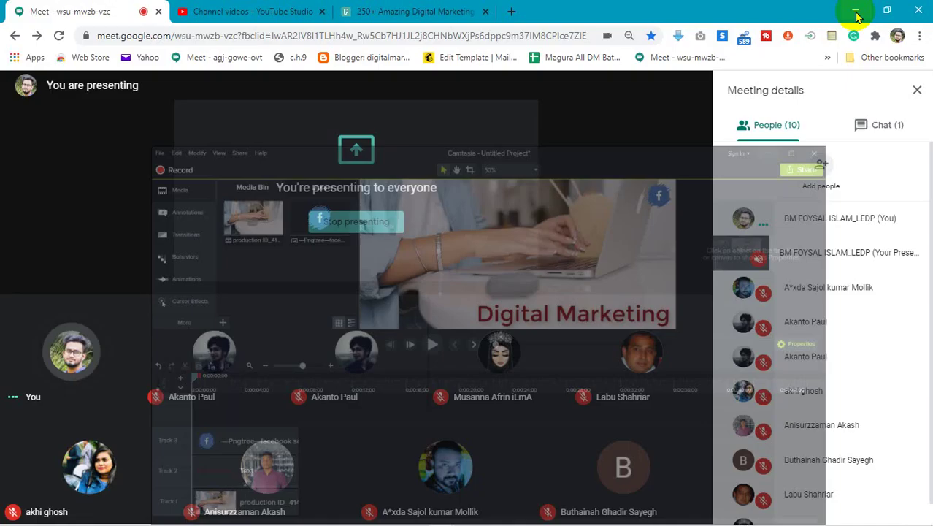
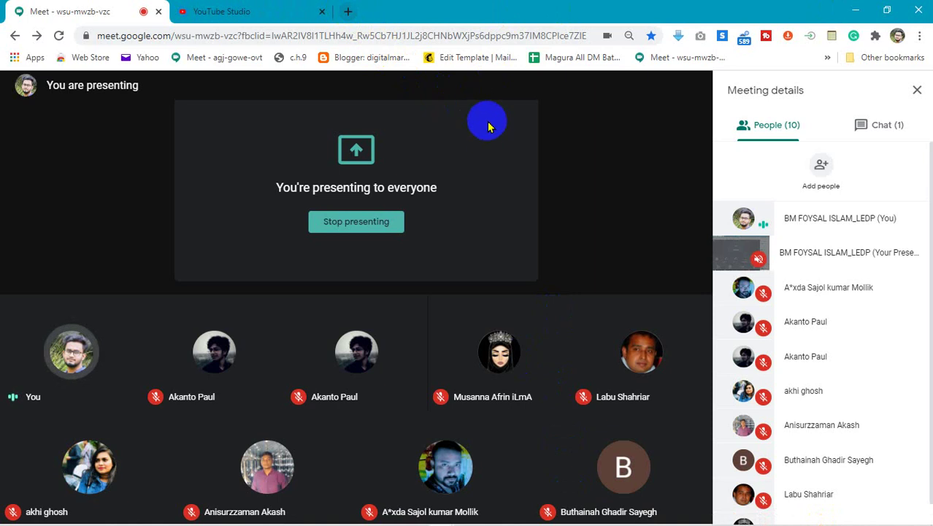
Step: Open bensound.com in a new browser tab and dismiss the Google Meet presenting notification covering the page
click(350, 11)
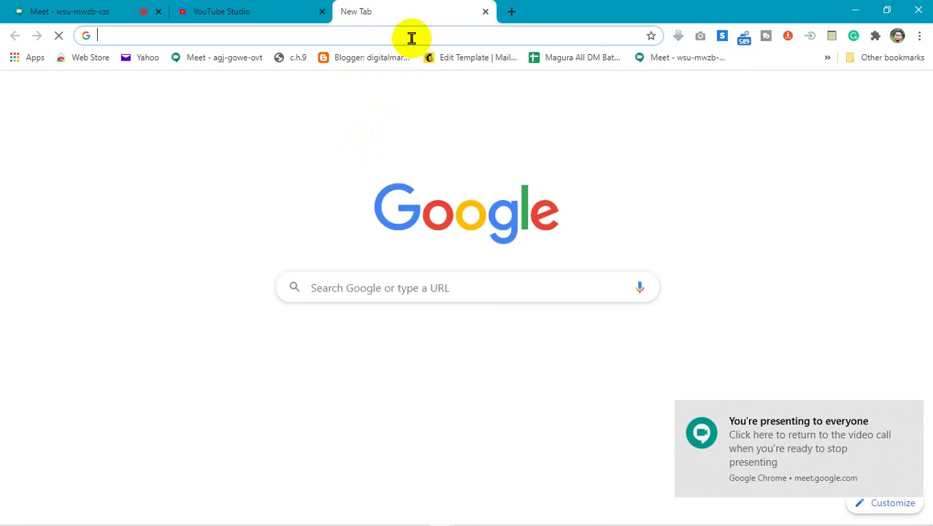
text(bensound.com)
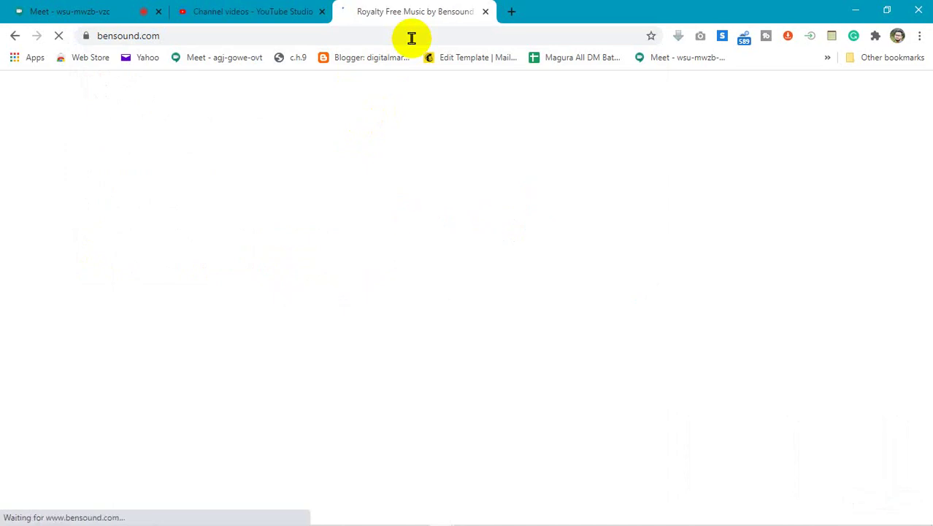
click(63, 8)
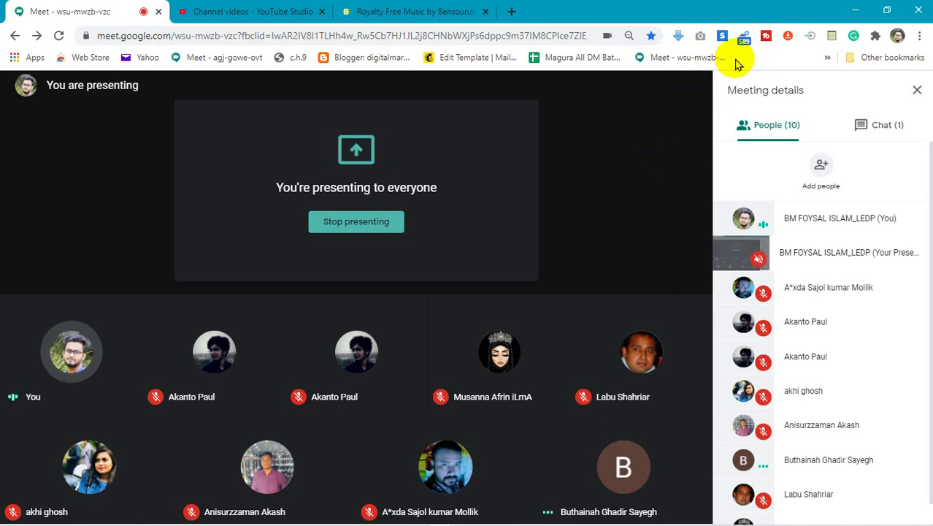
click(571, 150)
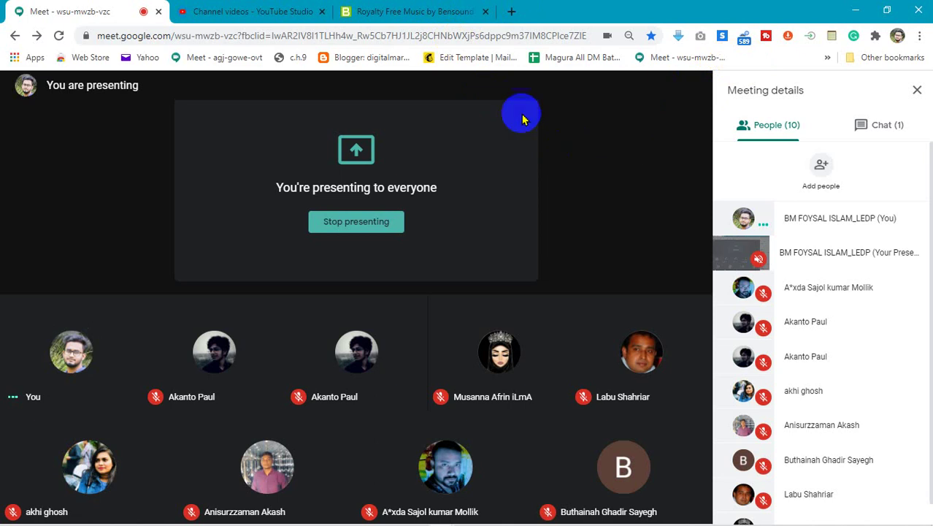
click(446, 13)
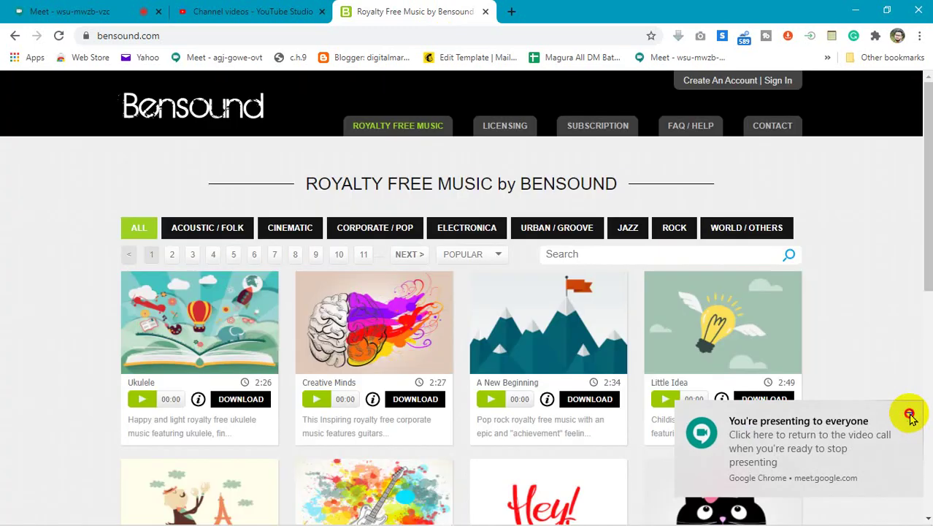
click(910, 413)
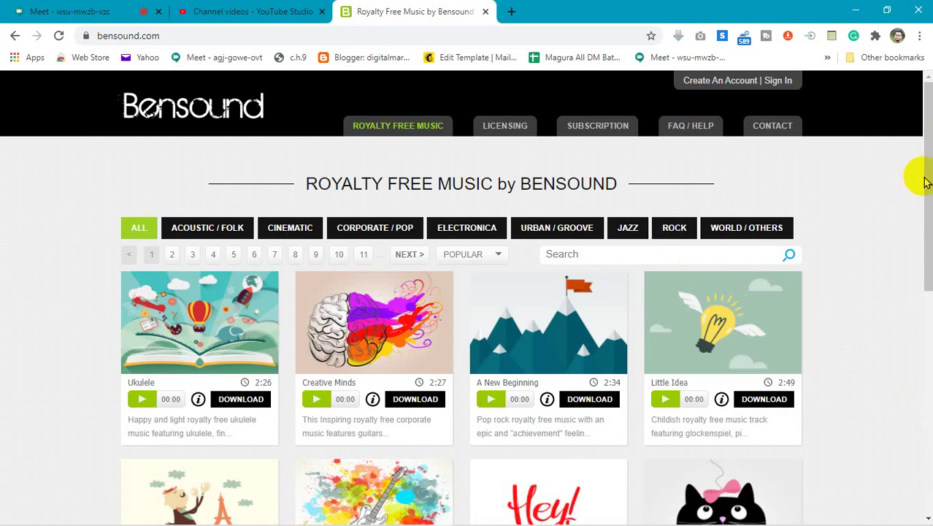
Step: Browse the royalty-free music listing and preview the Ukulele track
scroll(925, 182, down, 1)
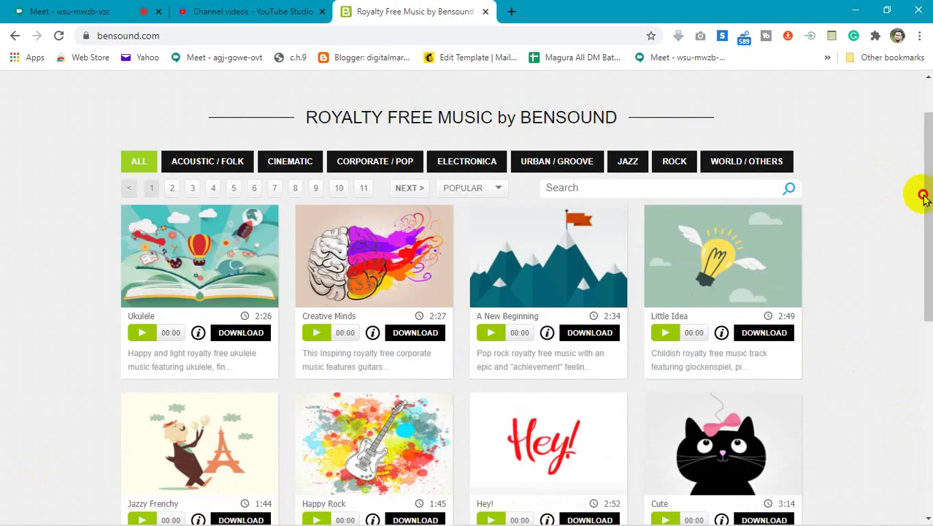
scroll(923, 198, up, 1)
scroll(923, 198, down, 1)
scroll(923, 198, down, 4)
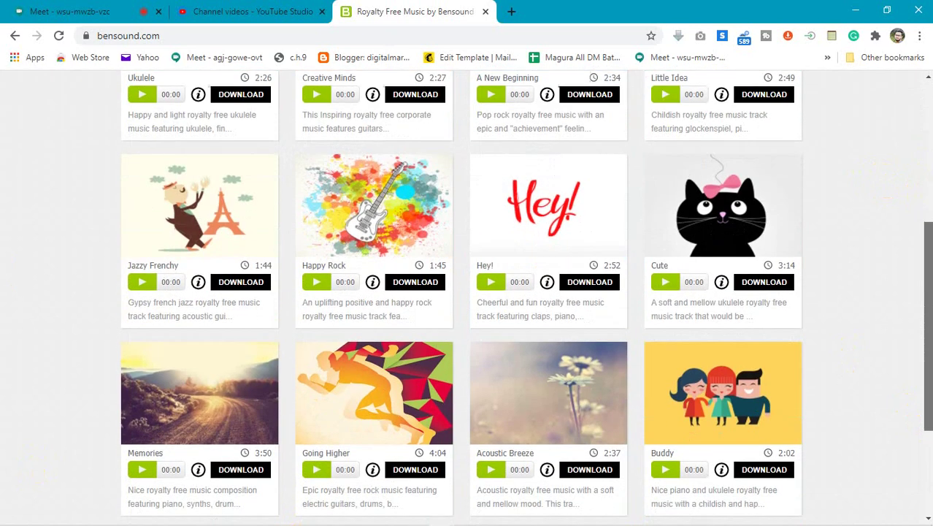
scroll(923, 198, up, 2)
scroll(923, 178, up, 2)
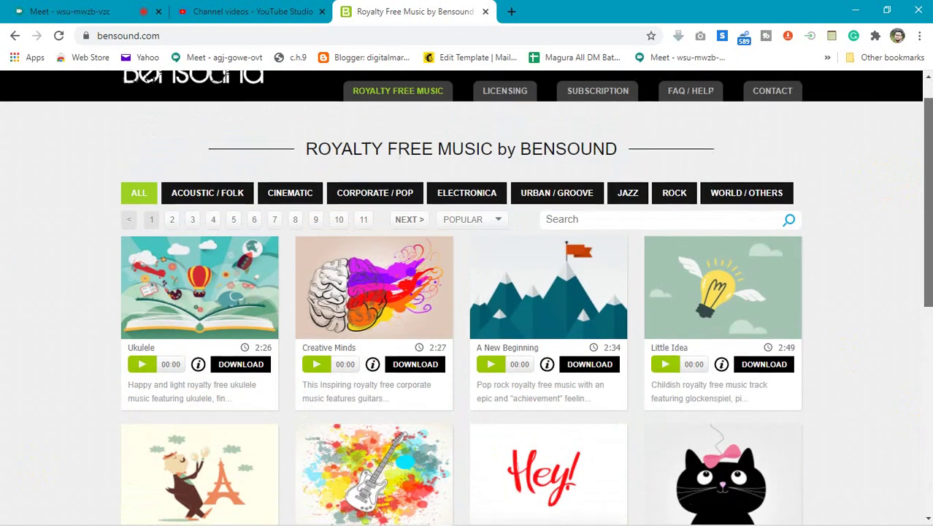
click(142, 375)
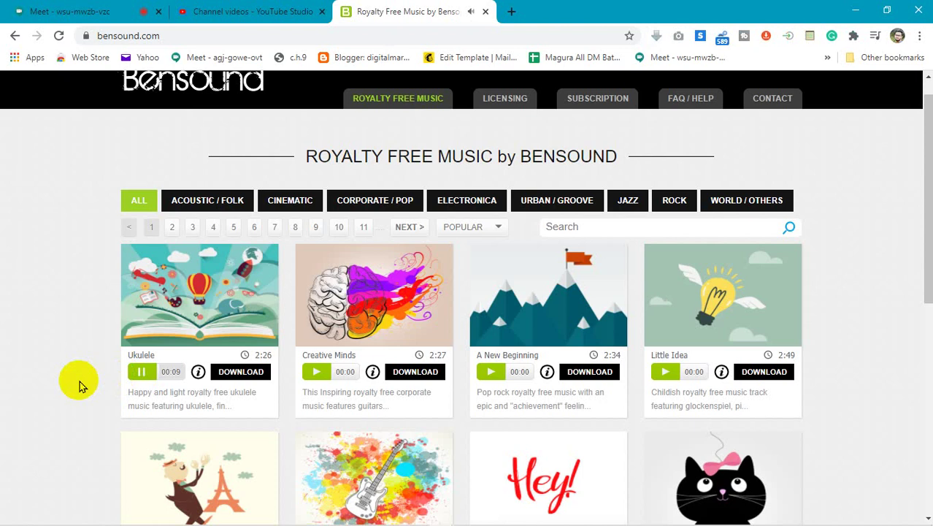
click(928, 120)
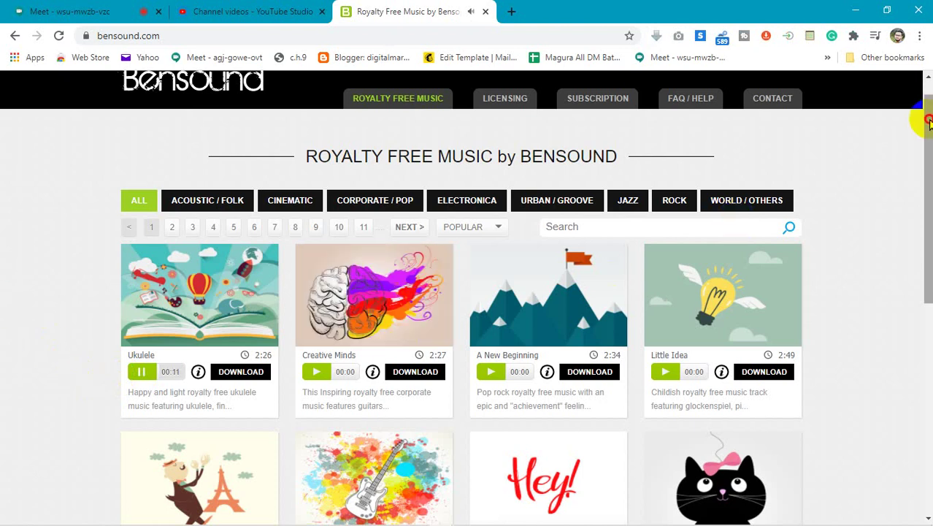
drag(928, 121, 928, 176)
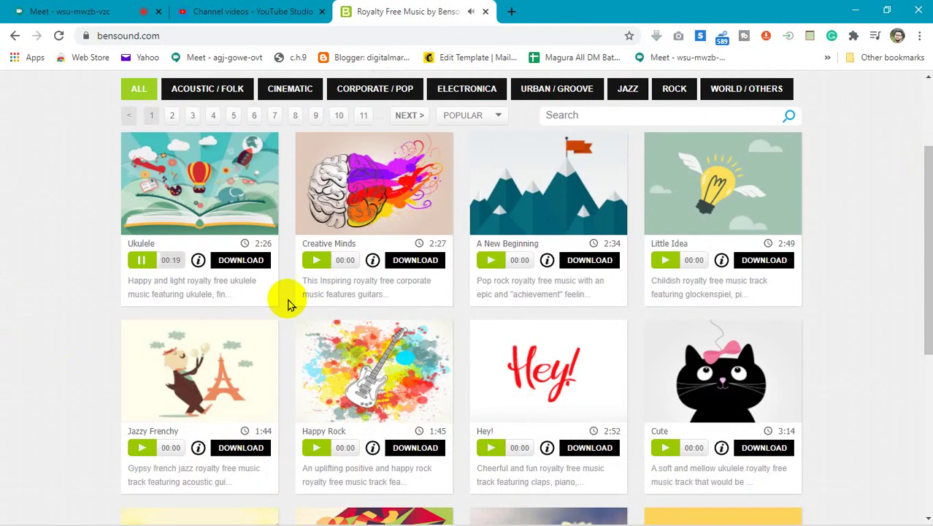
Step: Preview the Creative Minds track, view the listing's sort options, and pause the playback
click(317, 271)
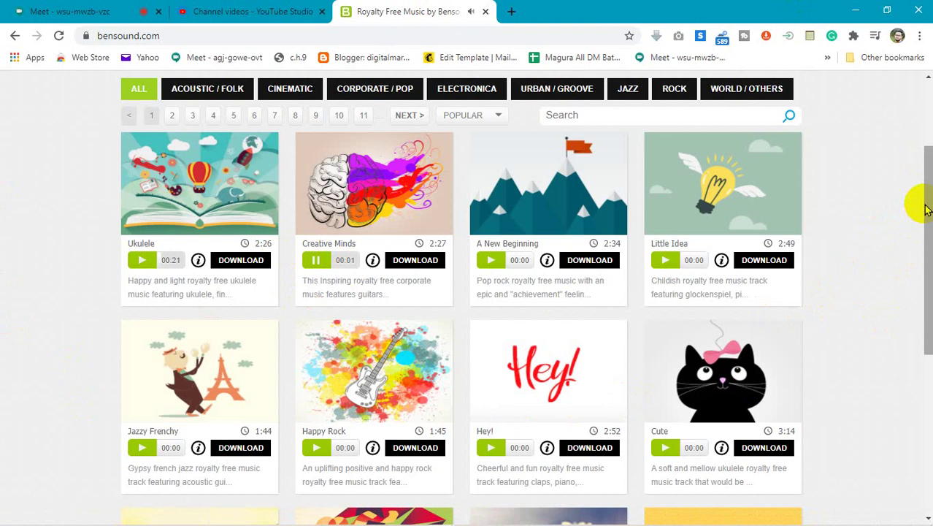
drag(926, 208, 929, 181)
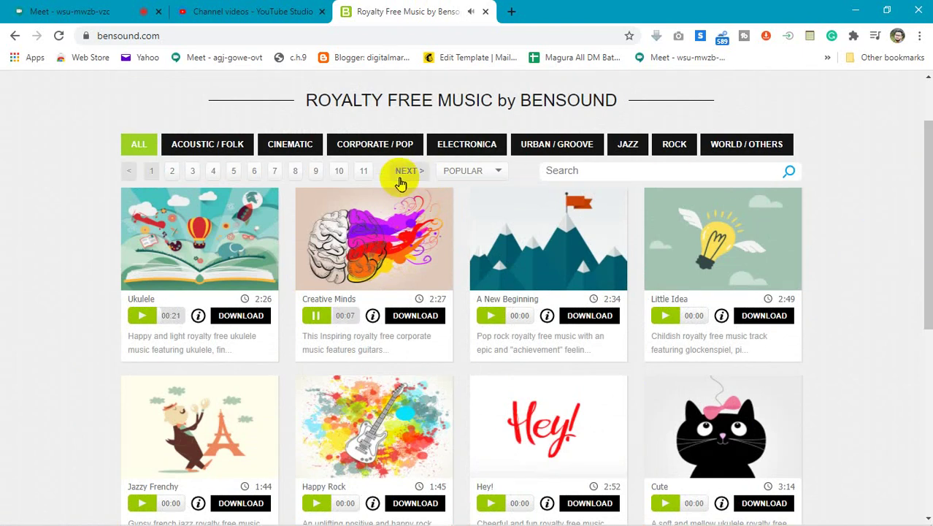
click(482, 173)
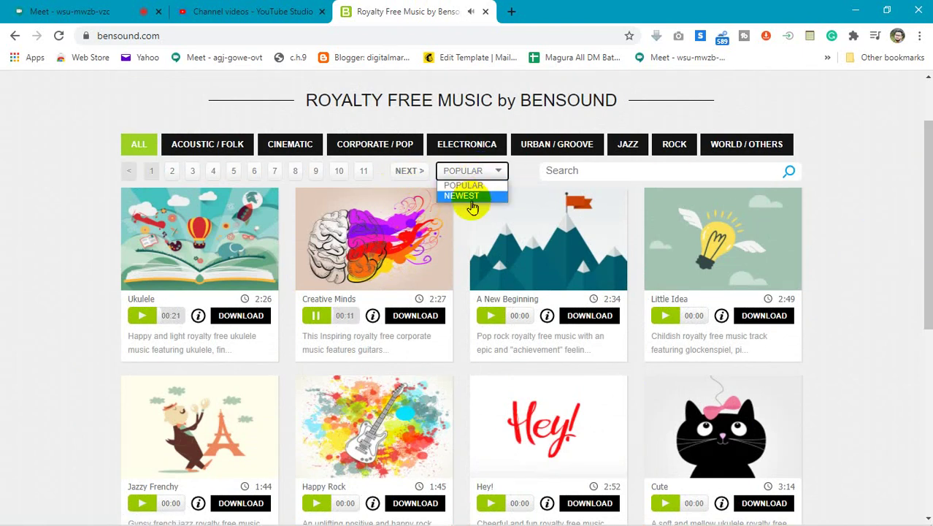
click(322, 319)
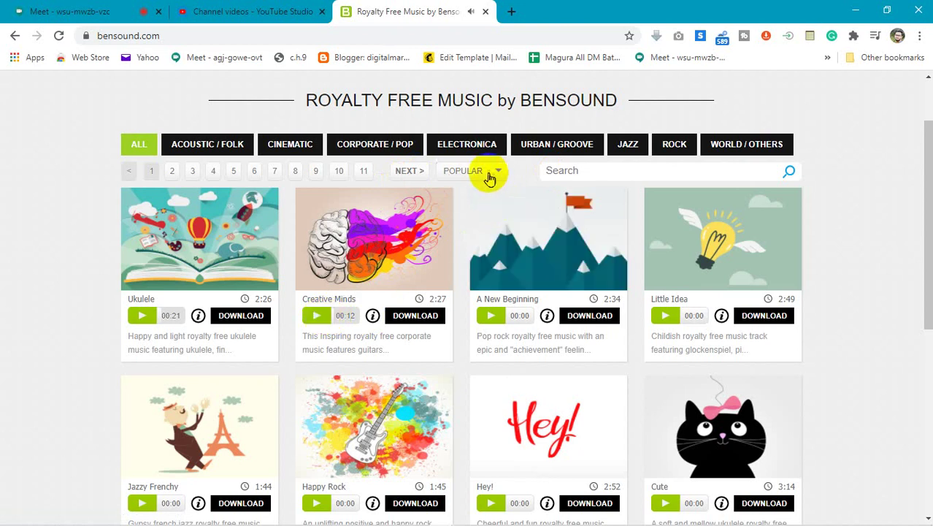
Step: Search the Bensound music library for "youtube"
click(577, 172)
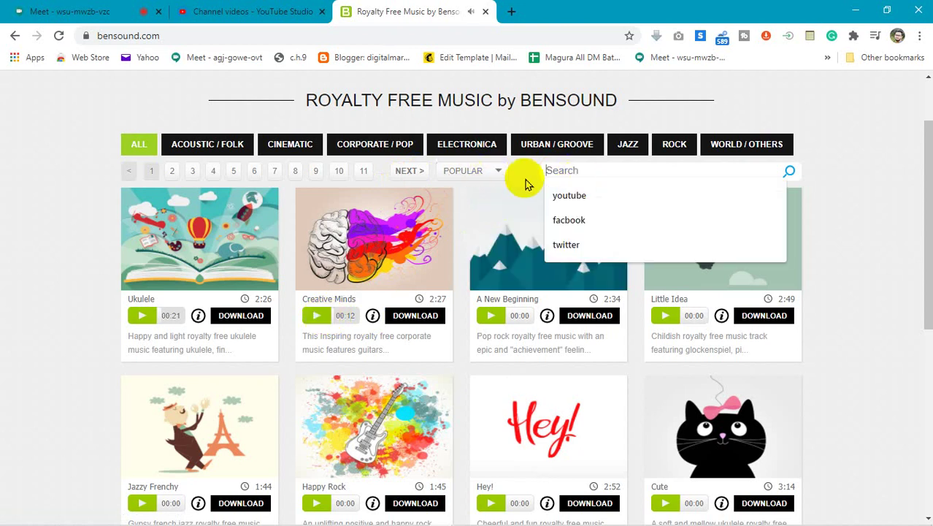
click(569, 195)
click(789, 173)
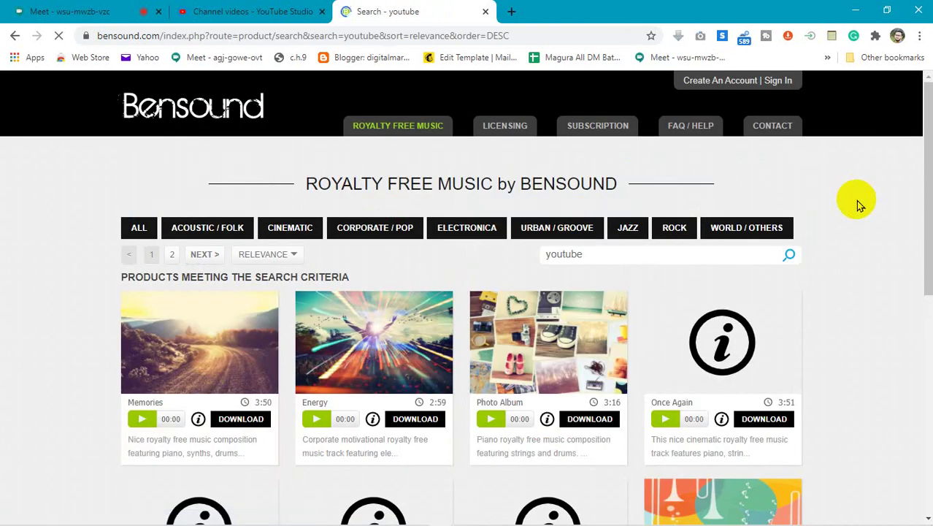
Step: Preview the Memories track while looking through the search results
drag(927, 196, 930, 230)
click(144, 338)
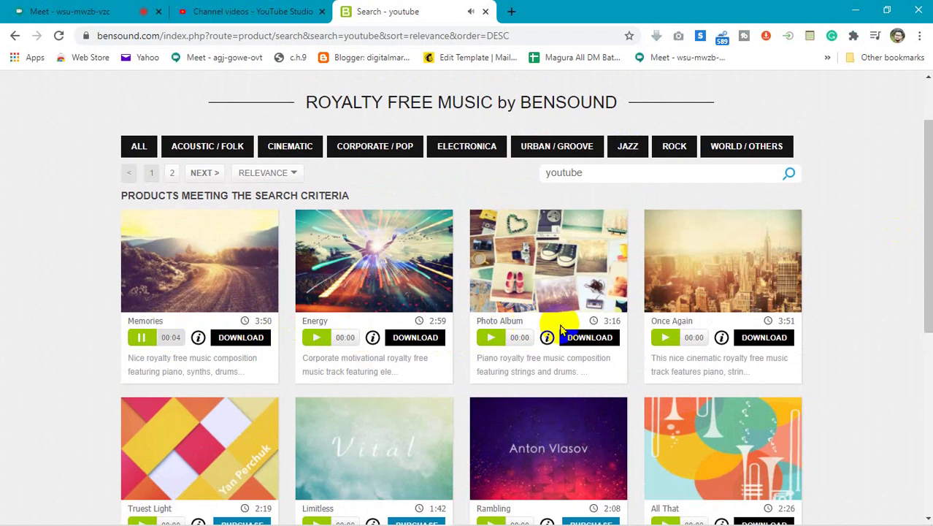
drag(929, 256, 929, 351)
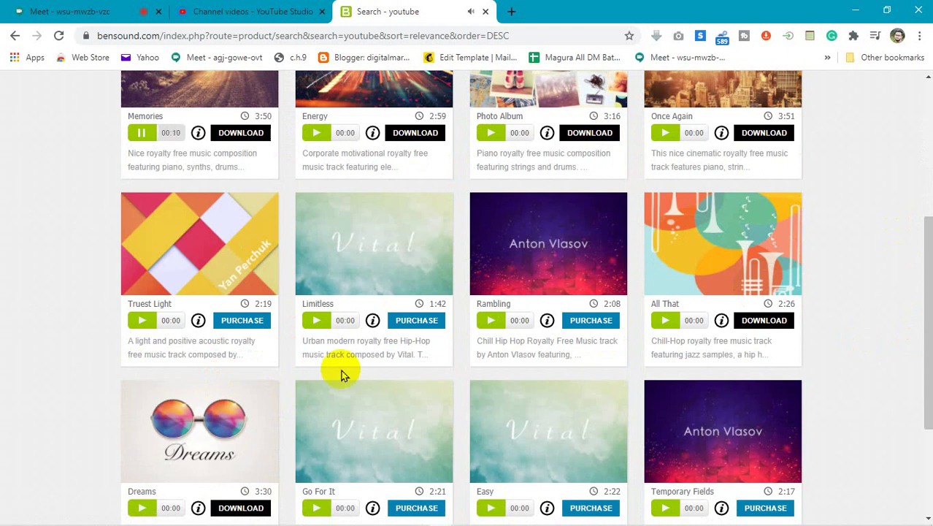
drag(929, 287, 925, 151)
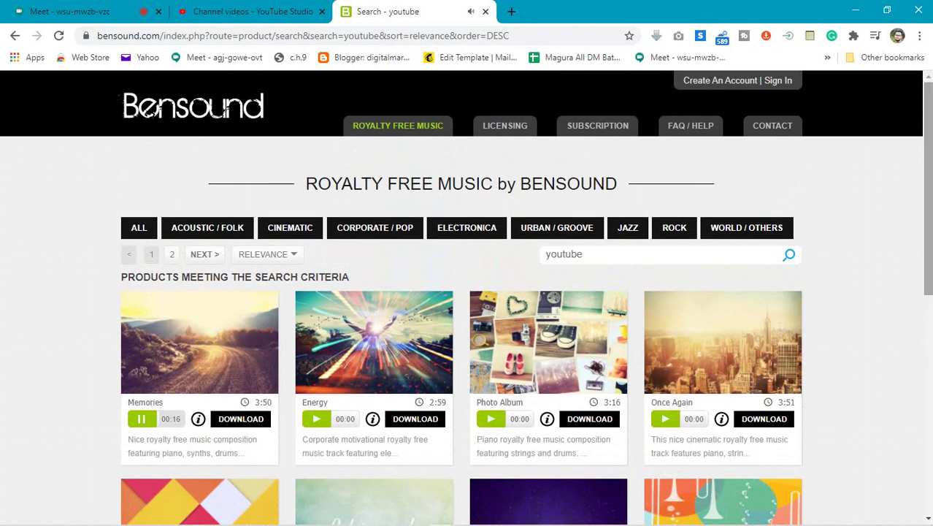
Step: Preview the Photo Album track, switch playback back to Memories, and pause it
click(489, 418)
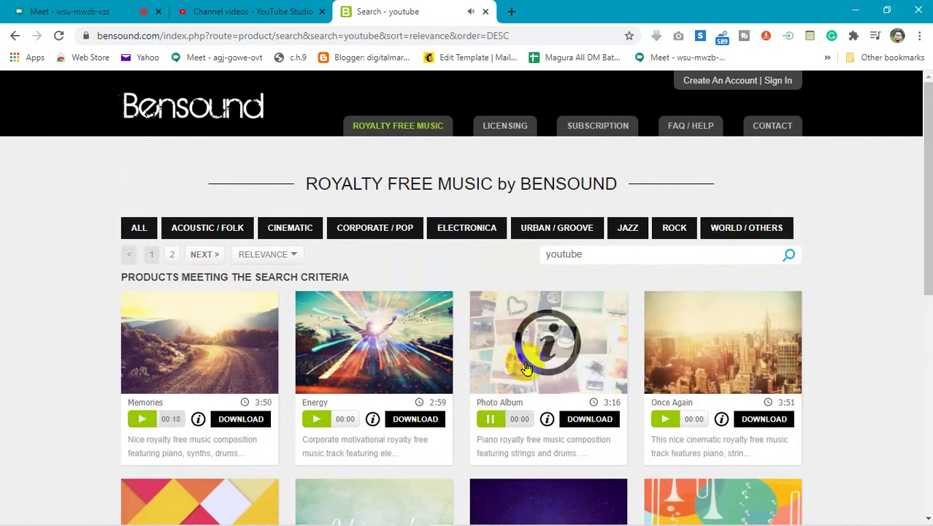
drag(682, 259, 536, 258)
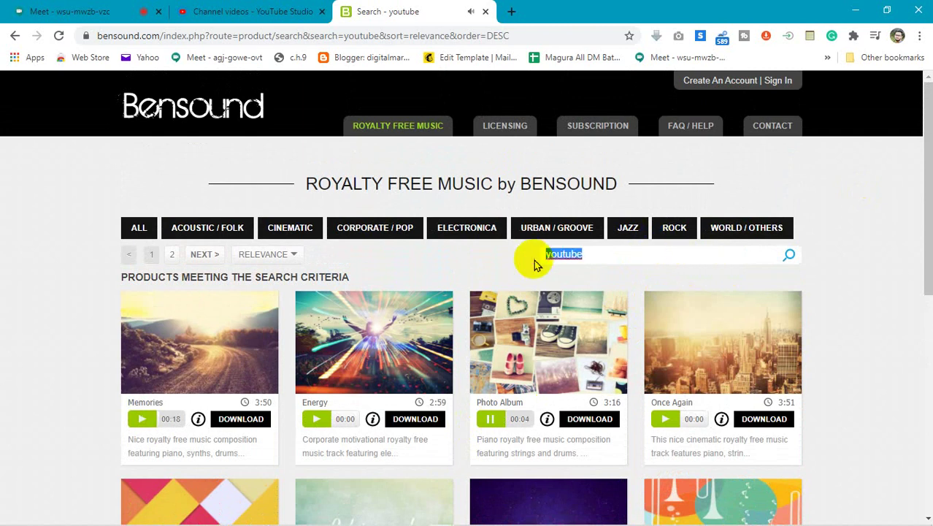
click(535, 264)
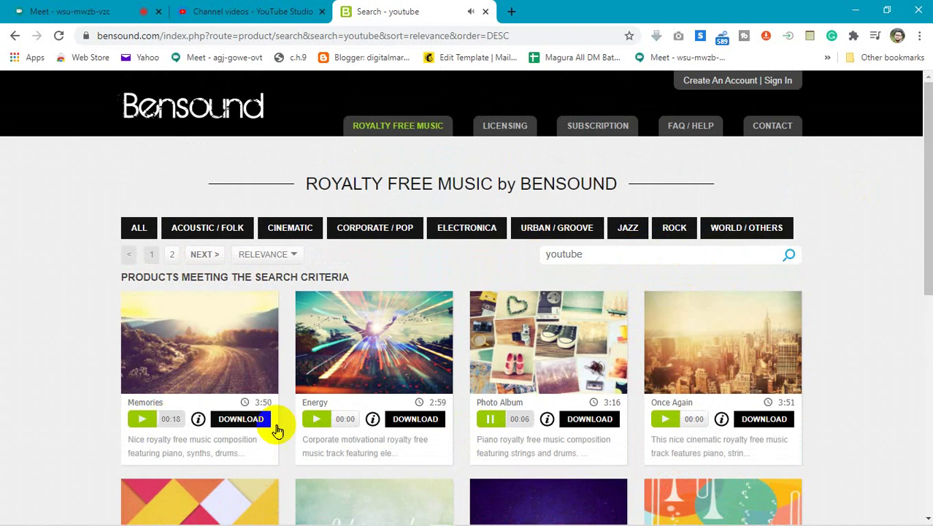
click(138, 422)
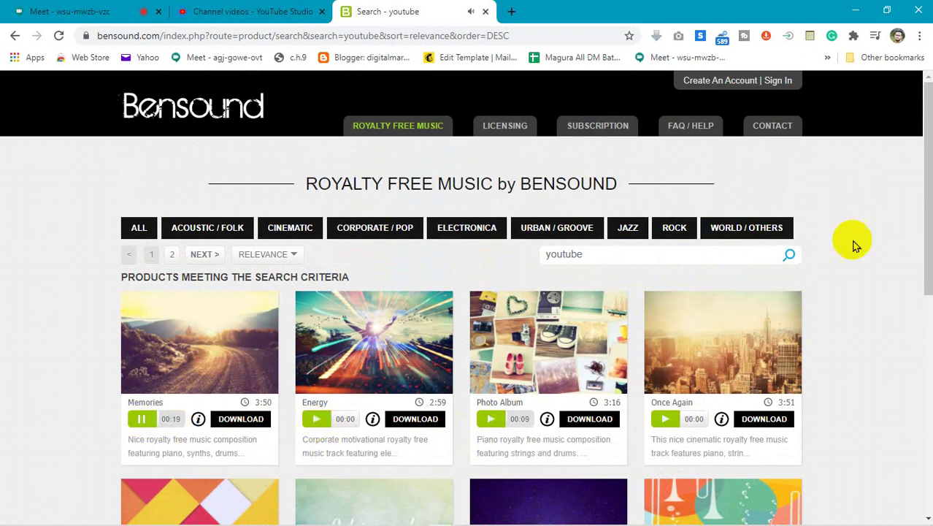
click(145, 420)
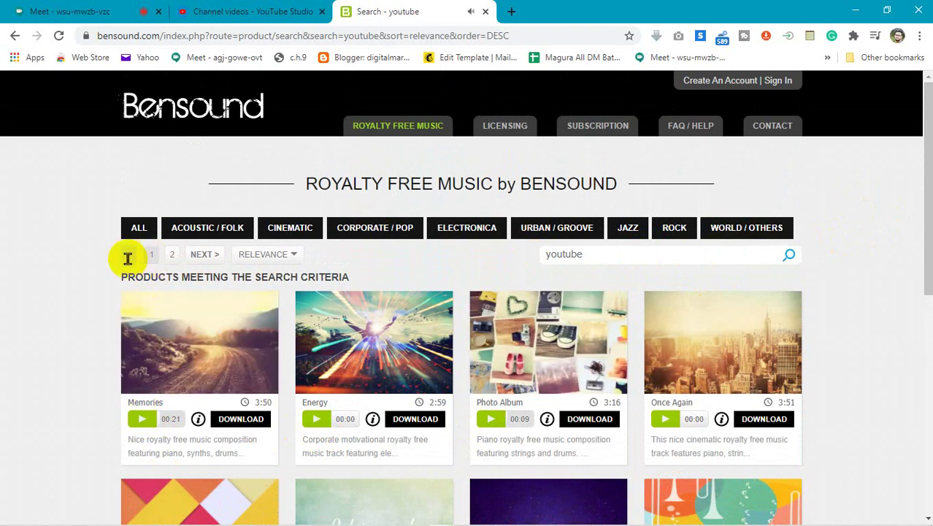
Step: Sort the "youtube" search results by Popular
click(264, 254)
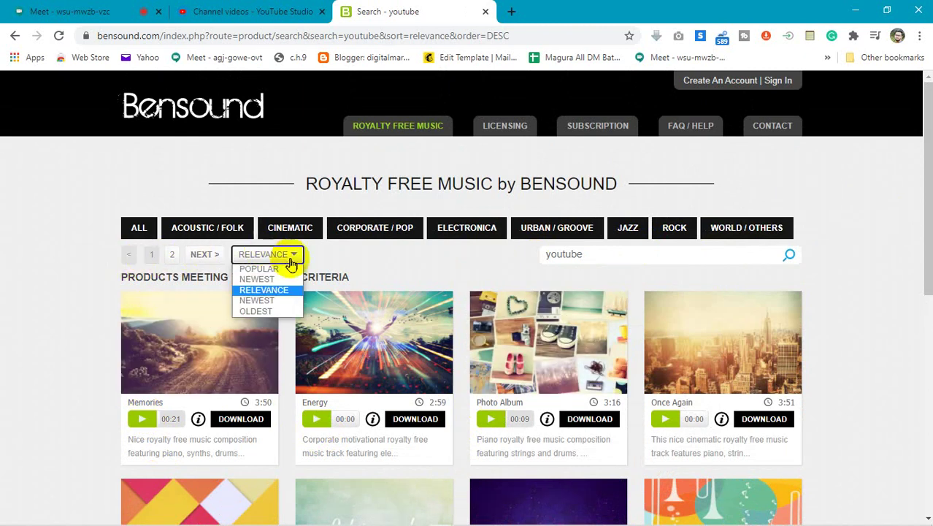
click(263, 268)
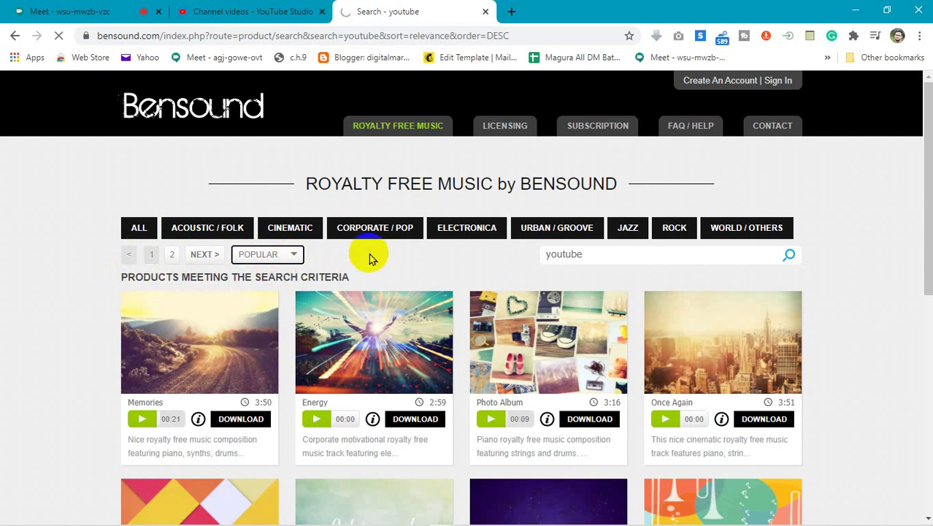
click(360, 230)
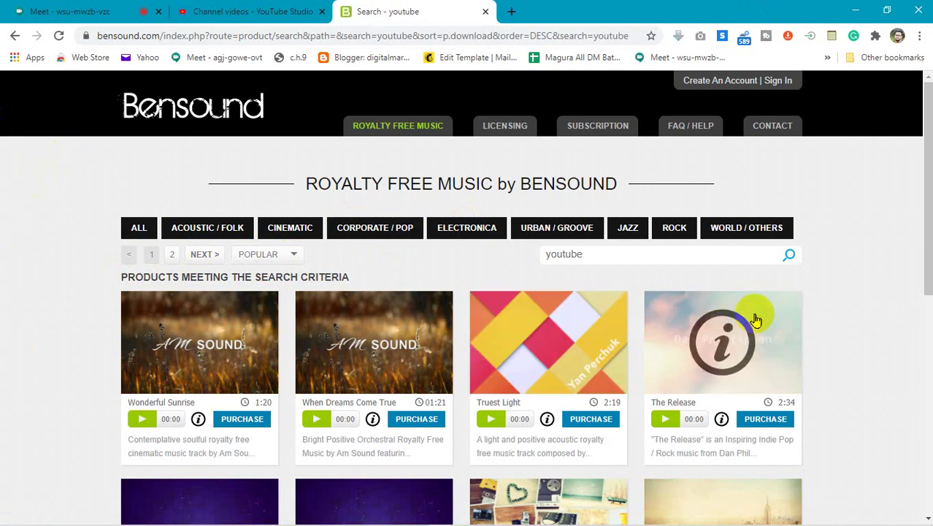
Step: Look through the sorted results, preview the Wonderful Sunrise track, and open its details page
drag(925, 146, 926, 322)
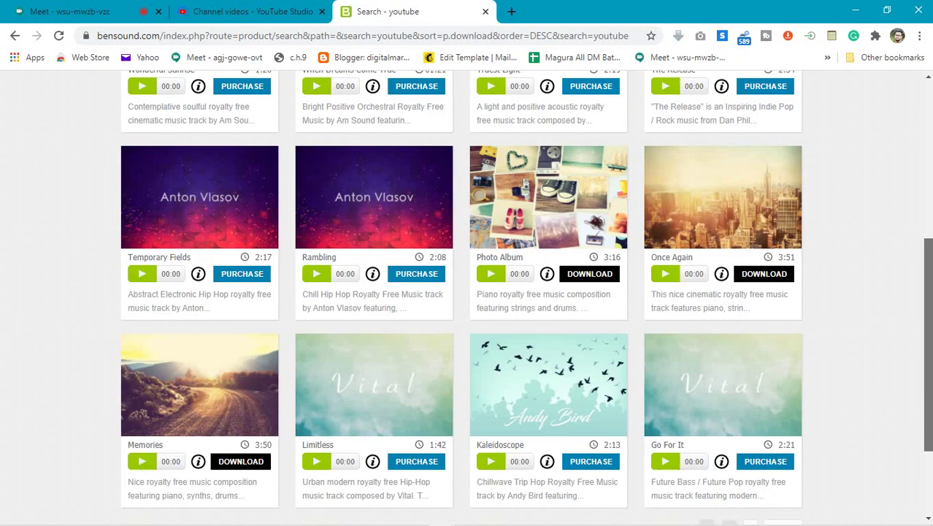
scroll(226, 373, up, 4)
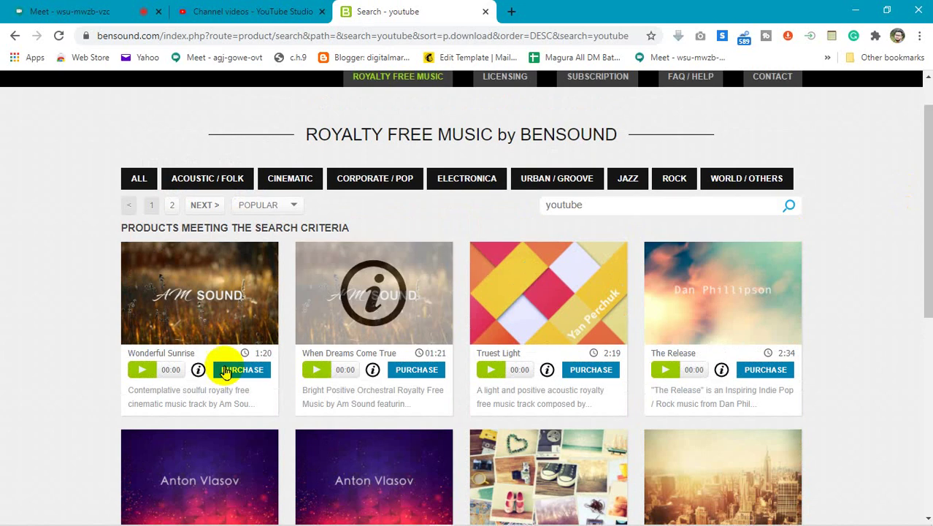
click(137, 371)
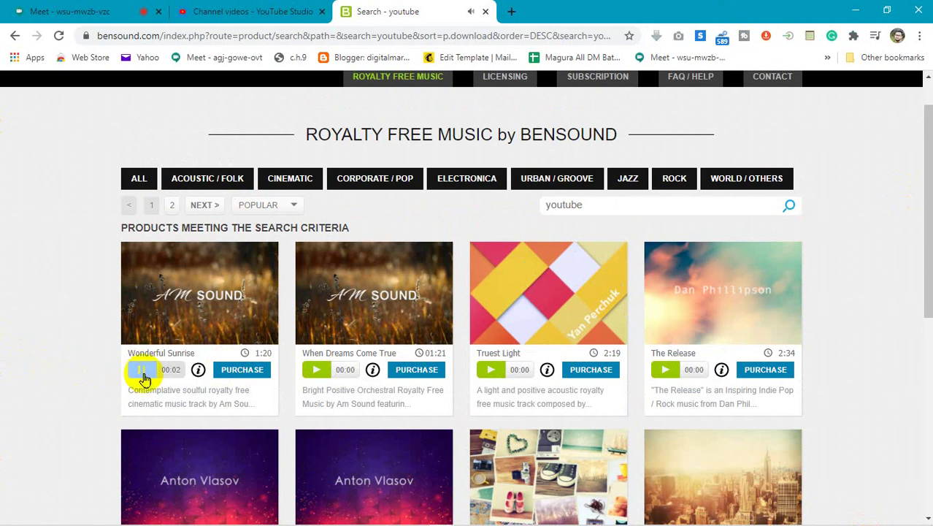
click(143, 372)
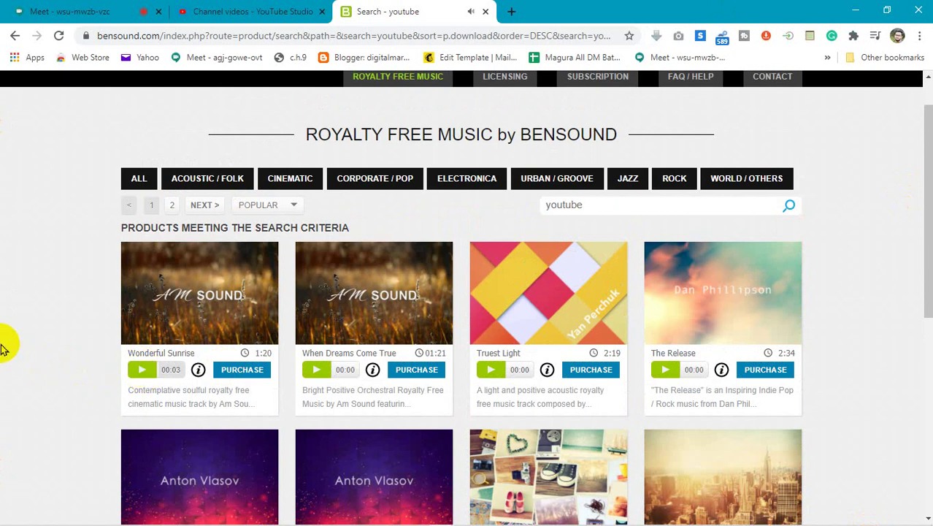
click(200, 309)
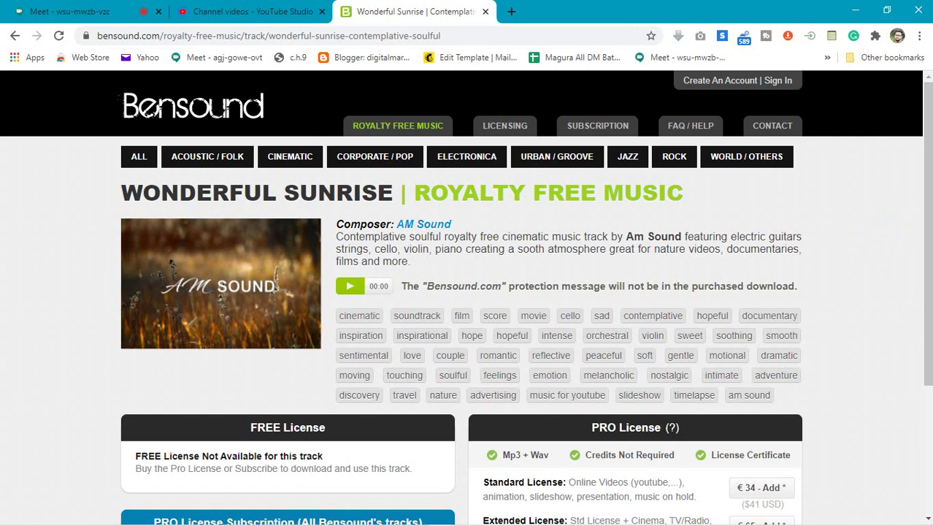
Step: Look over the track details and license options on the Wonderful Sunrise page
drag(926, 179, 924, 307)
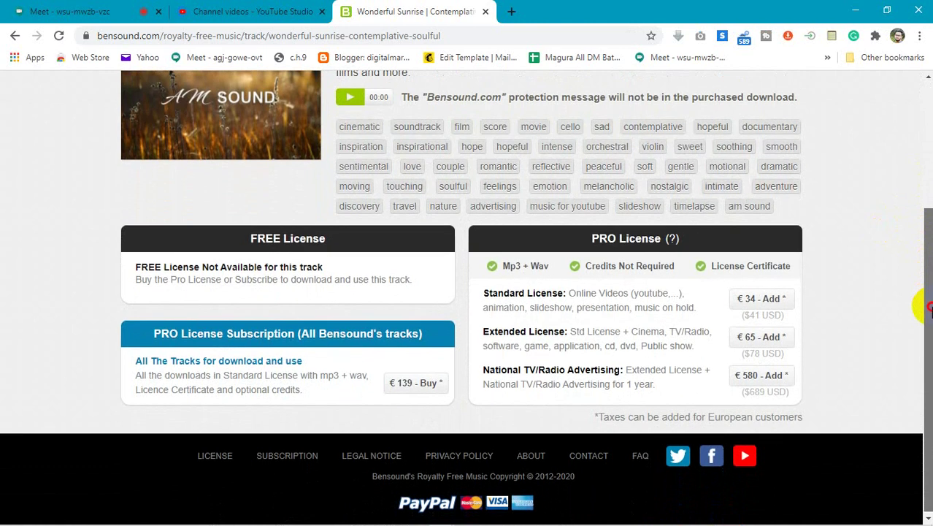
scroll(467, 292, up, 3)
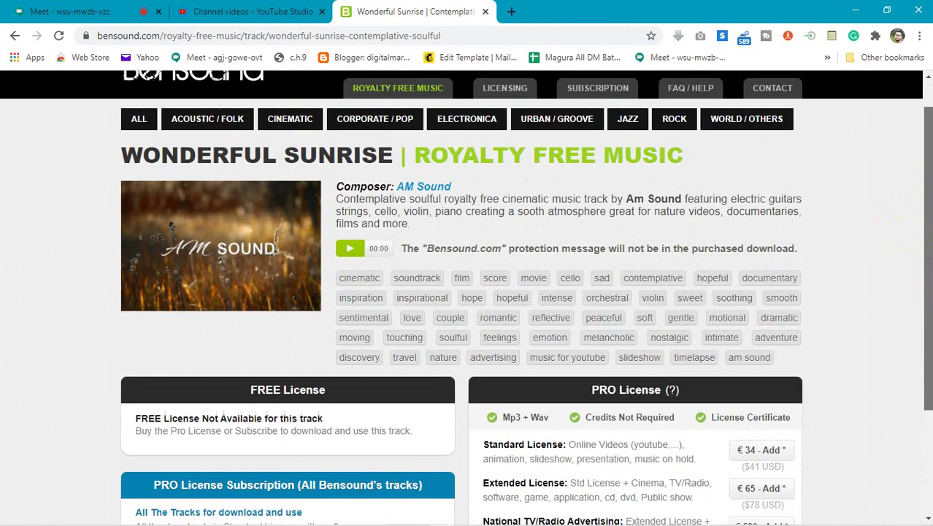
scroll(468, 292, down, 2)
scroll(427, 327, down, 1)
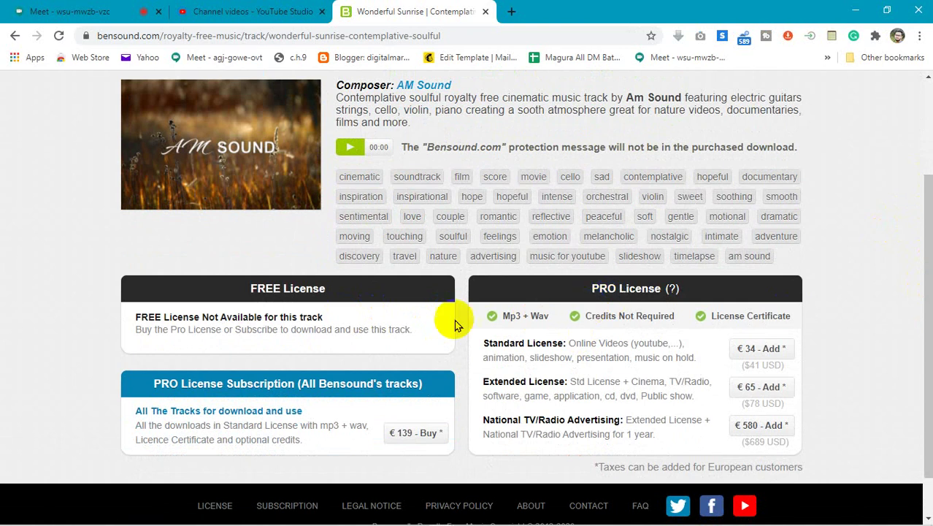
scroll(482, 278, up, 2)
Step: Return to the "youtube" search results, check the purchase options for Wonderful Sunrise, and close them
click(11, 41)
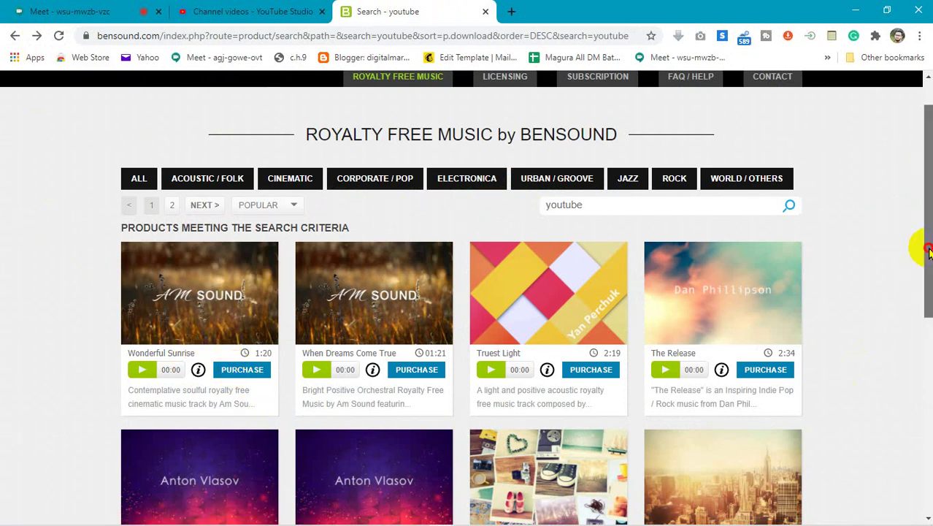
drag(926, 255, 920, 289)
click(232, 300)
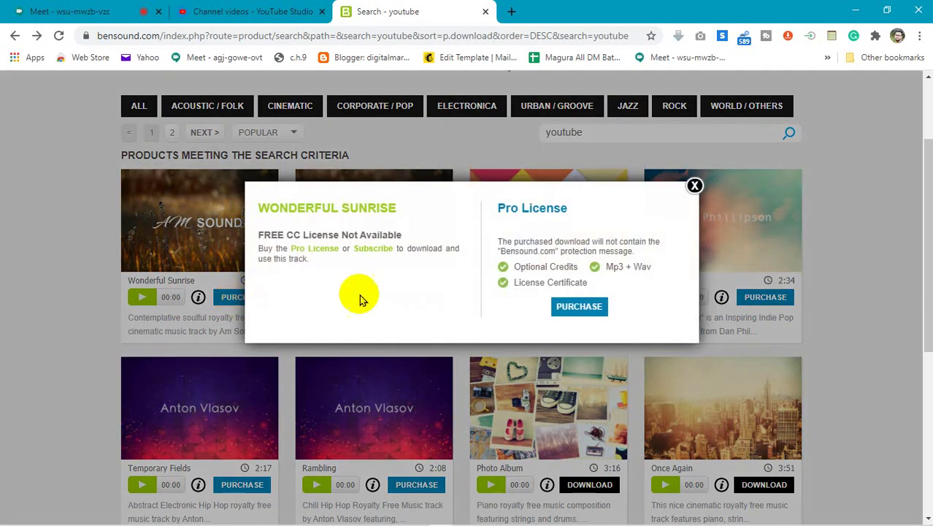
click(694, 188)
Step: Sort the "youtube" search results by Newest and look through them
scroll(496, 285, up, 2)
click(251, 252)
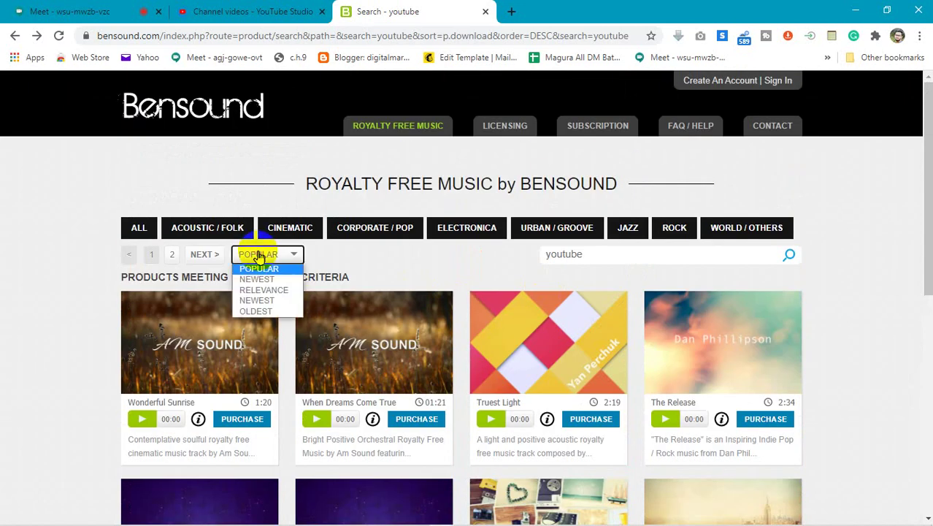
click(266, 278)
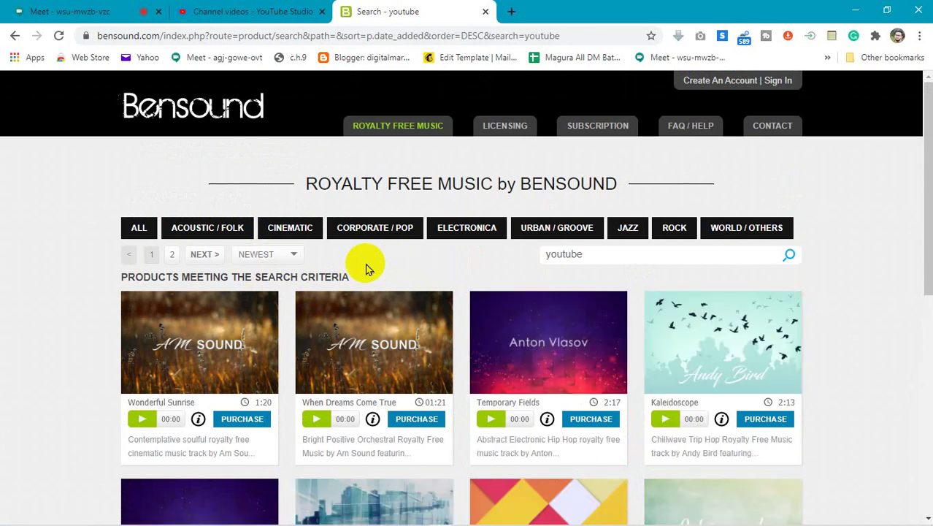
scroll(285, 310, down, 9)
scroll(285, 312, up, 9)
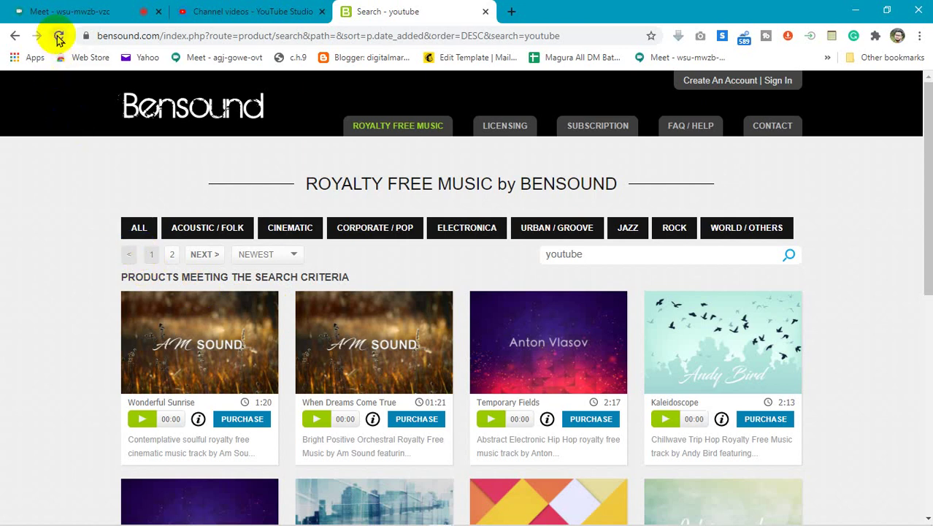
Step: Show all royalty-free music categories and open the download options for the Ukulele track
click(141, 227)
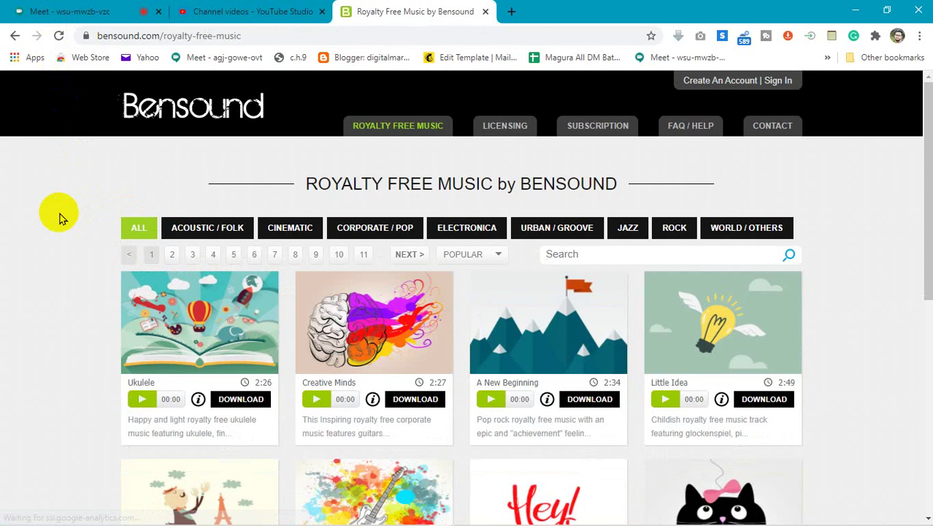
scroll(922, 177, down, 1)
scroll(921, 178, up, 1)
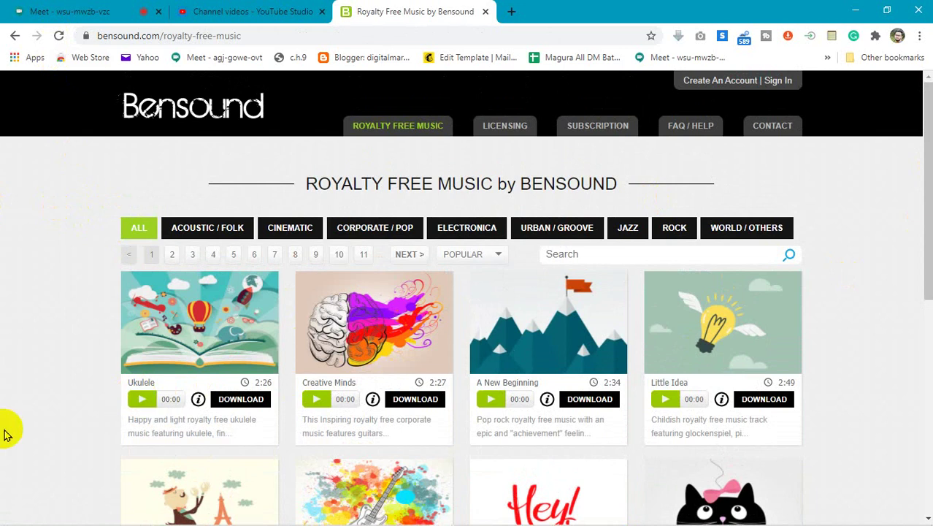
click(255, 402)
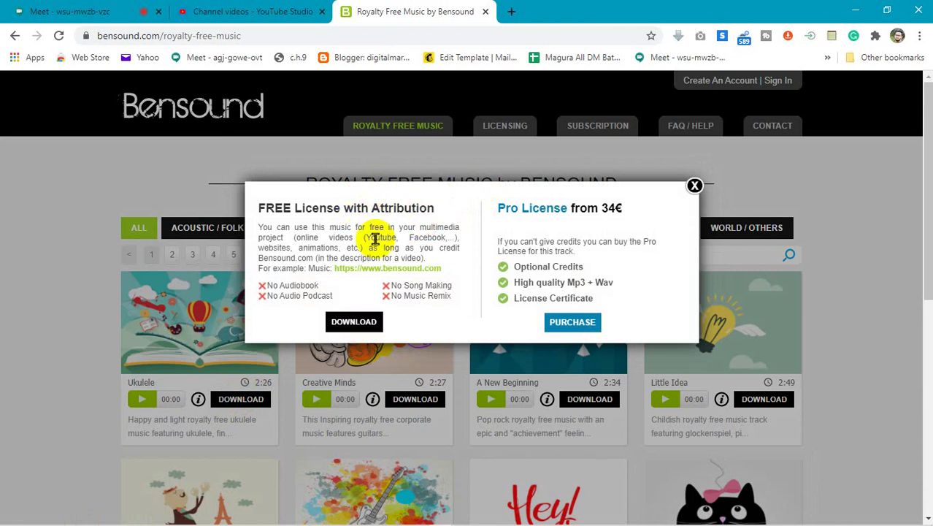
Step: Examine the free license terms for Ukulele, especially the credit required in the video description and the example attribution link
drag(259, 227, 327, 267)
click(296, 237)
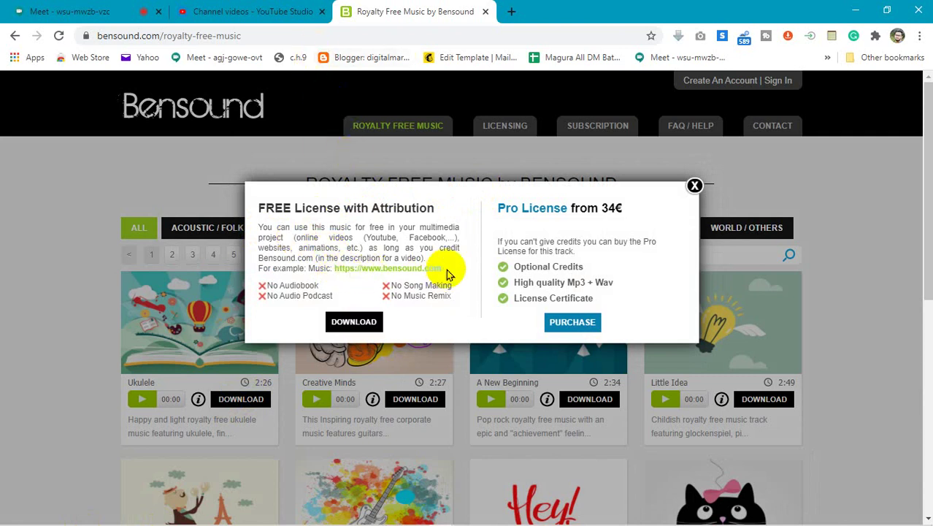
drag(447, 270, 333, 267)
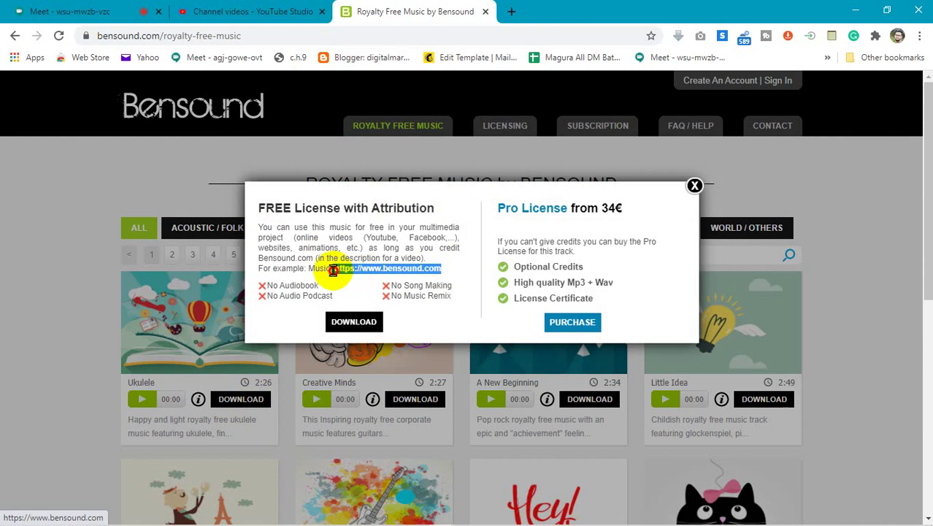
click(260, 221)
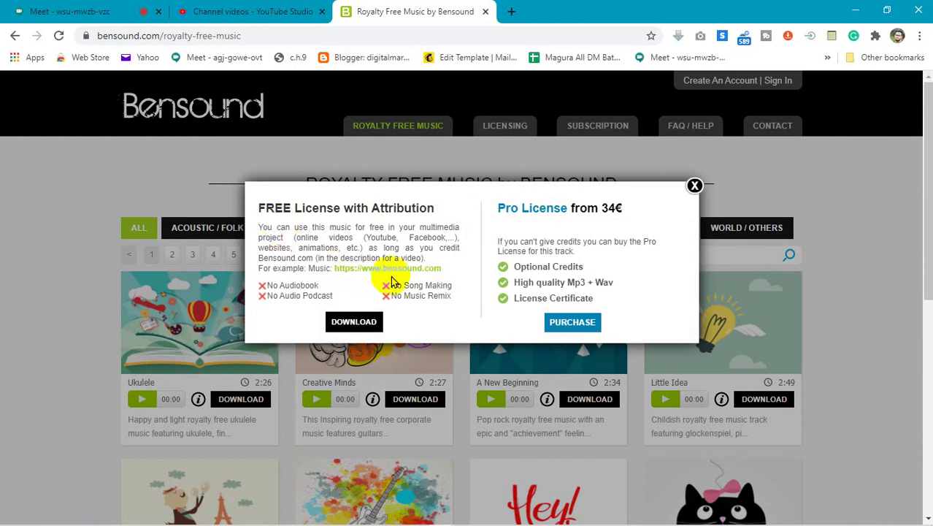
drag(446, 275, 332, 268)
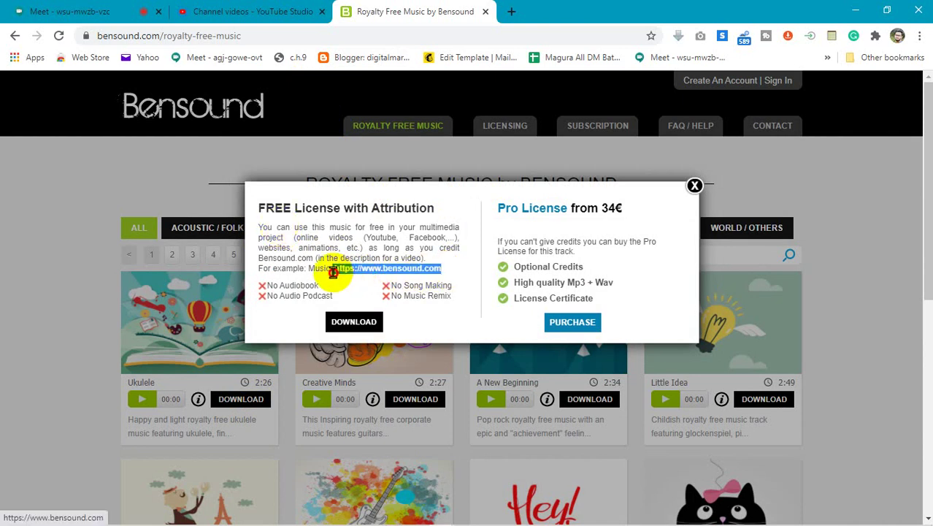
click(297, 236)
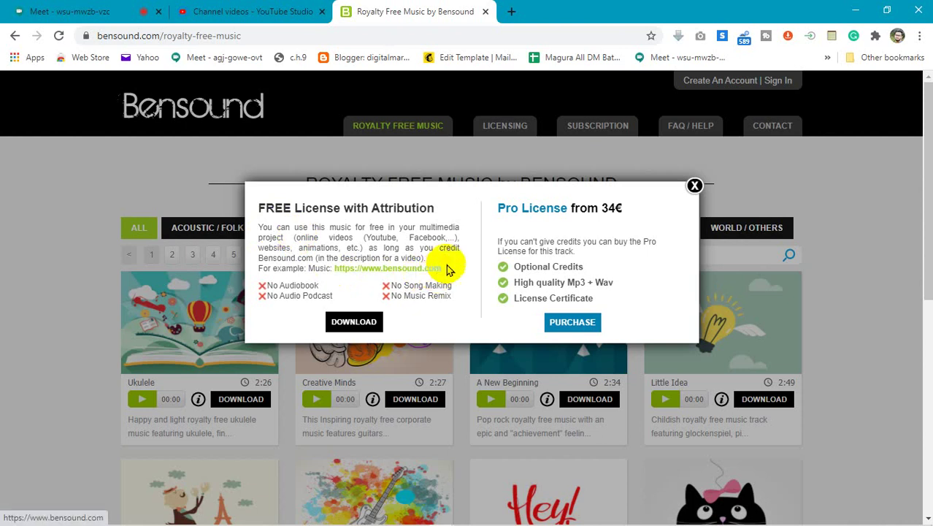
drag(446, 276, 333, 268)
click(308, 246)
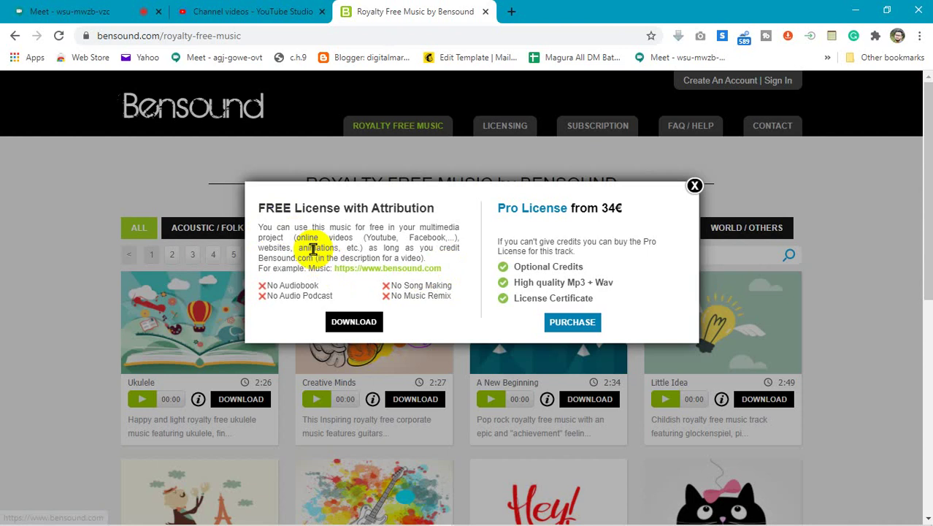
drag(456, 271, 323, 264)
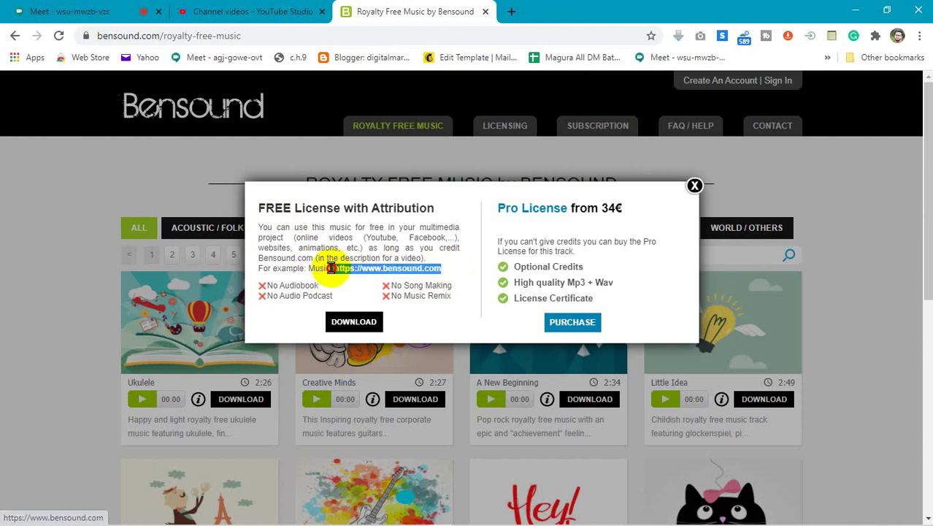
click(296, 246)
drag(268, 241, 259, 232)
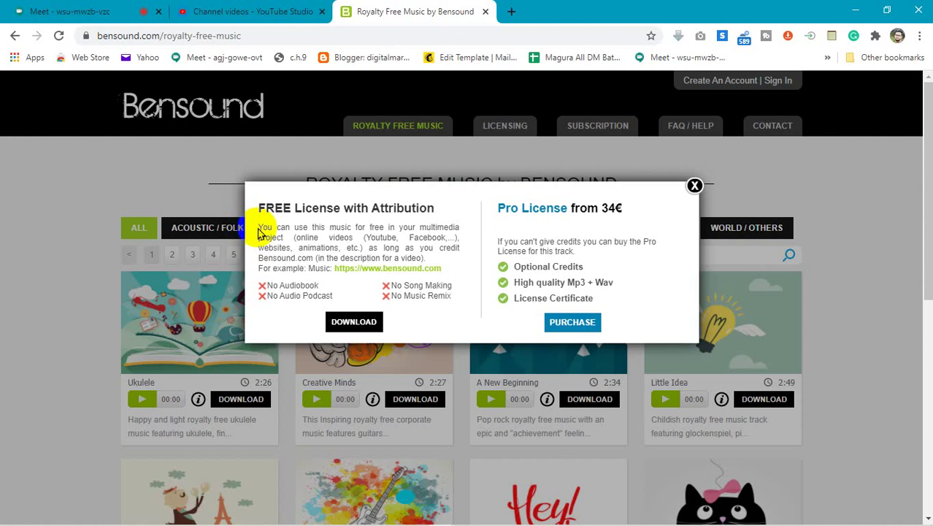
drag(259, 232, 343, 264)
click(282, 244)
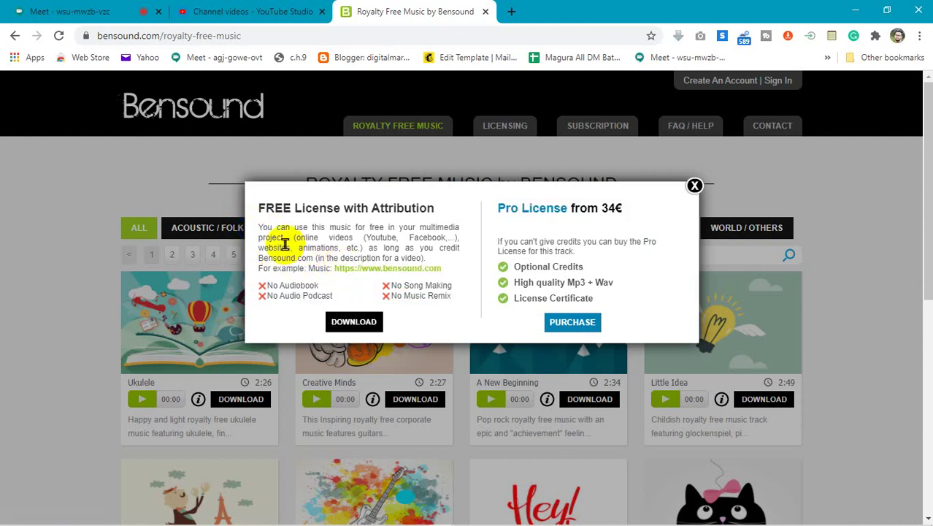
drag(318, 258, 421, 260)
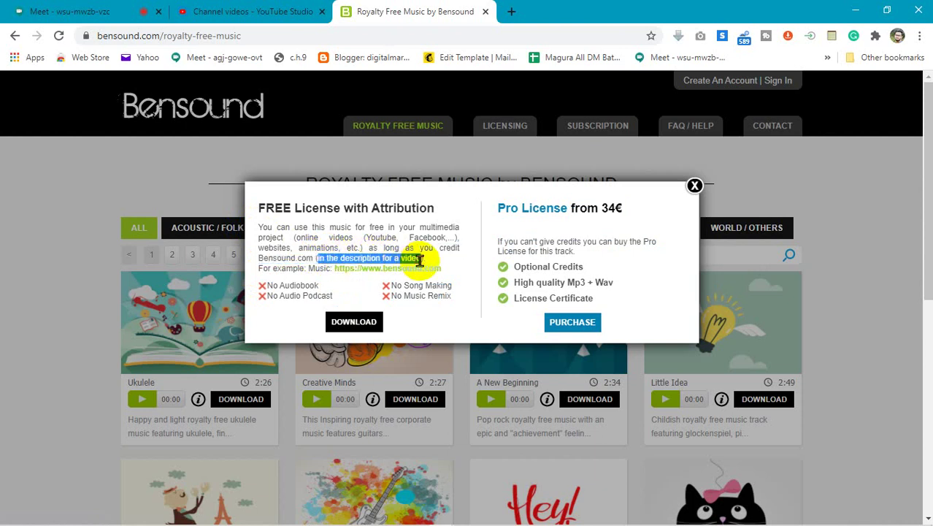
click(421, 260)
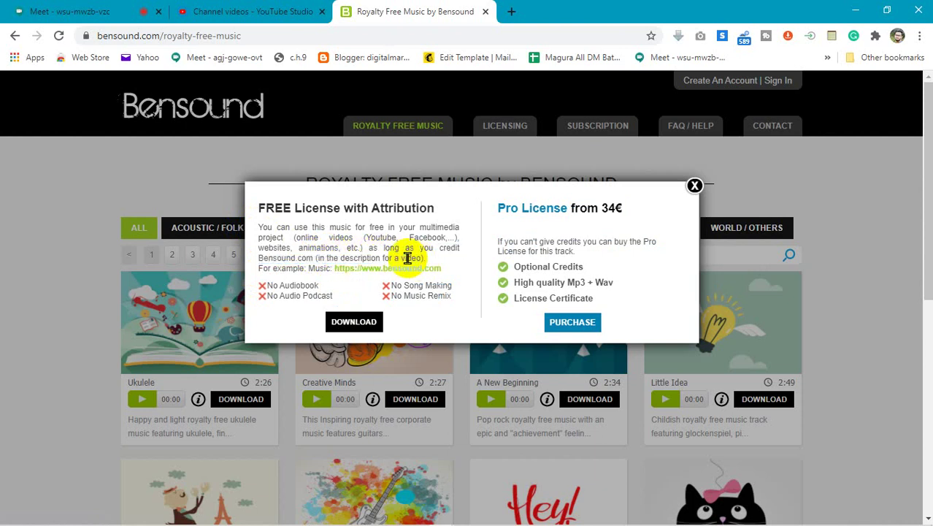
drag(421, 259, 321, 253)
click(326, 237)
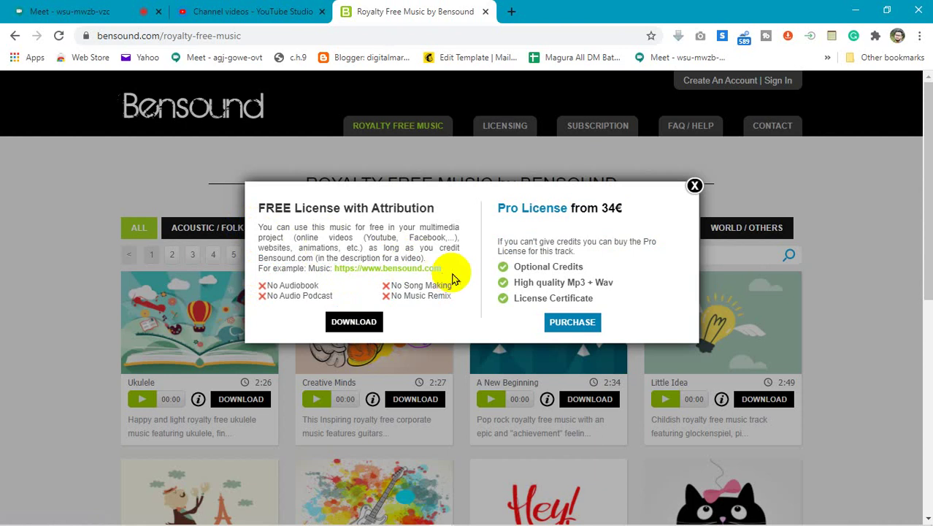
drag(453, 274, 333, 267)
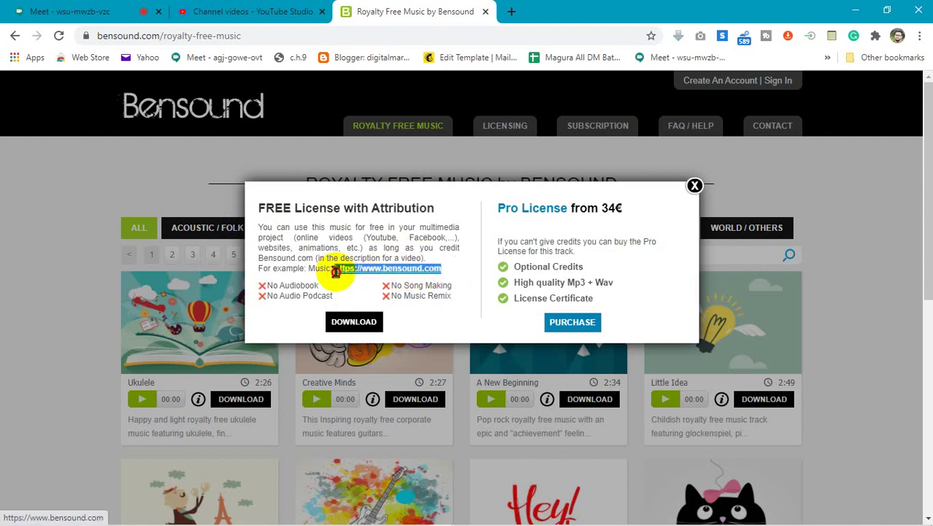
click(317, 256)
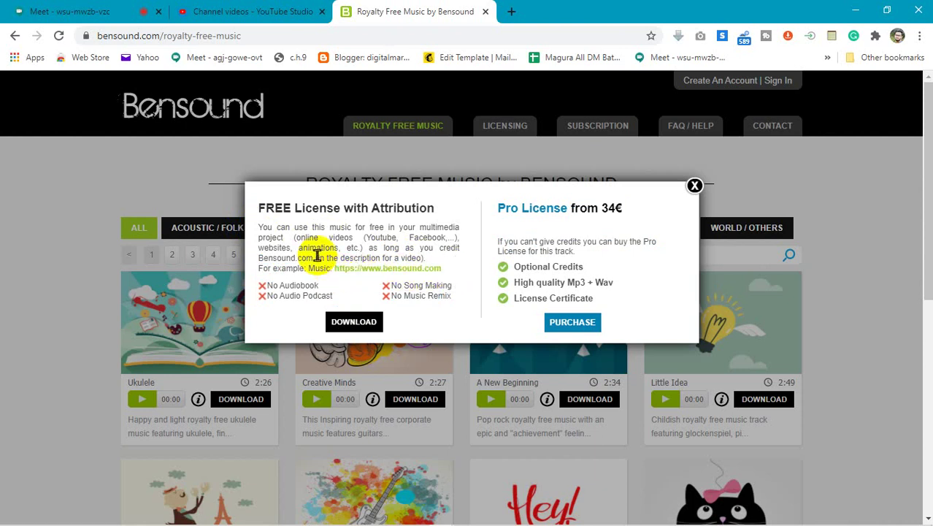
Step: Download the Ukulele track under the free license with attribution and close the license options
click(349, 328)
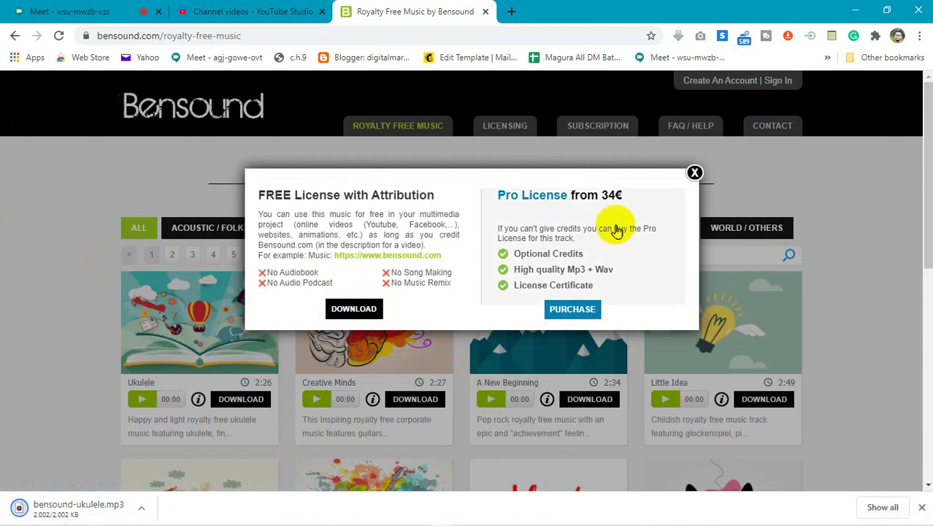
click(694, 175)
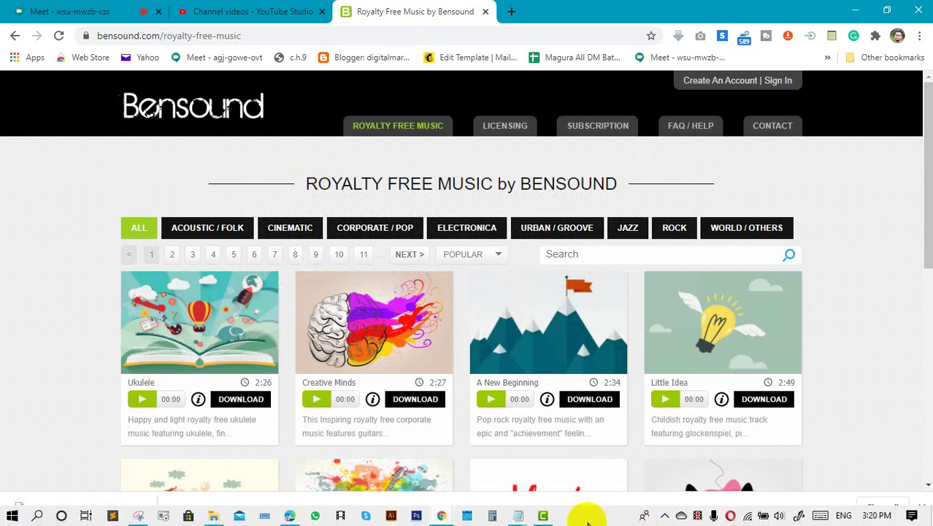
Step: Switch to Camtasia and import bensound-ukulele.mp3 from the Downloads folder into the project media
click(542, 516)
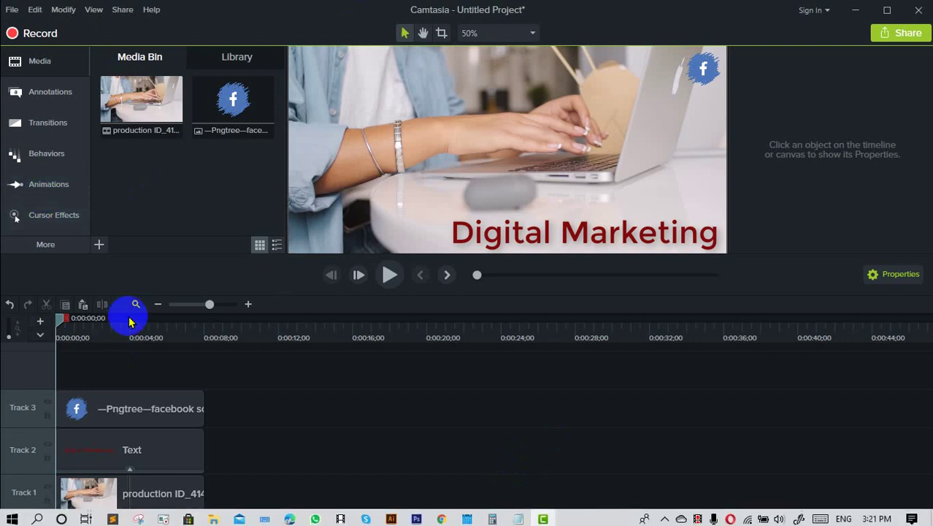
click(421, 187)
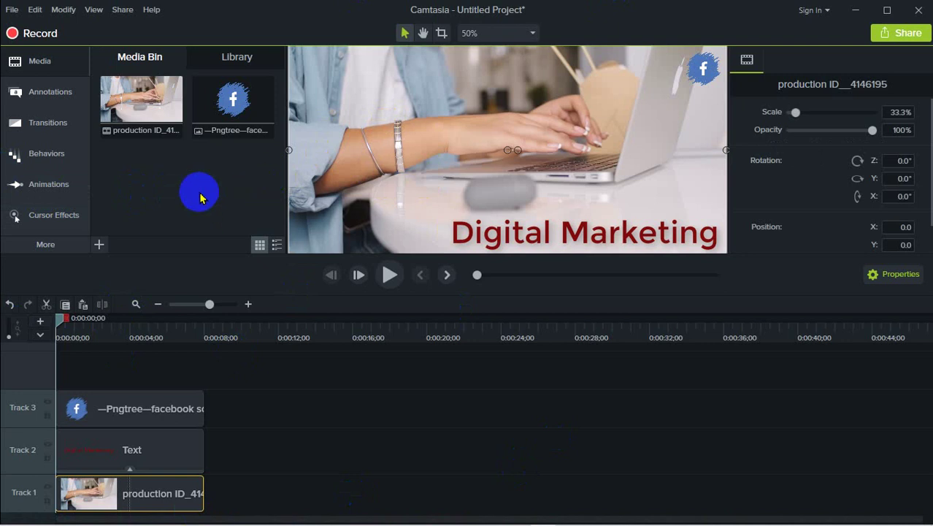
click(100, 244)
click(115, 187)
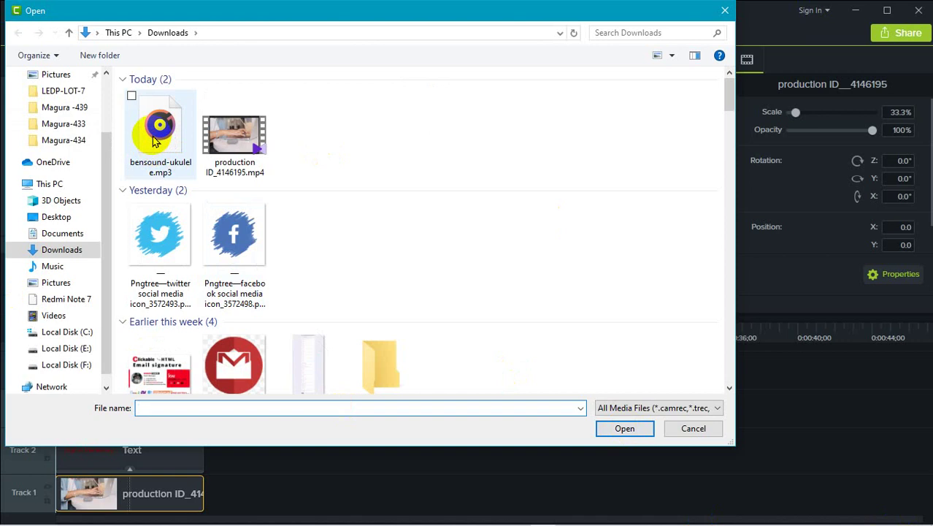
click(154, 141)
click(618, 431)
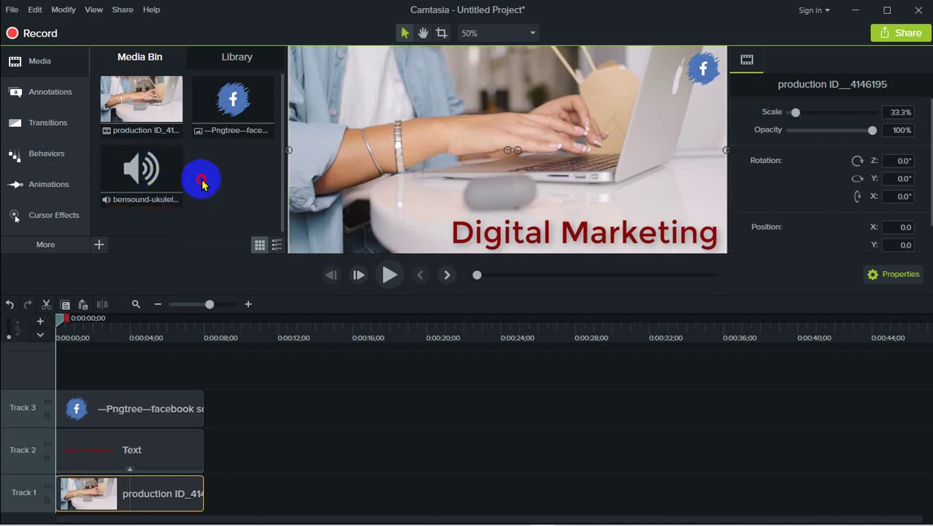
Step: Place the bensound-ukulele audio on a new track above the Facebook logo track, starting at about 2 seconds
click(150, 173)
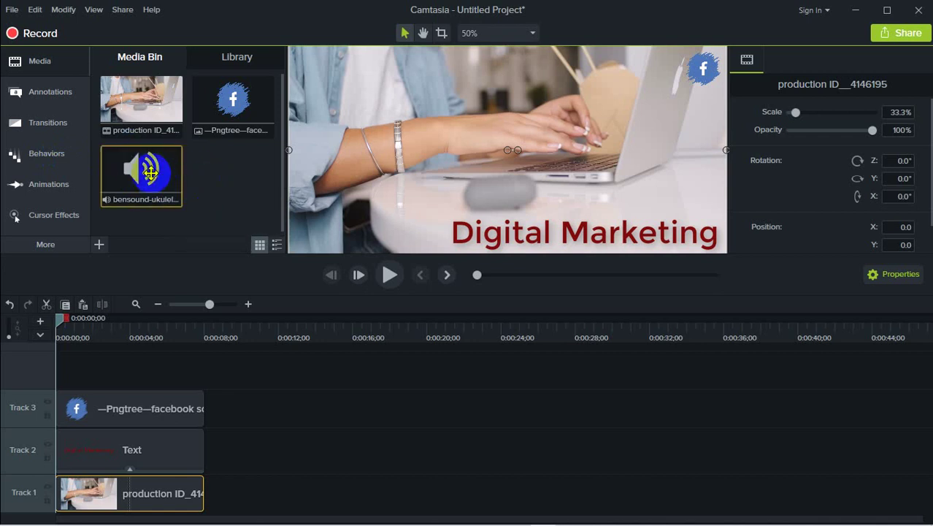
drag(150, 173, 95, 367)
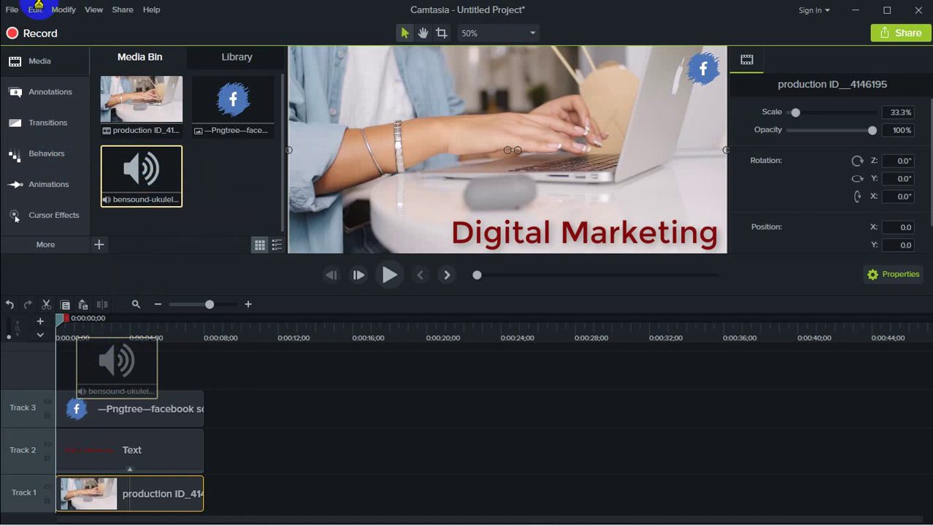
click(35, 6)
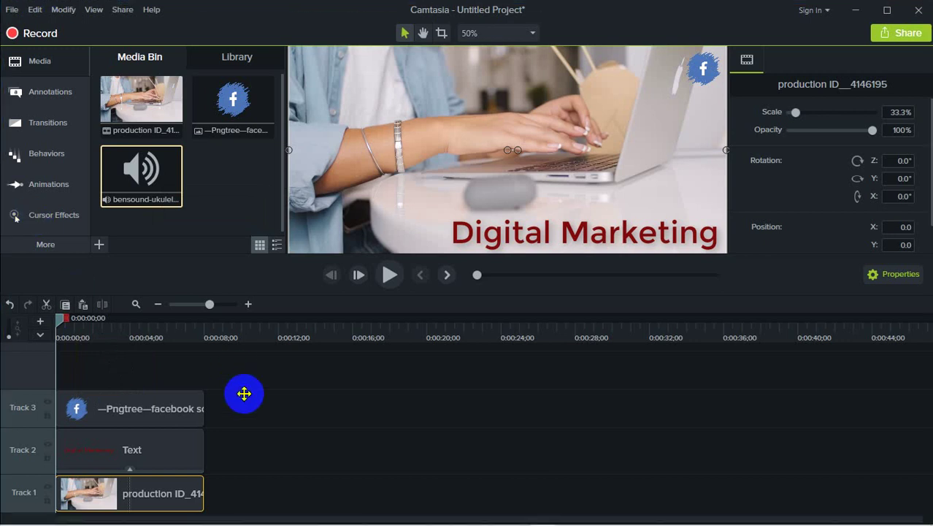
drag(244, 394, 244, 398)
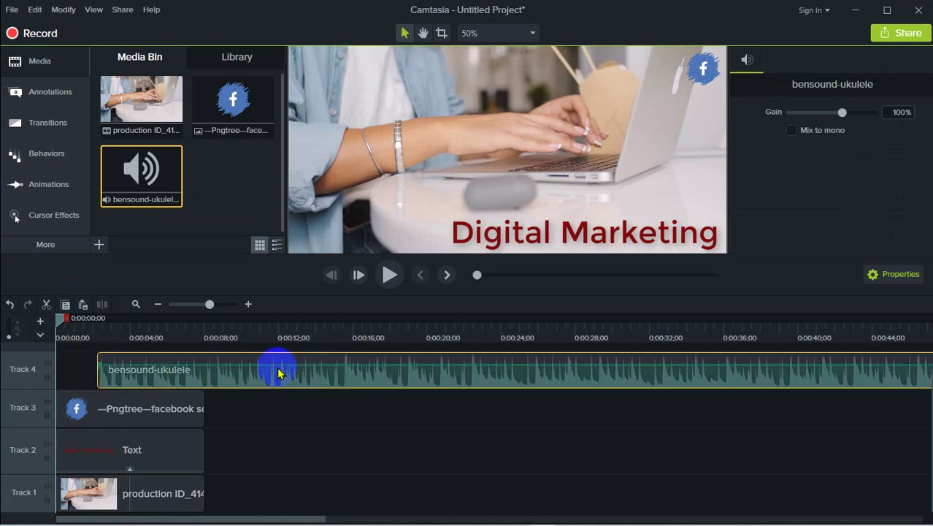
Step: Align the bensound-ukulele audio with the start of the timeline, play the project, and return the playhead to 0:00:00;00
click(382, 453)
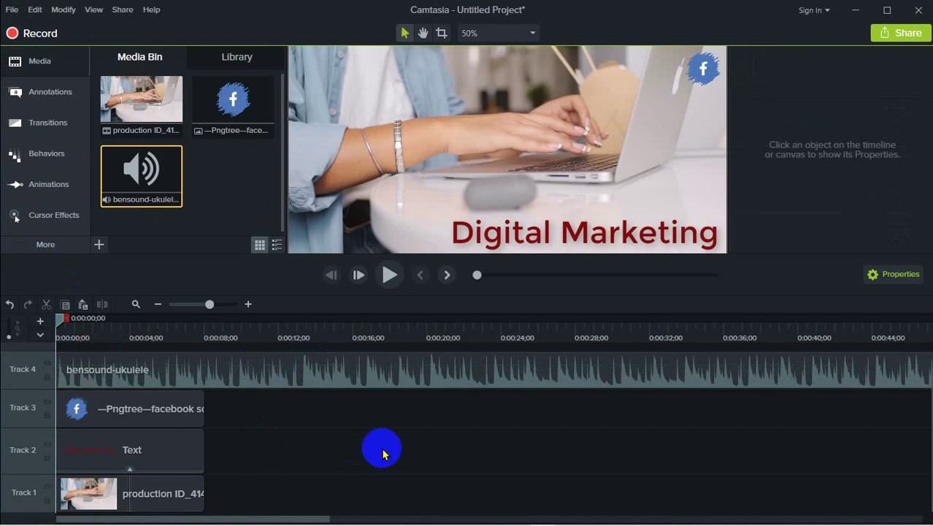
click(388, 274)
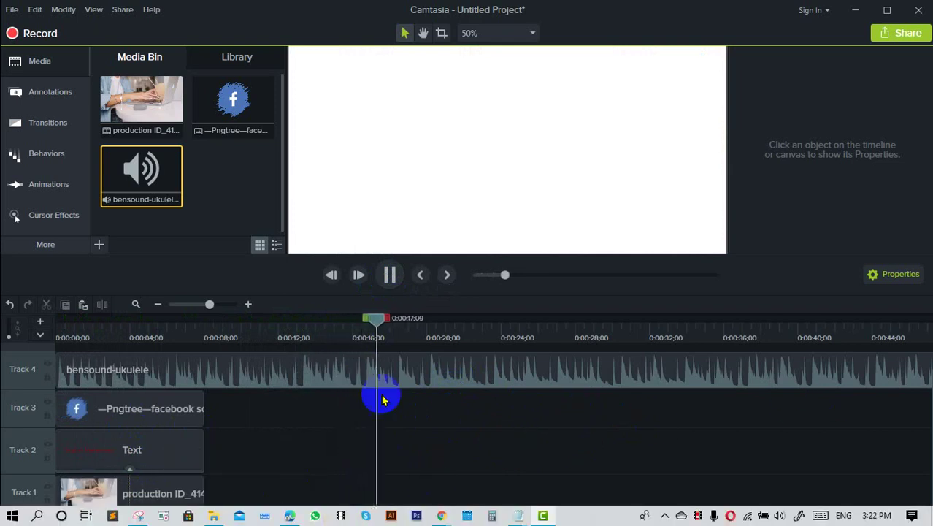
drag(395, 318, 15, 323)
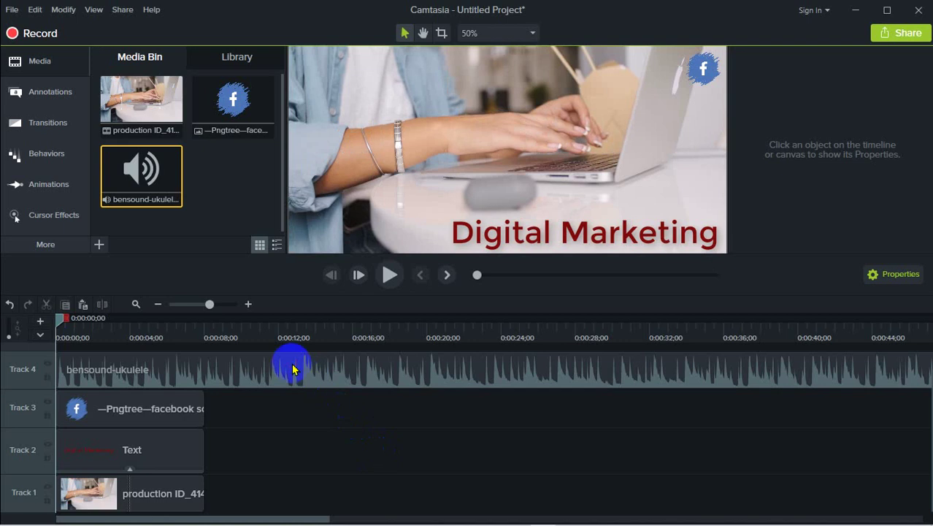
Step: Split the bensound-ukulele audio at 0:00:08;00, where the clips on the other tracks end
mouse_move(600, 515)
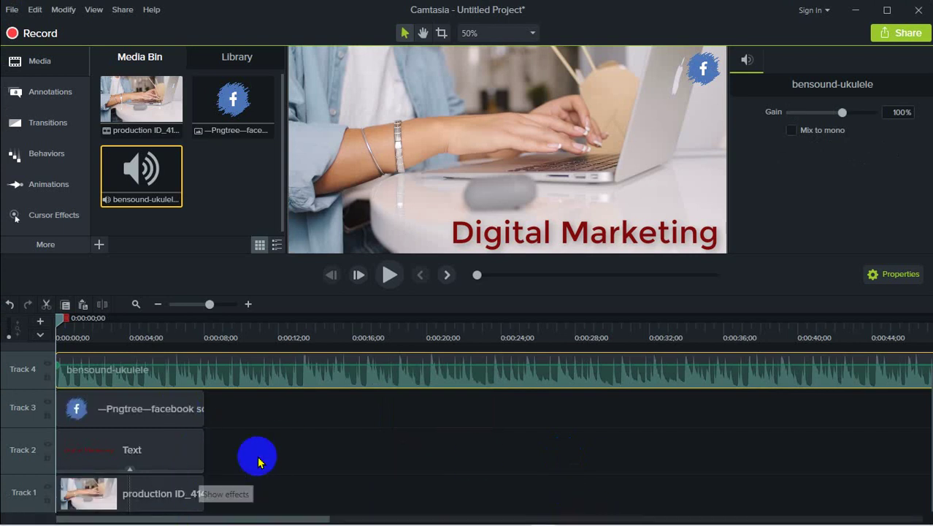
click(308, 431)
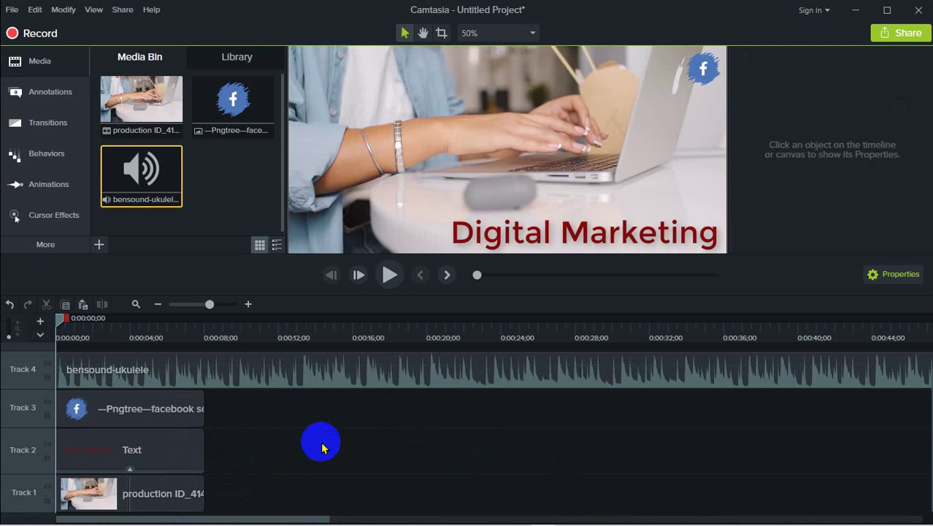
scroll(326, 451, up, 1)
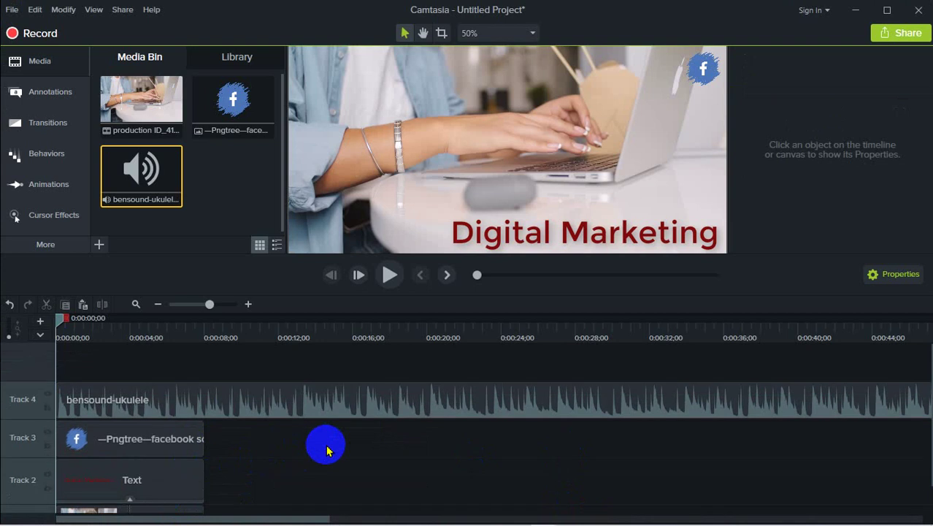
click(253, 408)
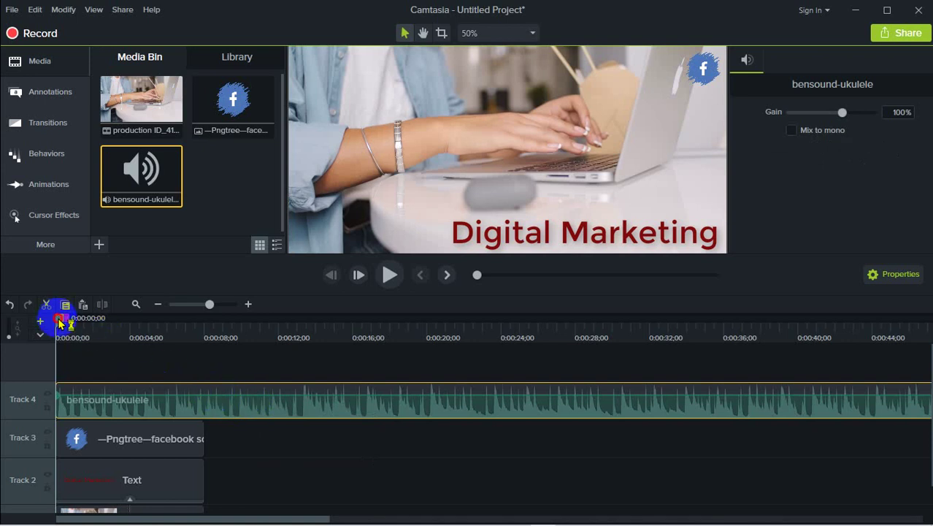
drag(108, 335, 207, 359)
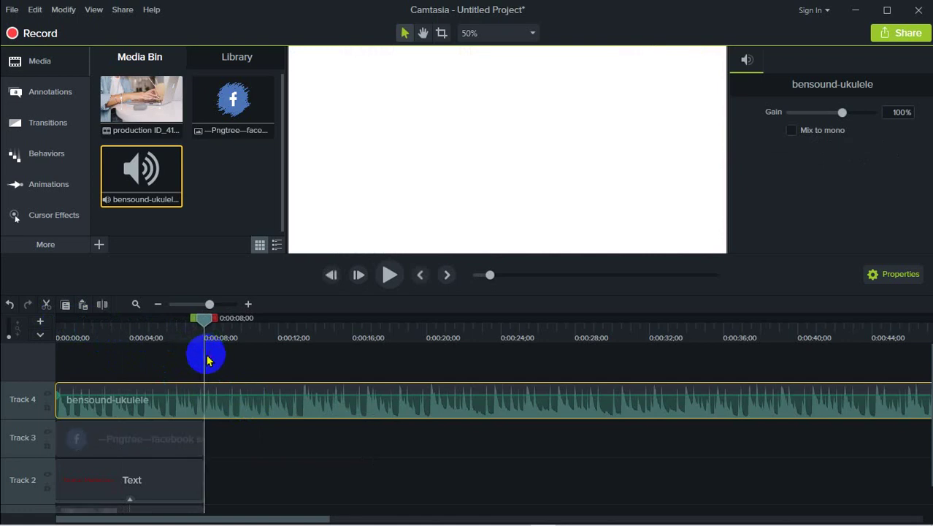
click(103, 310)
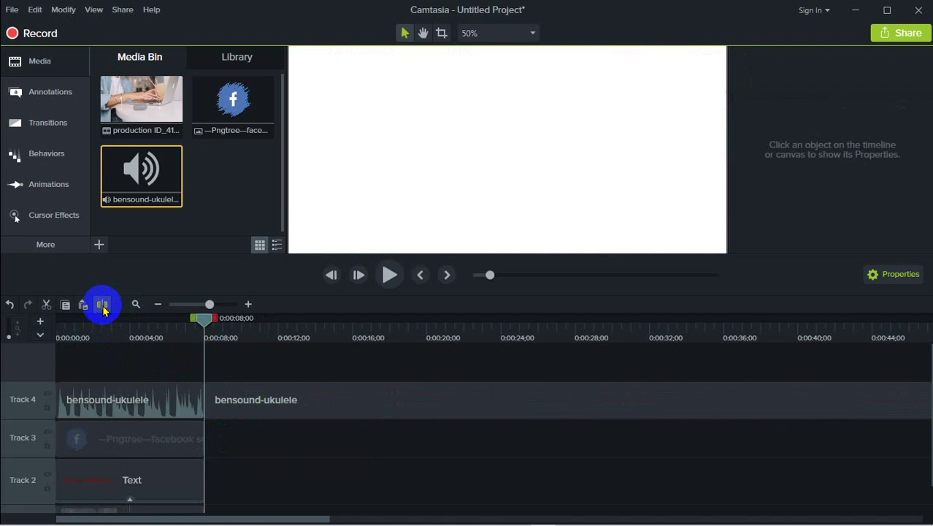
Step: Separate the second part of the split bensound-ukulele audio from the first and delete it
drag(294, 402, 375, 404)
drag(207, 405, 135, 394)
click(439, 411)
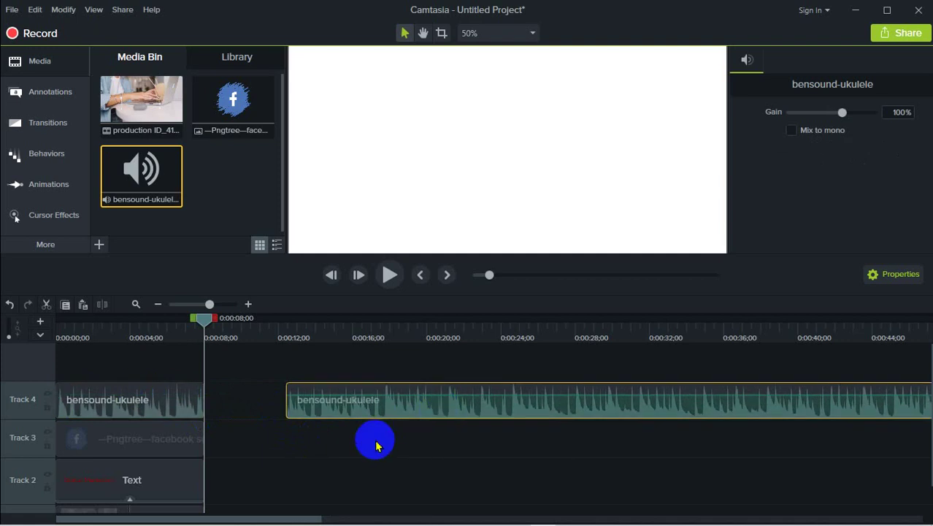
key(Delete)
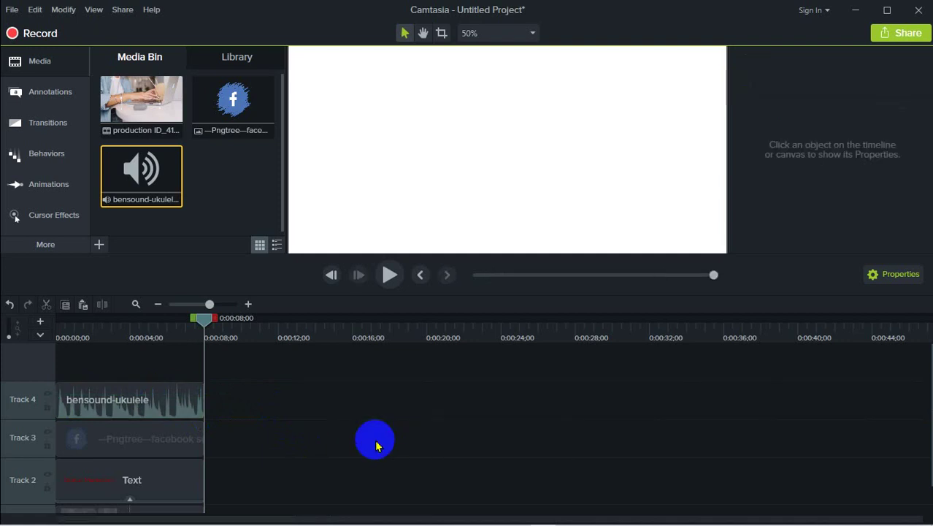
Step: Play the trimmed project from the beginning to its end and return the playhead to the start
drag(196, 337, 57, 337)
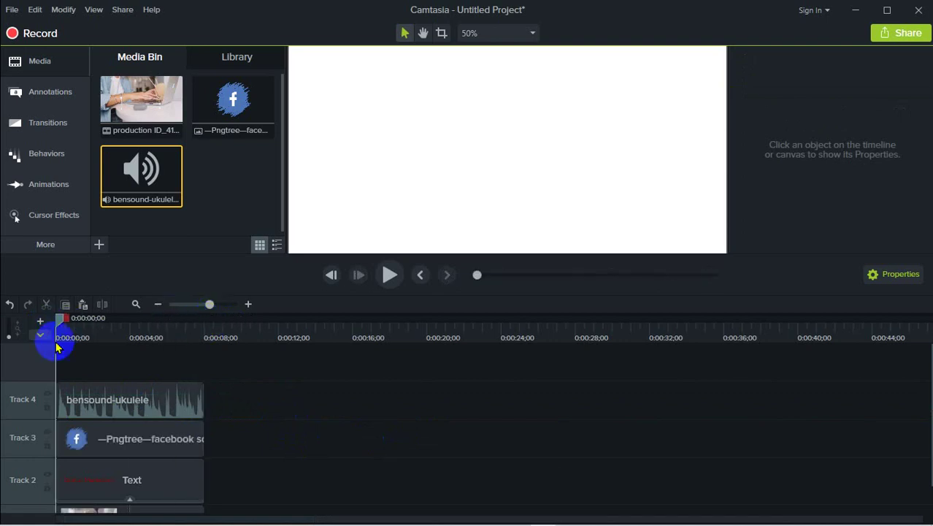
click(390, 275)
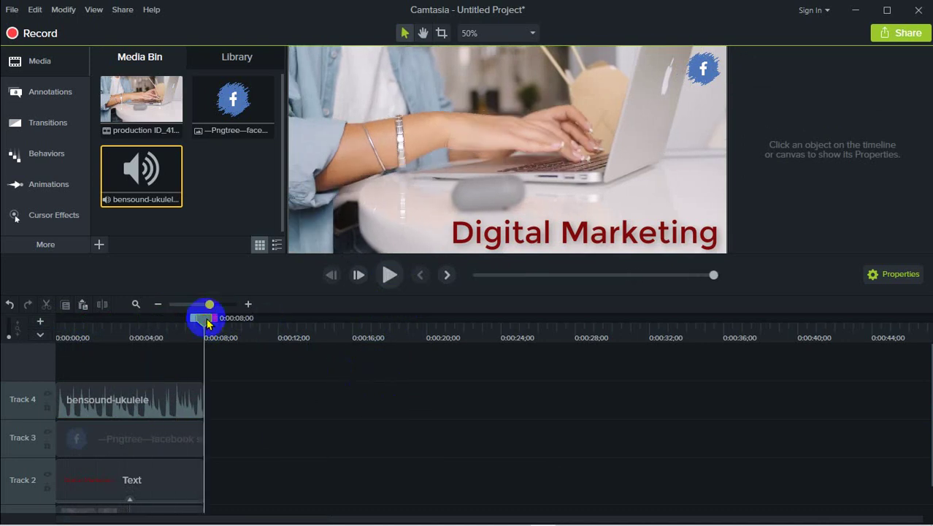
drag(204, 317, 48, 314)
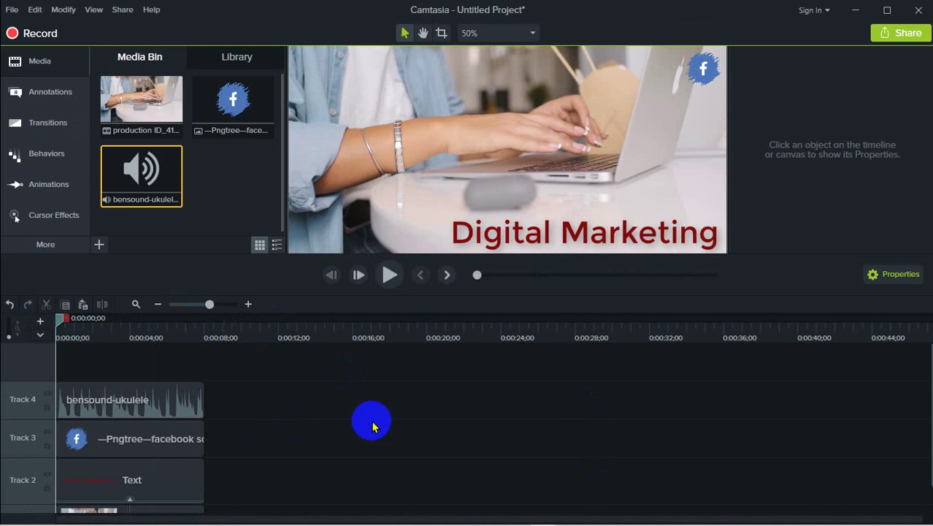
Step: Lower the audio level of the bensound-ukulele clip on Track 4, preview the sound, and return the playhead to the start
click(161, 403)
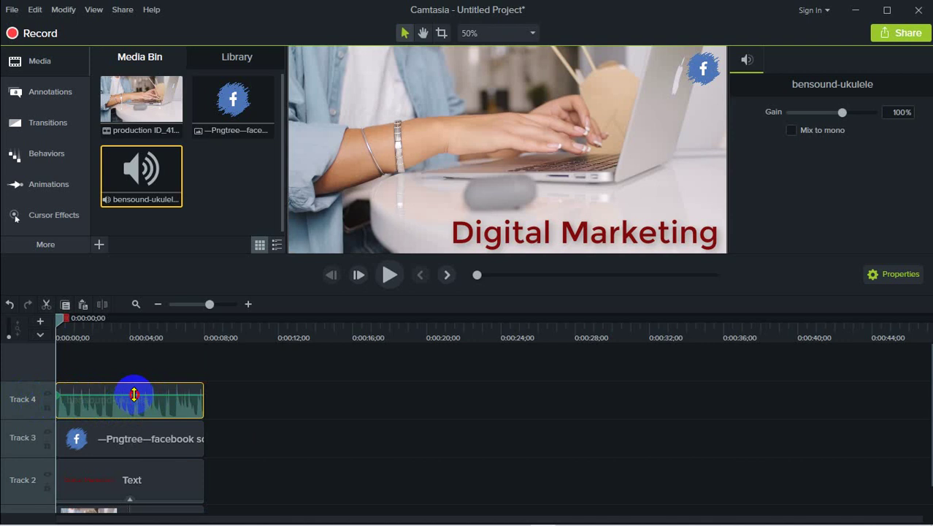
drag(133, 405, 140, 406)
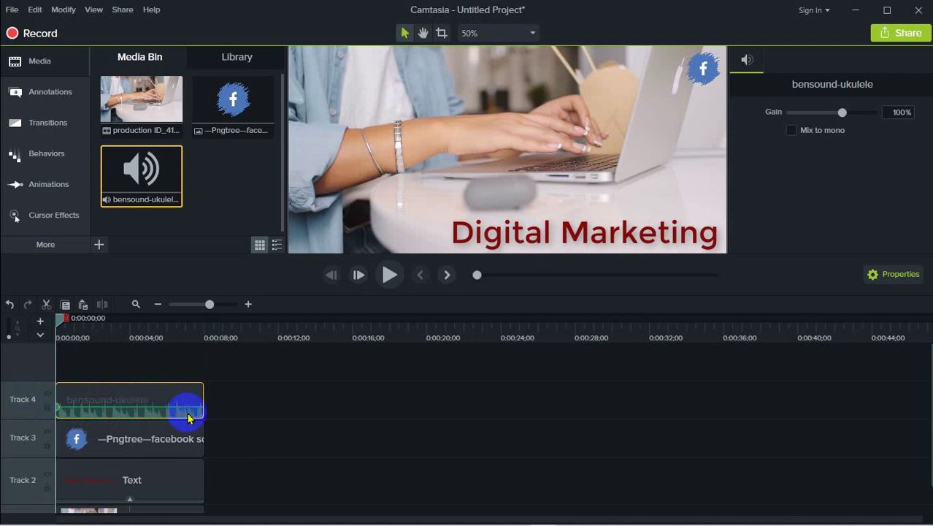
click(252, 406)
click(388, 274)
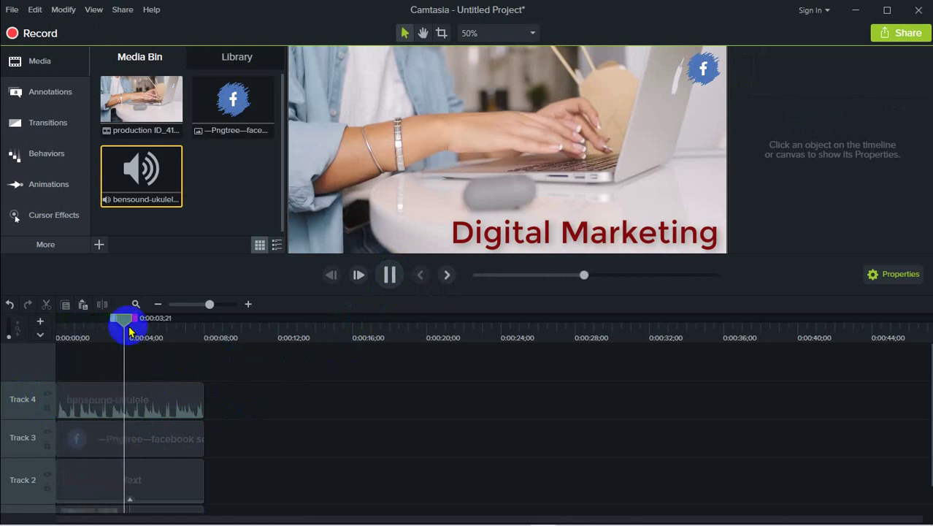
drag(125, 318, 1, 333)
Step: Try raising the bensound-ukulele clip's audio level to the top of its track, preview it, and return the playhead to the start
click(128, 414)
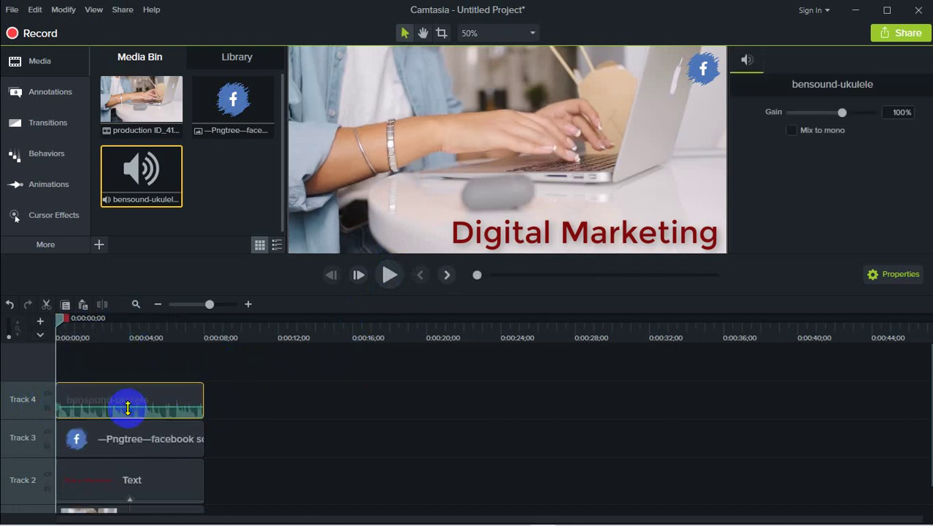
drag(131, 409, 146, 369)
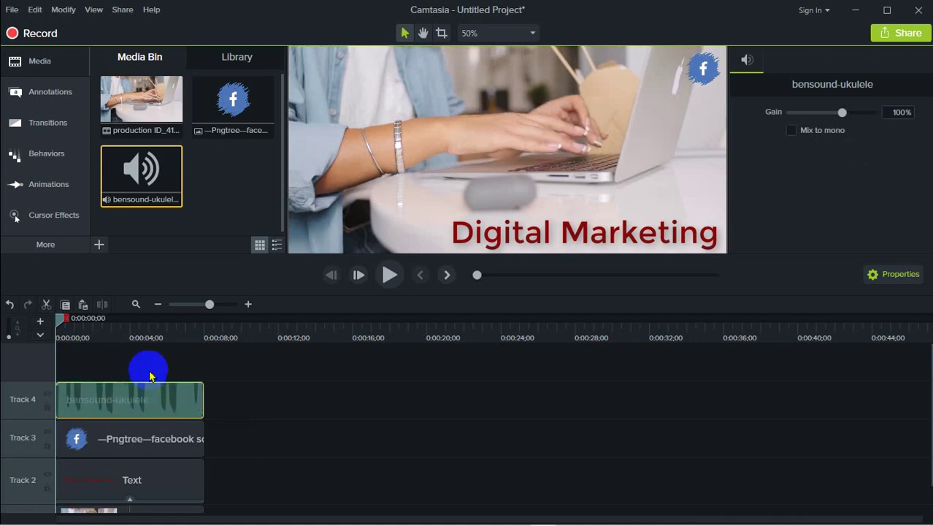
click(390, 275)
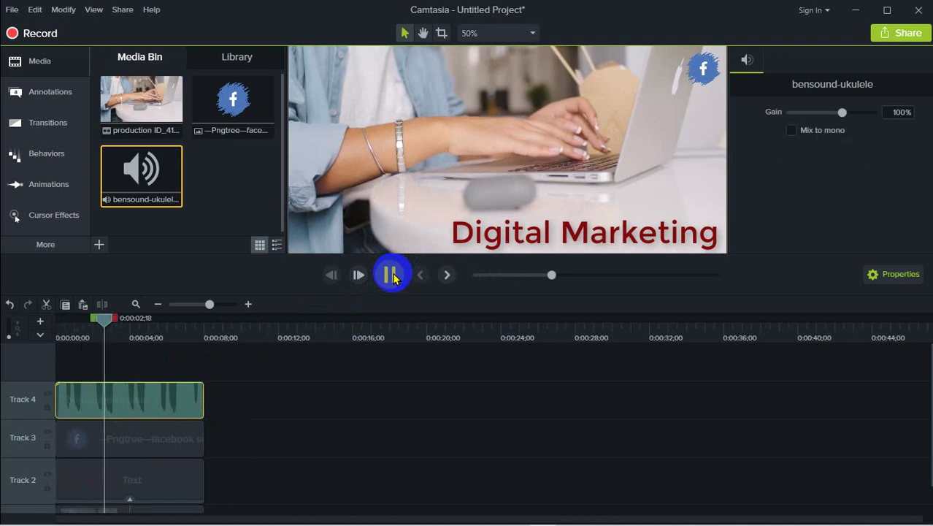
click(389, 279)
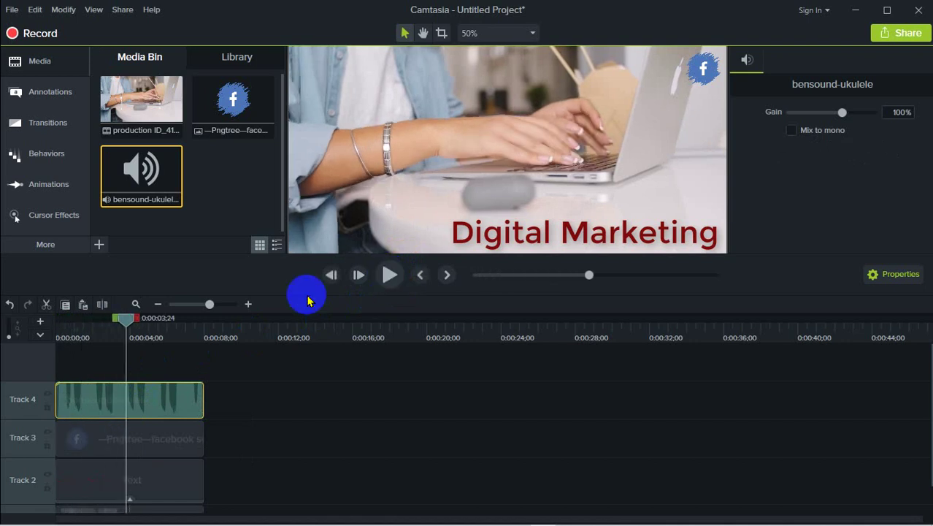
click(126, 319)
drag(126, 320, 33, 322)
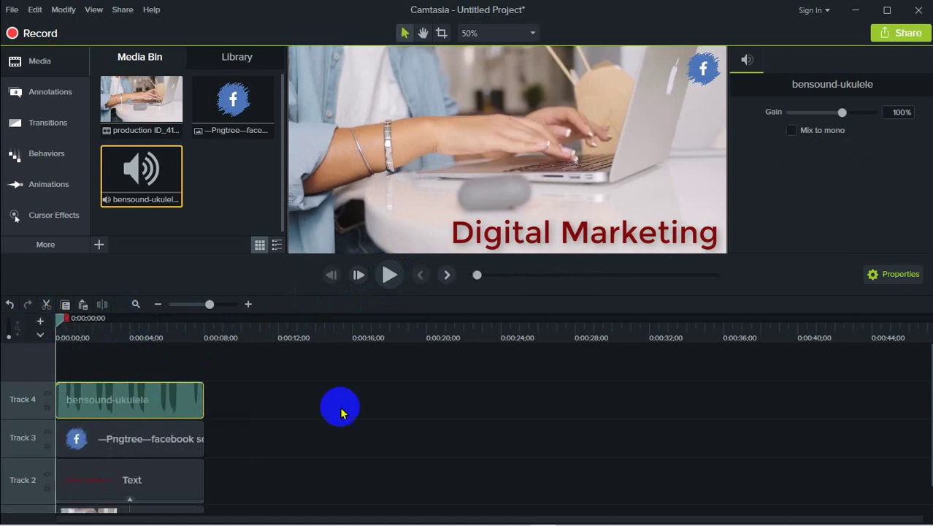
Step: Undo the last volume increase on the bensound-ukulele clip
click(412, 407)
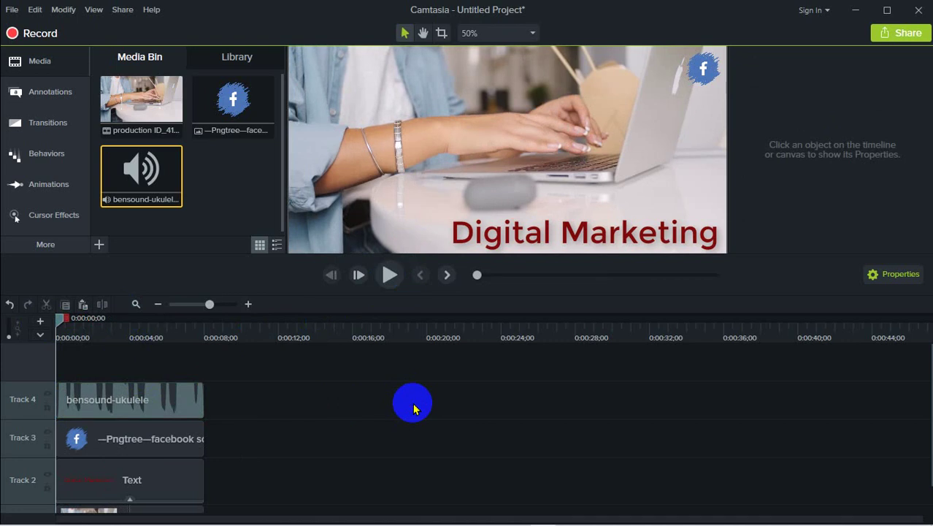
click(235, 208)
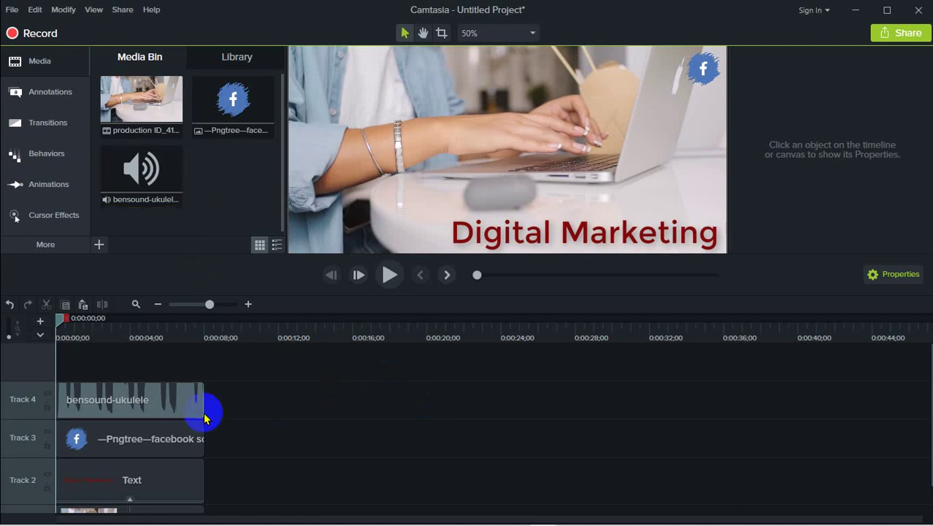
click(120, 398)
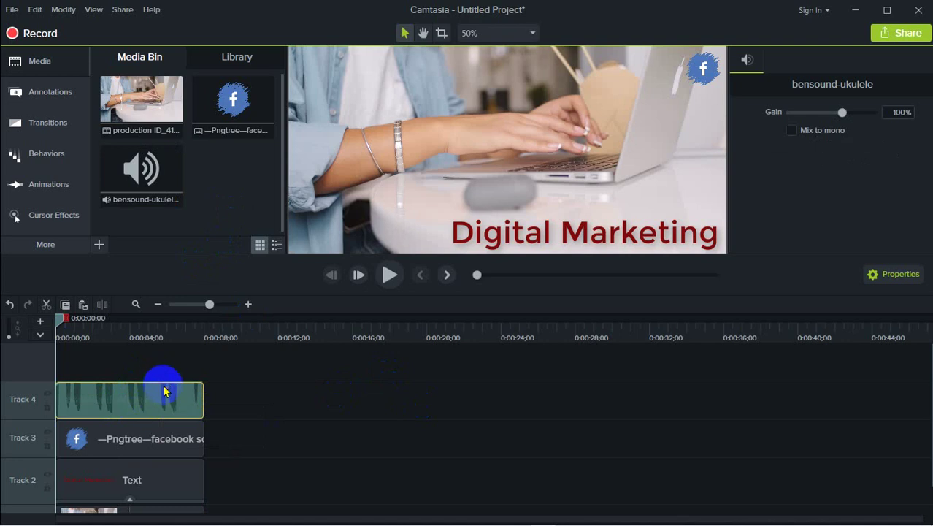
click(534, 411)
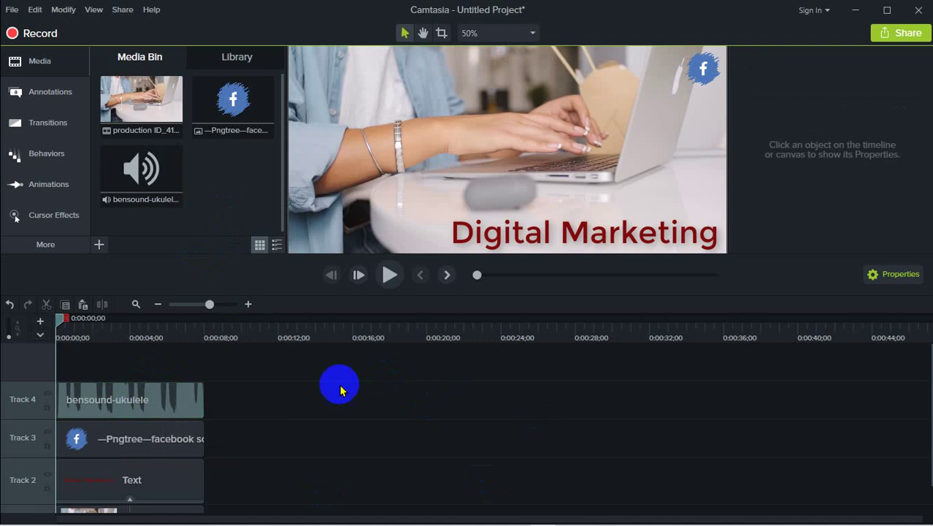
click(158, 406)
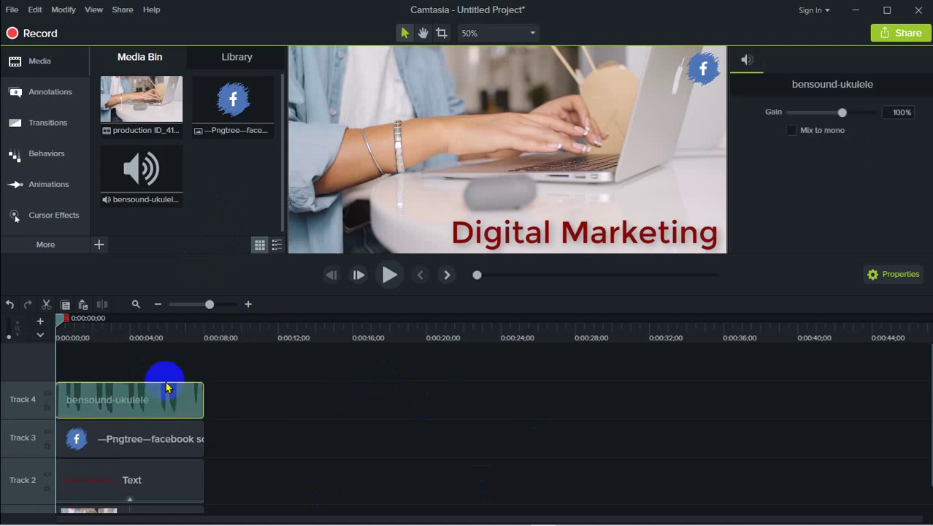
click(172, 395)
click(170, 396)
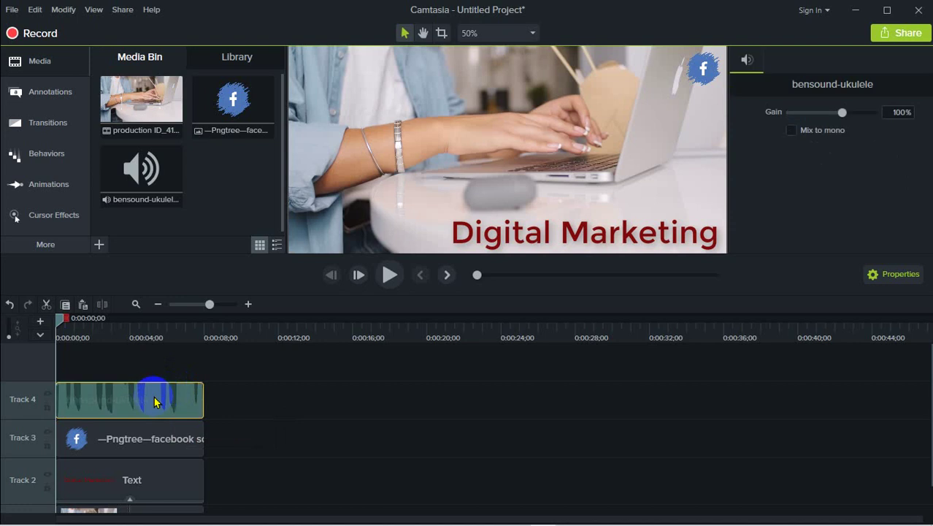
click(276, 403)
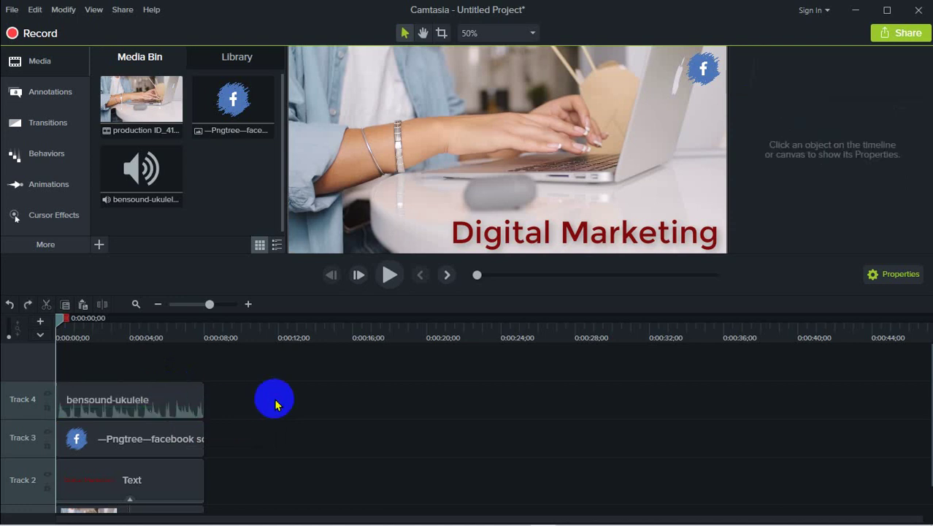
Step: Lower the bensound-ukulele clip's audio level slightly further on Track 4 and deselect the clip
click(145, 406)
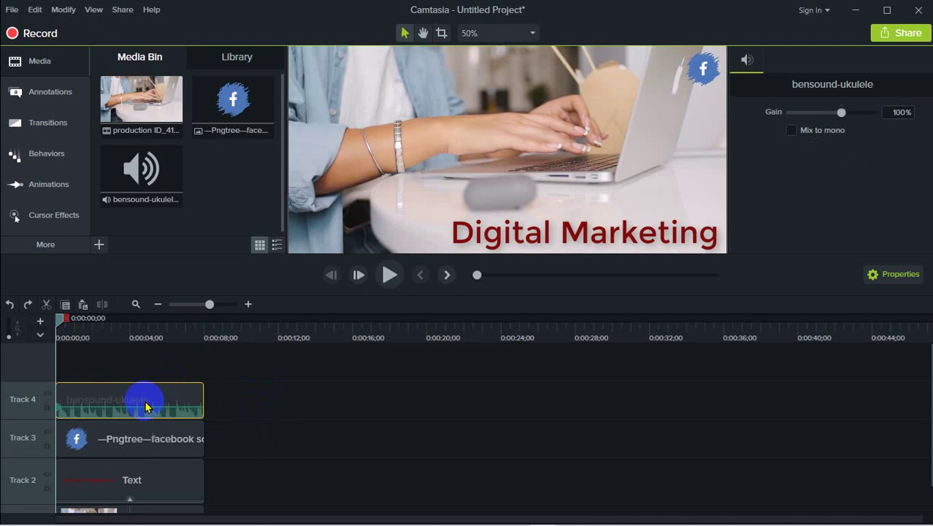
click(294, 400)
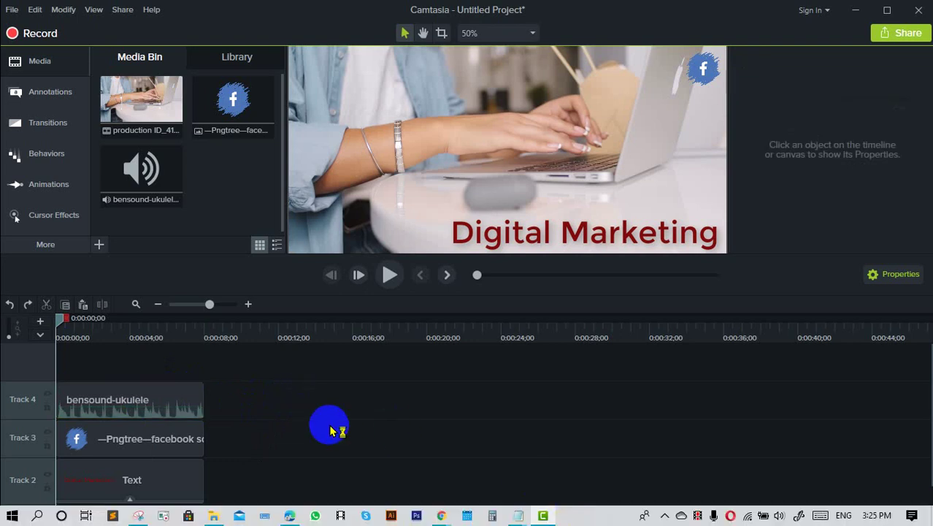
scroll(336, 468, down, 1)
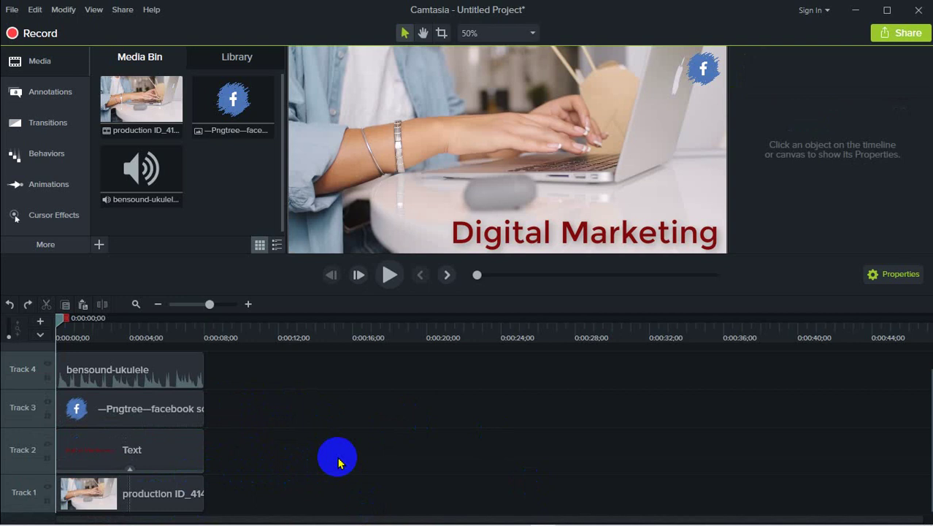
scroll(283, 453, up, 1)
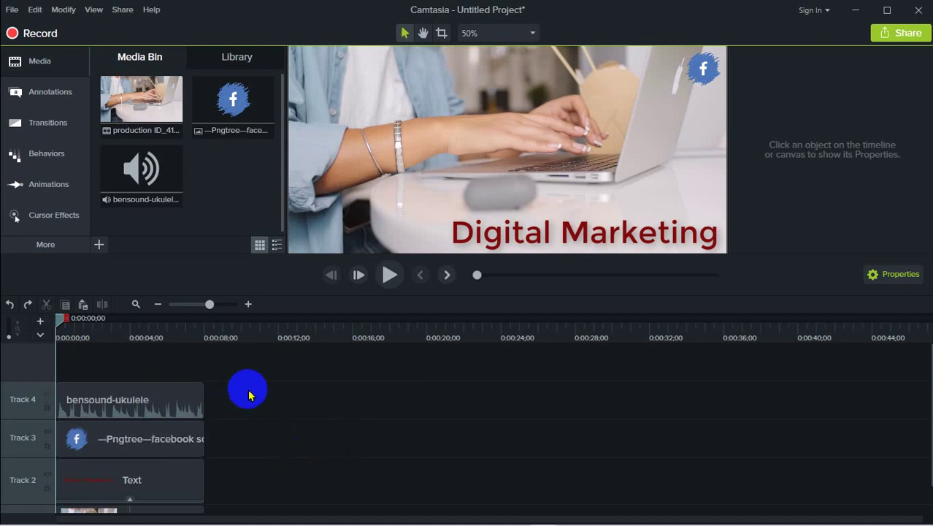
click(156, 402)
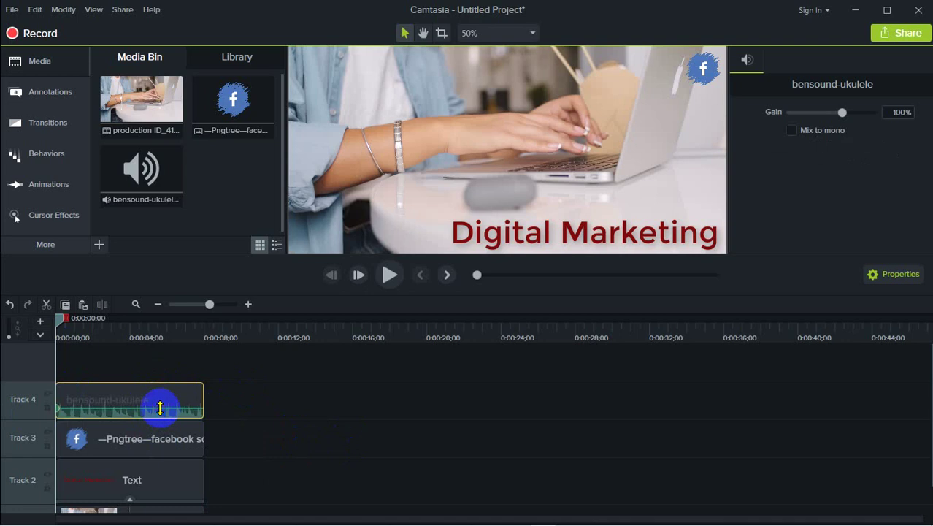
click(228, 405)
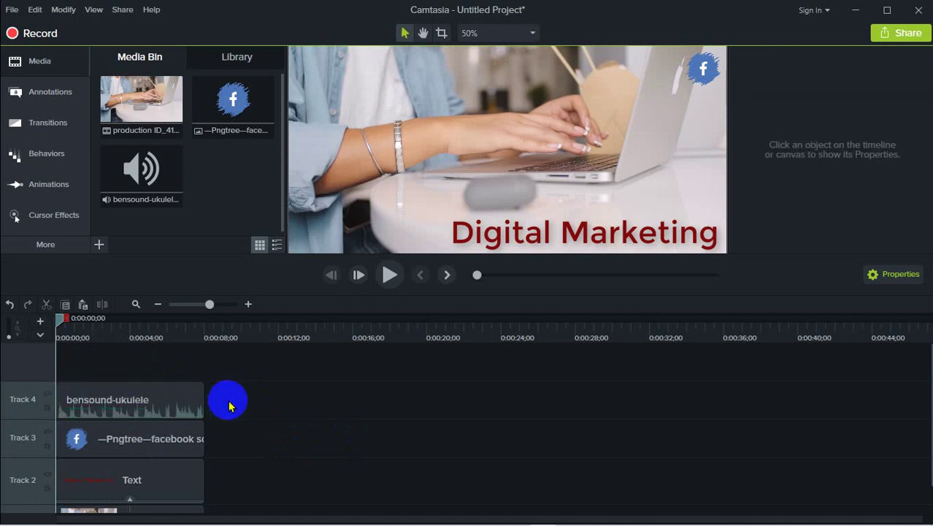
click(200, 402)
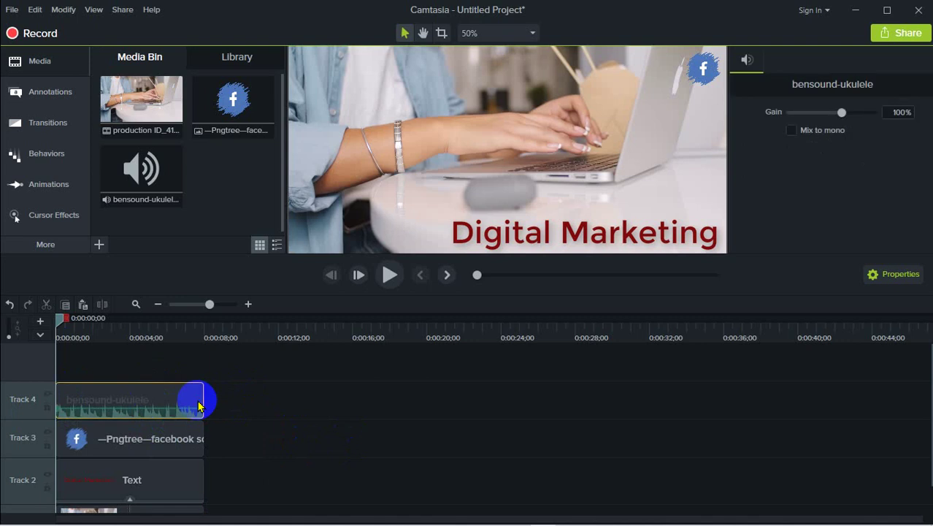
click(246, 407)
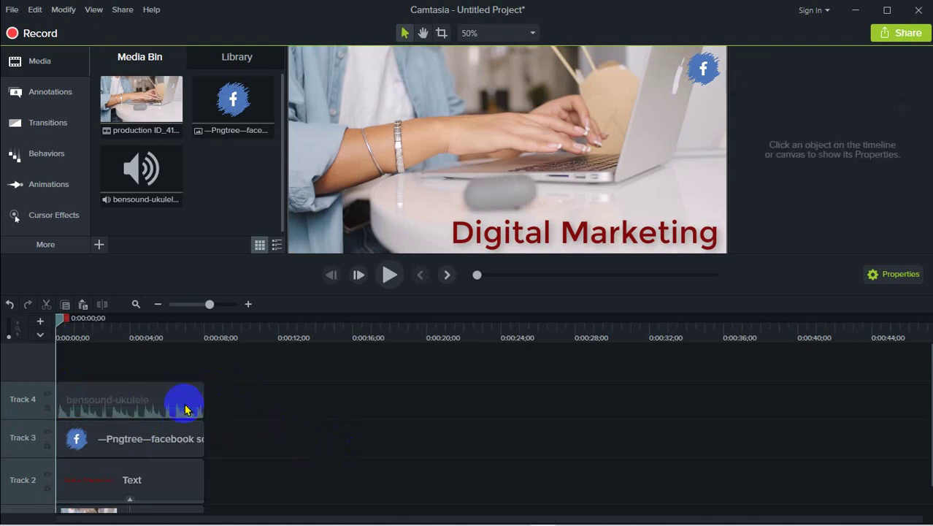
click(194, 405)
click(323, 402)
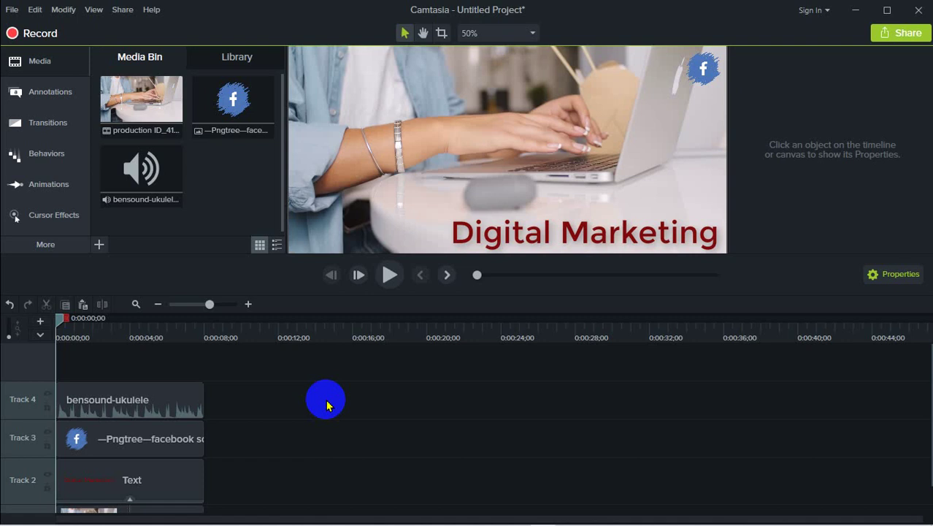
click(188, 395)
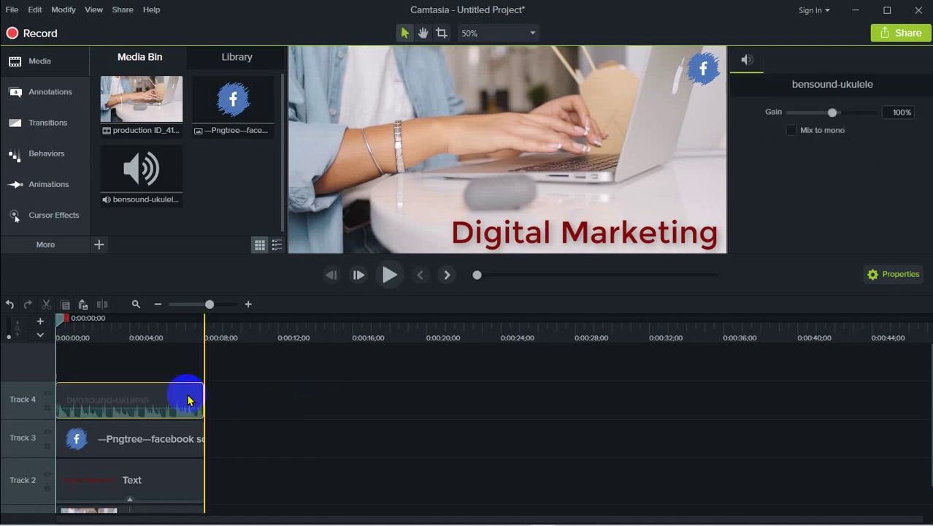
click(303, 402)
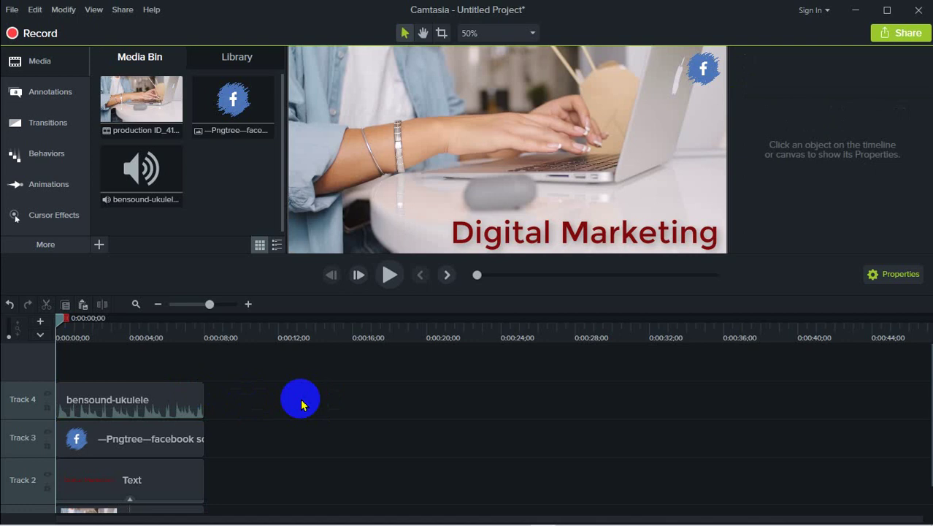
click(184, 399)
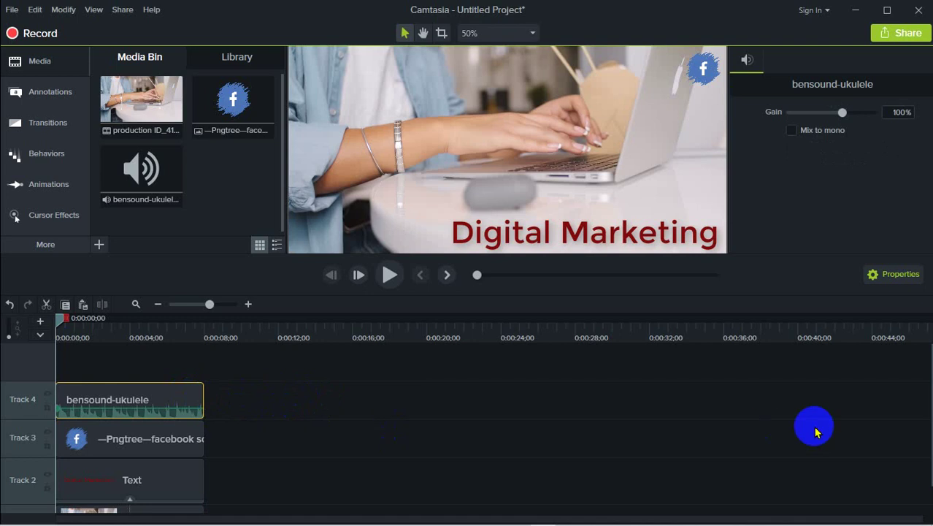
scroll(316, 472, down, 1)
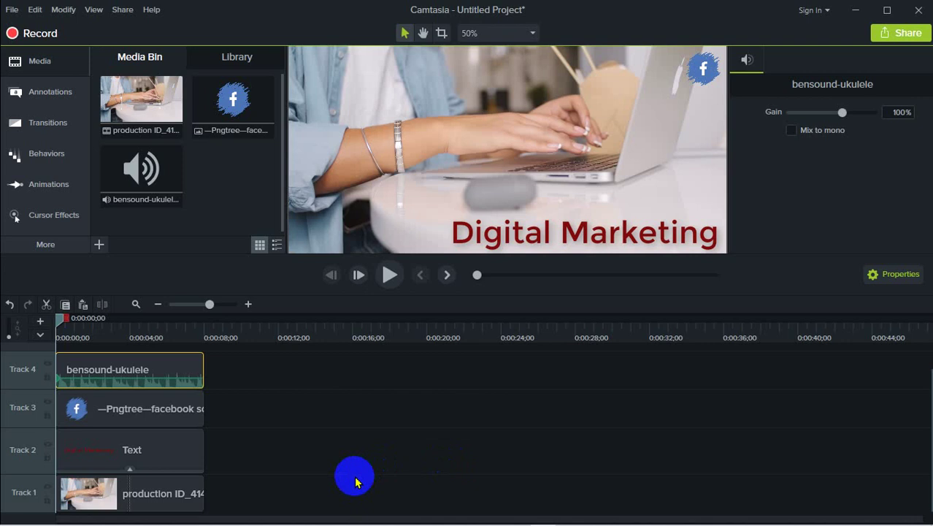
click(294, 398)
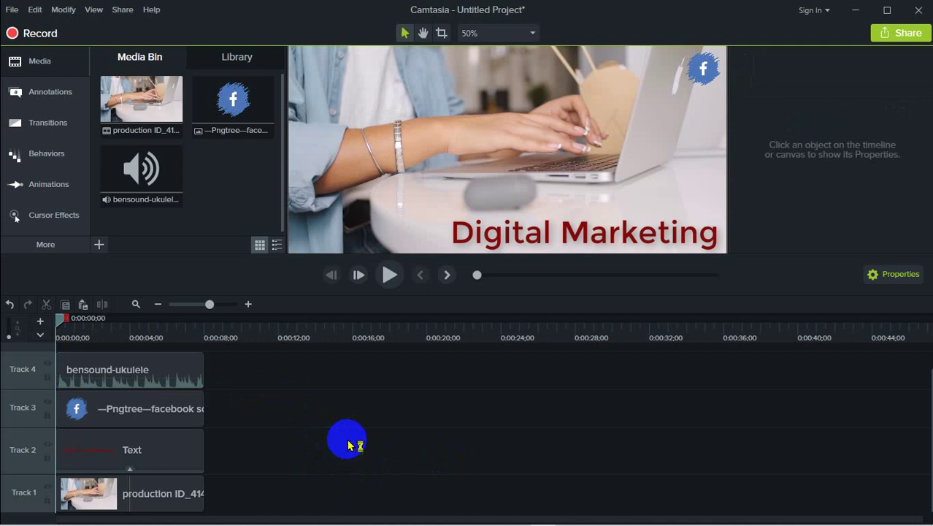
Step: Switch to the Google Meet call in Chrome and stop presenting the screen to everyone
mouse_move(519, 522)
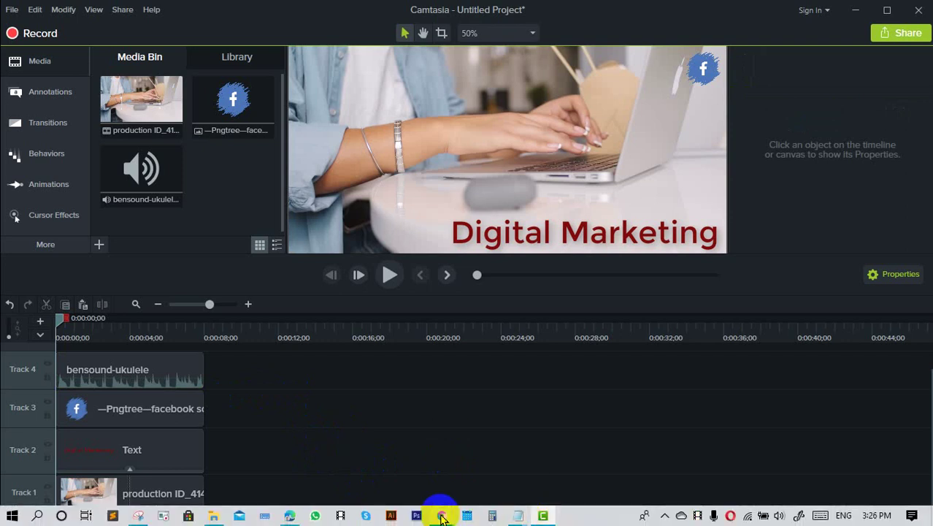
mouse_move(442, 517)
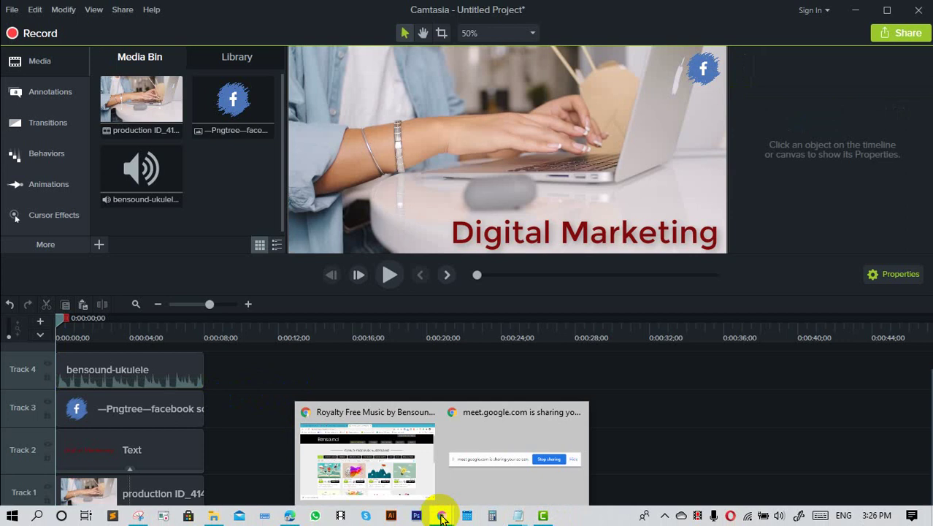
click(384, 481)
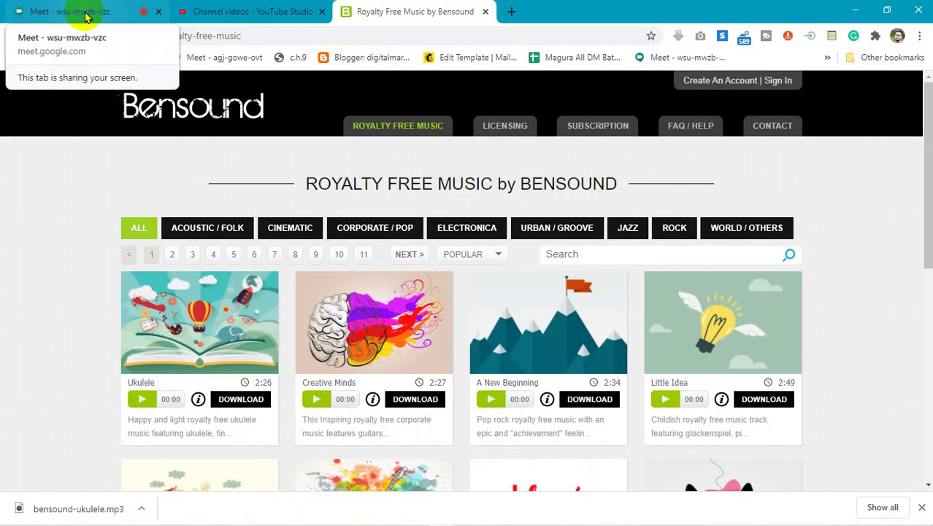
click(83, 16)
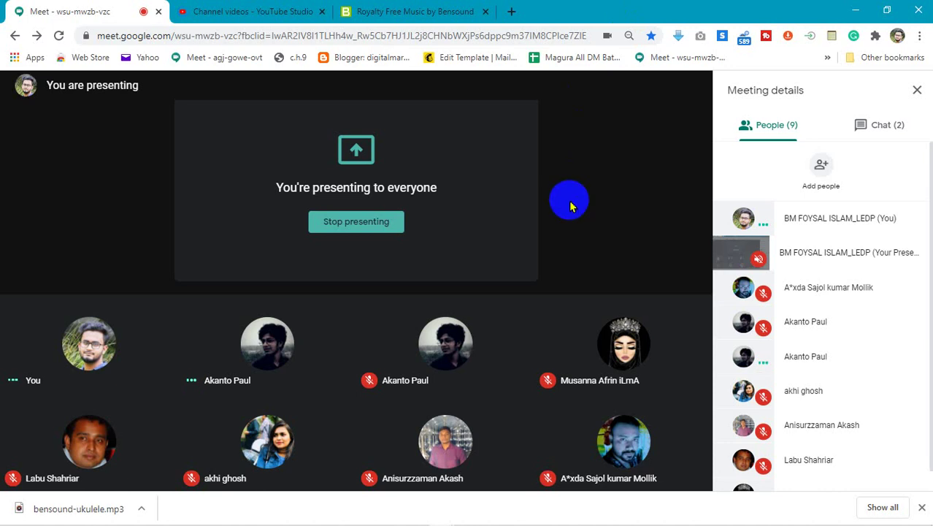
mouse_move(570, 207)
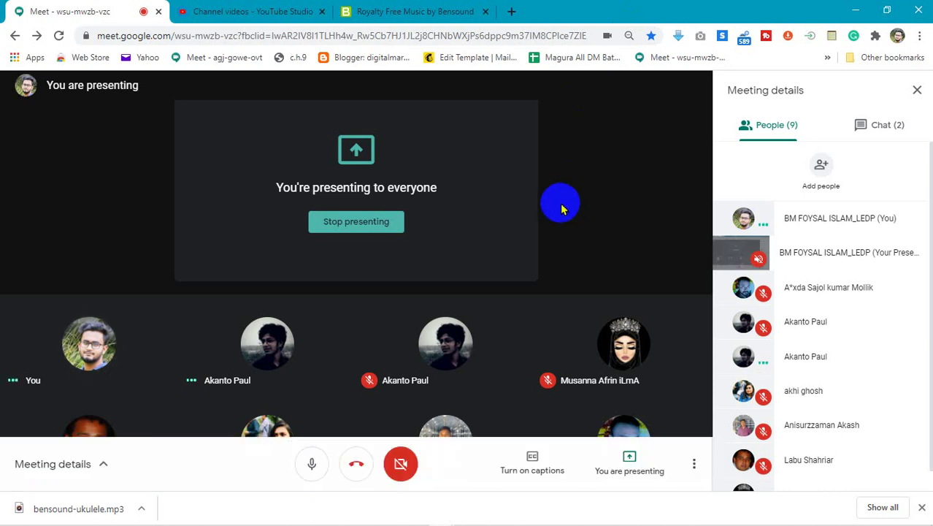
click(373, 223)
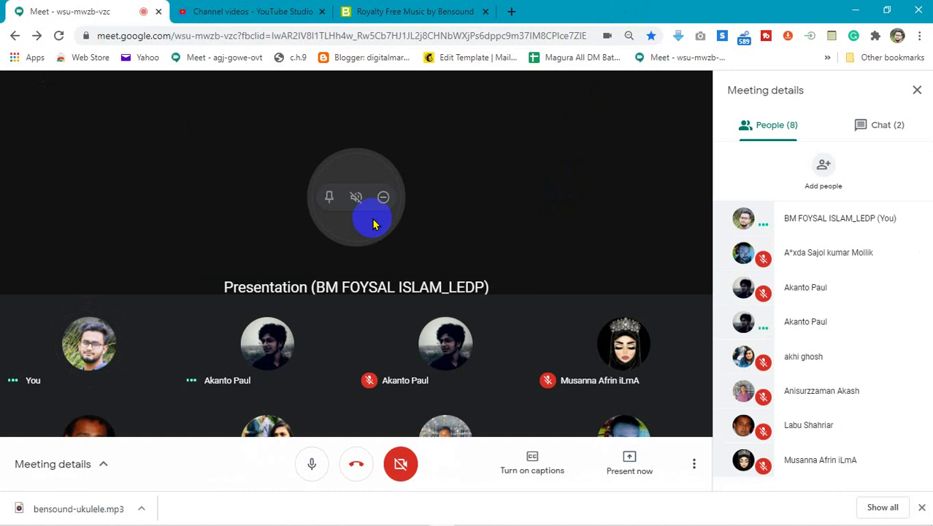